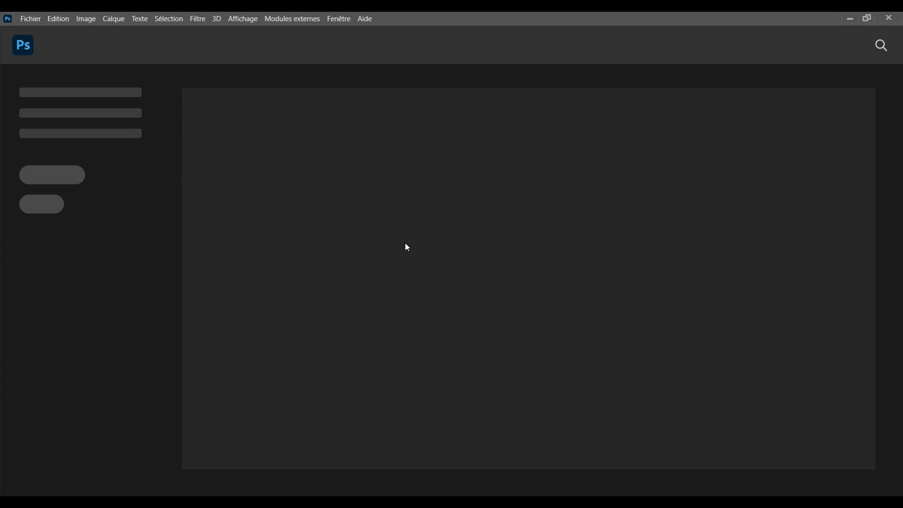
Open the Nouveau document dialog from Fichier > Nouveau, retrying after the home screen reloads.
left_click(32, 20)
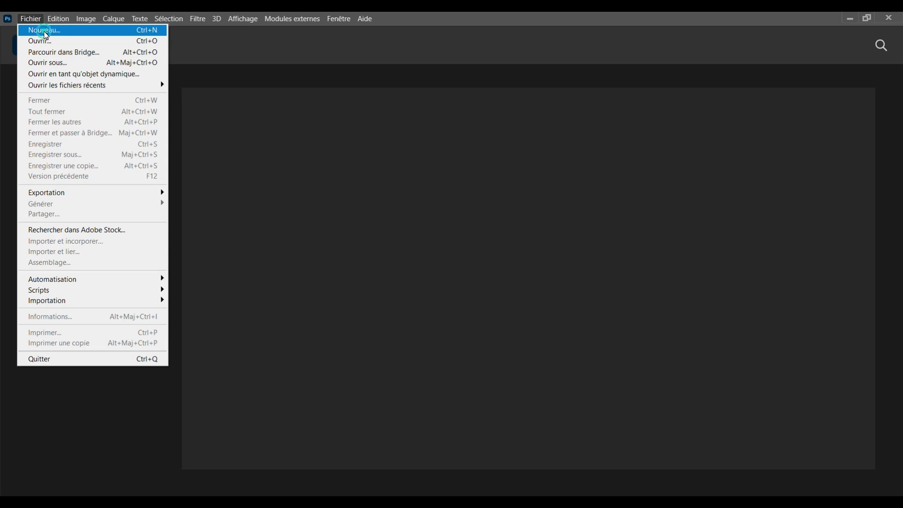
left_click(46, 34)
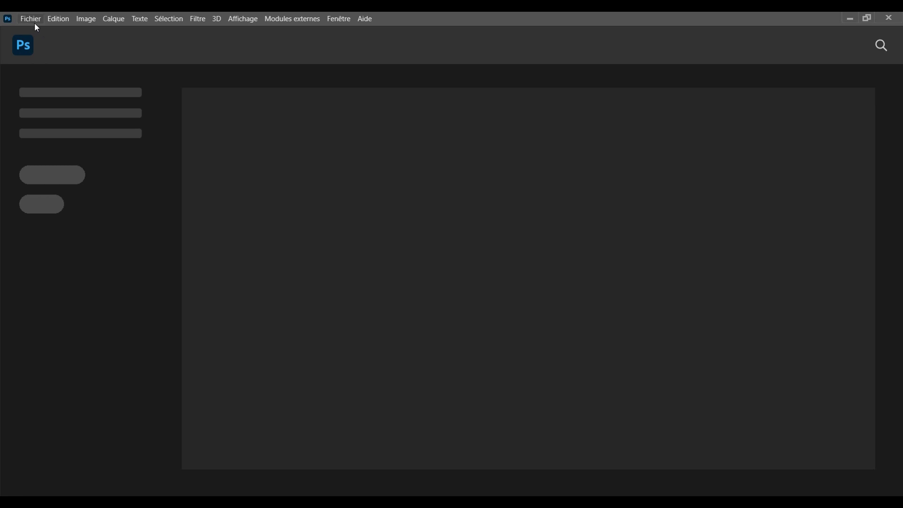
left_click(31, 19)
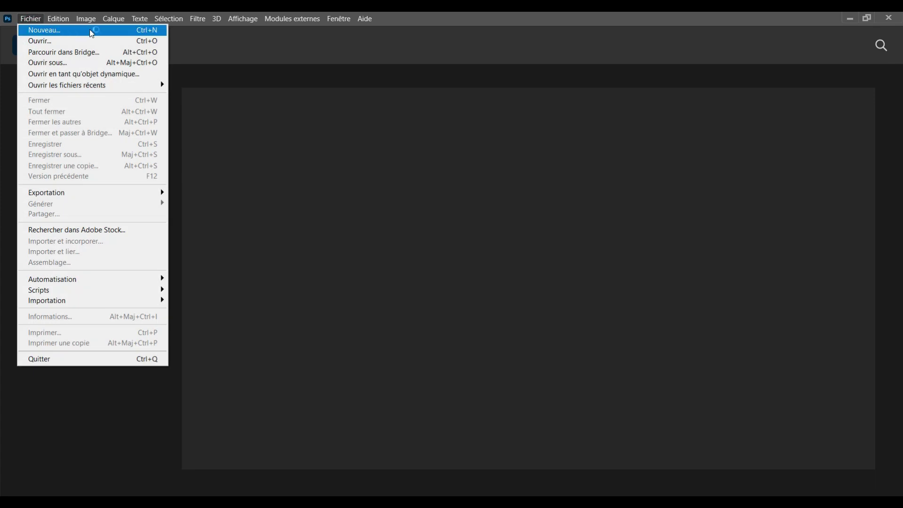
left_click(92, 32)
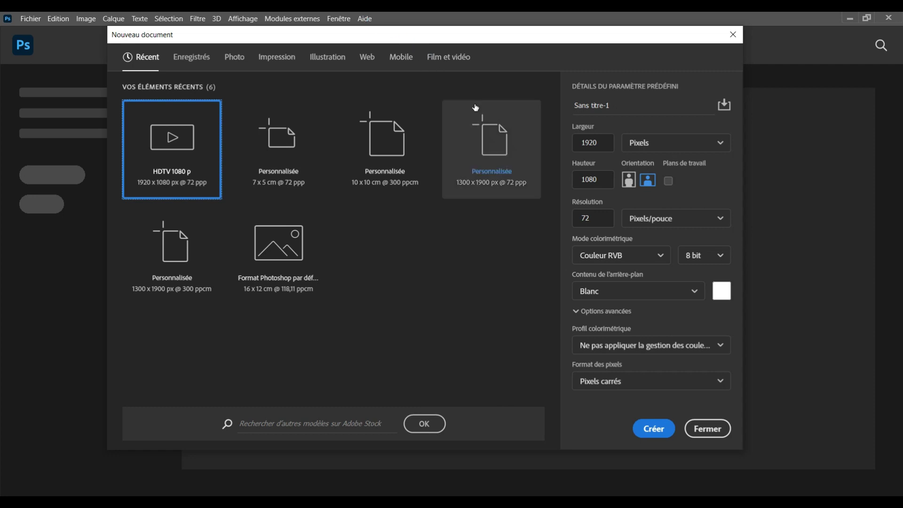
Set the page size to 25 × 30 centimètres.
left_click(719, 144)
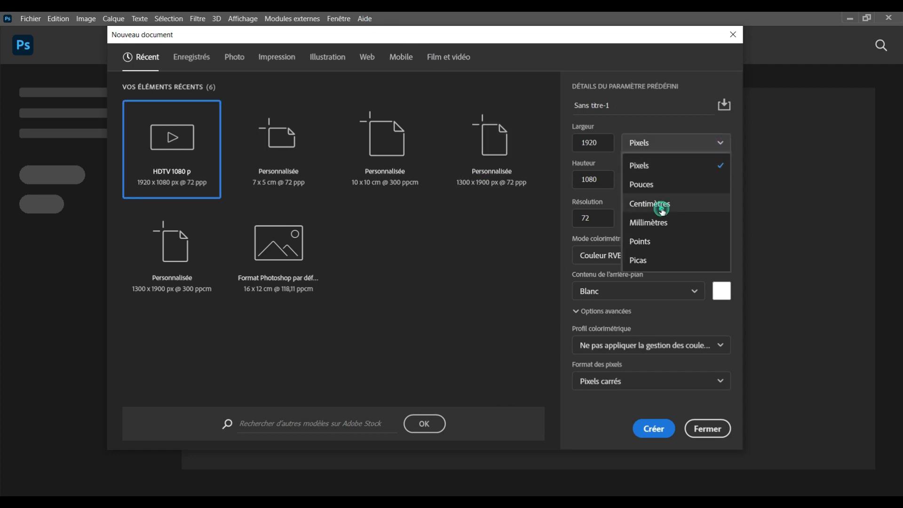
left_click(662, 205)
left_click(608, 145)
double_click(608, 145)
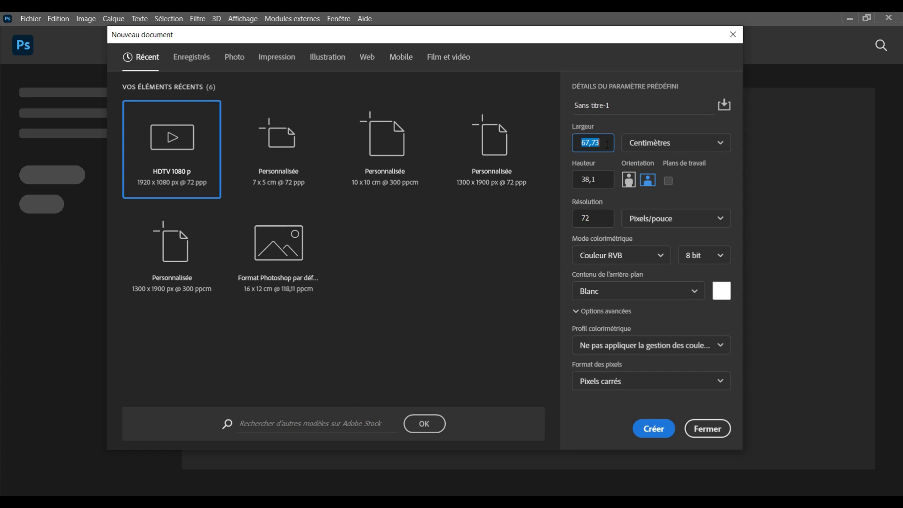
type("25")
key("Tab")
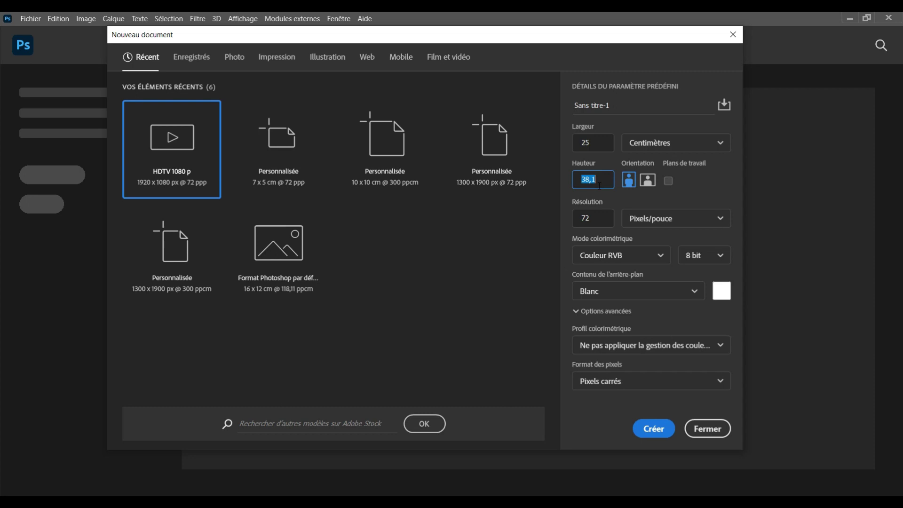
type("30")
Set resolution to 300, name the document CONCERT 1 and create it.
left_click(603, 222)
double_click(603, 221)
type("300")
left_click(628, 103)
double_click(627, 103)
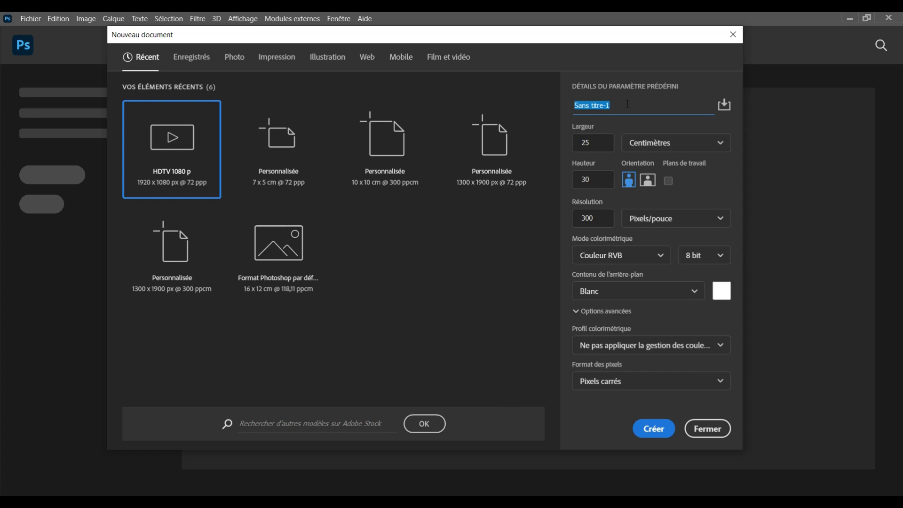
type("C")
type("ONCERT 1")
left_click(649, 429)
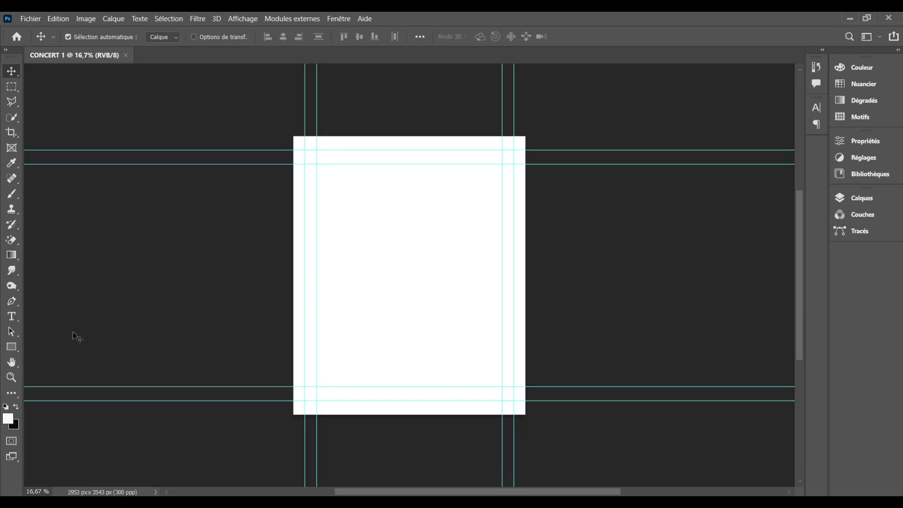
Fit the page on screen, hide the guides with Ctrl+;, and select the Move tool.
double_click(11, 363)
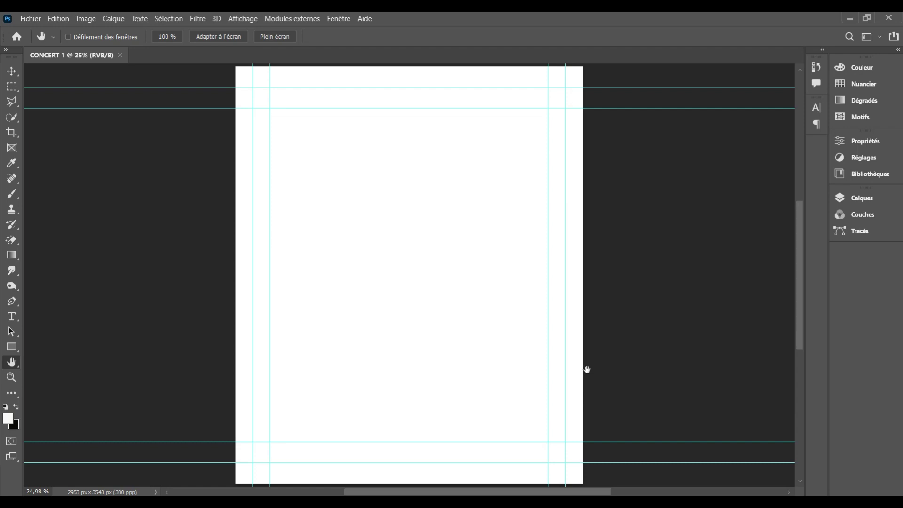
key("ctrl+semicolon")
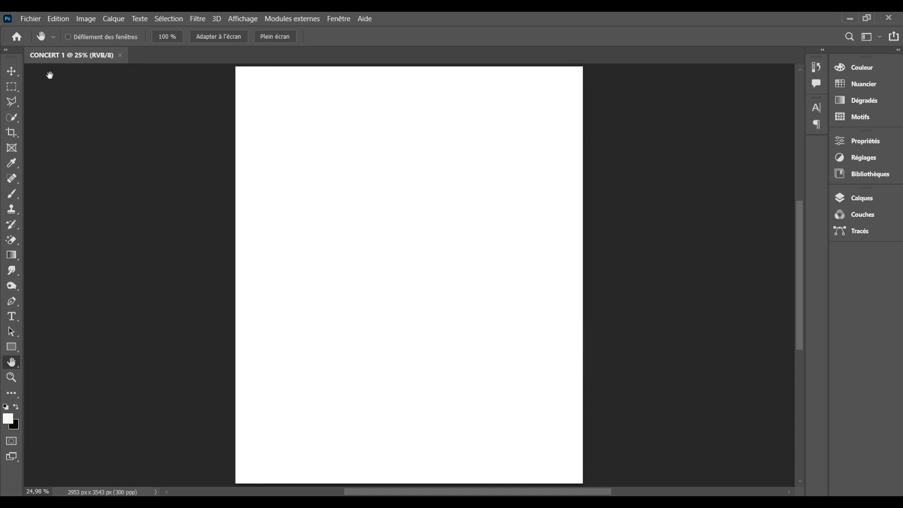
left_click(11, 73)
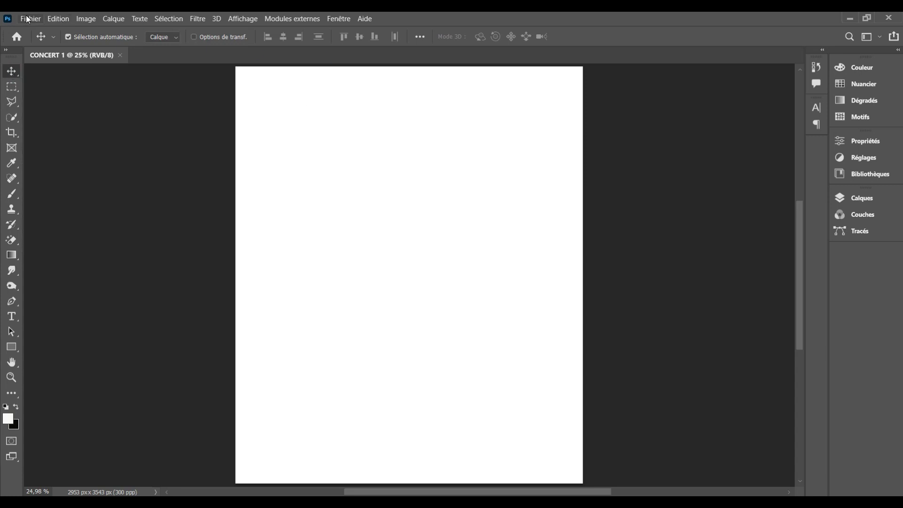
left_click(31, 18)
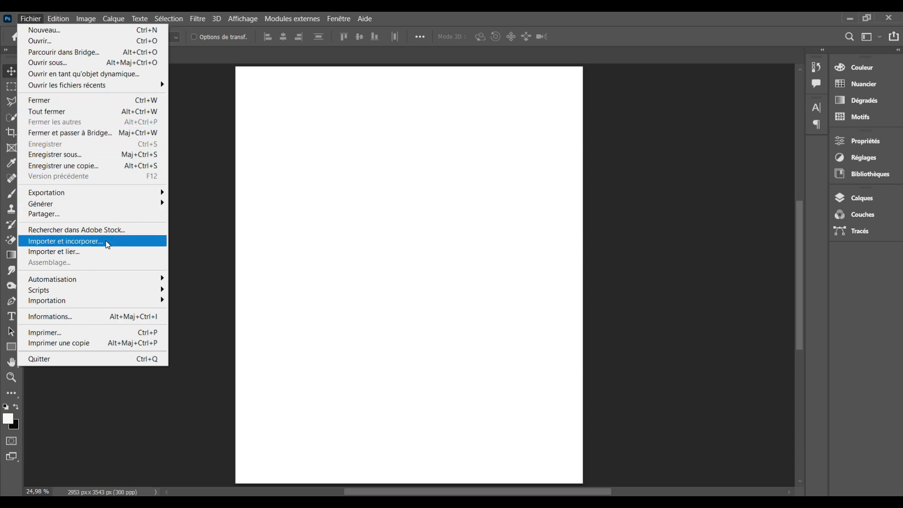
Import and embed the acrylic grunge texture from Téléchargements > 31 janvier.
left_click(108, 242)
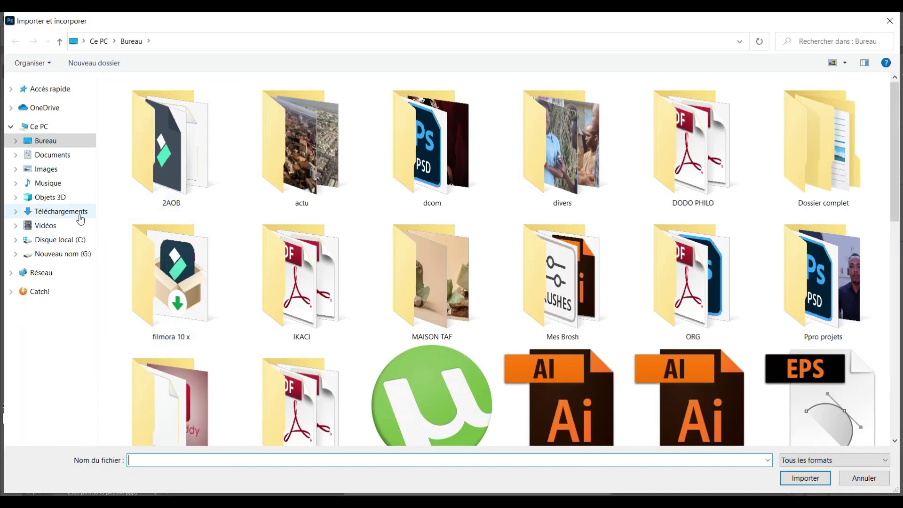
left_click(73, 211)
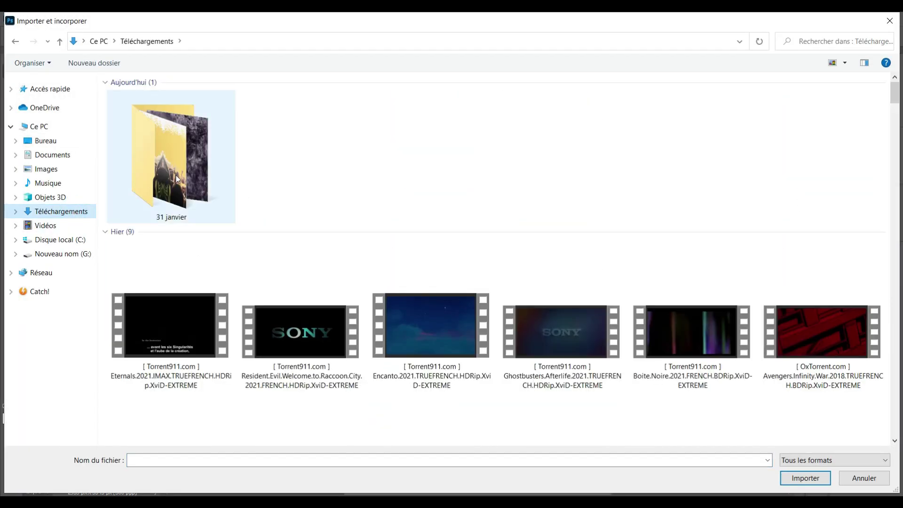
double_click(152, 193)
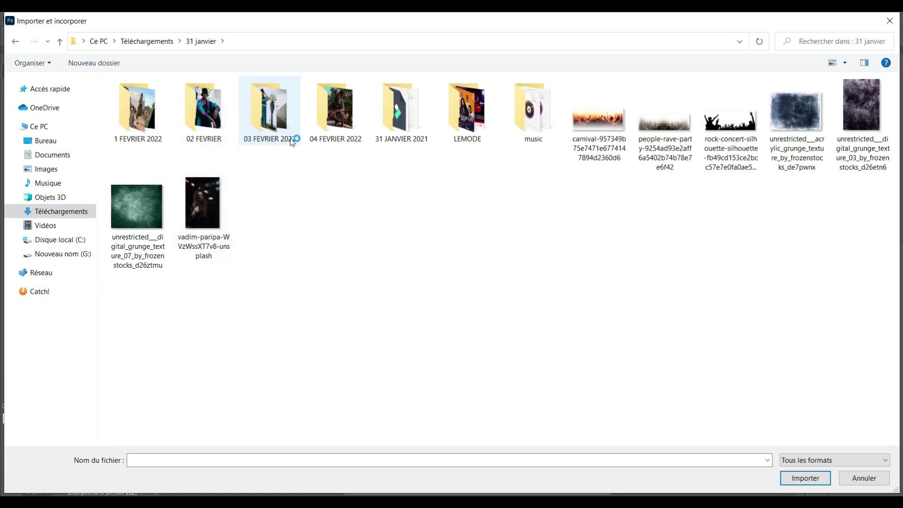
left_click(799, 132)
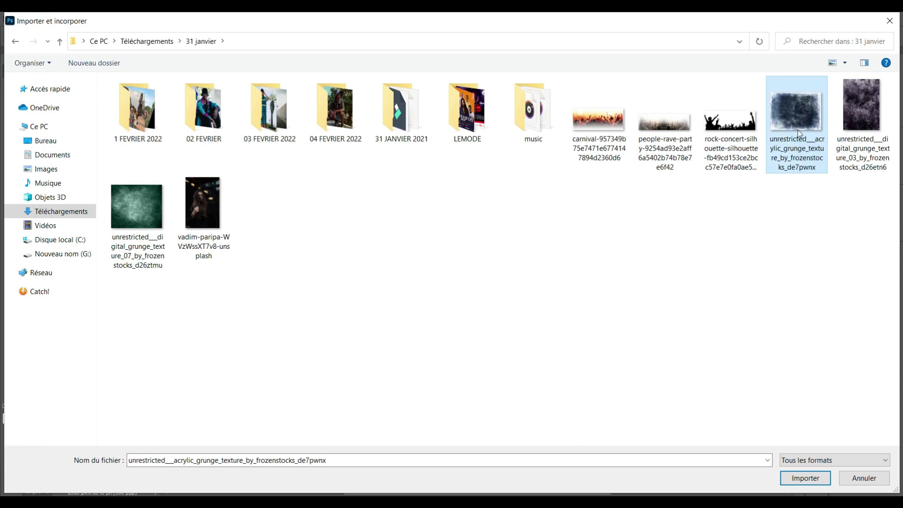
left_click(803, 479)
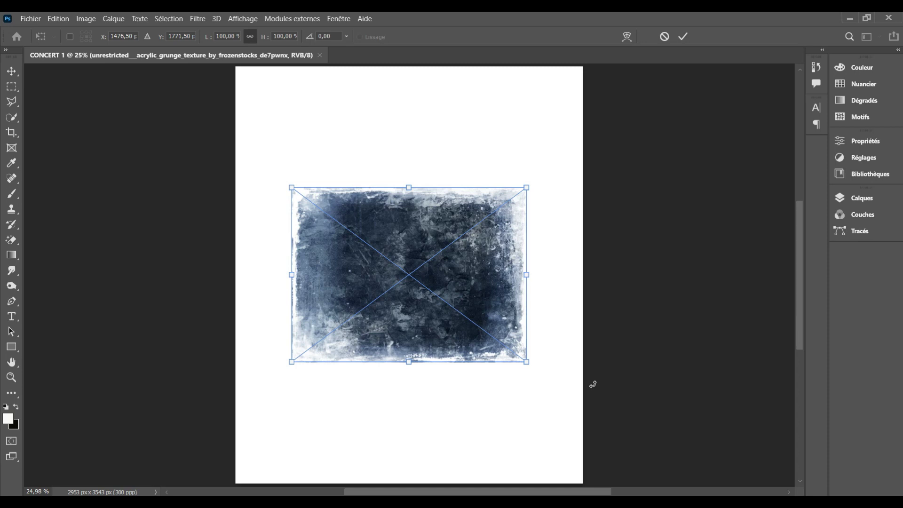
Flip the grunge texture horizontally and commit the flip.
right_click(450, 292)
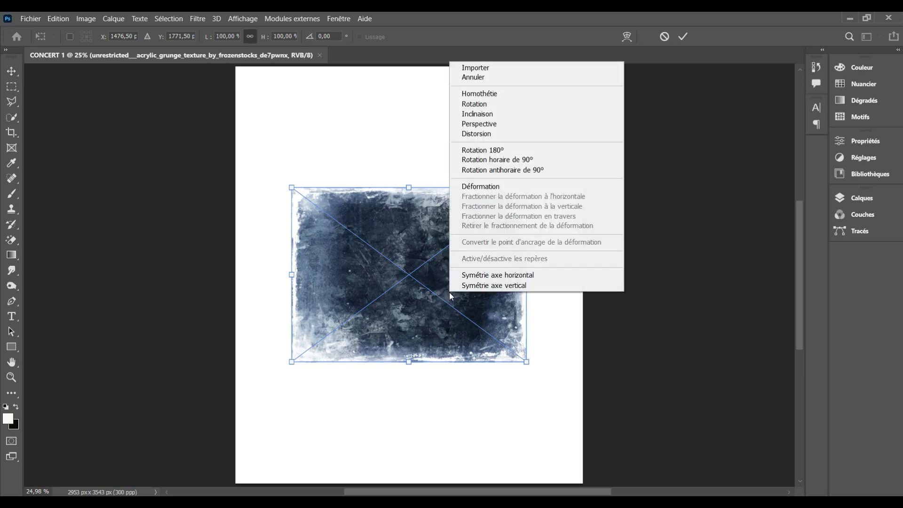
left_click(489, 279)
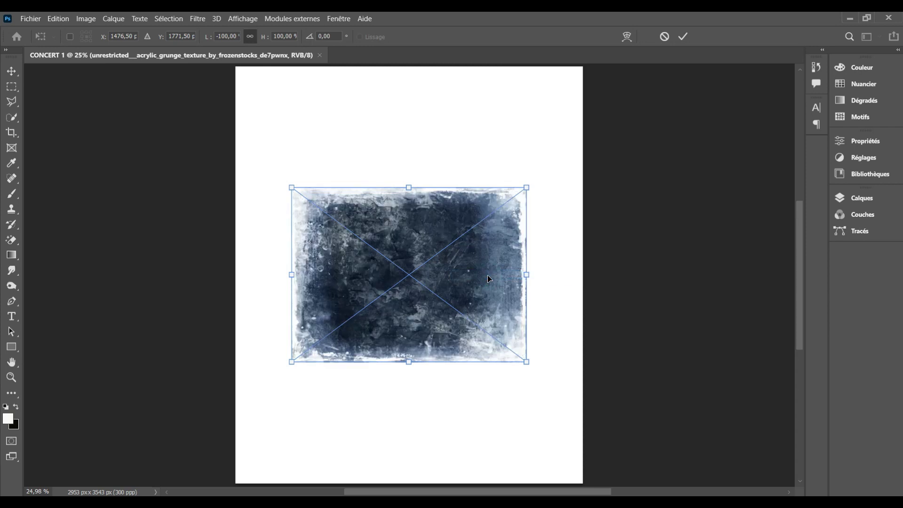
key("Return")
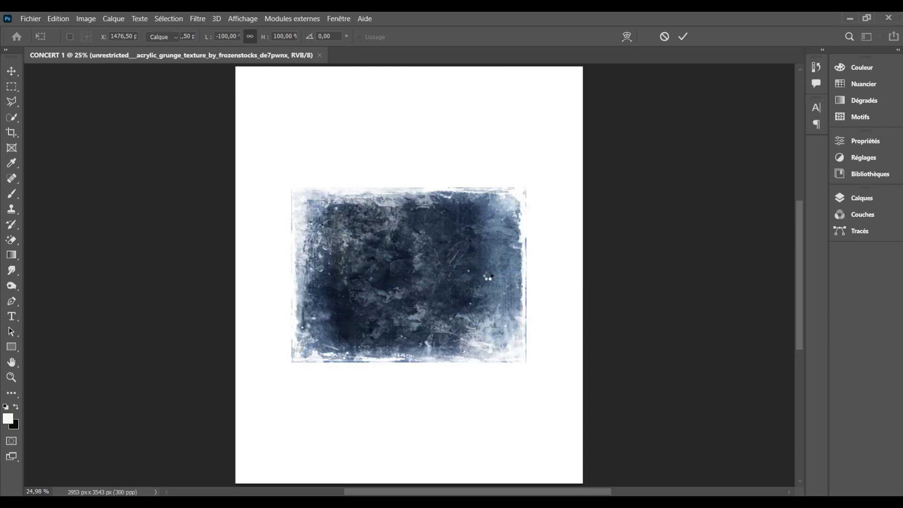
Rotate the texture 90° clockwise and scale it to fill the whole page.
right_click(423, 261)
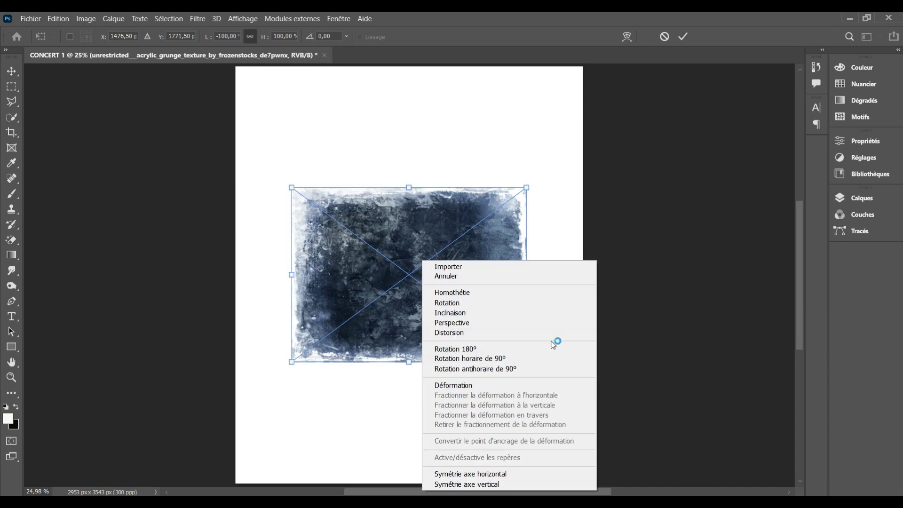
left_click(512, 357)
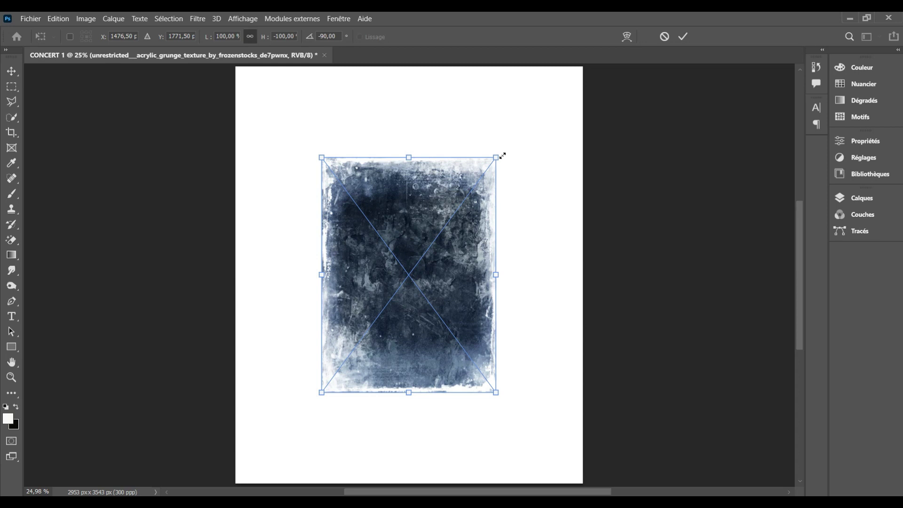
mouse_move(502, 156)
left_mouse_down()
mouse_move(768, 141)
mouse_move(760, 148)
left_mouse_up()
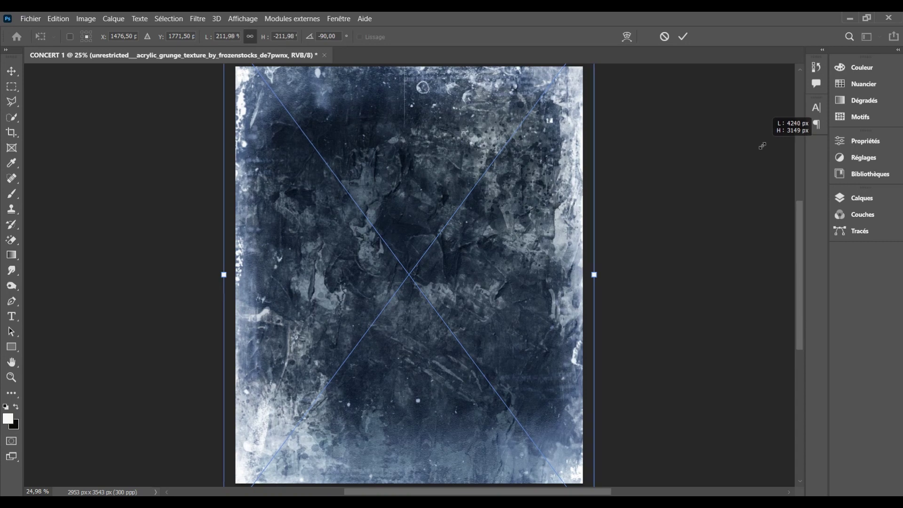
left_click_drag(759, 148, 756, 157)
key("Return")
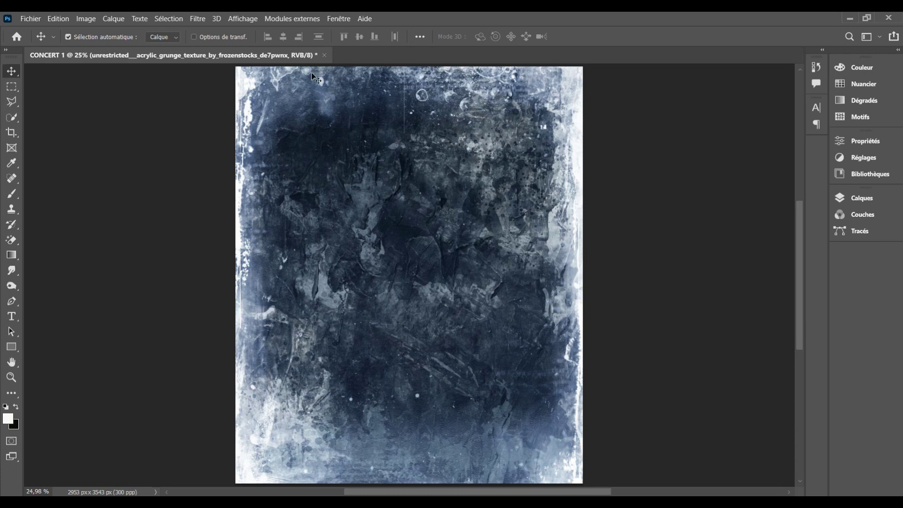
left_click(857, 201)
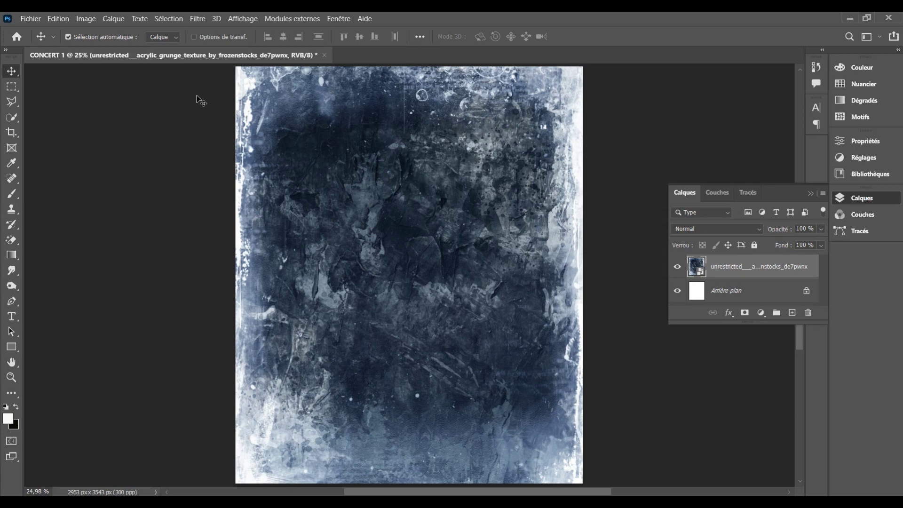
Convert the grunge texture layer to a smart object.
left_click(87, 19)
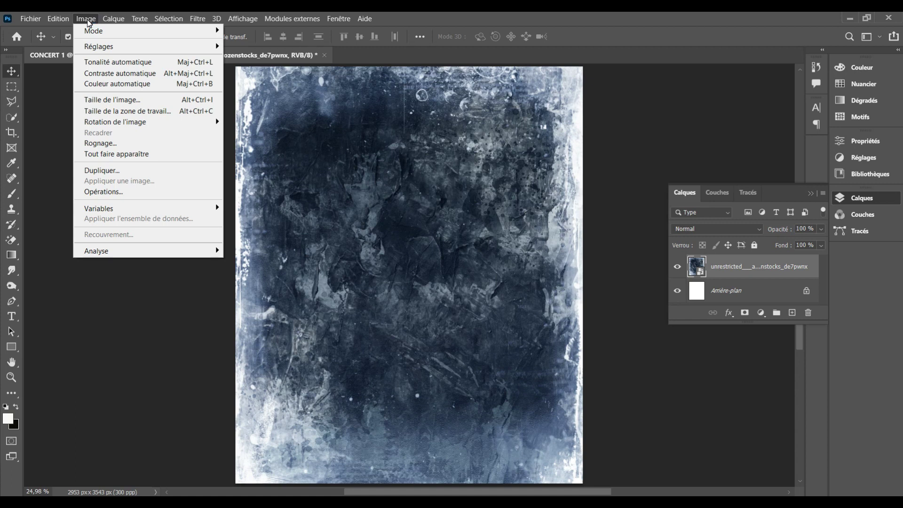
left_click(88, 22)
left_click(132, 212)
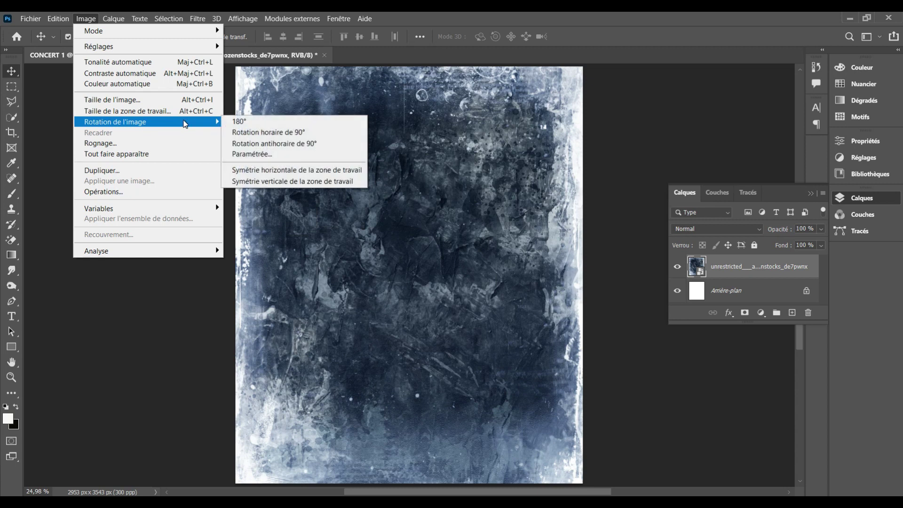
mouse_move(148, 46)
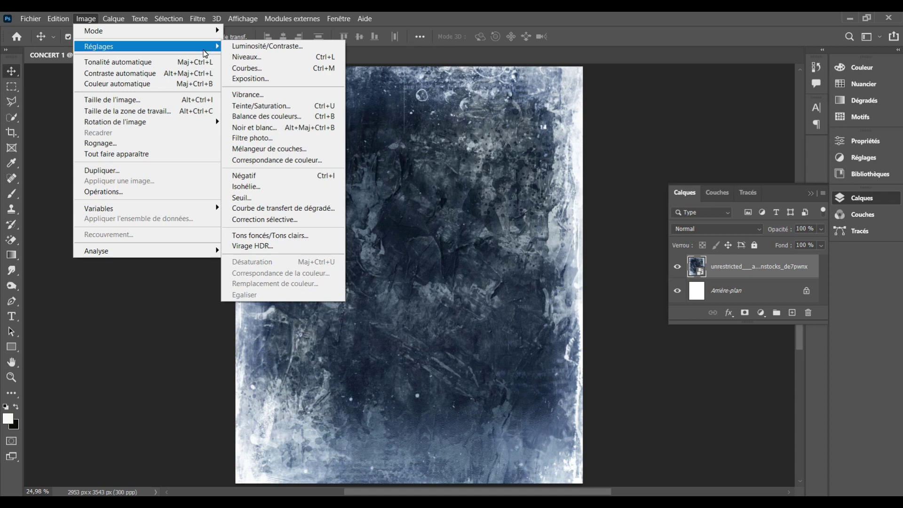
left_click(714, 267)
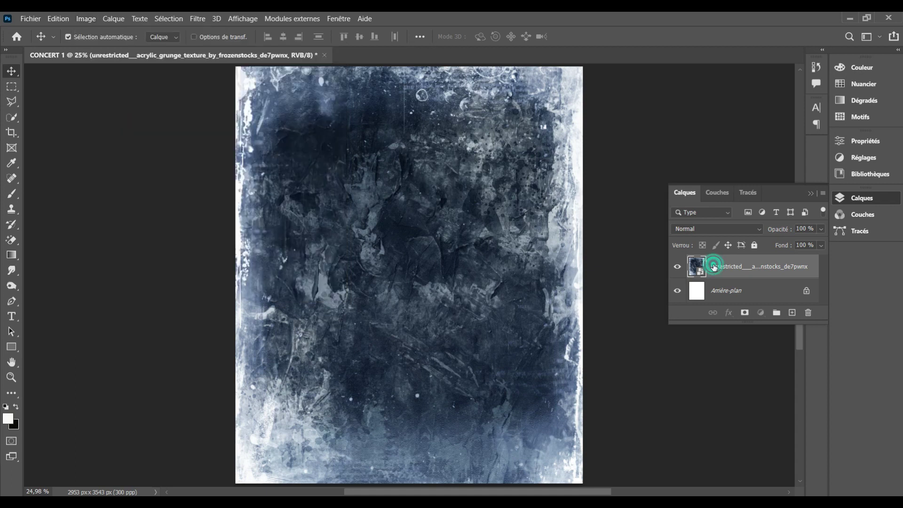
right_click(714, 267)
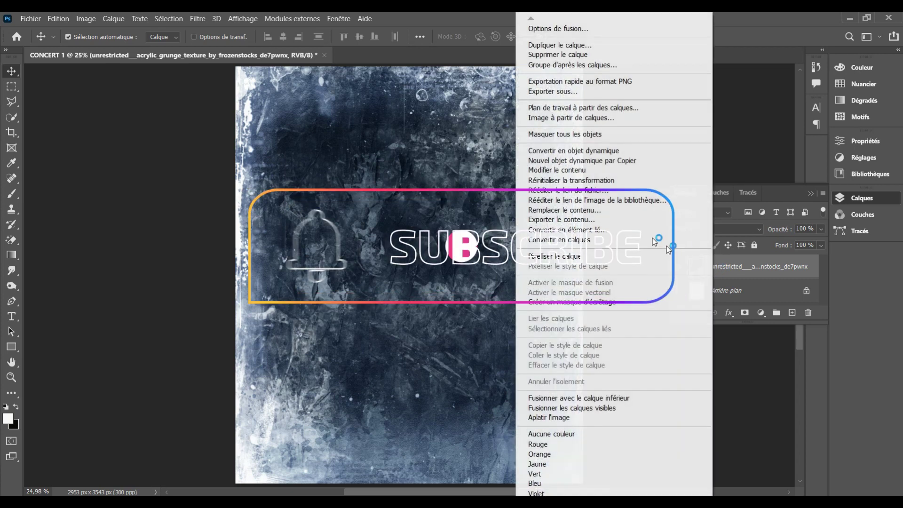
left_click(572, 150)
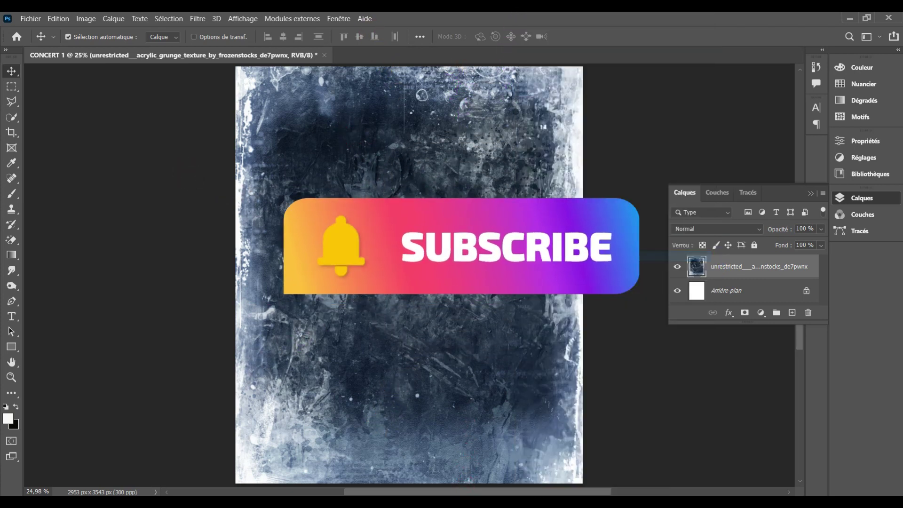
Desaturate the texture with Image > Réglages > Désaturation.
left_click(86, 19)
mouse_move(105, 46)
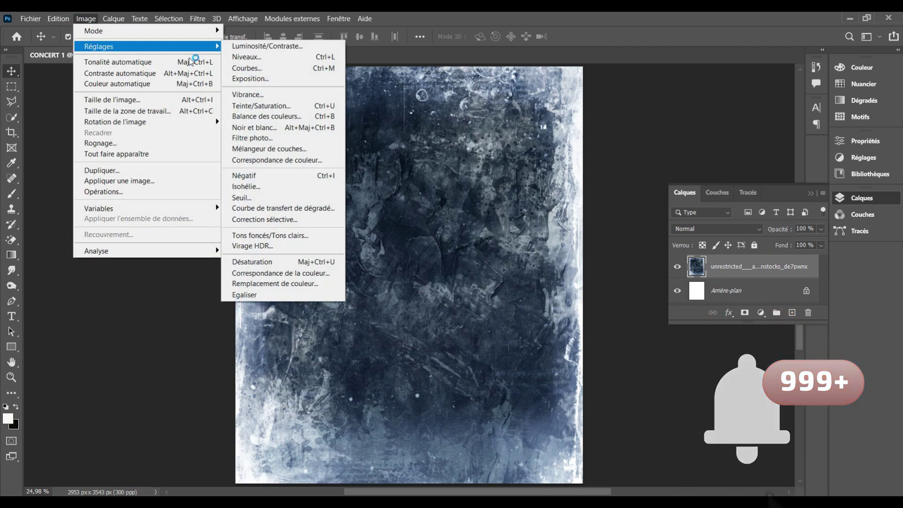
left_click(273, 261)
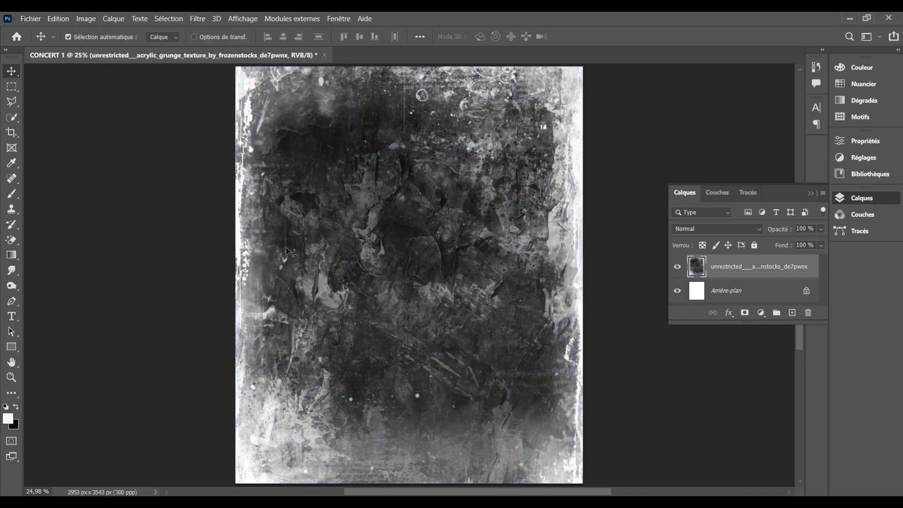
left_click(84, 19)
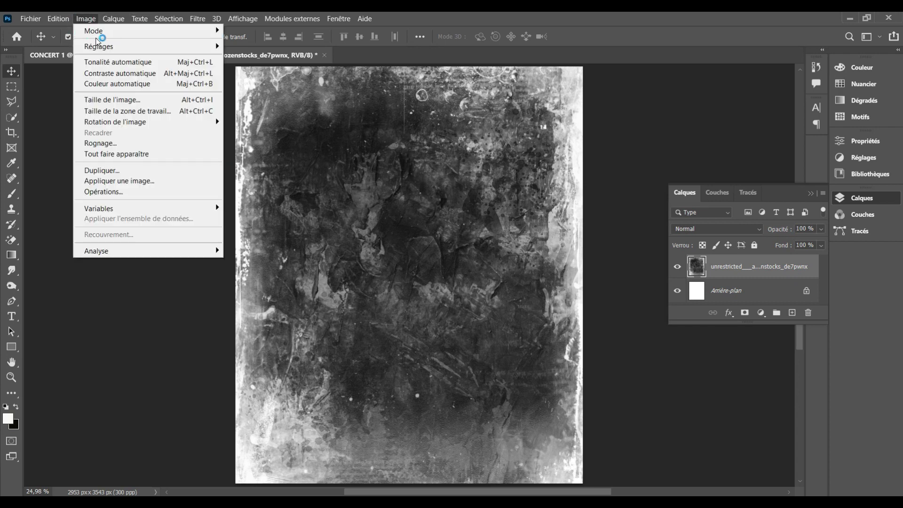
mouse_move(98, 46)
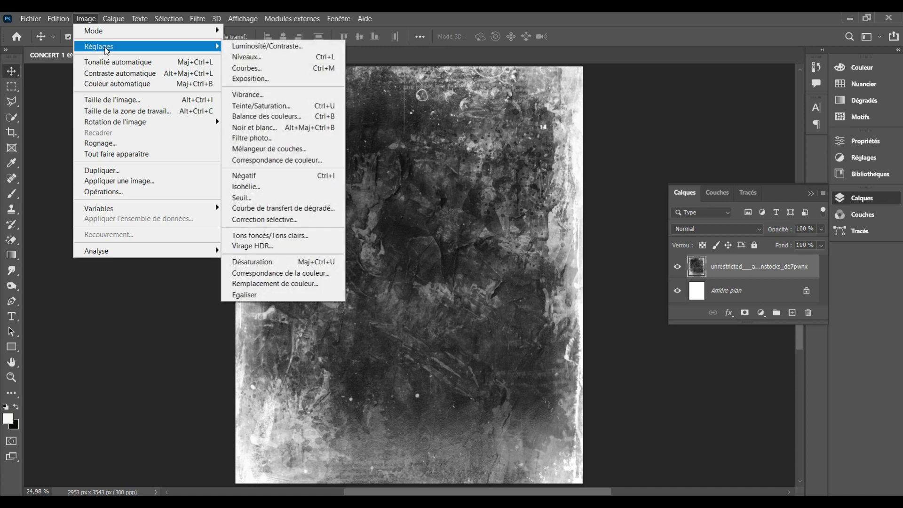
Apply Exposition -0,40 and Correction gamma 1,58 to the grunge texture.
left_click(261, 79)
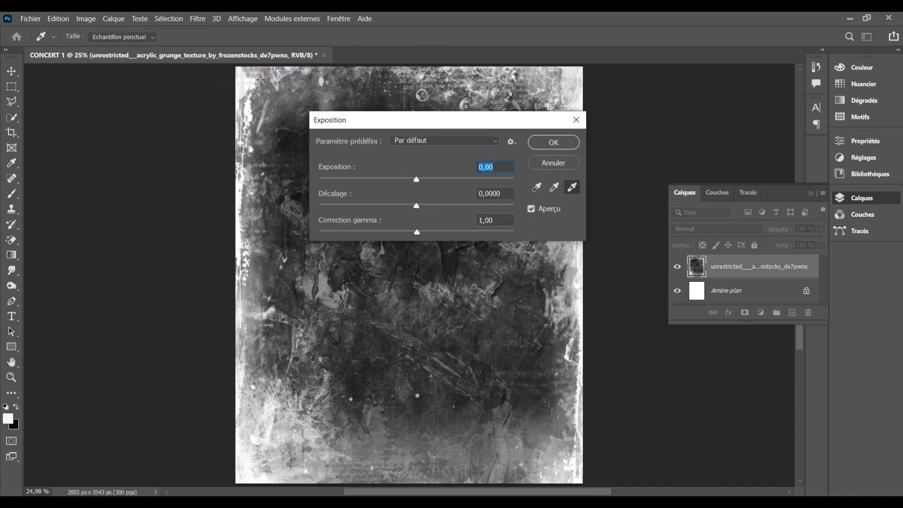
left_click(415, 180)
left_click_drag(416, 183, 413, 183)
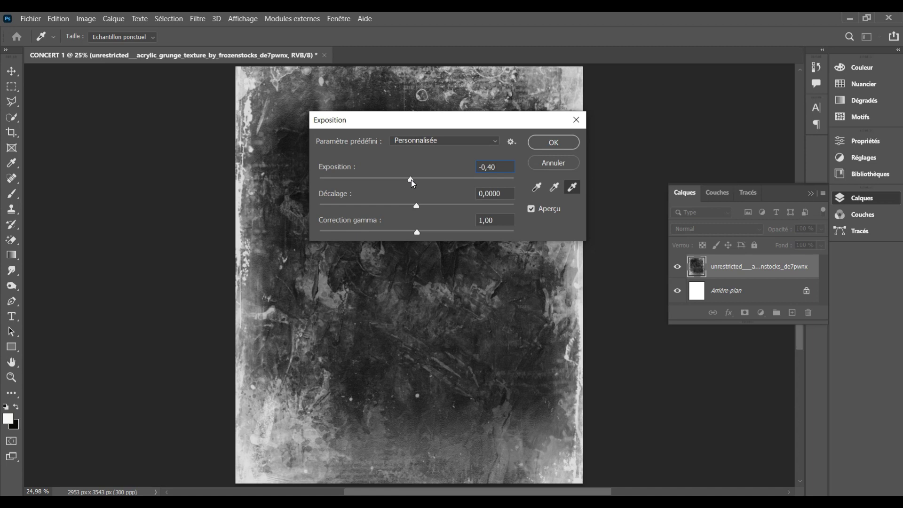
left_click(413, 183)
left_click(412, 182)
mouse_move(418, 232)
left_mouse_down()
mouse_move(376, 235)
mouse_move(437, 240)
mouse_move(402, 241)
left_mouse_up()
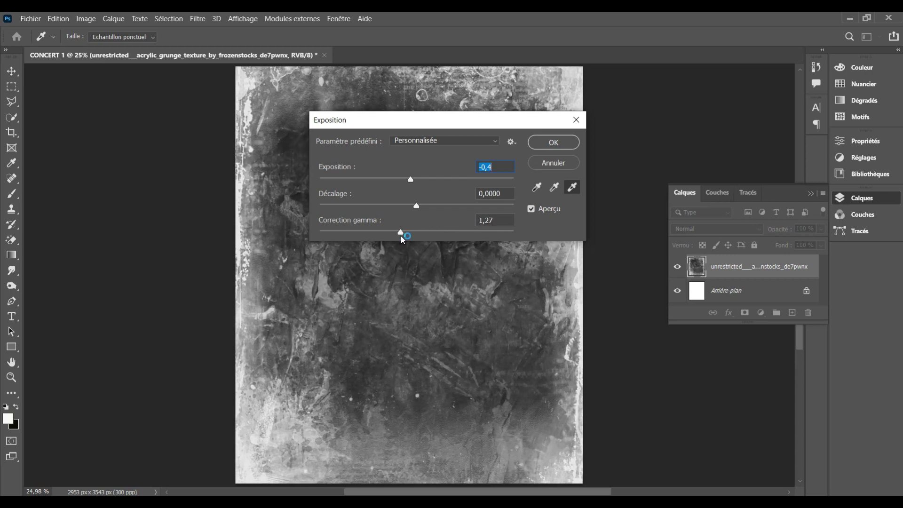
left_click_drag(402, 239, 386, 237)
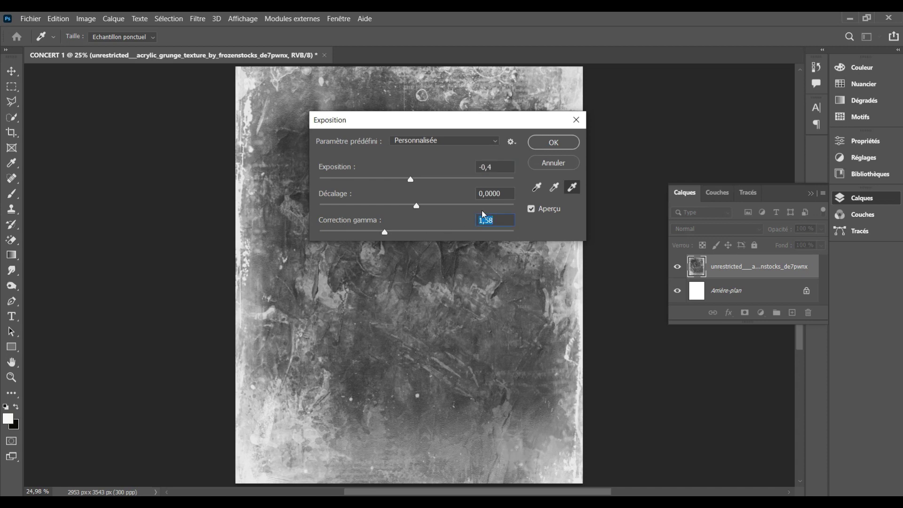
left_click(560, 146)
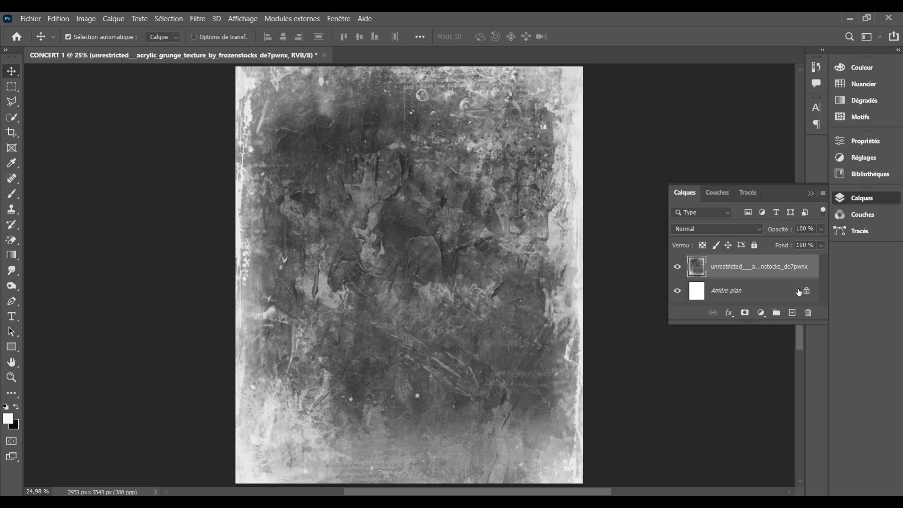
Add a Couleur unie fill layer above the Arrière-plan layer.
left_click(748, 298)
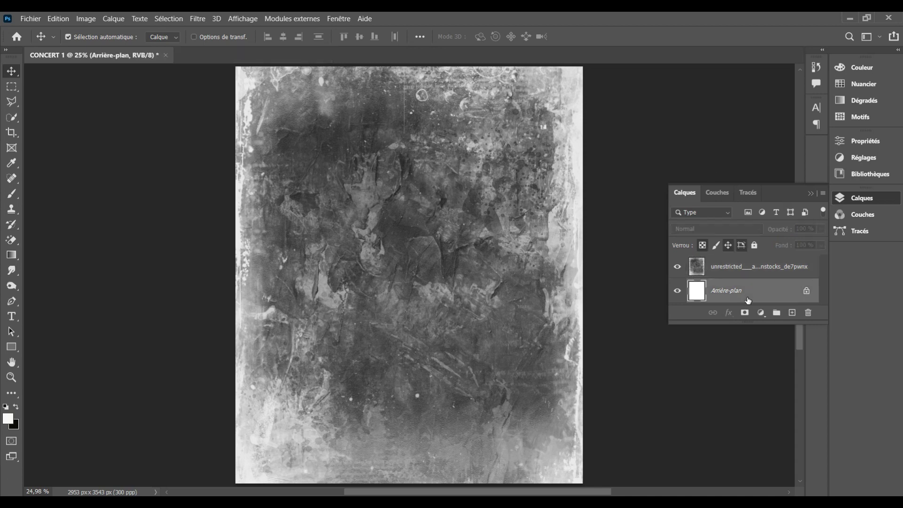
left_click(792, 313)
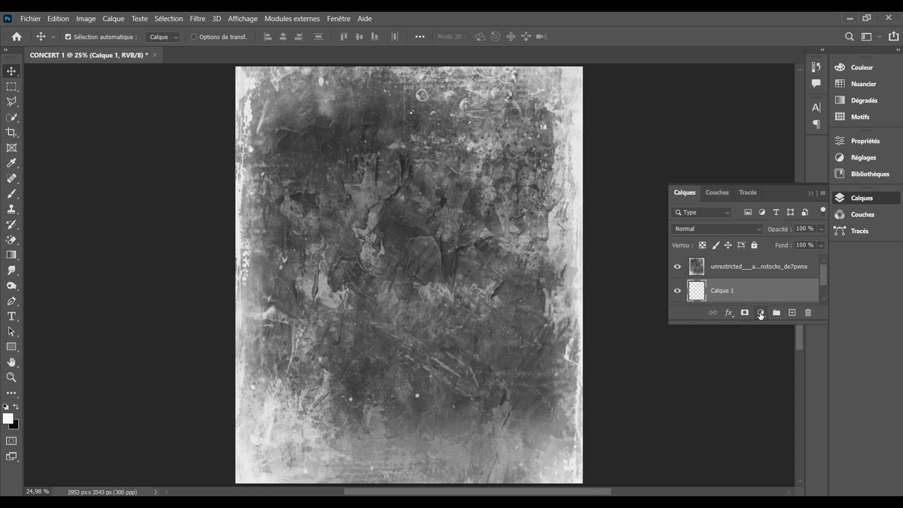
key("ctrl+z")
left_click(761, 313)
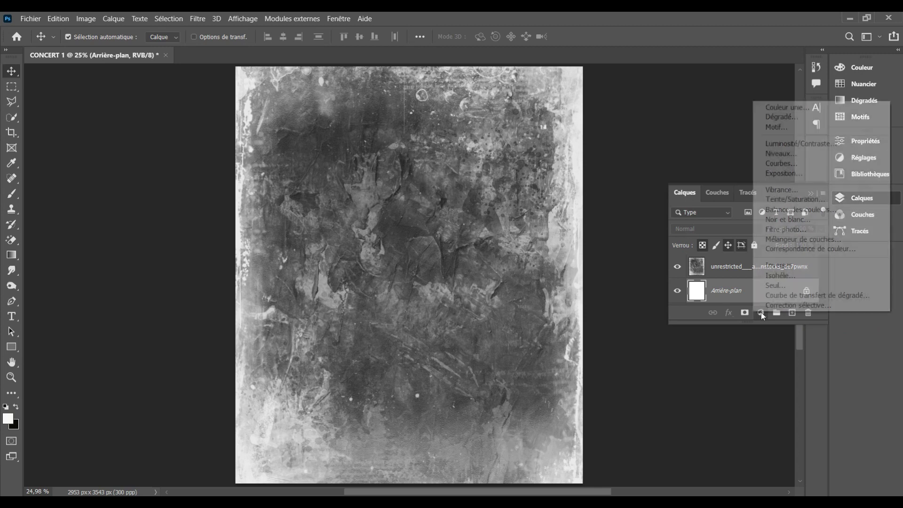
left_click(814, 107)
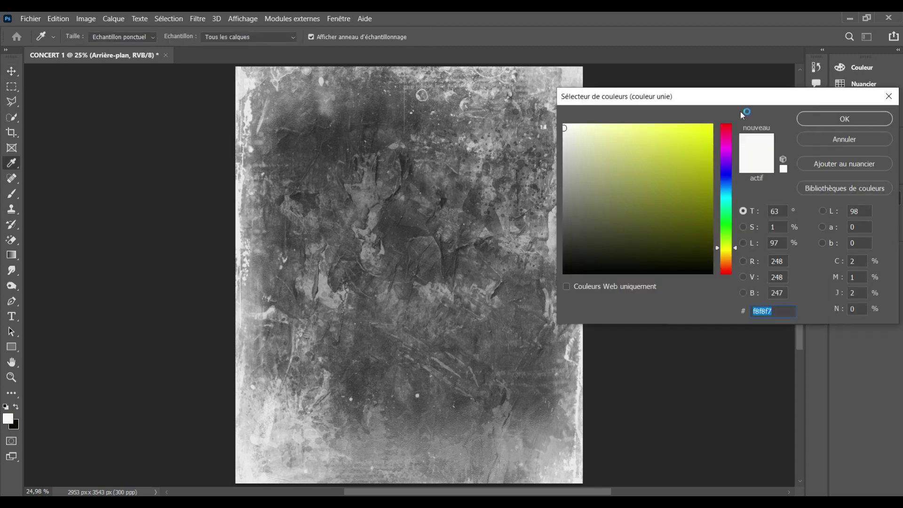
Choose dark reddish-brown 754327 as the fill colour and confirm.
left_click(729, 272)
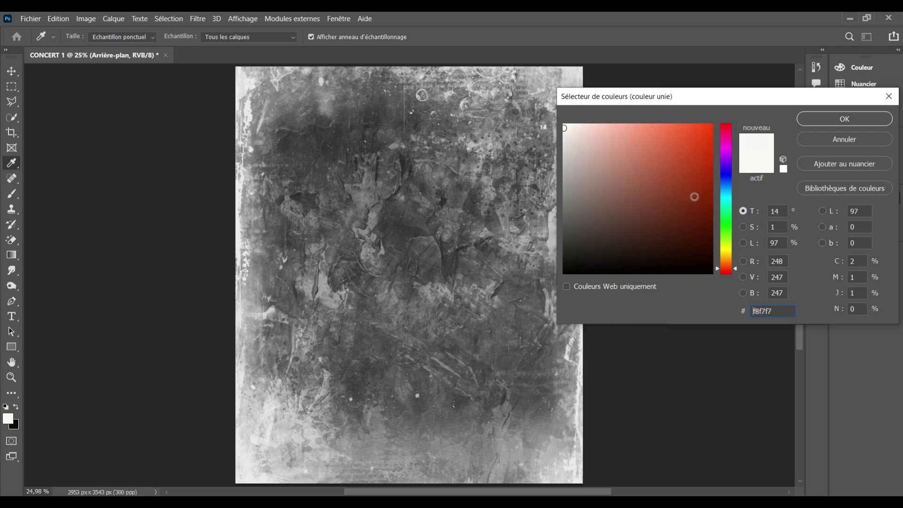
left_click(694, 197)
left_click(664, 182)
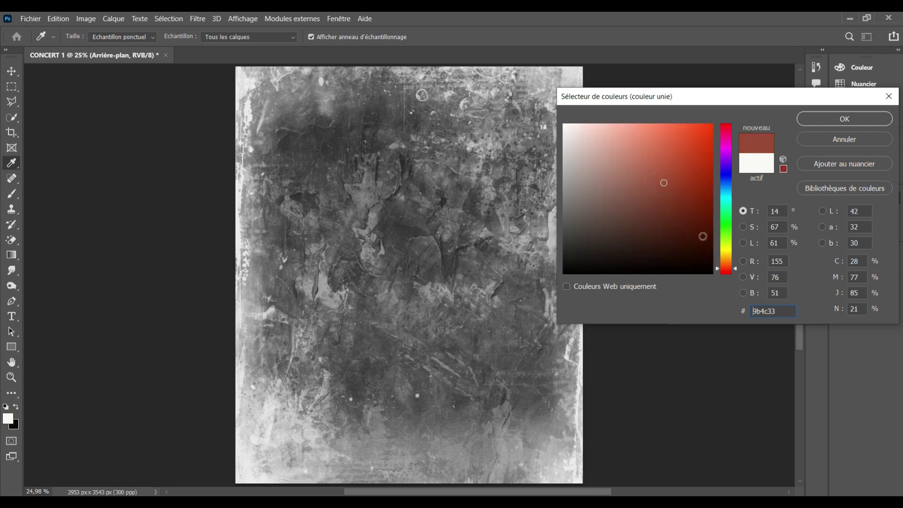
left_click(726, 255)
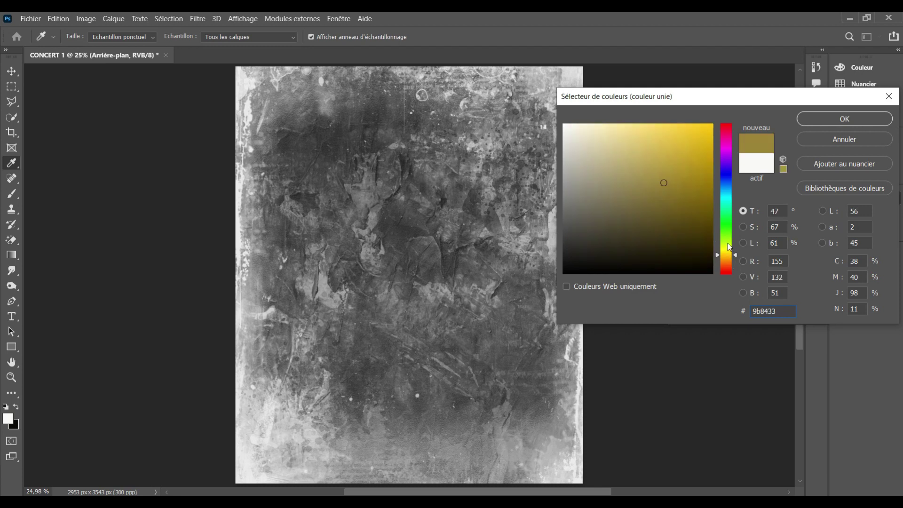
left_click(726, 178)
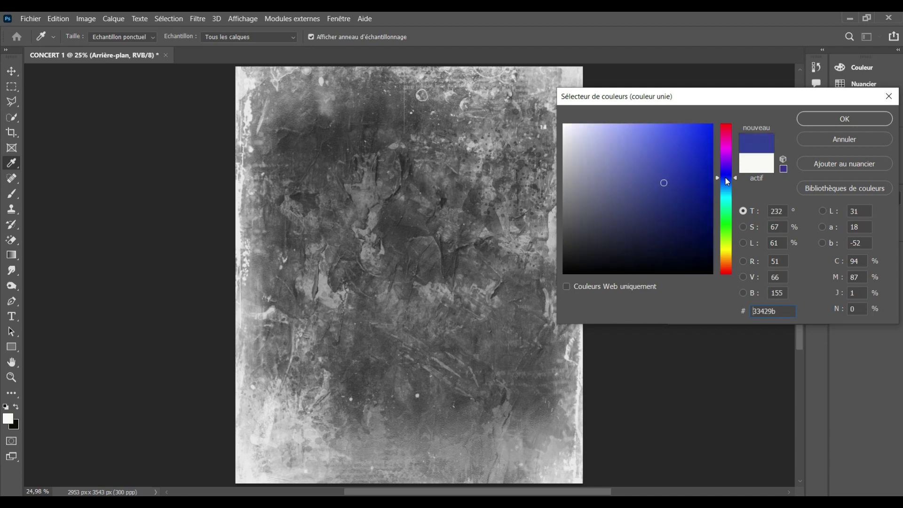
left_click(727, 236)
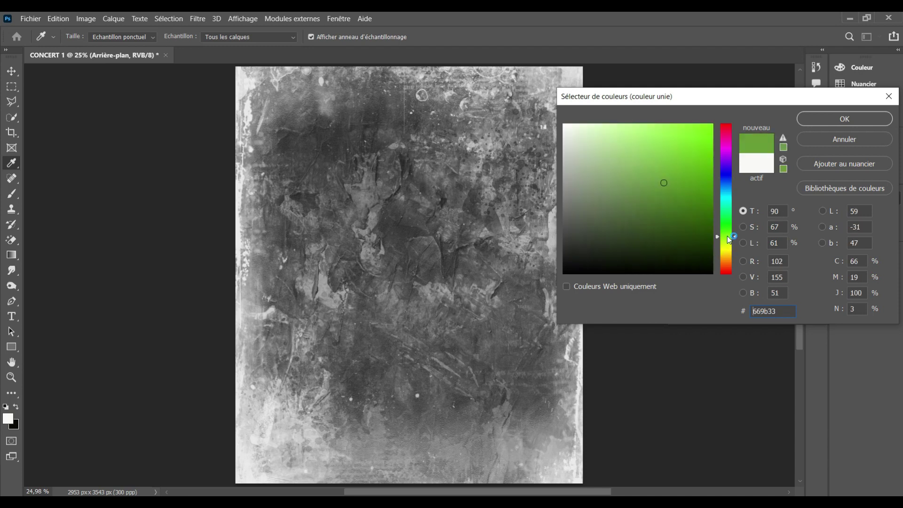
left_click(727, 266)
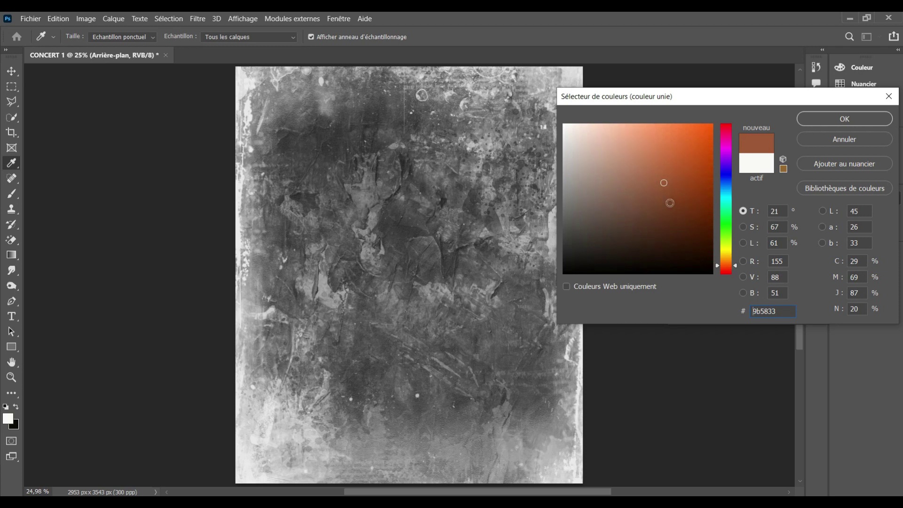
left_click(663, 205)
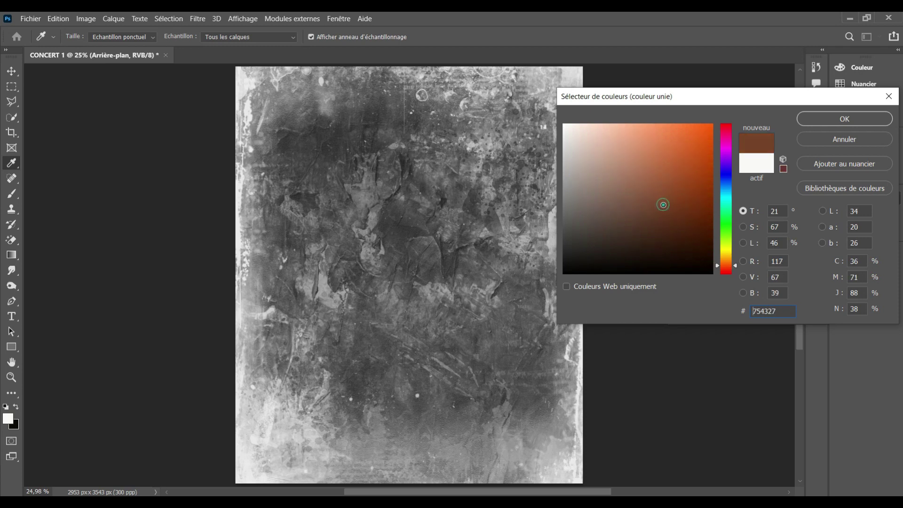
left_click(821, 120)
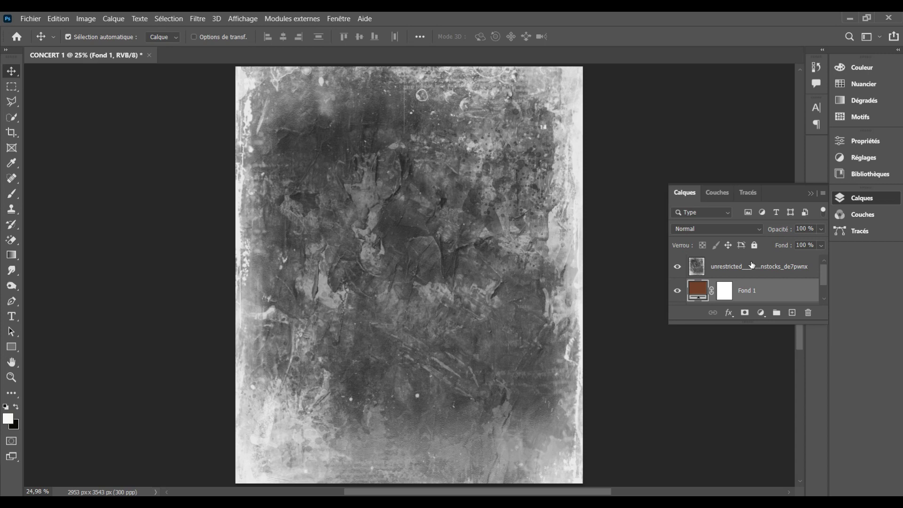
Set the grunge texture layer's blend mode to Incrustation.
left_click(752, 267)
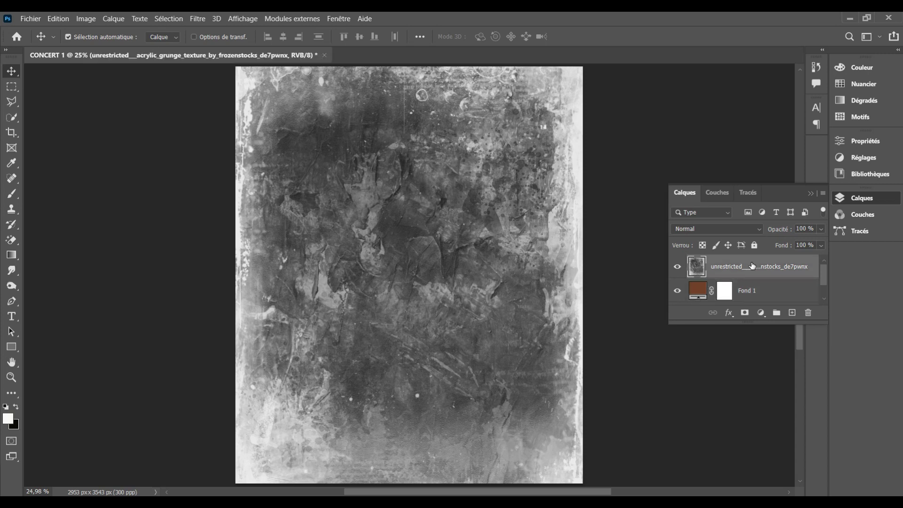
left_click(739, 230)
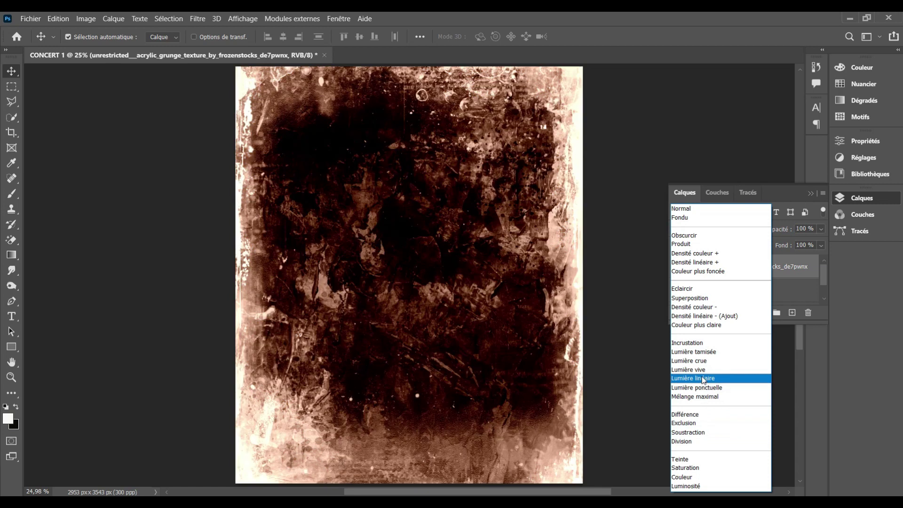
left_click(700, 337)
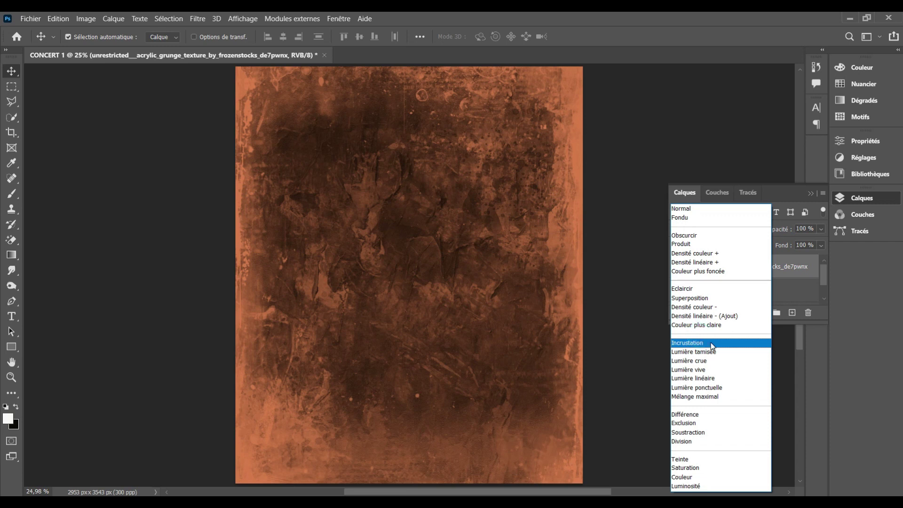
left_click(710, 343)
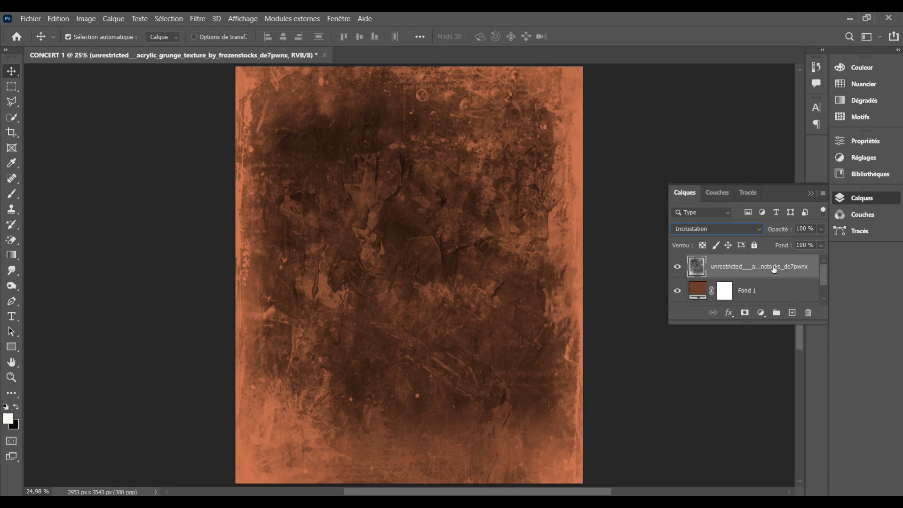
Change the Fond 1 fill colour to dark grey 363433.
double_click(699, 294)
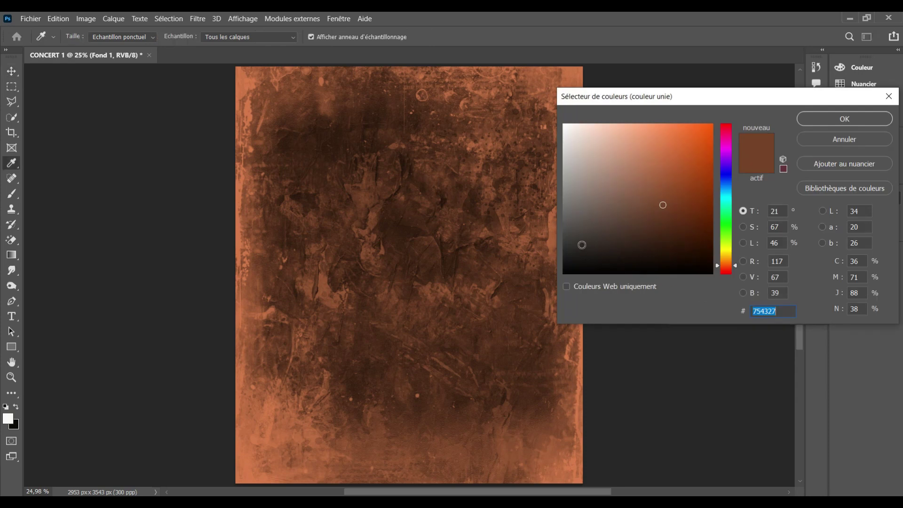
left_click(568, 234)
left_click(568, 234)
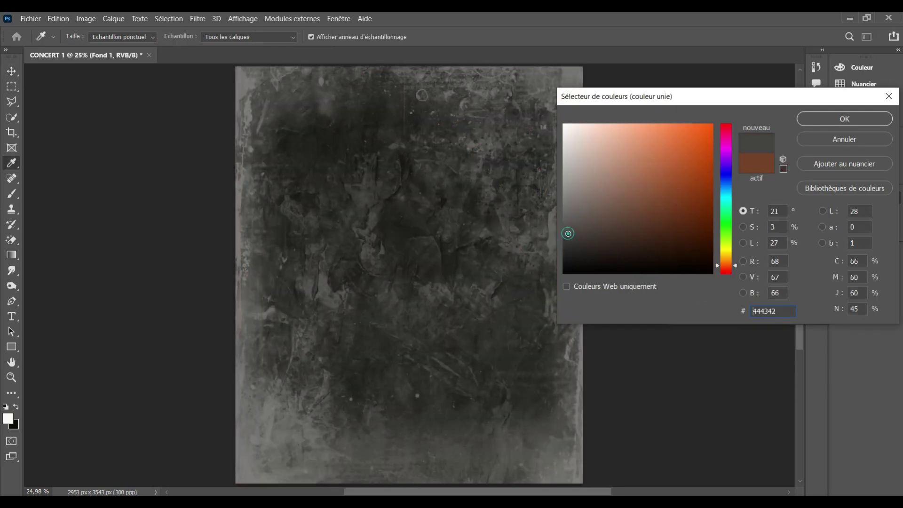
left_click(572, 242)
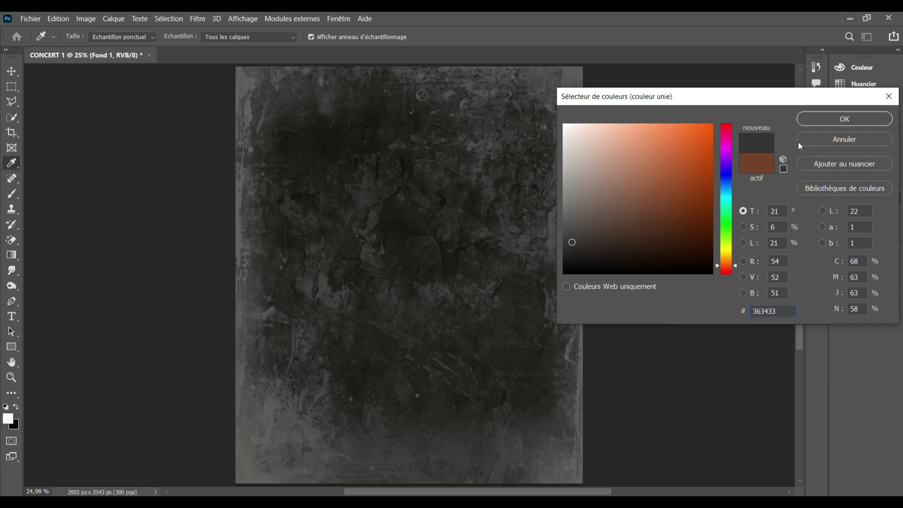
left_click(820, 119)
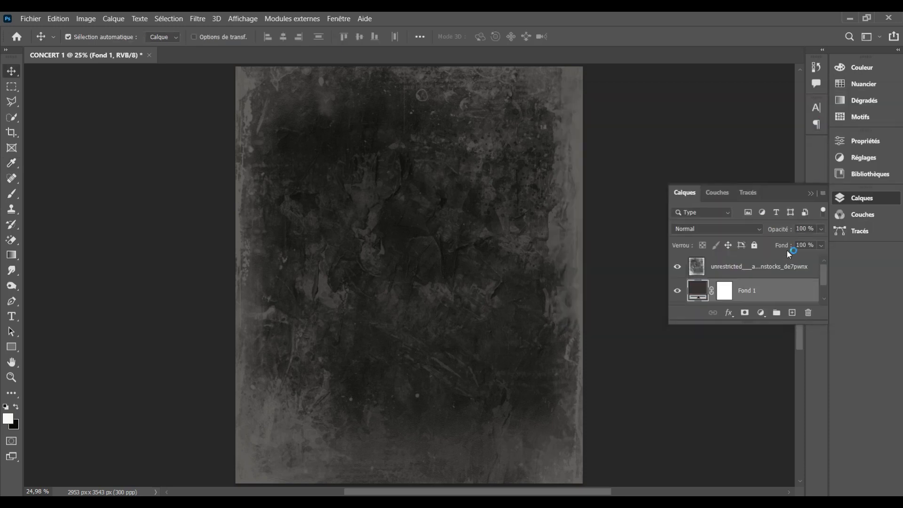
left_click(772, 263)
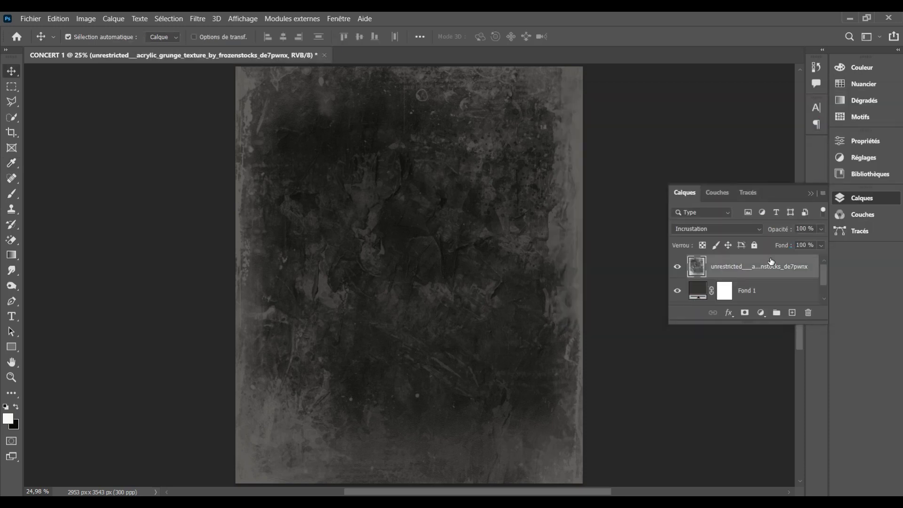
Mask the texture layer and fade its lower portion with an upward black-to-white gradient.
left_click(745, 312)
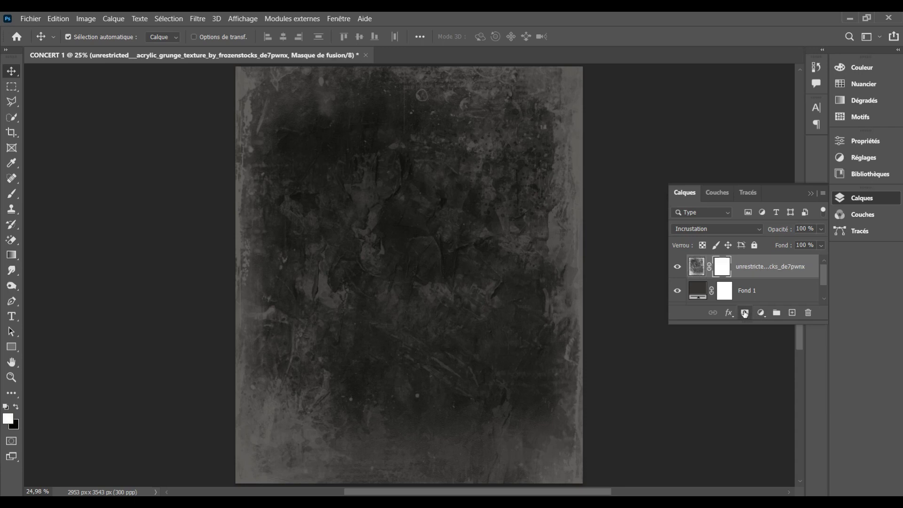
left_click(12, 257)
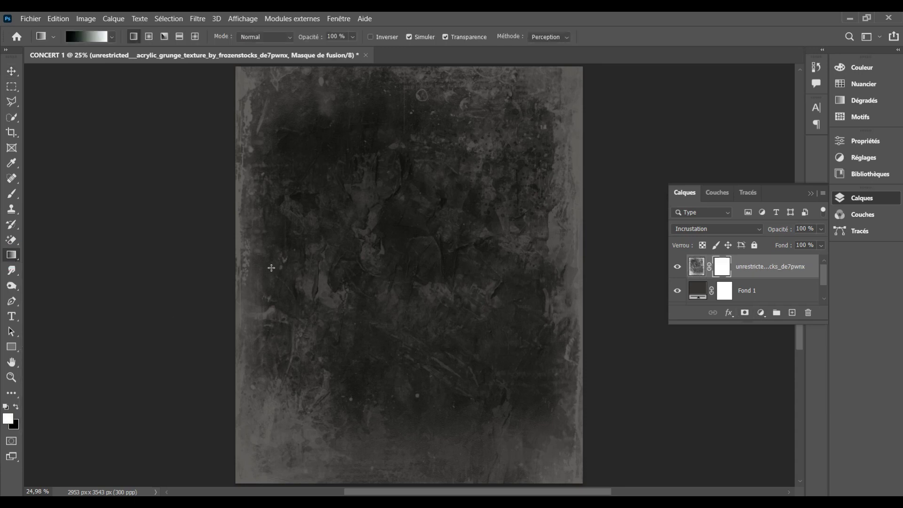
left_click_drag(394, 442, 404, 364)
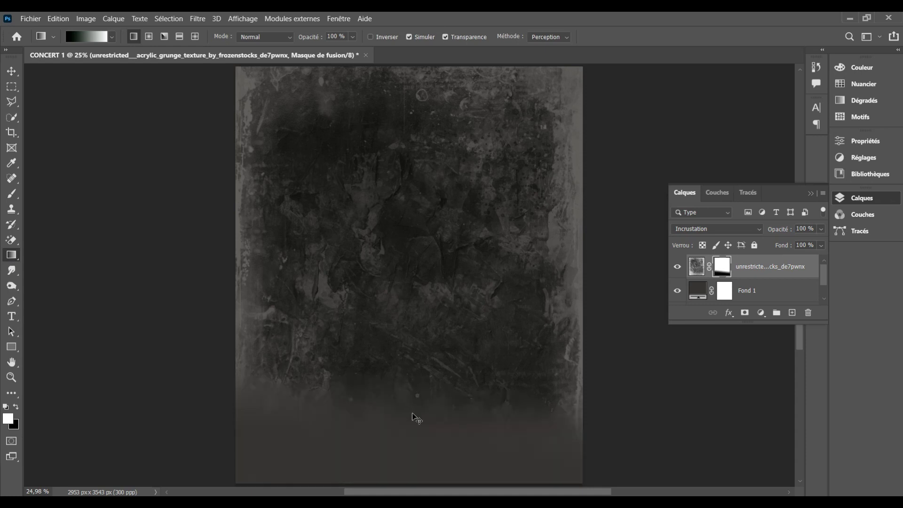
key("ctrl+z")
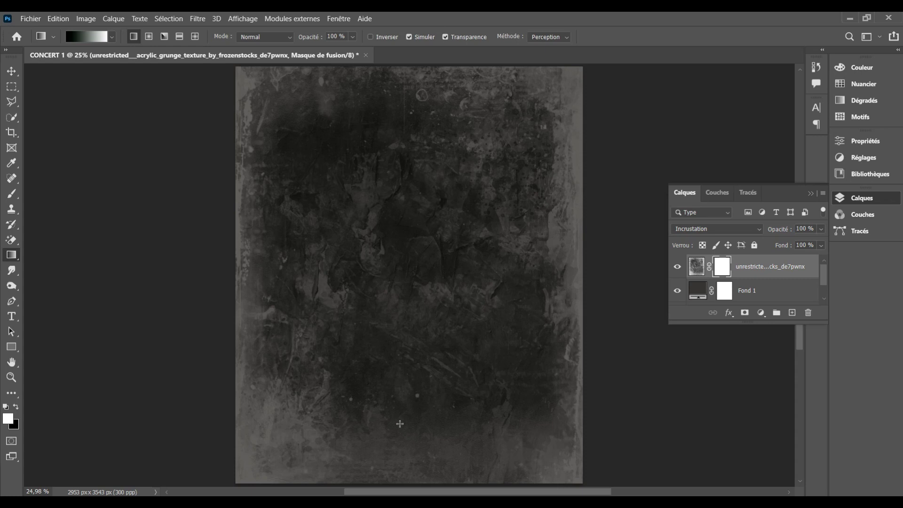
left_click_drag(400, 424, 399, 292)
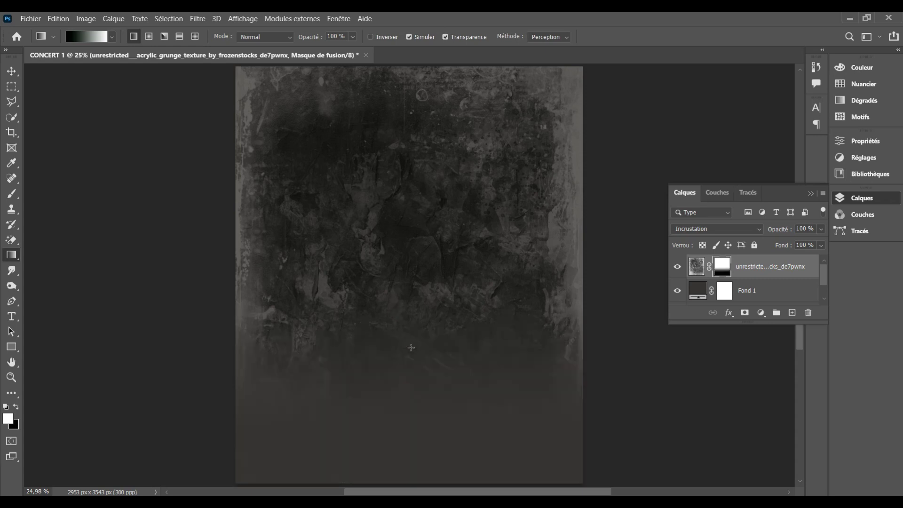
left_click(11, 75)
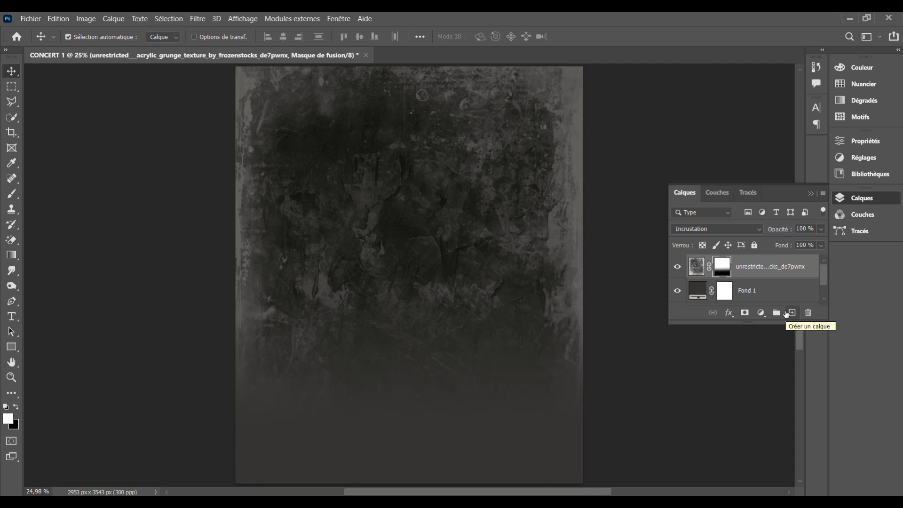
Target the texture's image thumbnail and set its Opacité to 50%.
left_click(697, 266)
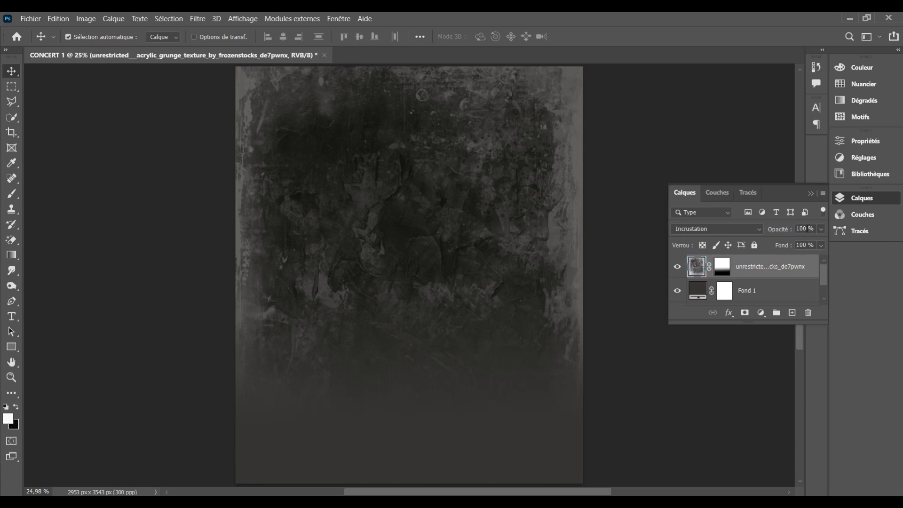
key("Down")
key("Down")
key("Down")
key("Down")
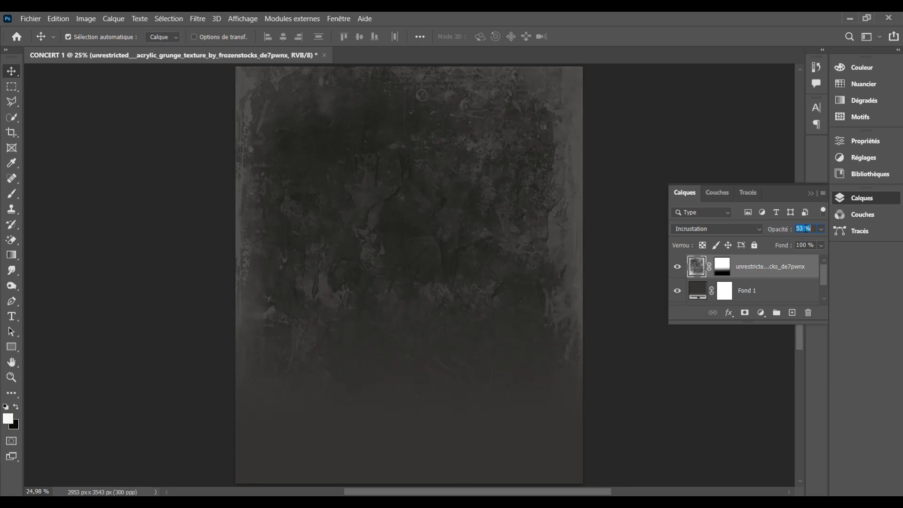
key("Down")
key("Down")
key("Down")
key("Down")
key("Down")
key("Down")
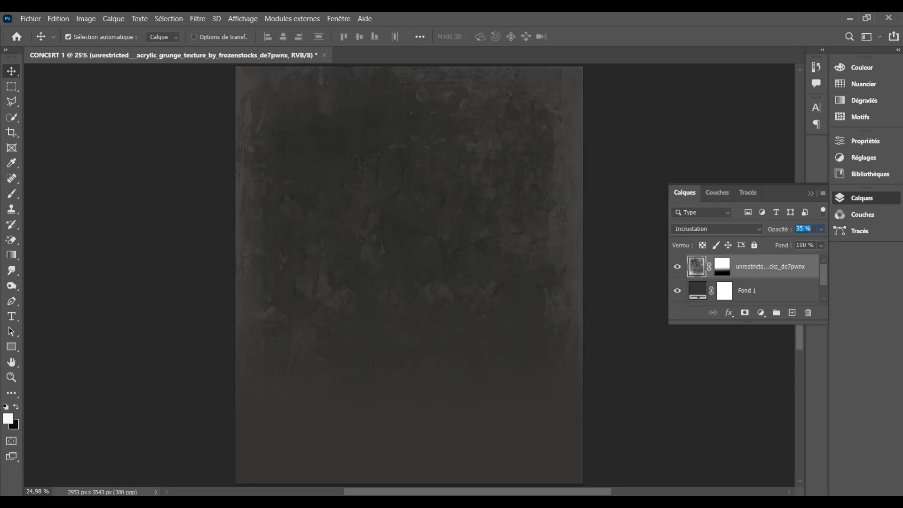
key("Up")
key("Up")
key("Up")
Open Fond 1's fill colour and try several dark and brown background shades.
left_click(698, 293)
double_click(698, 295)
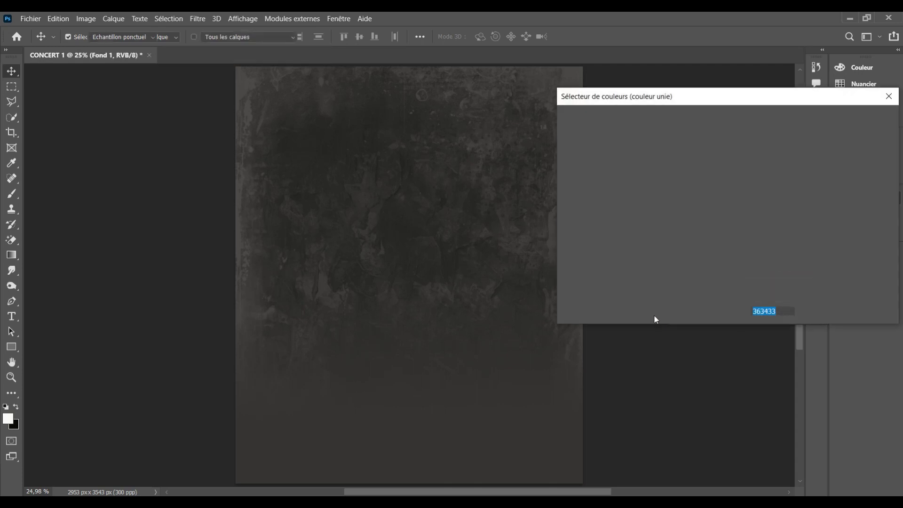
left_click(603, 259)
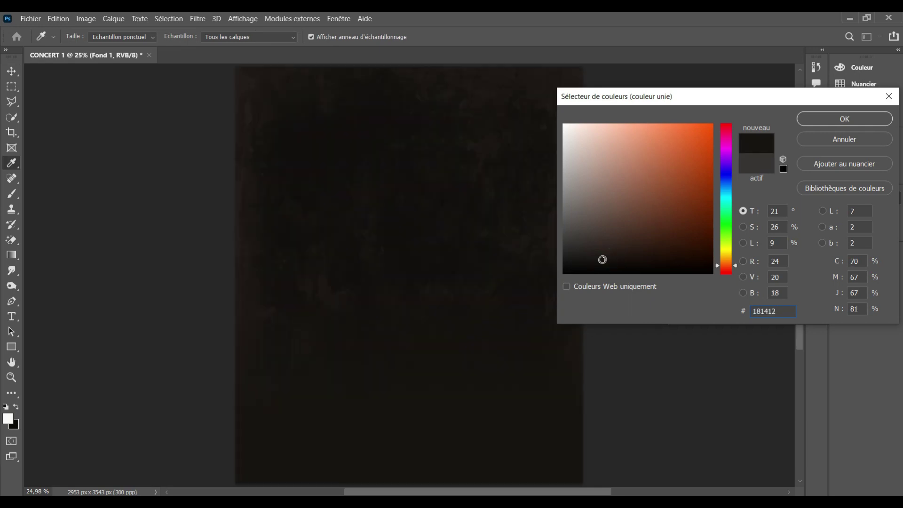
left_click(589, 250)
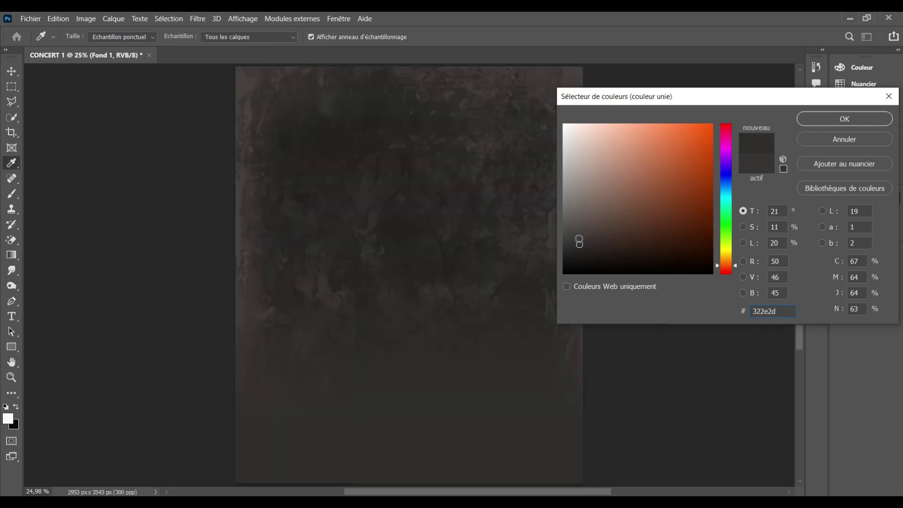
left_click(580, 236)
left_click(598, 236)
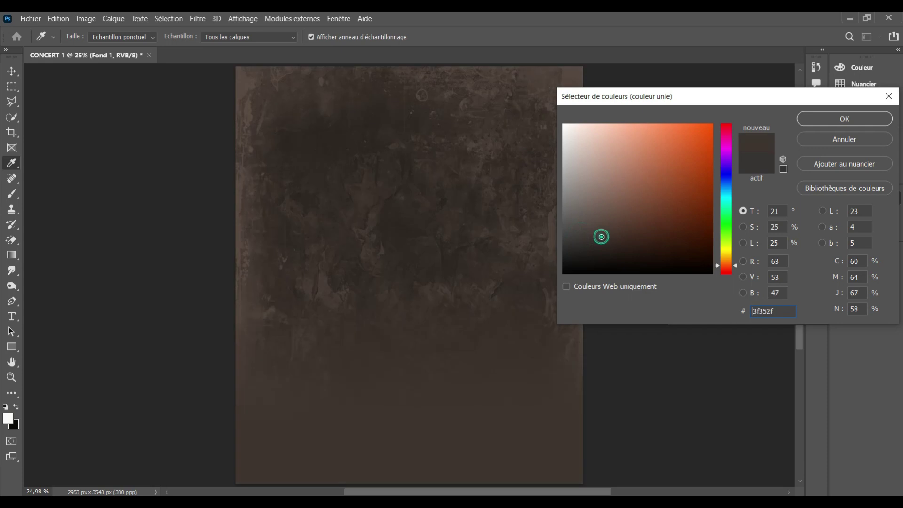
left_click(633, 252)
Settle on neutral medium grey 444443 for the Fond 1 fill and confirm it.
left_click(583, 249)
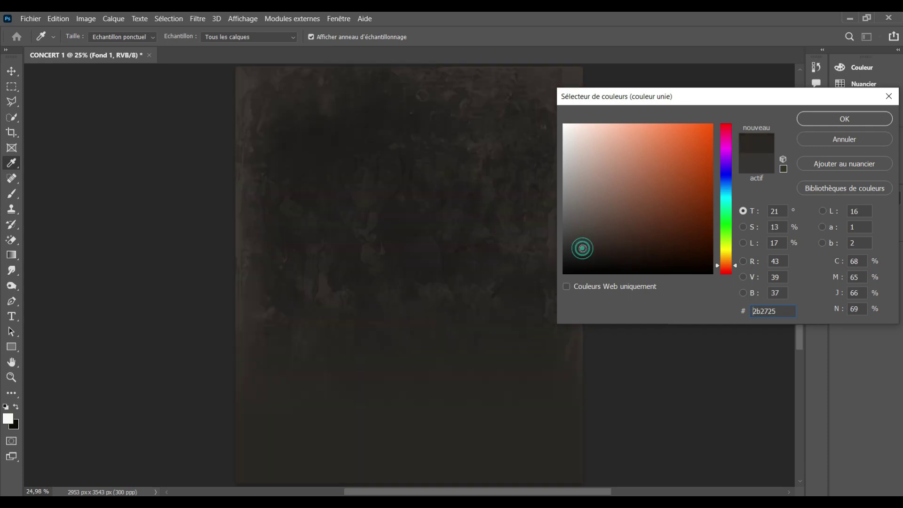
left_click(566, 239)
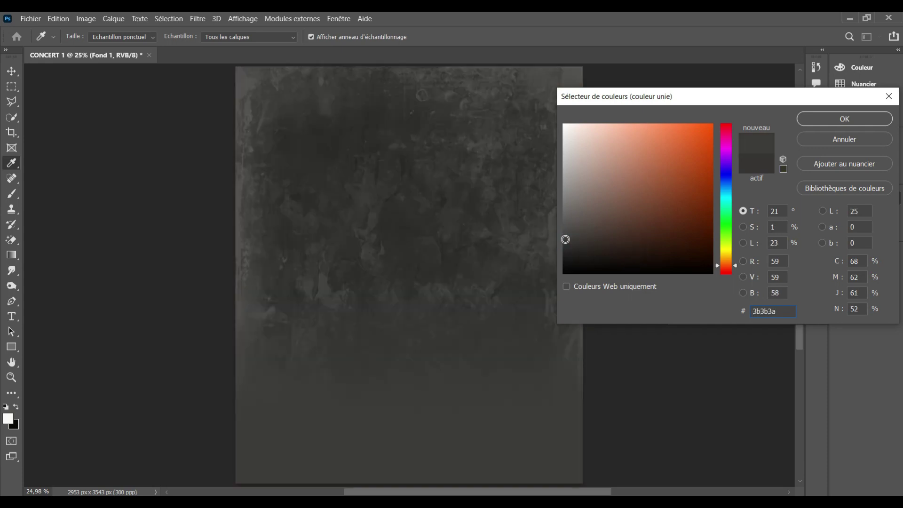
left_click(565, 248)
left_click(565, 252)
left_click(566, 244)
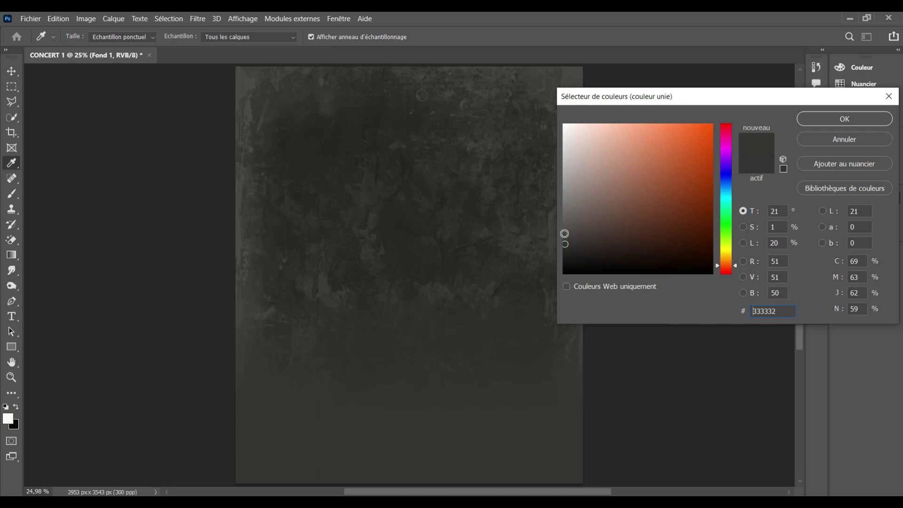
left_click(565, 234)
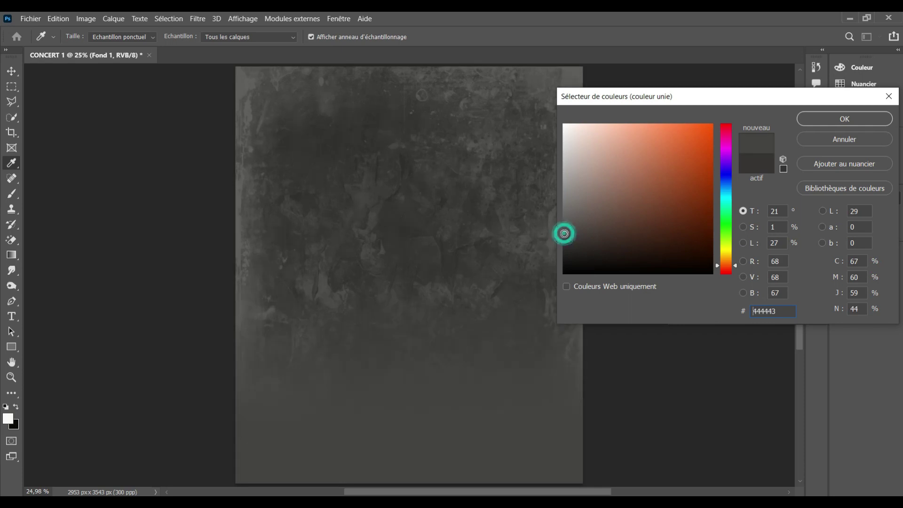
left_click(824, 123)
key("v")
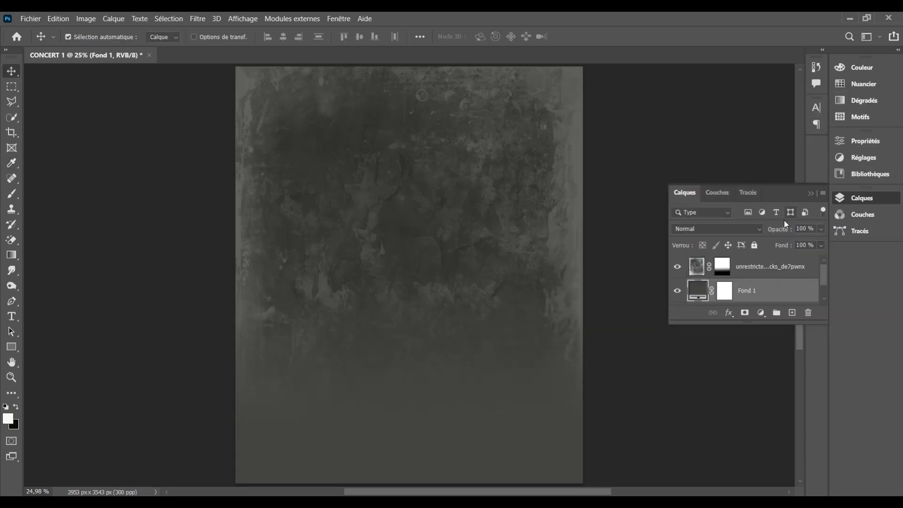
left_click(781, 269)
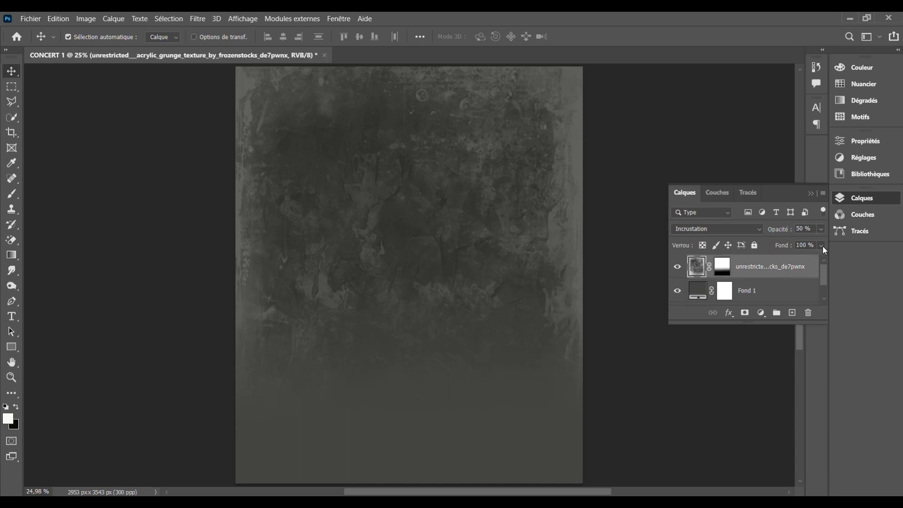
Set the texture's Fond to 50% and the Éclaircir radial glow layer's Opacité to 53%.
left_click(806, 246)
type("50")
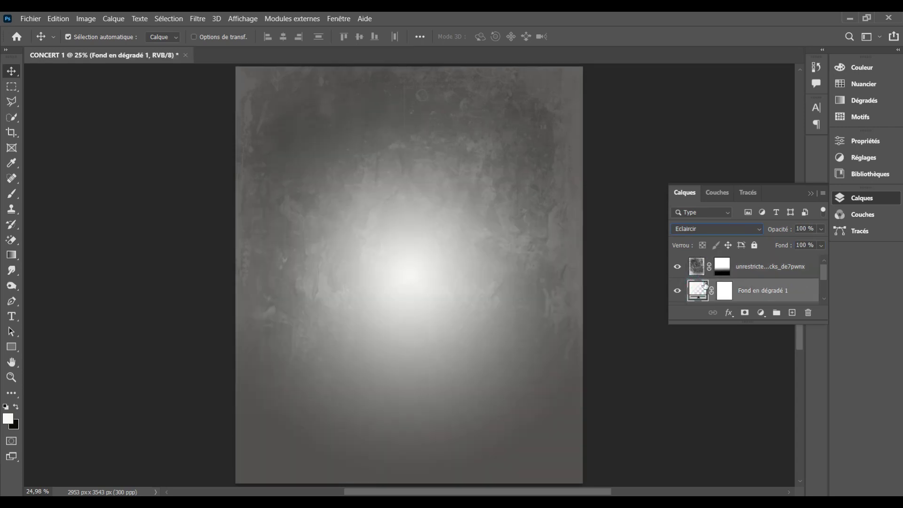
left_click(802, 230)
key("shift+Down")
key("shift+Down")
key("shift+Down")
key("shift+Down")
key("shift+Down")
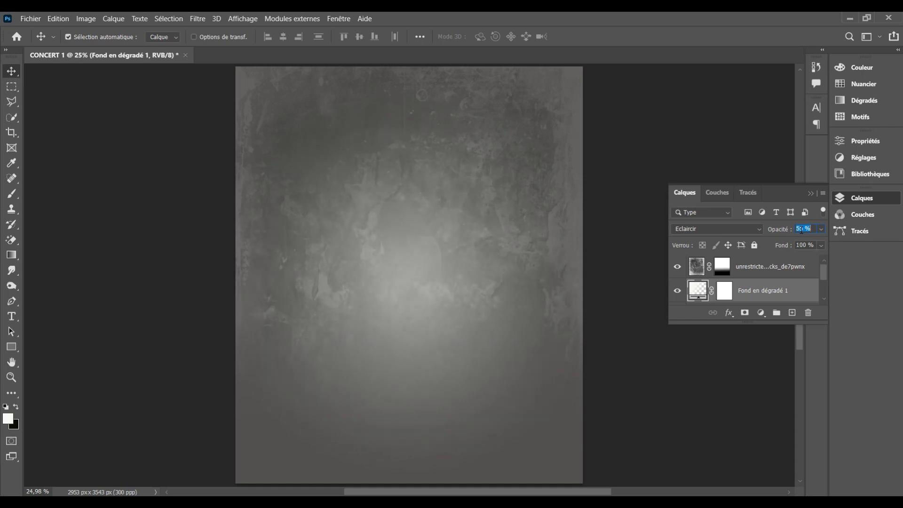
key("Up")
key("Up")
key("Up")
Open both Unsplash portrait images from the 31 JANVIER 2021 folder together.
left_click(27, 20)
left_click(27, 20)
left_click(38, 42)
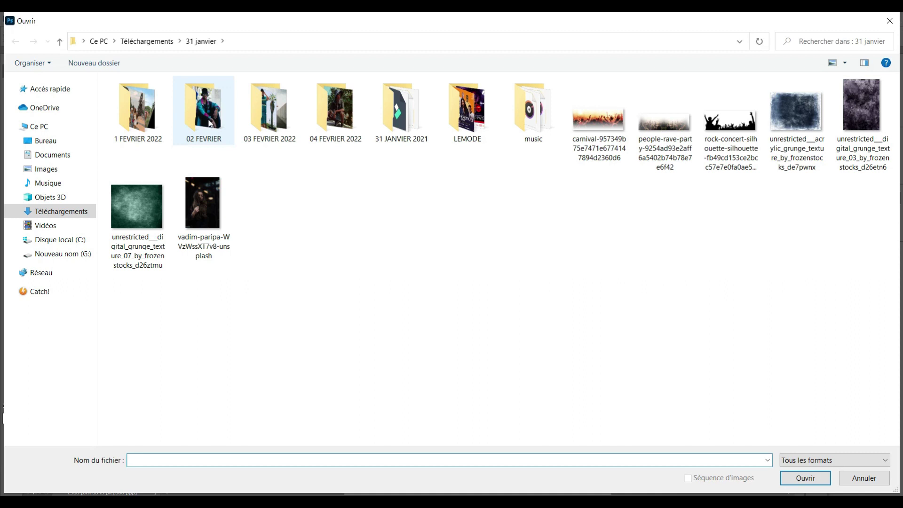
left_click(402, 130)
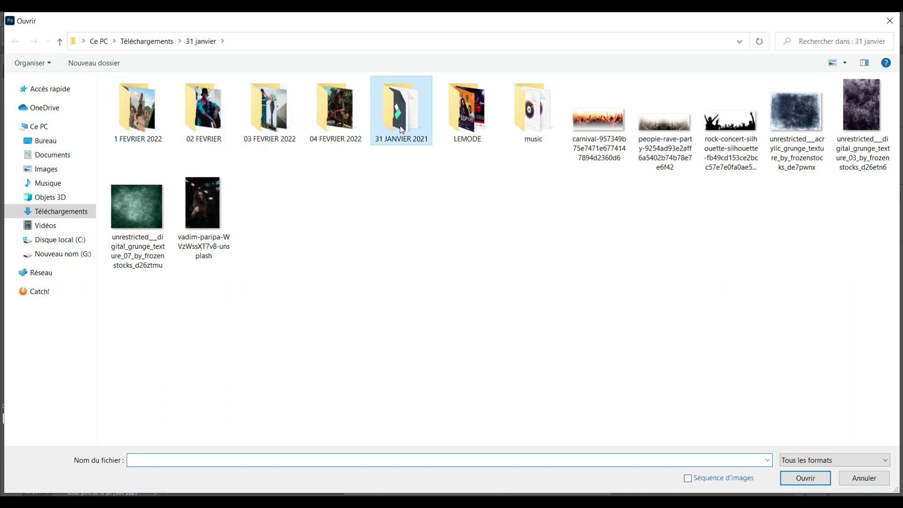
double_click(402, 131)
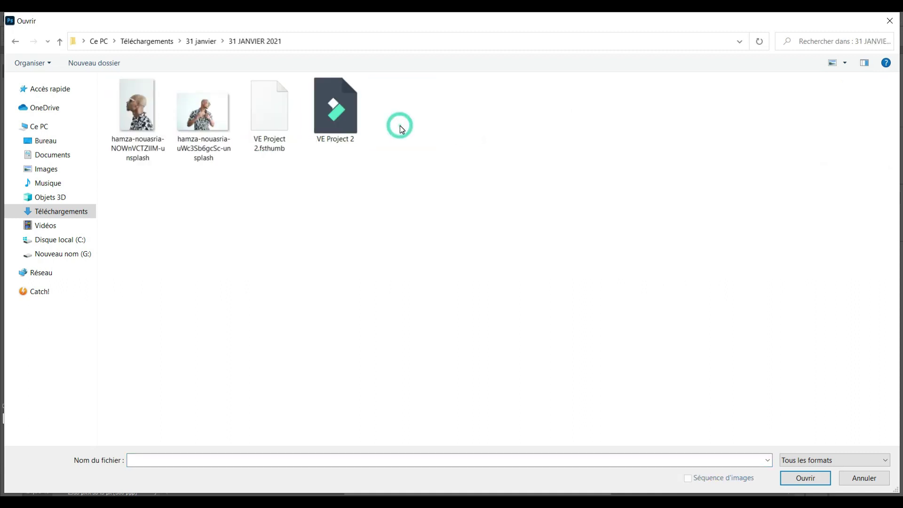
left_click(139, 115)
left_click(205, 123, "ctrl")
left_click(791, 480)
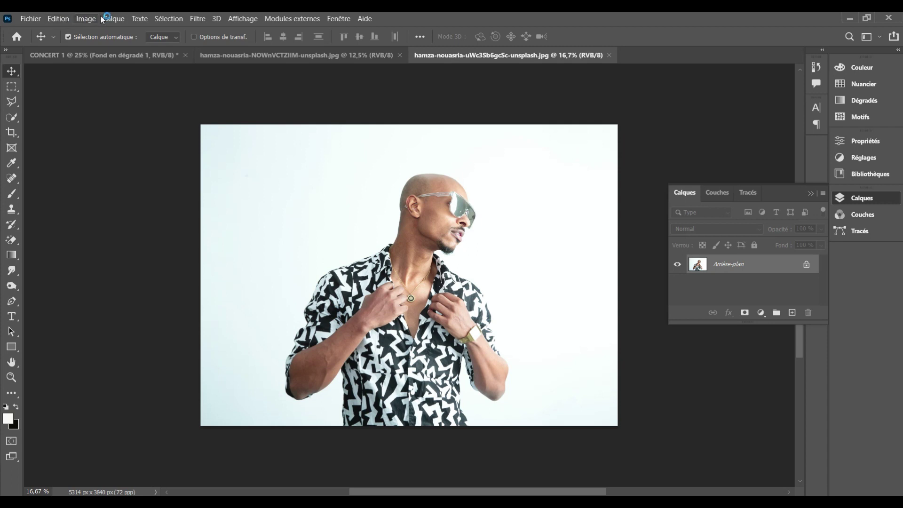
Run Sélection > Sujet on each photo and add a layer mask hiding the white backdrop.
left_click(163, 18)
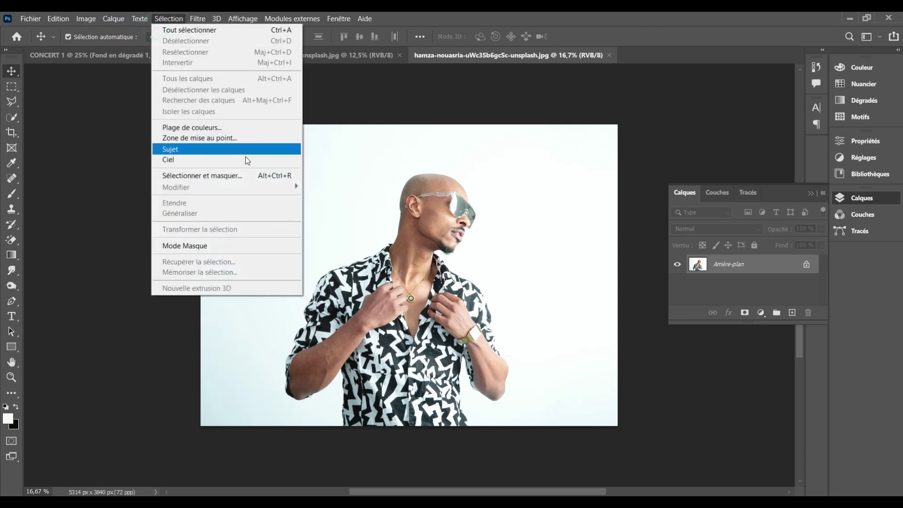
left_click(226, 149)
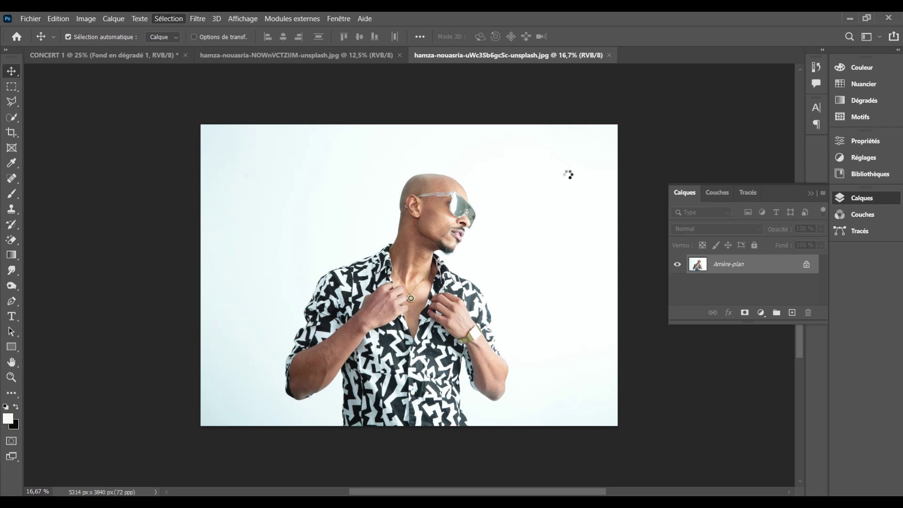
left_click(263, 55)
left_click(169, 19)
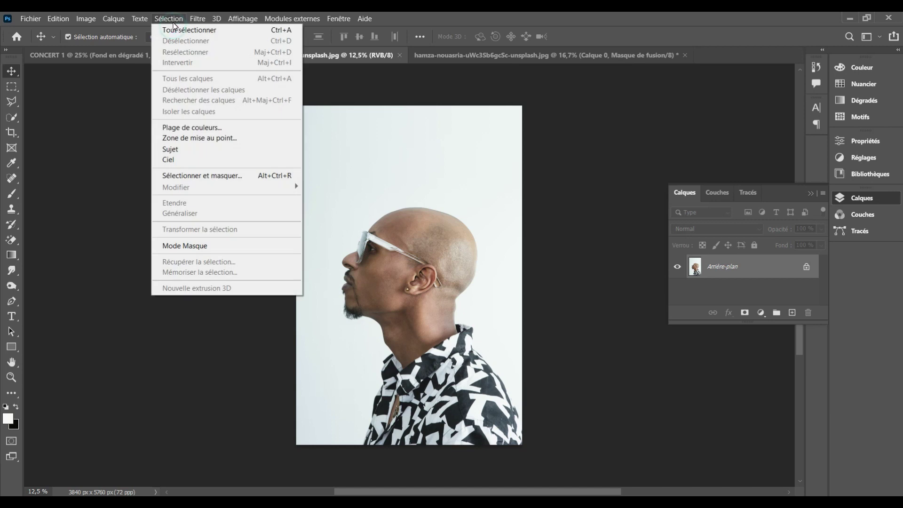
left_click(188, 149)
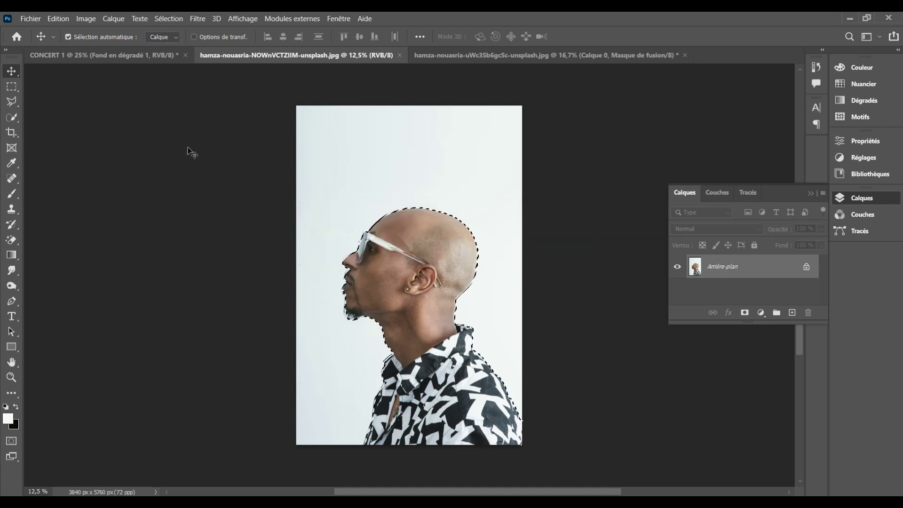
left_click(745, 314)
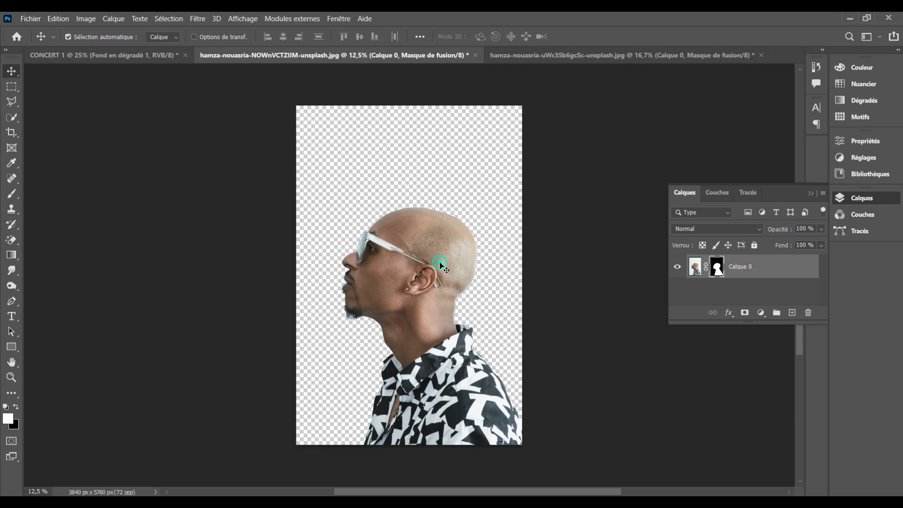
Drag the profile cut-out from its document onto the CONCERT 1 canvas.
left_click_drag(441, 266, 124, 45)
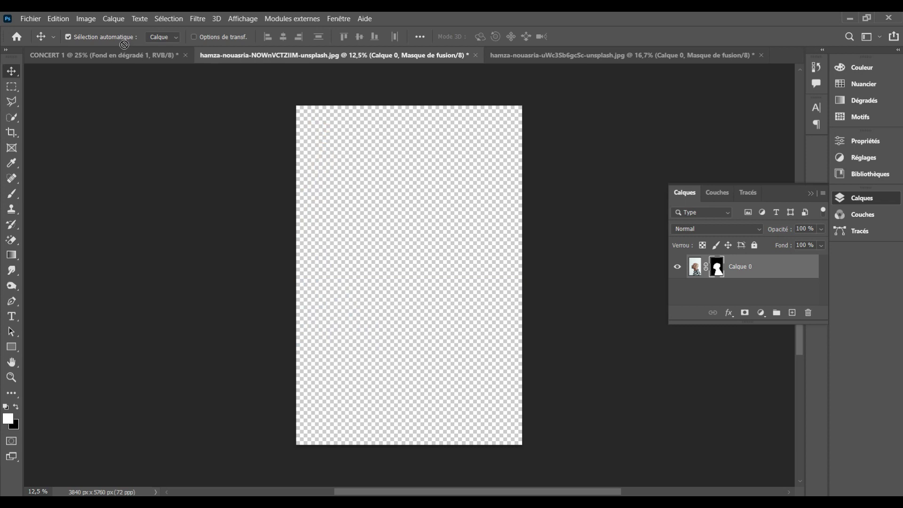
left_click_drag(124, 44, 134, 54)
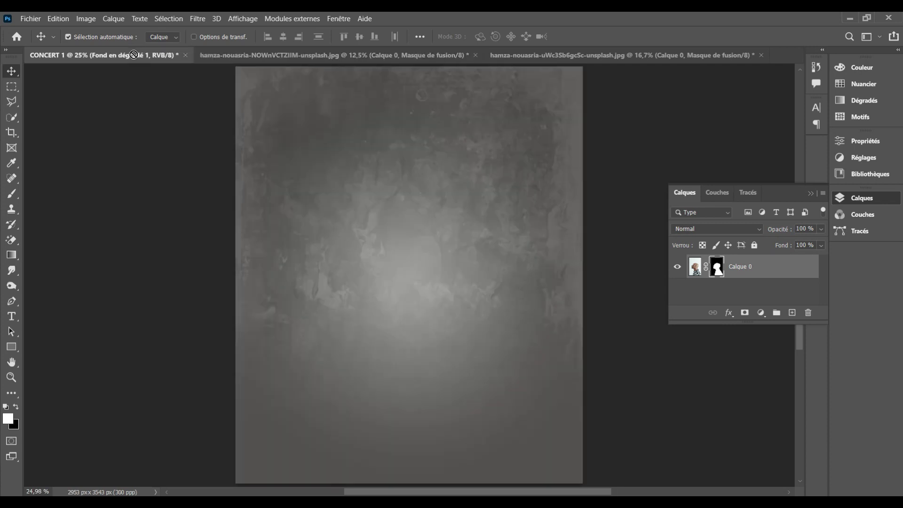
left_click_drag(133, 54, 303, 182)
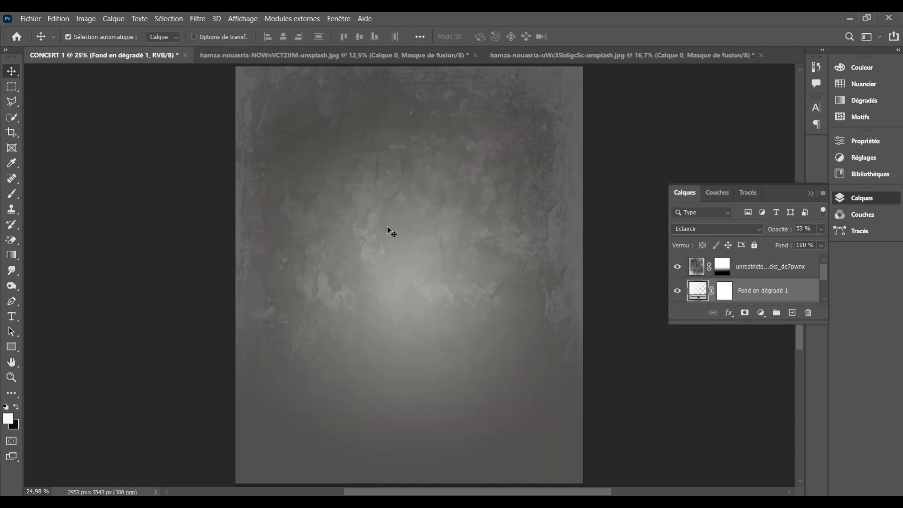
left_click(511, 54)
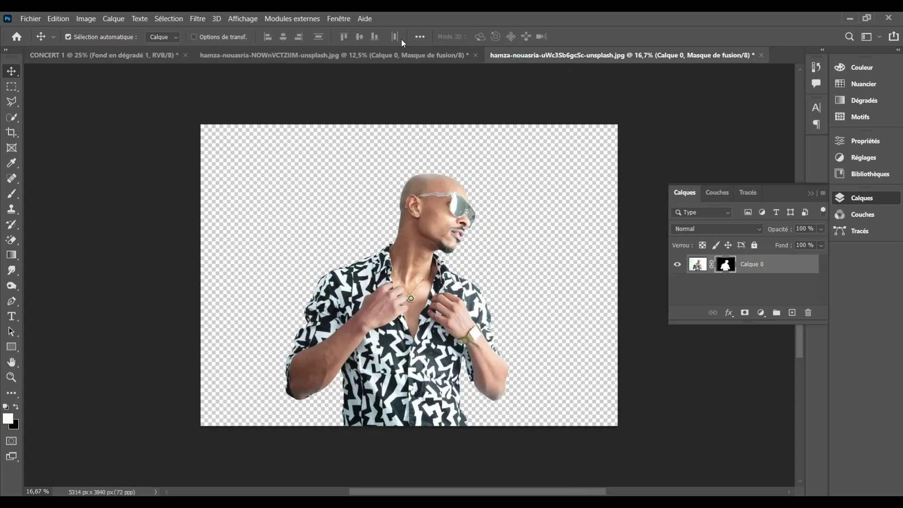
left_click(399, 57)
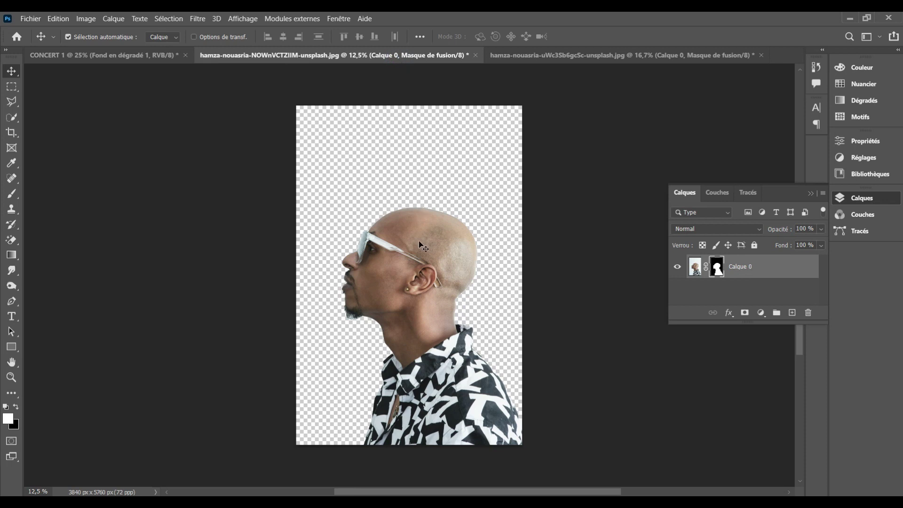
left_click_drag(423, 255, 124, 53)
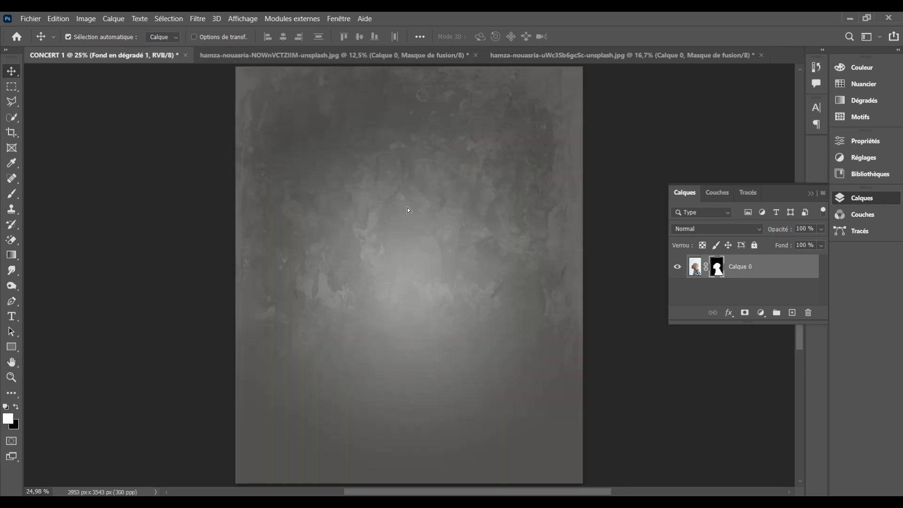
left_click_drag(124, 53, 407, 207)
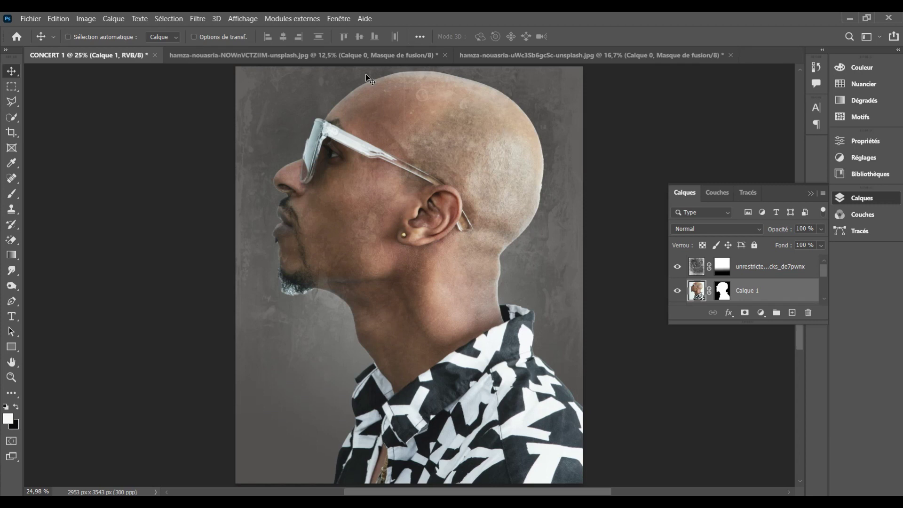
Free-transform the model: nudge Y upward, scale L/H to 42%, and commit.
key("ctrl+t")
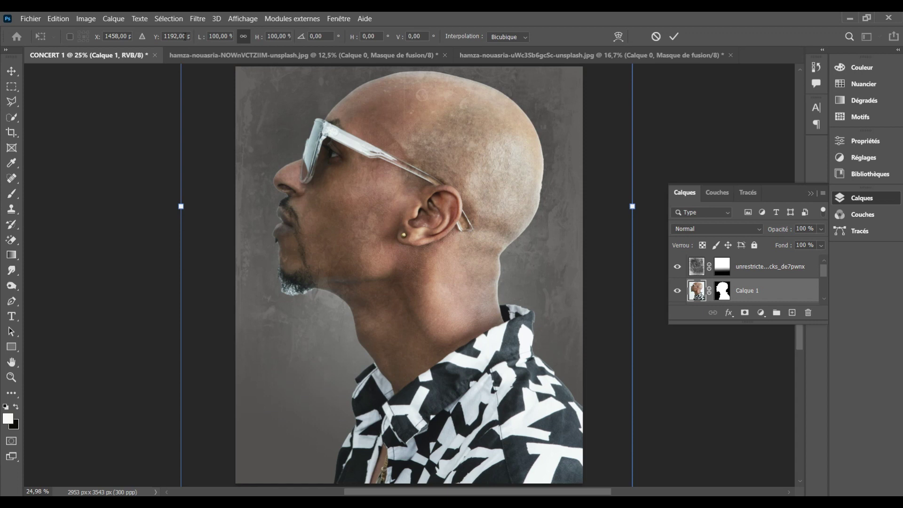
left_click(182, 37)
key("Down")
key("Down")
key("Down")
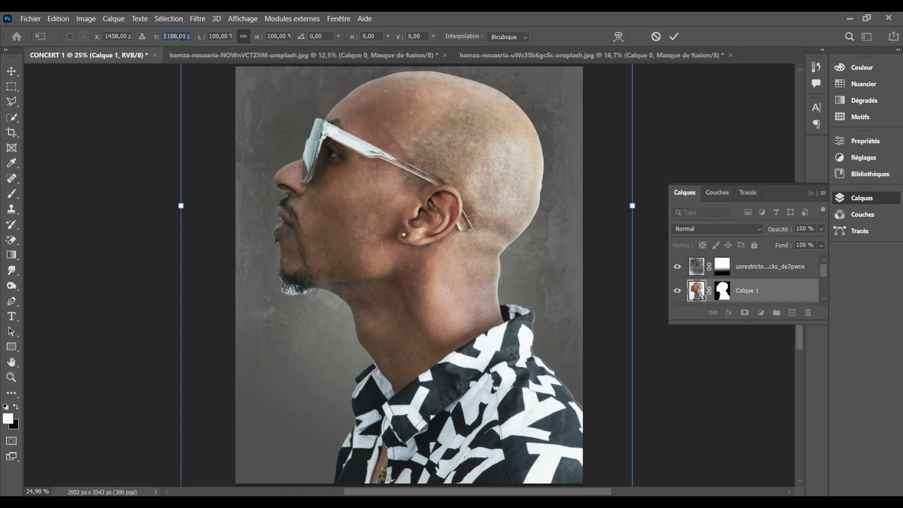
key("Down")
key("Down")
key("Down")
key("Down")
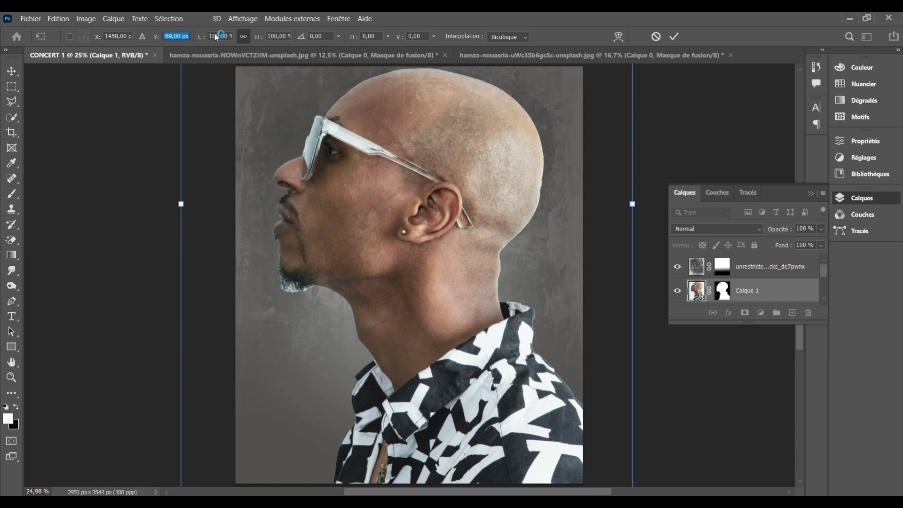
left_click(216, 36)
key("Down")
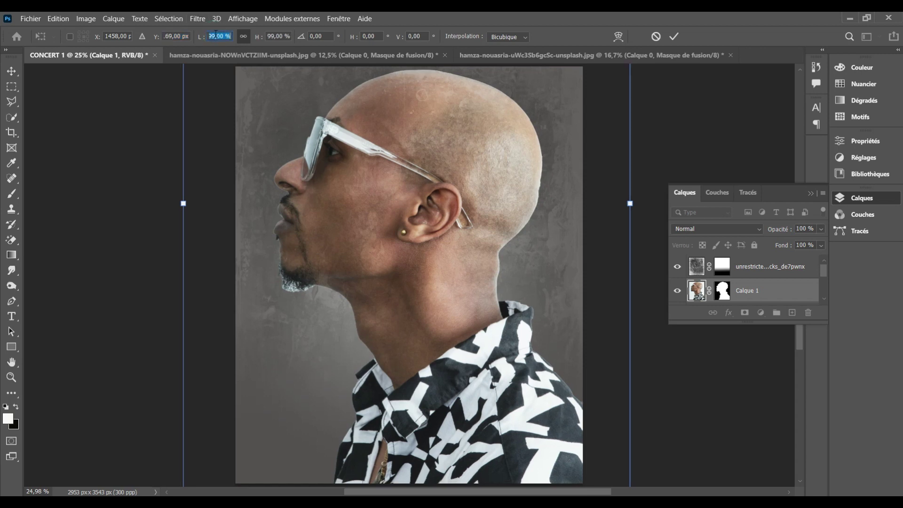
key("Down")
key("Down")
key("Down")
key("Down")
key("Down")
key("Down")
key("Down")
key("Down")
key("Down")
key("Down")
key("Down")
key("Down")
key("Down")
key("Down")
key("Down")
key("Down")
key("Down")
key("Down")
key("Down")
key("Down")
key("Down")
key("Down")
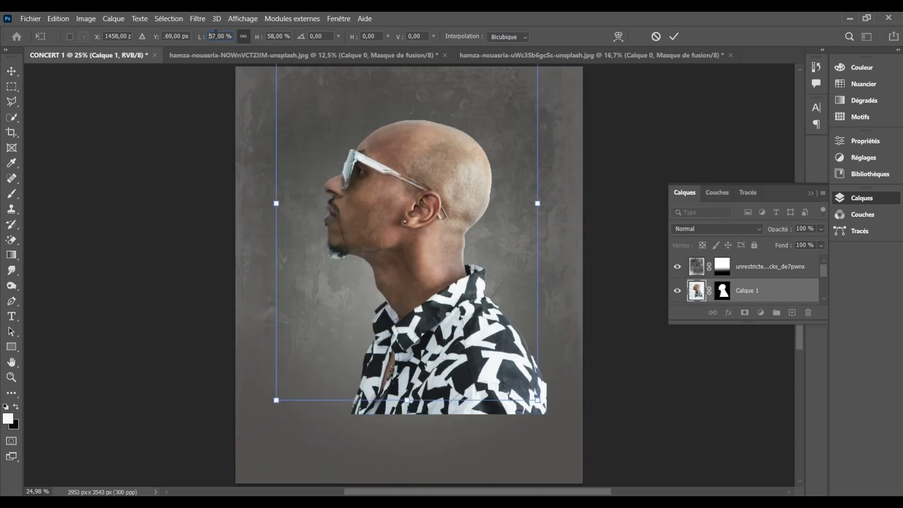
key("Down")
key("Down")
key("Down")
key("Down")
key("Down")
key("Down")
key("Down")
key("Down")
key("Down")
key("Down")
key("Down")
key("Up")
key("Up")
key("Up")
key("Up")
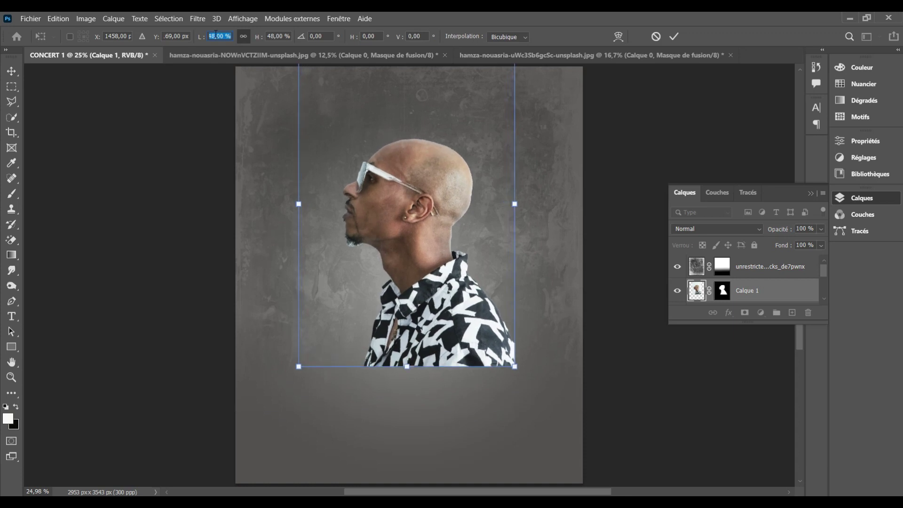
key("Down")
key("Down")
key("Down")
key("Down")
key("Down")
key("Down")
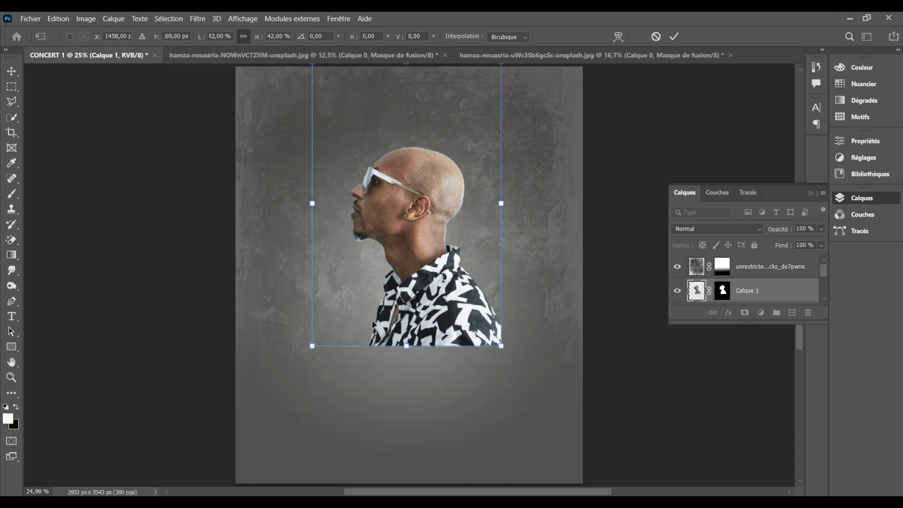
left_click(674, 36)
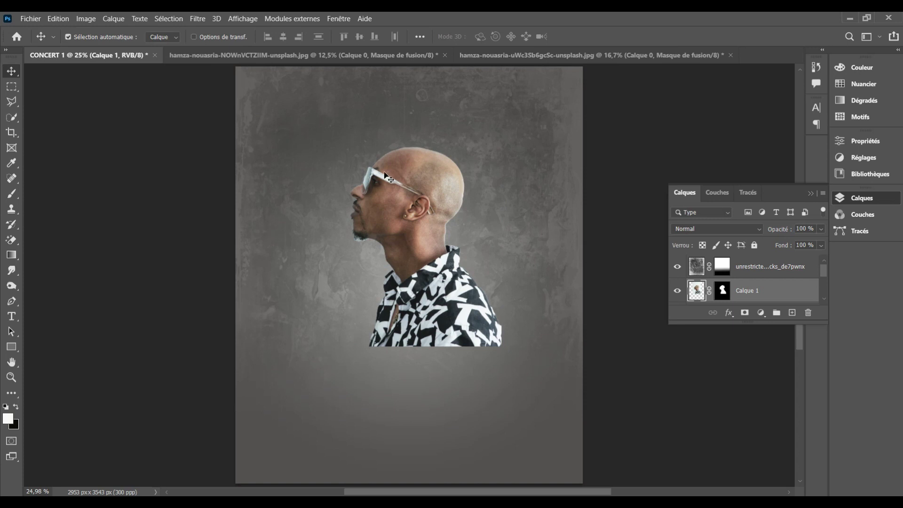
Move Calque 1 above the grunge texture layer and shift the model slightly left.
left_click_drag(409, 202, 387, 208)
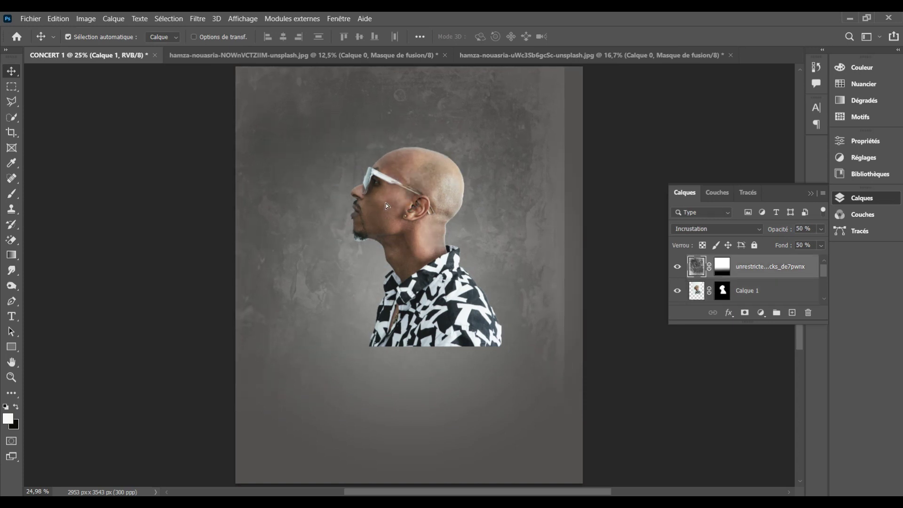
key("ctrl+z")
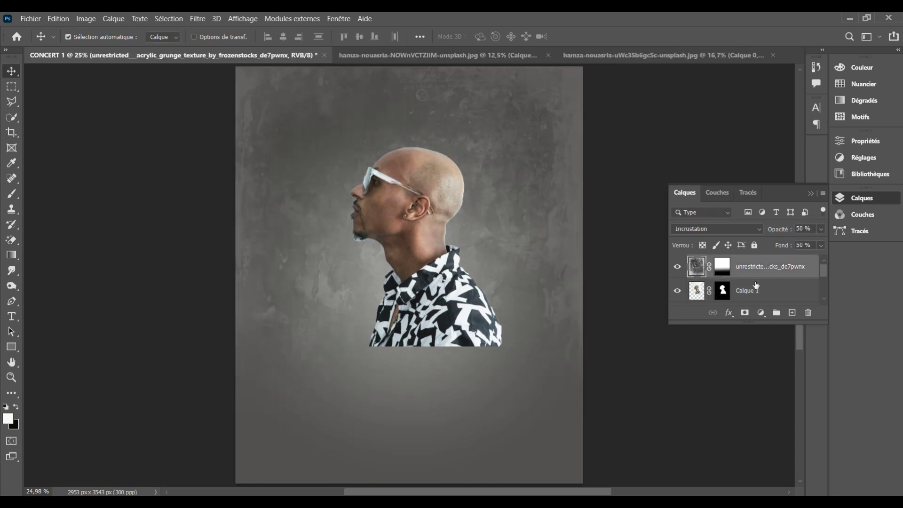
left_click_drag(765, 293, 765, 257)
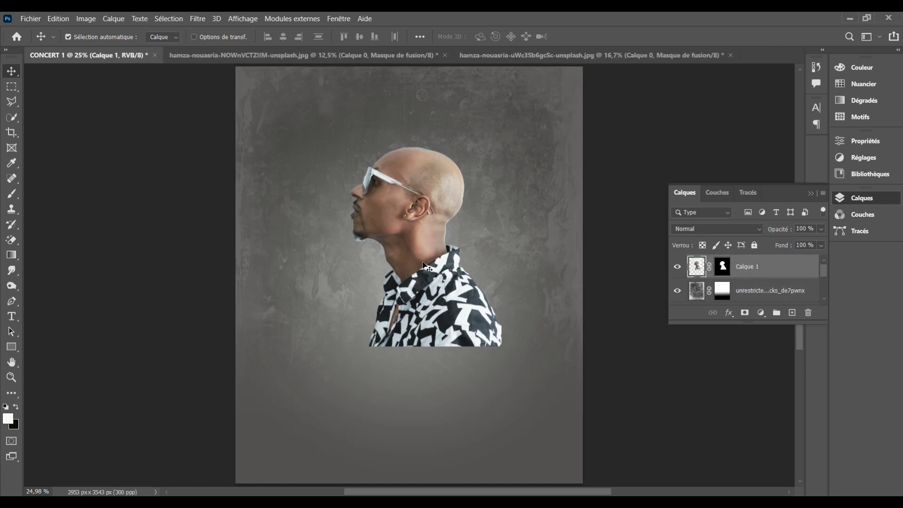
left_click_drag(405, 228, 386, 230)
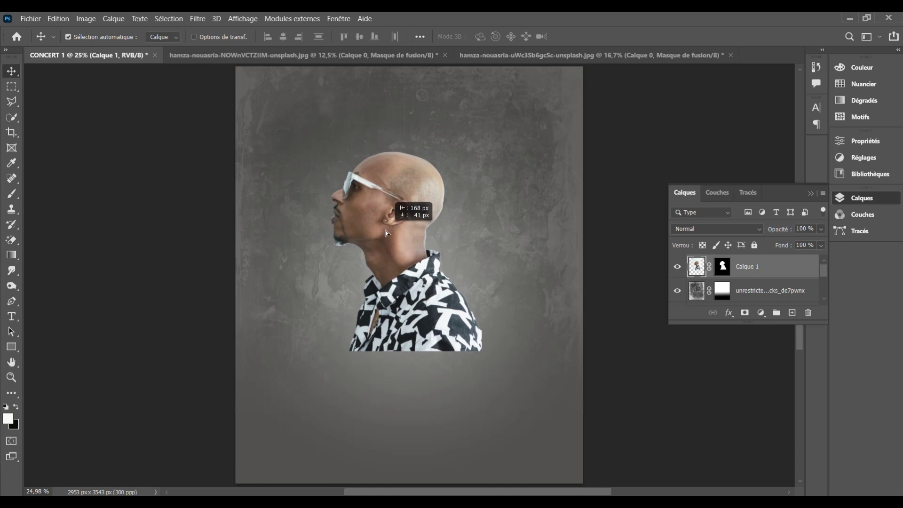
Rescale and reposition the model, finishing at about 78% near the top.
key("ctrl+t")
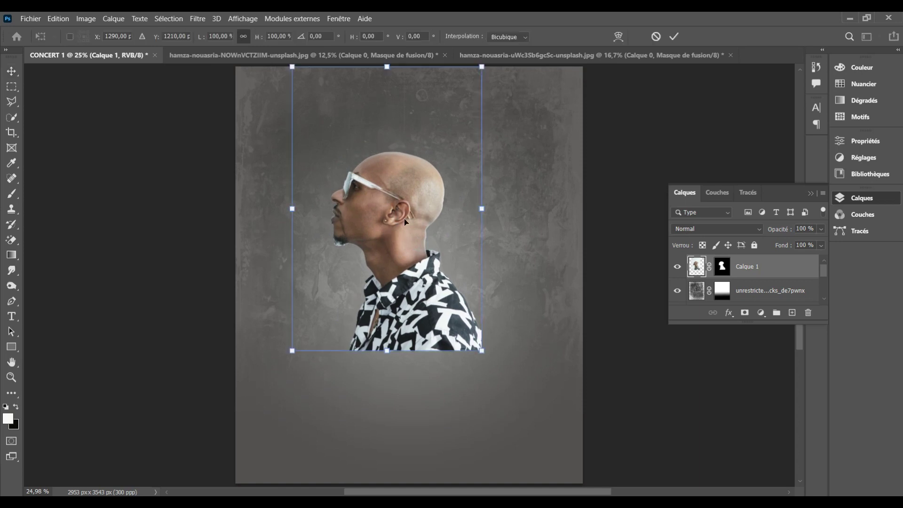
left_click_drag(487, 353, 519, 379)
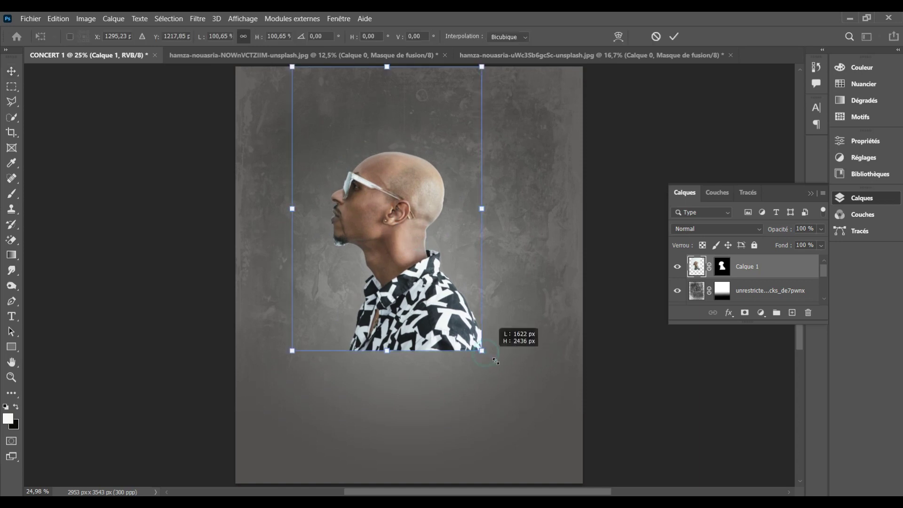
left_click_drag(438, 335, 430, 284)
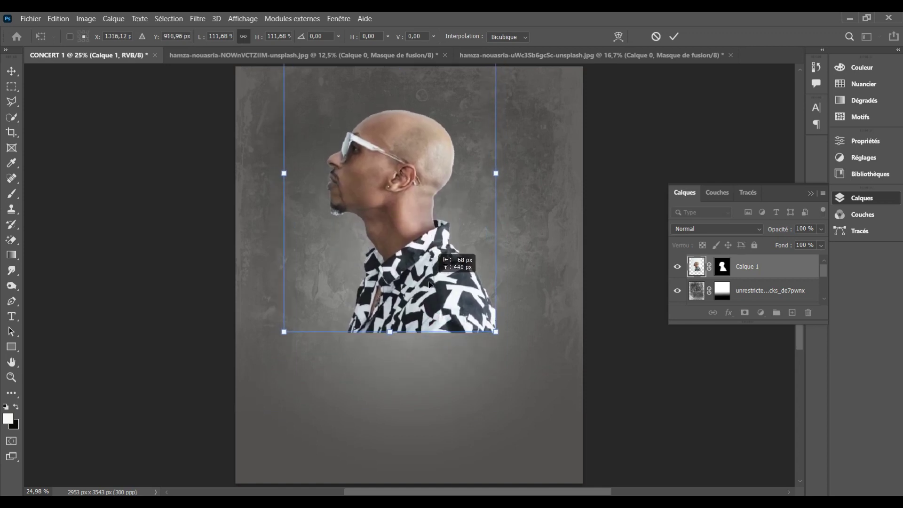
key("Return")
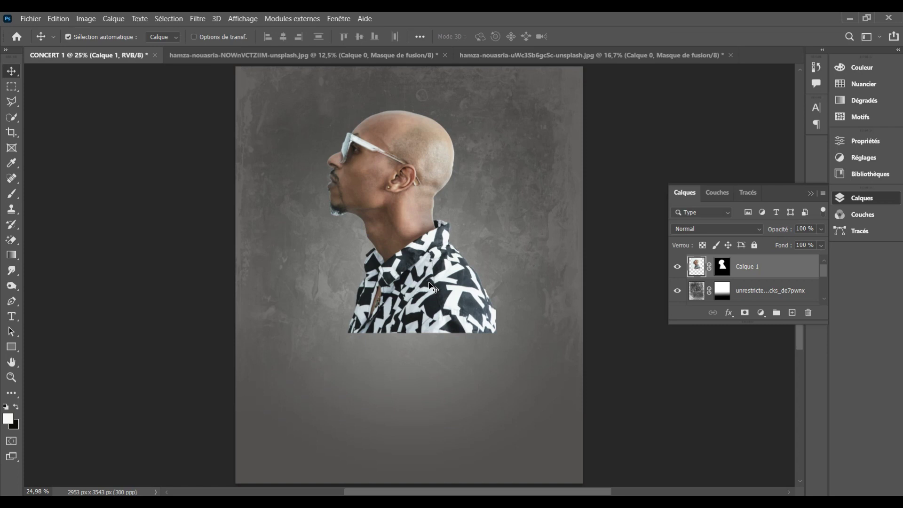
key("ctrl+minus")
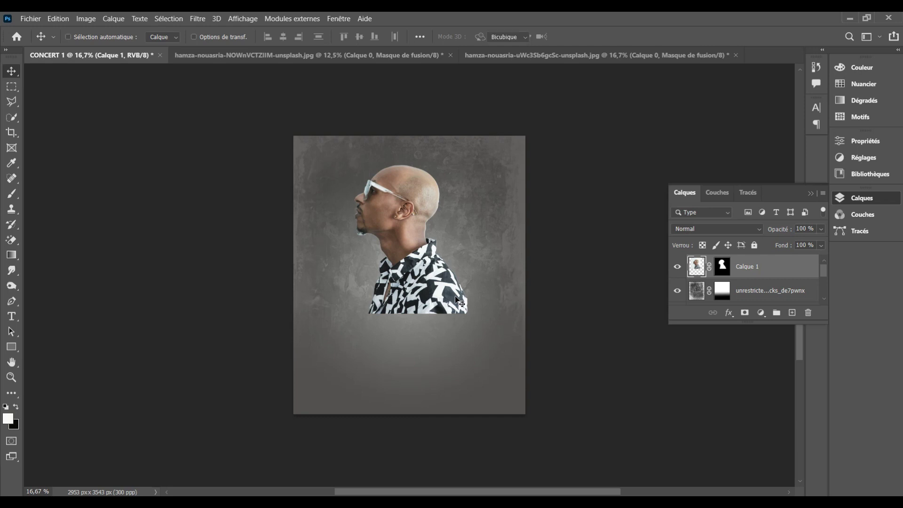
key("ctrl+t")
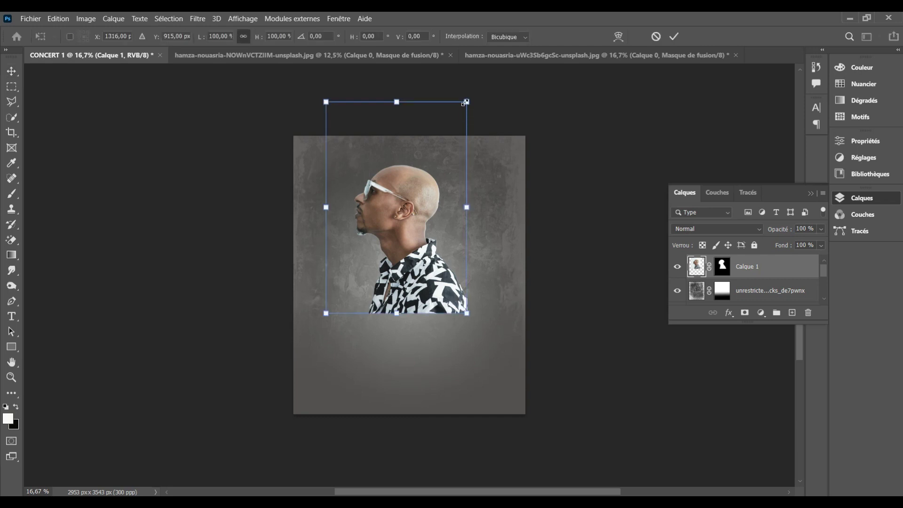
left_click_drag(465, 103, 436, 149)
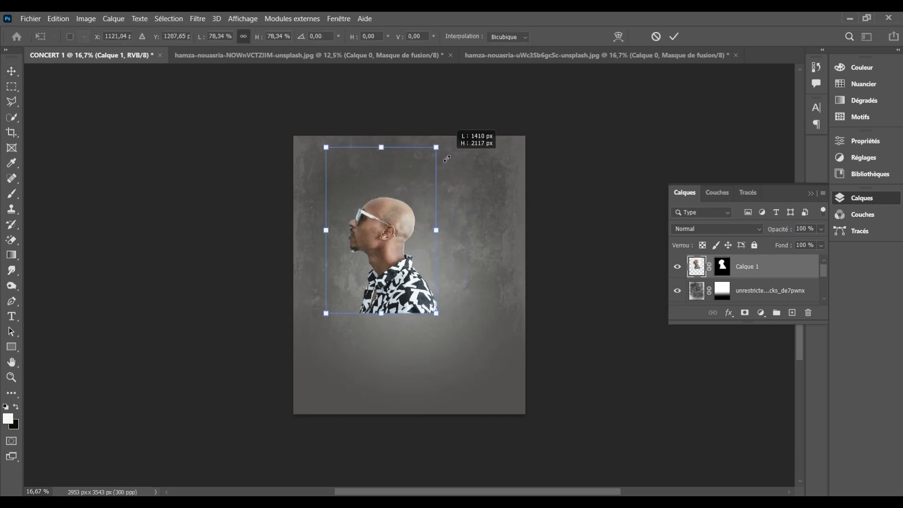
mouse_move(400, 236)
left_mouse_down()
mouse_move(425, 220)
mouse_move(411, 215)
left_mouse_up()
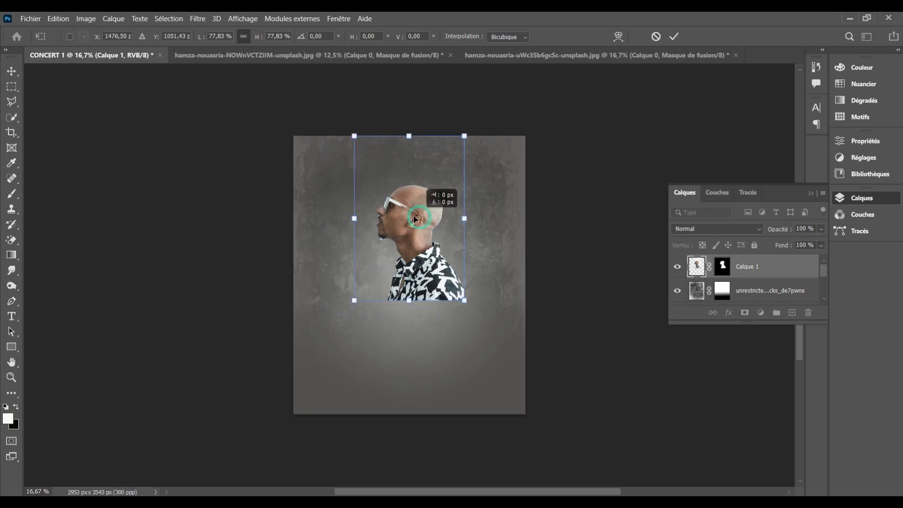
key("Return")
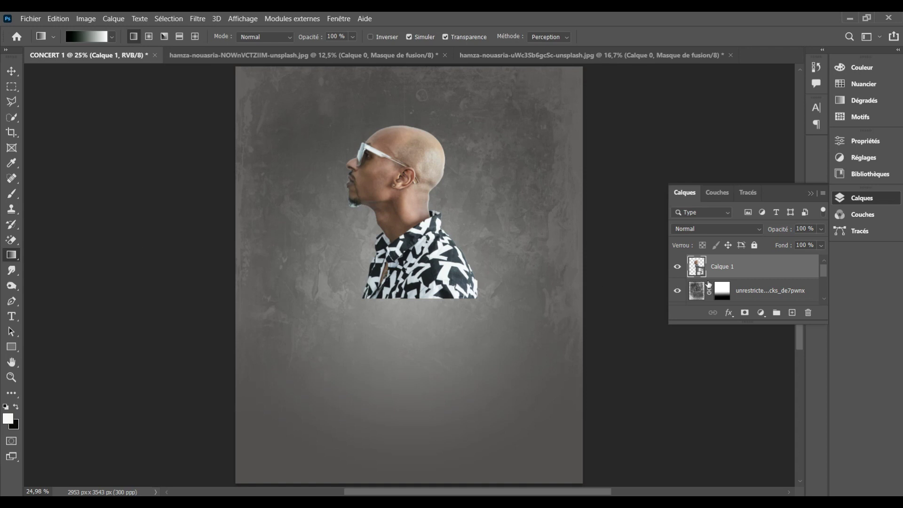
Give the model an Incrustation inner glow at 48% opacity, sourced from the edges.
double_click(765, 273)
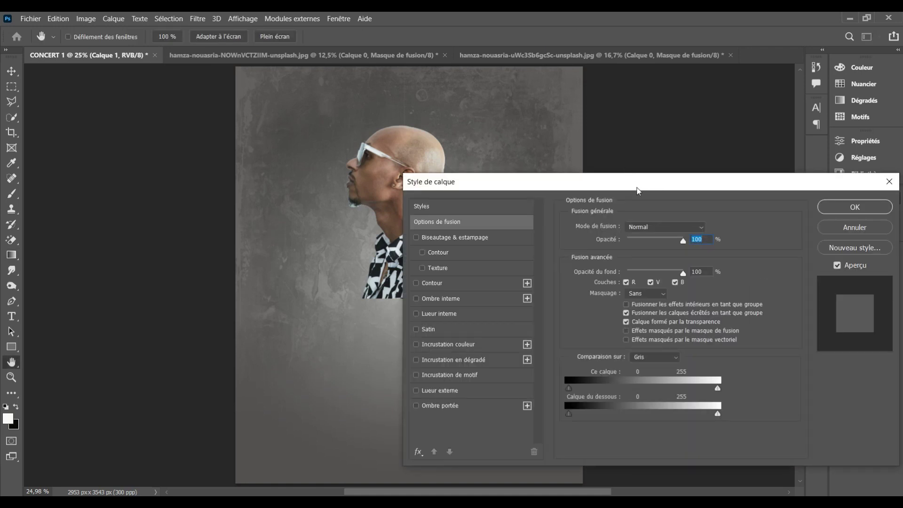
left_click_drag(637, 190, 683, 168)
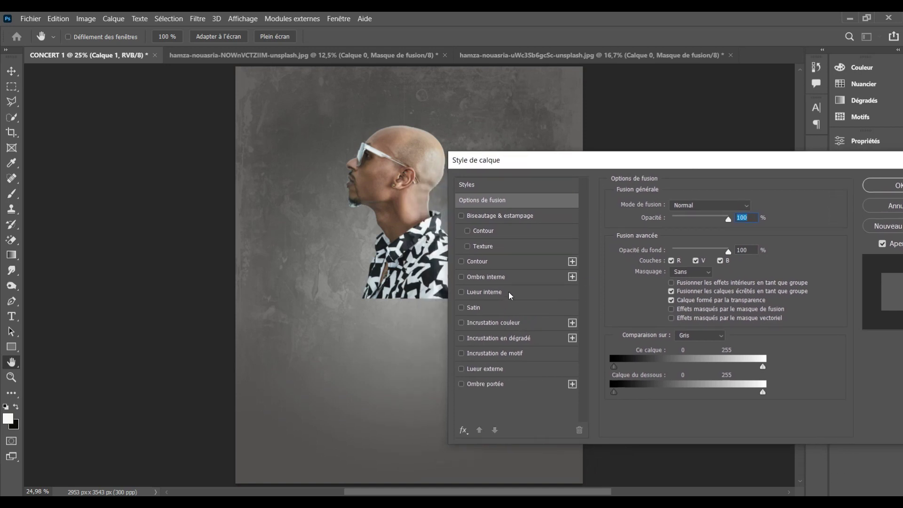
left_click(484, 293)
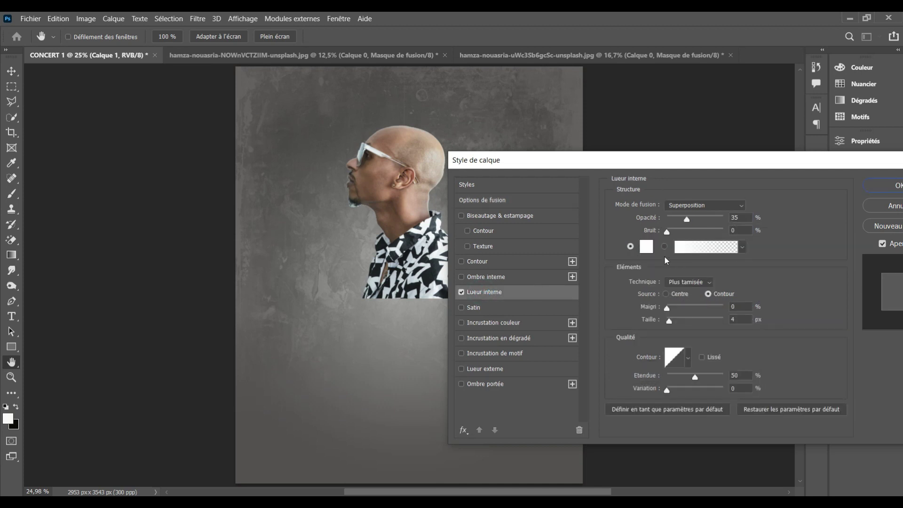
left_click(741, 206)
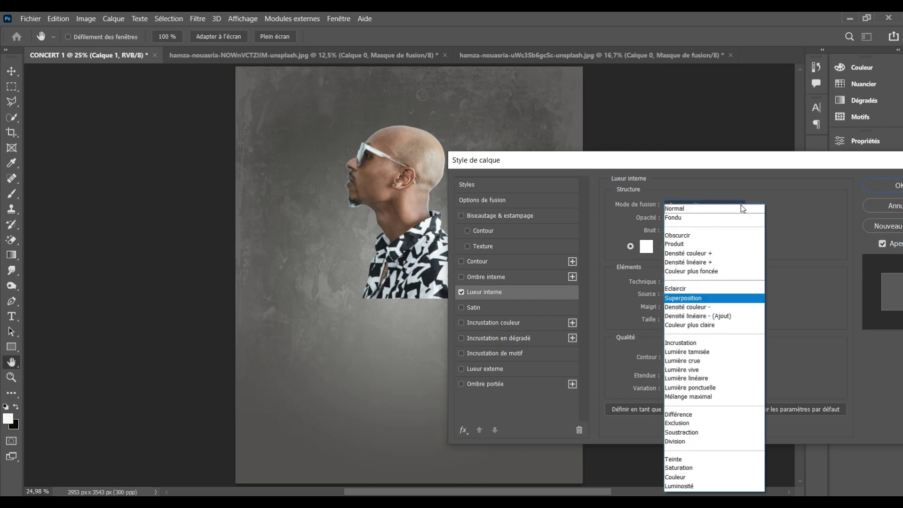
left_click(702, 343)
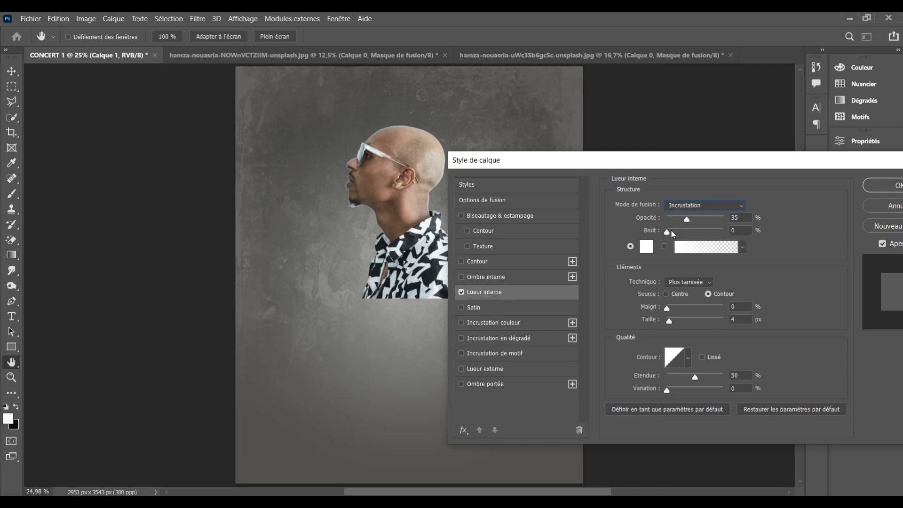
left_click_drag(668, 307, 692, 309)
left_click_drag(691, 217, 697, 232)
left_click(668, 295)
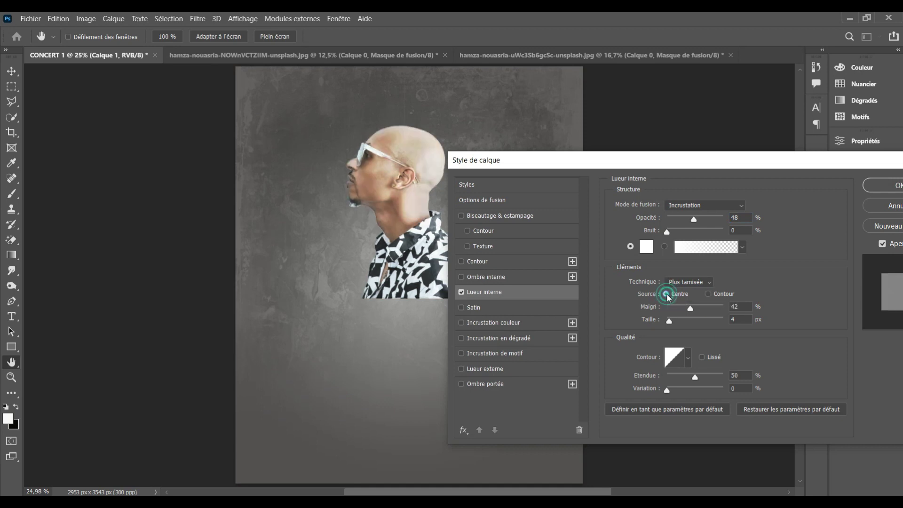
left_click(667, 295)
left_click(708, 295)
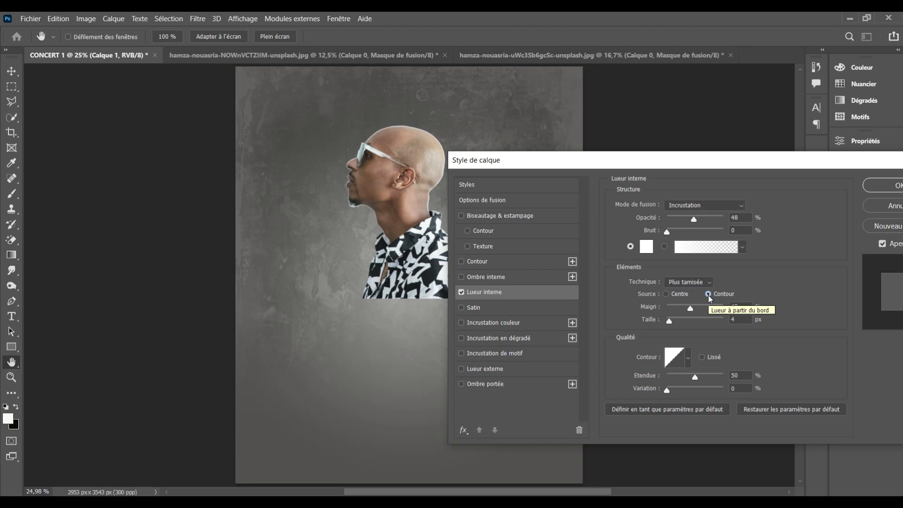
Keep a linear glow contour, set inner glow size to about 10 px, and enable Outer Glow.
left_click(689, 359)
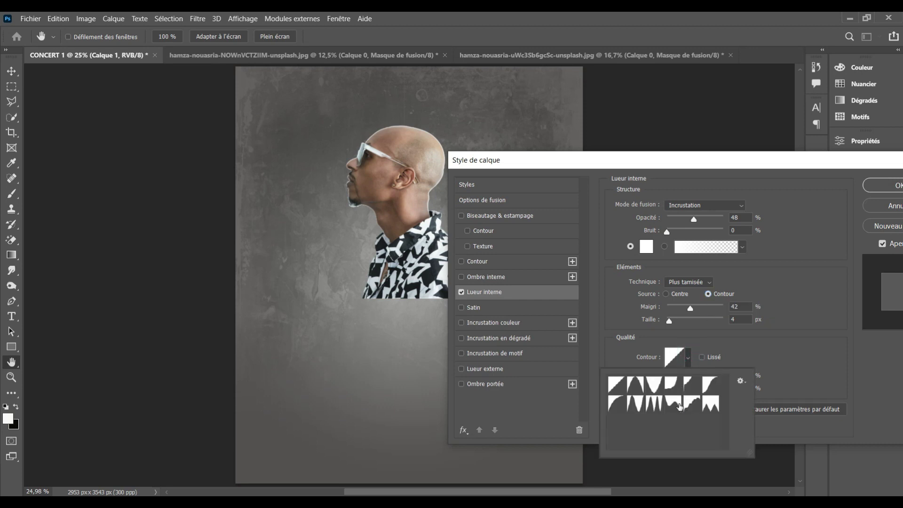
left_click(680, 407)
left_click(655, 409)
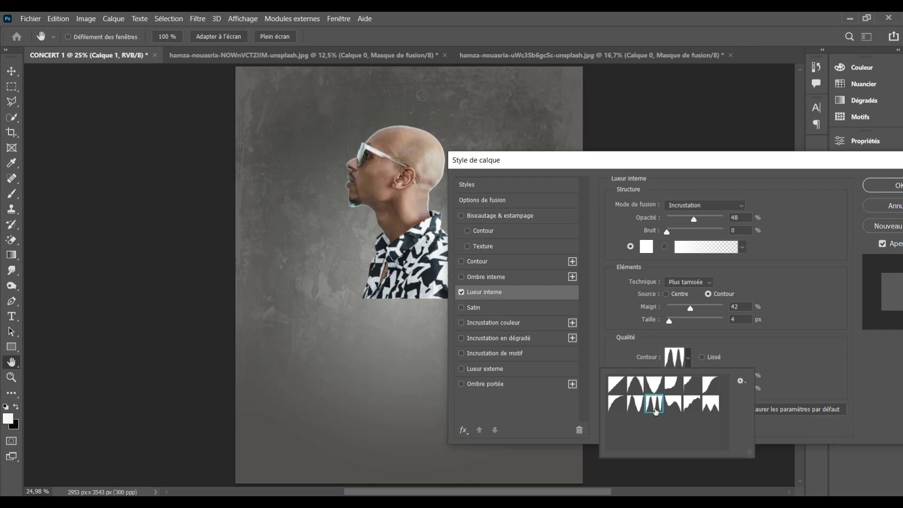
left_click(637, 406)
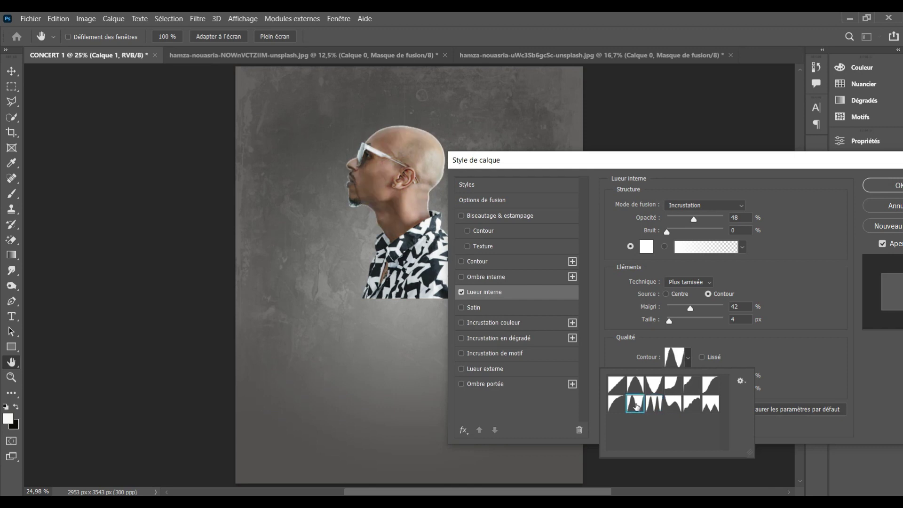
left_click(616, 385)
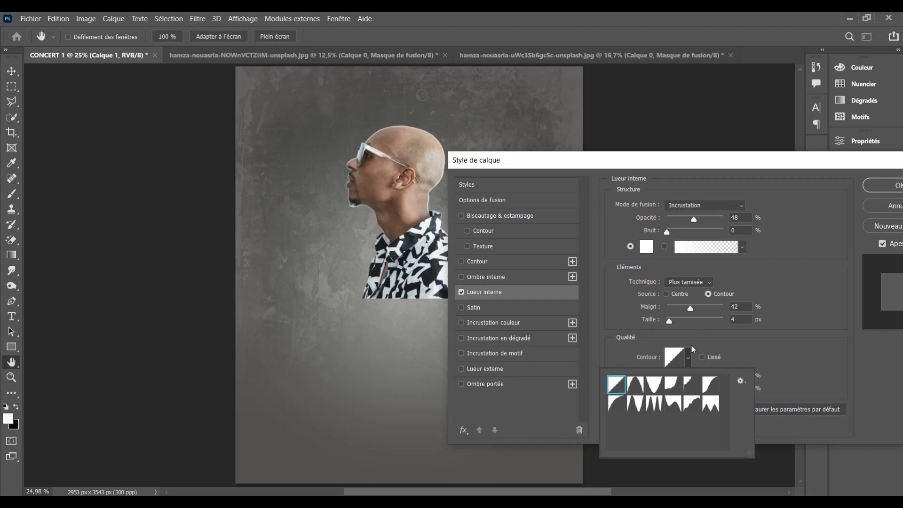
left_click(795, 295)
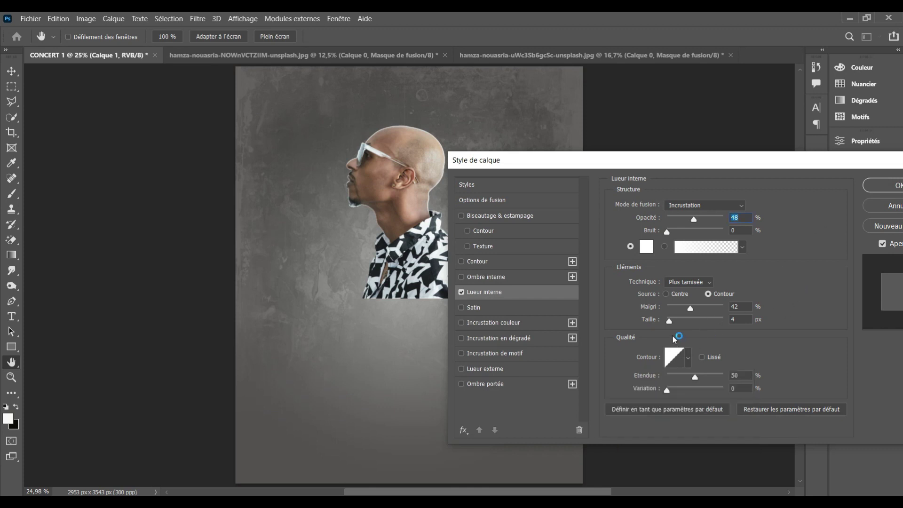
left_click_drag(670, 324, 683, 321)
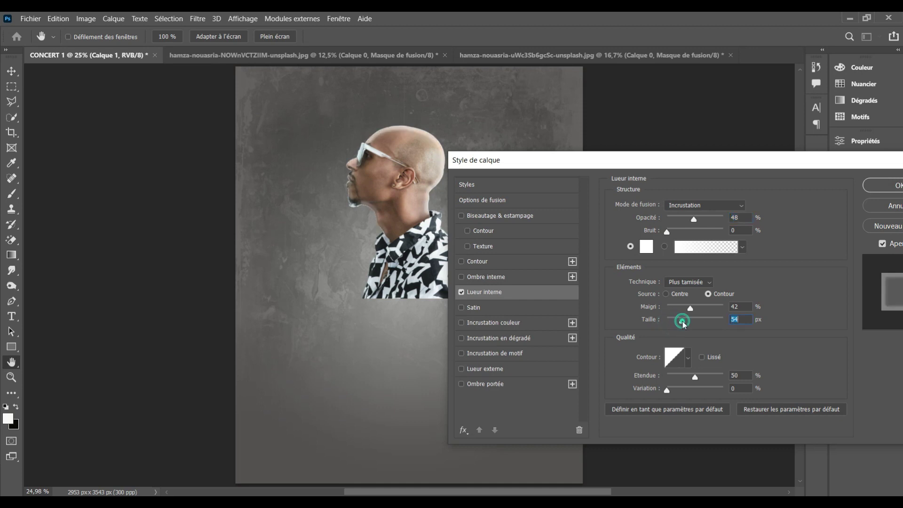
left_click_drag(682, 321, 673, 320)
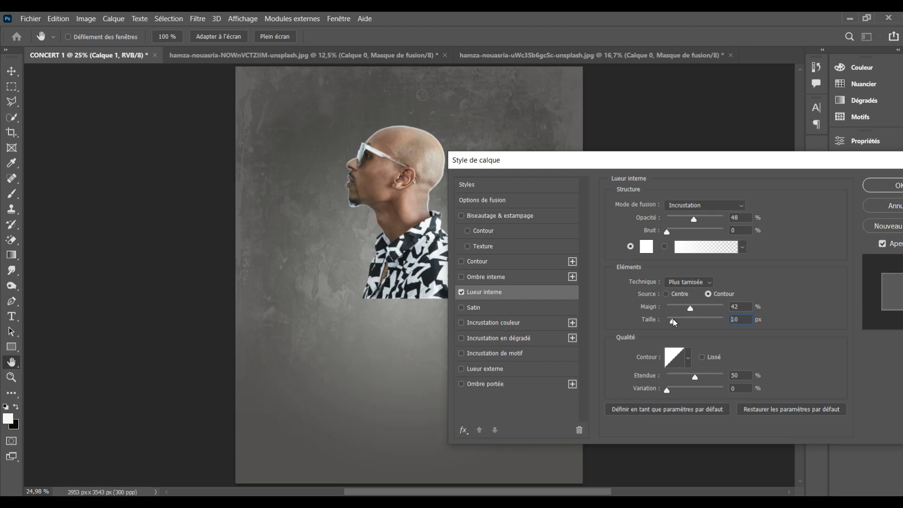
left_click(503, 372)
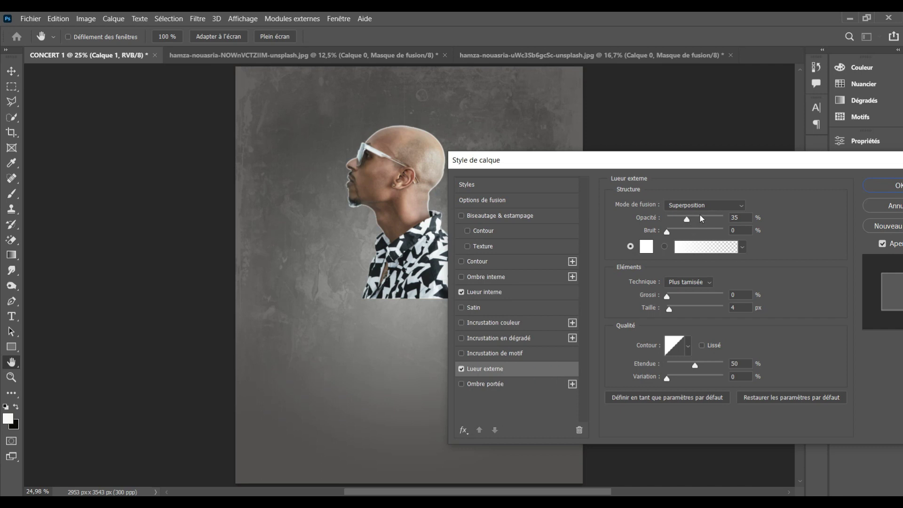
Give the outer glow Lumière linéaire blending and an 87 px size, then apply the layer style.
left_click(732, 206)
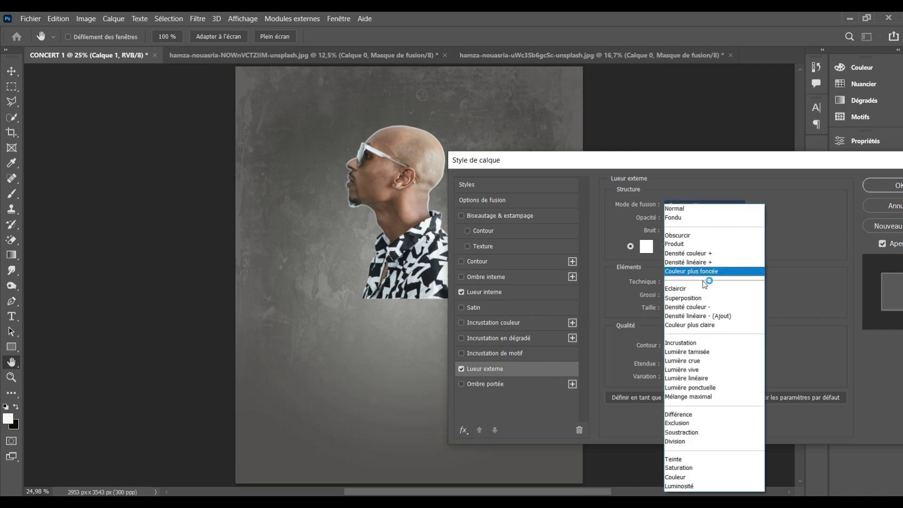
left_click(685, 345)
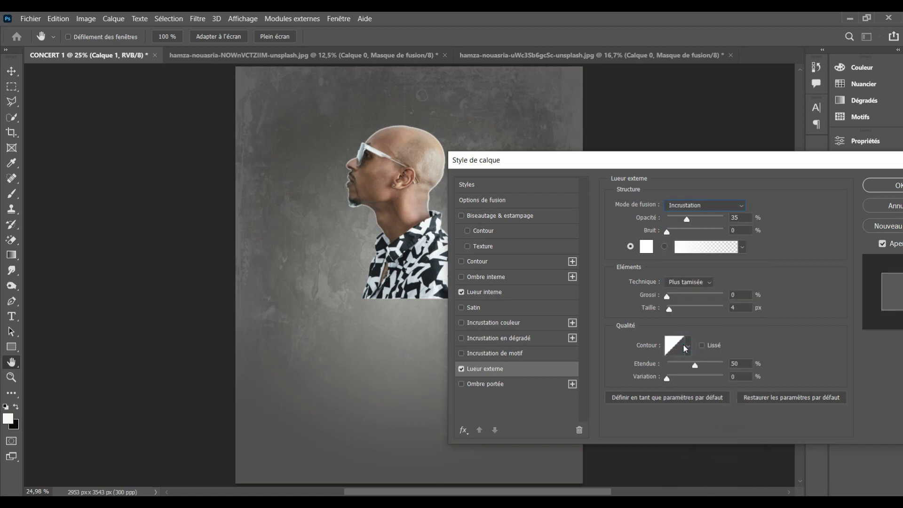
left_click(682, 305)
left_click_drag(671, 309, 682, 309)
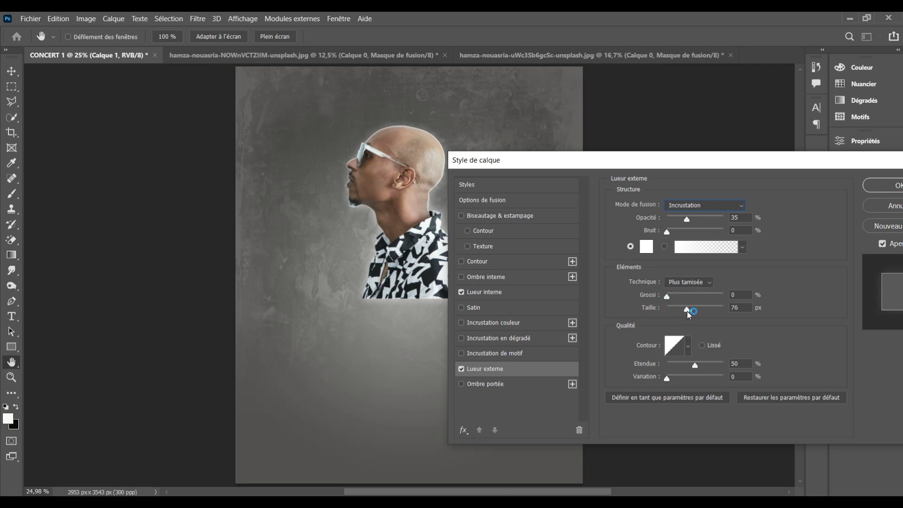
left_click_drag(687, 312, 701, 314)
left_click(744, 206)
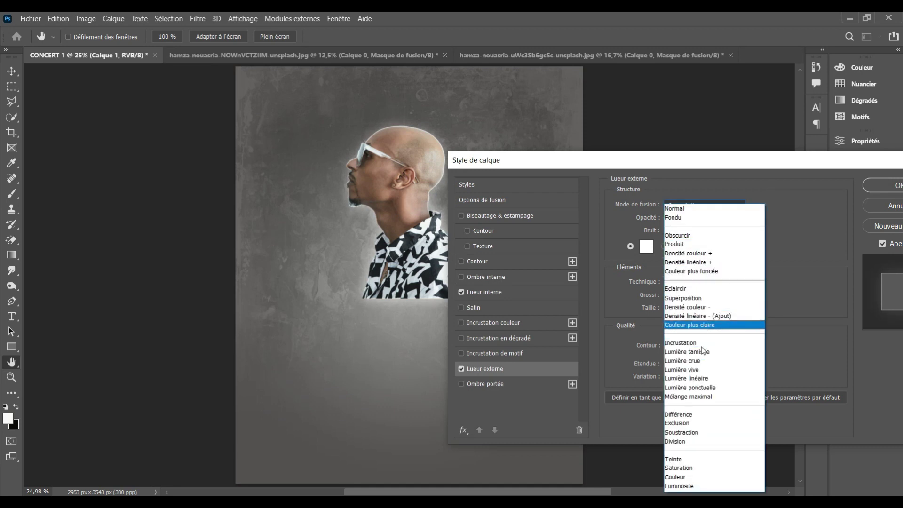
left_click(700, 378)
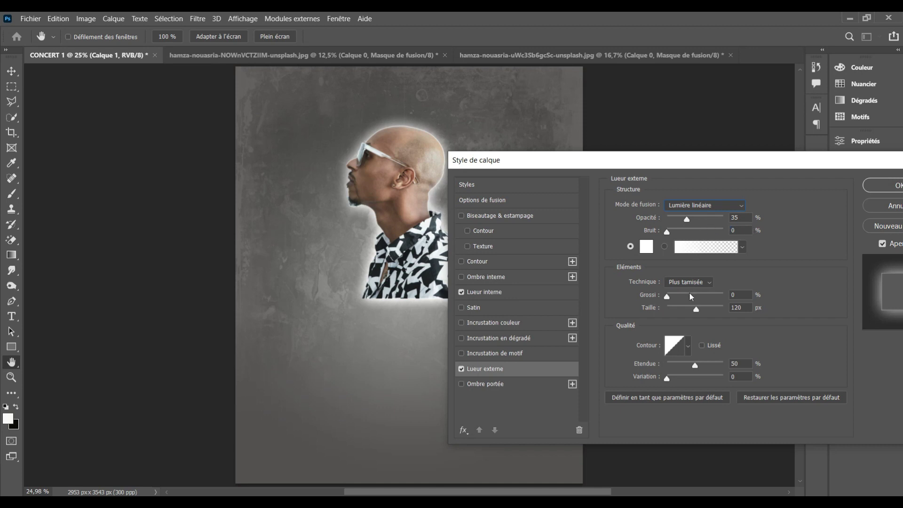
left_click_drag(685, 305, 690, 310)
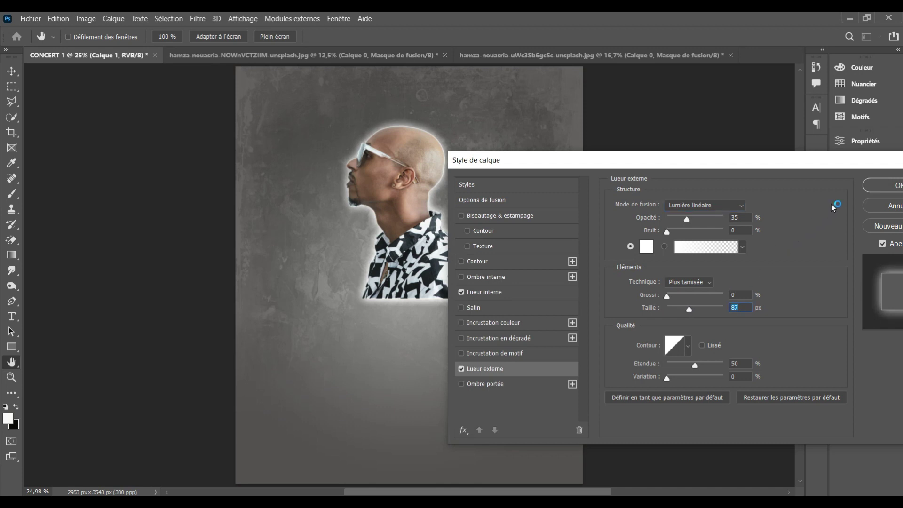
left_click(871, 186)
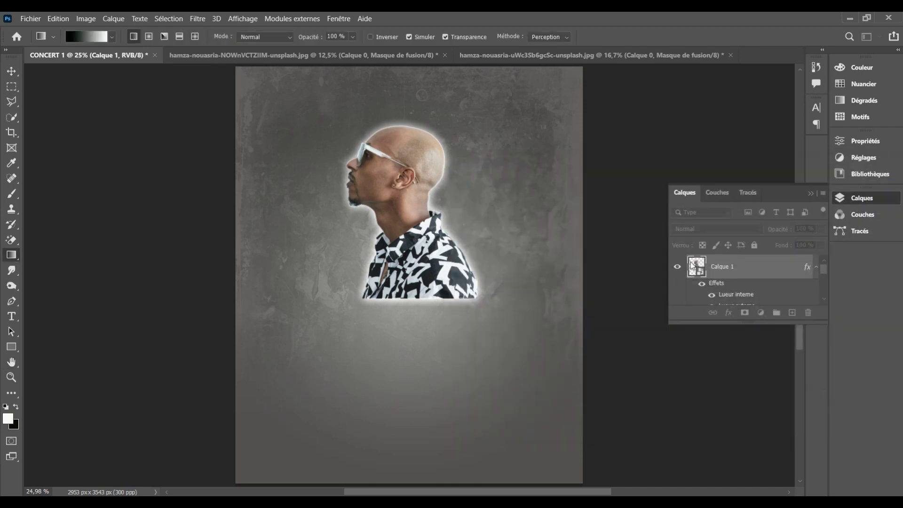
Add a layer mask to Calque 1 and gradient-fade the shirt from chest to bottom.
left_click(815, 268)
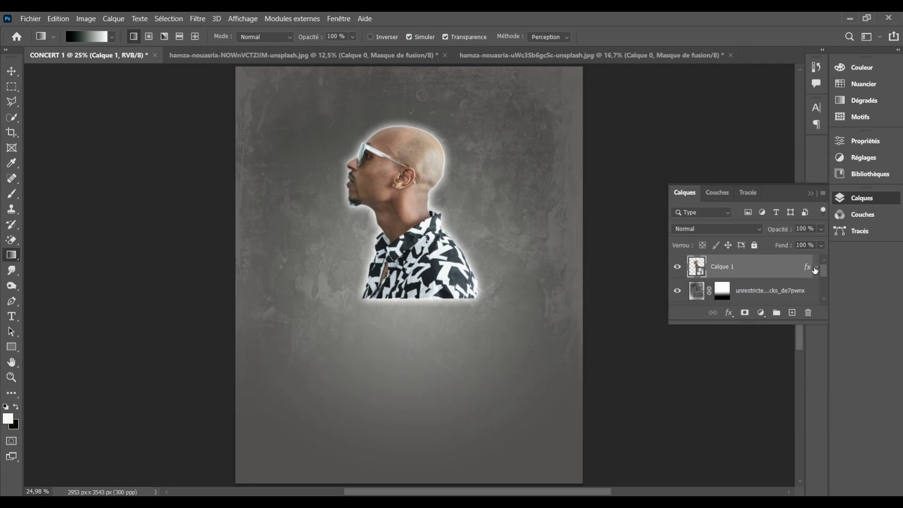
left_click(744, 313)
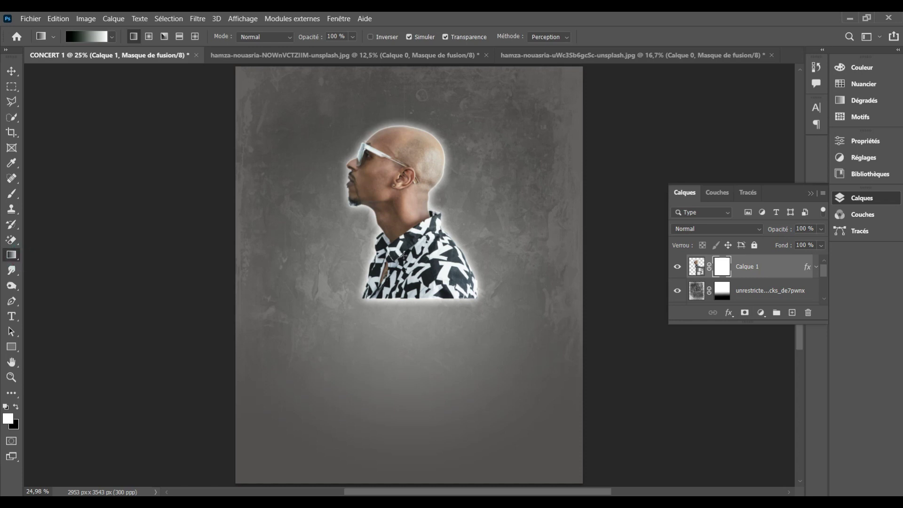
left_click_drag(418, 263, 403, 363)
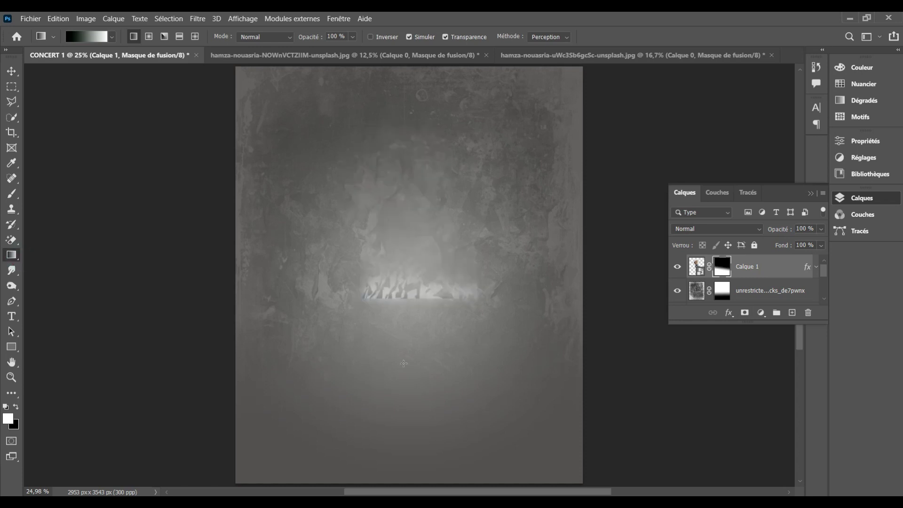
key("ctrl+z")
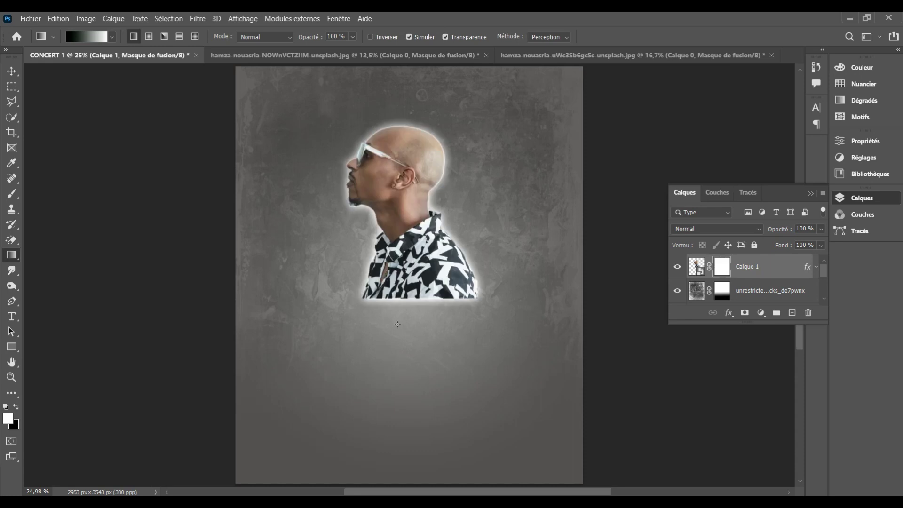
left_click_drag(410, 275, 413, 306)
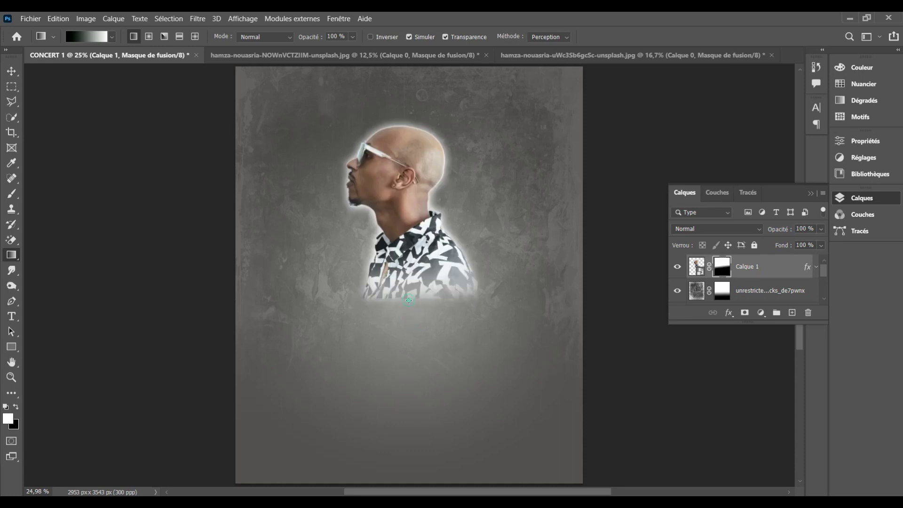
left_click_drag(402, 245, 409, 360)
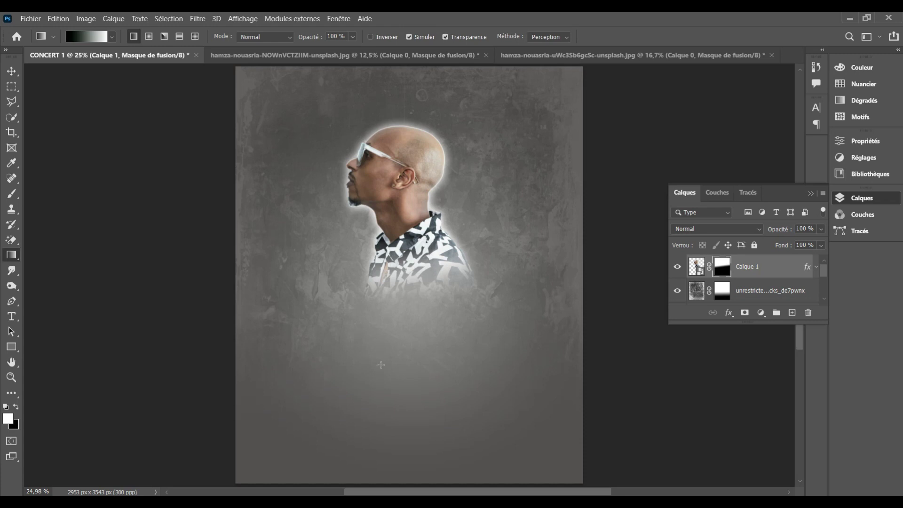
left_click(11, 78)
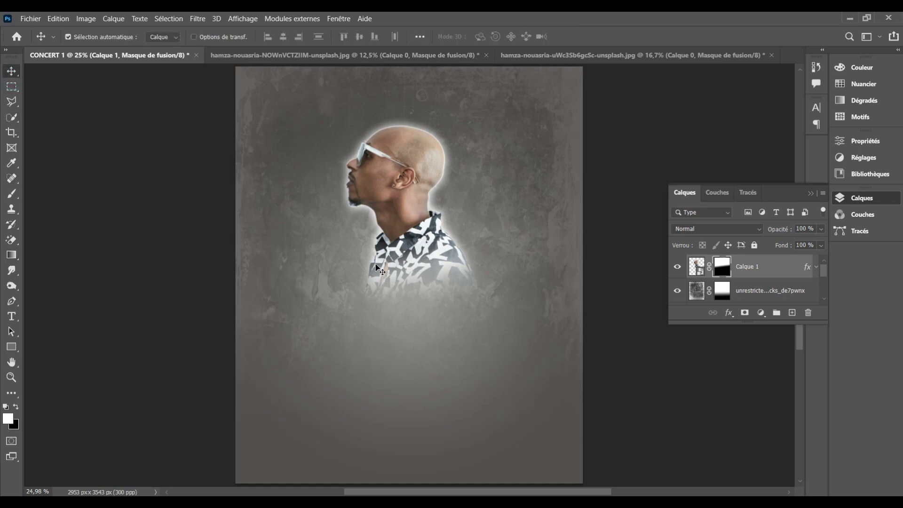
Scale the portrait up to about 135% and shift it down and right.
key("ctrl+t")
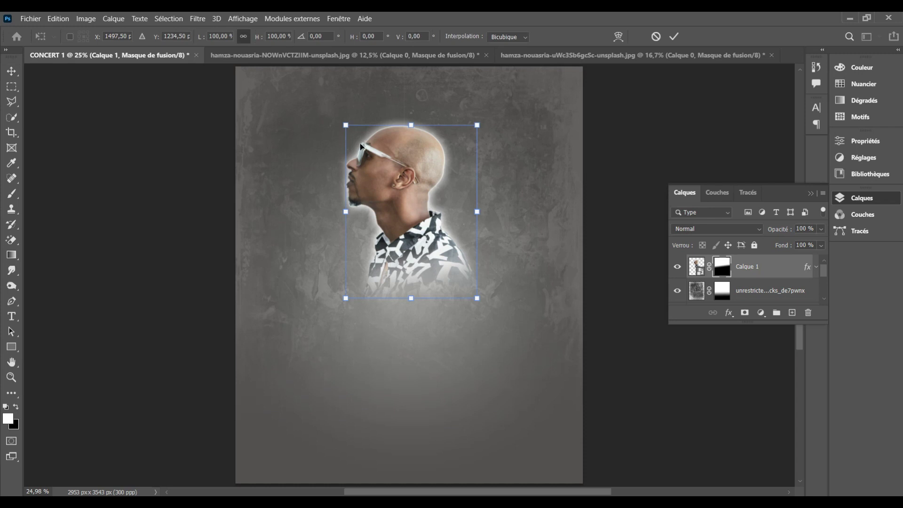
left_click_drag(346, 125, 267, 87)
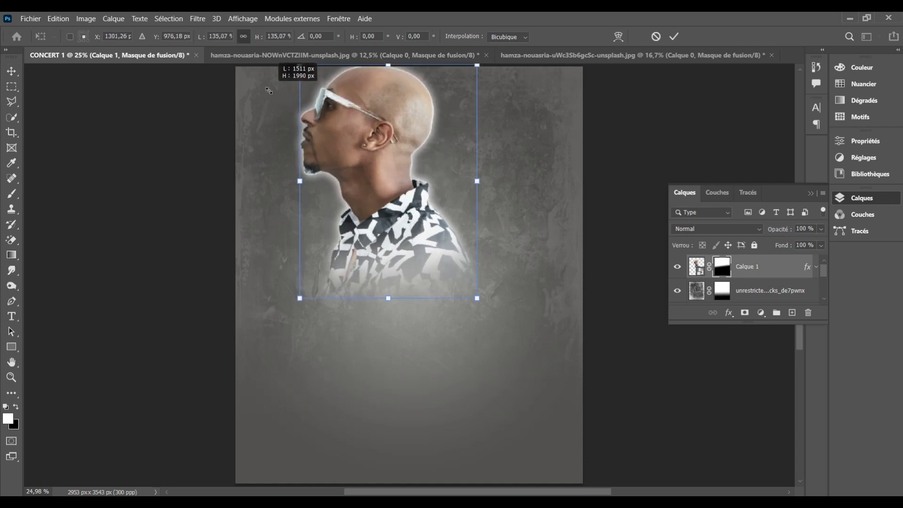
mouse_move(380, 150)
left_mouse_down()
mouse_move(391, 172)
mouse_move(386, 193)
left_mouse_up()
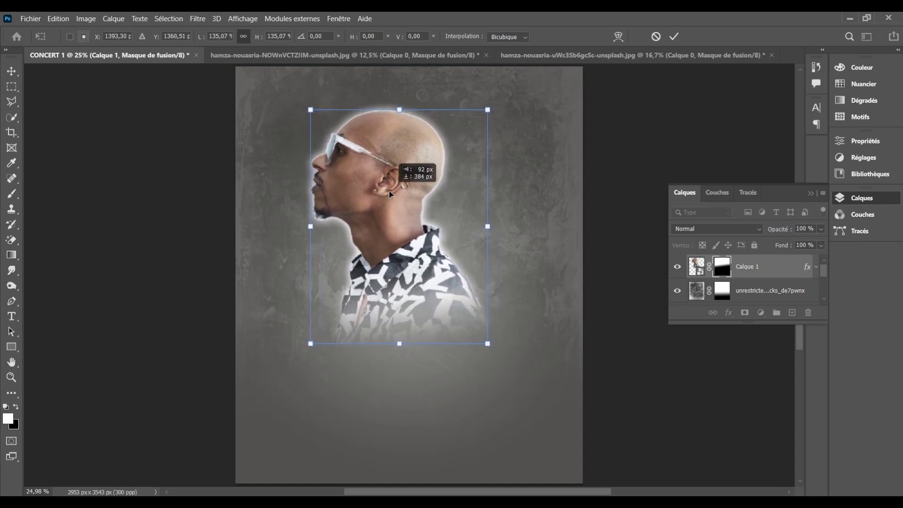
key("Return")
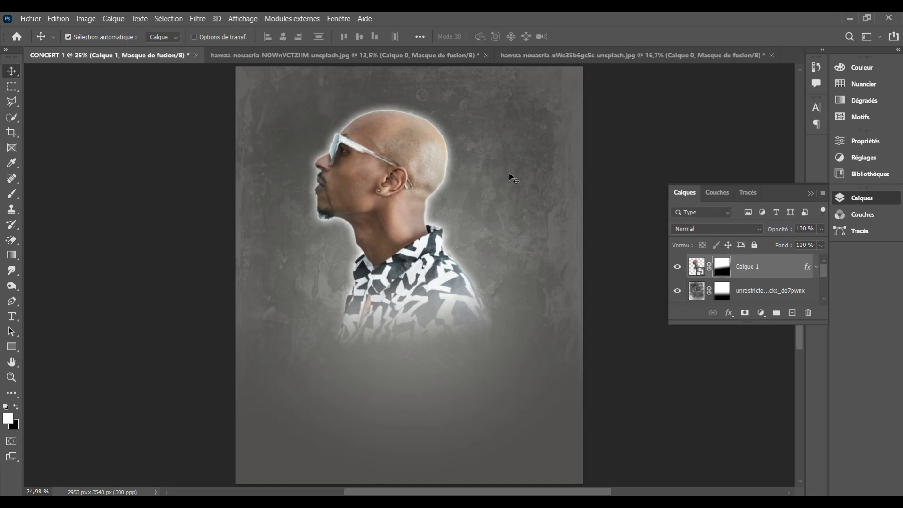
key("ctrl+z")
key("ctrl+z")
key("ctrl+z")
key("ctrl+z")
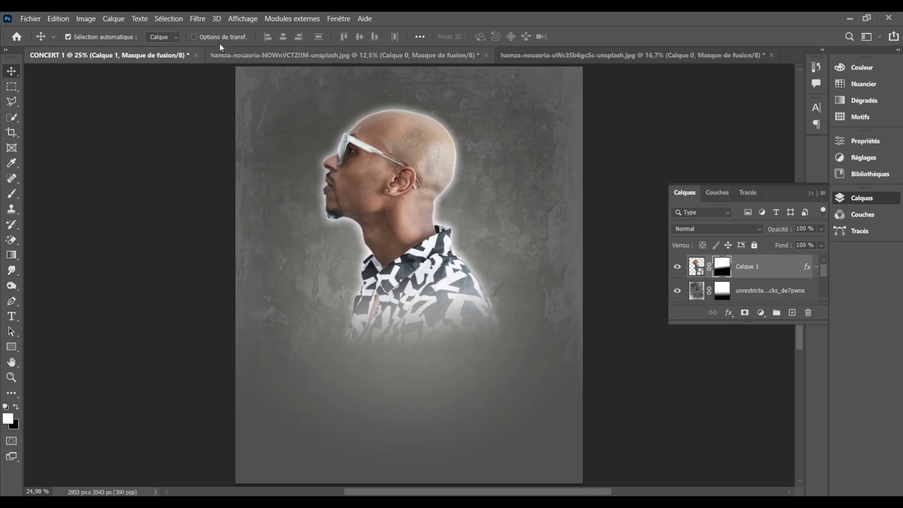
Launch Filtre Camera Raw on Calque 1 from the Filtre menu.
left_click(193, 20)
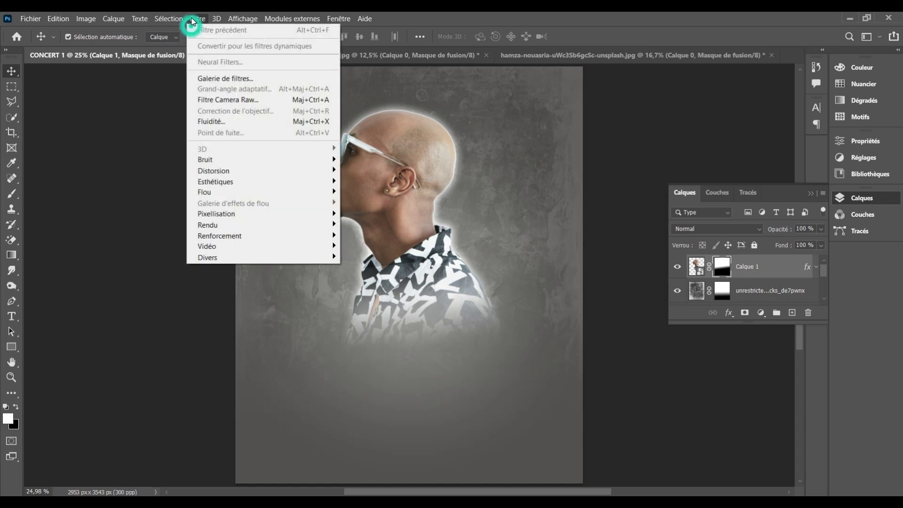
left_click(299, 100)
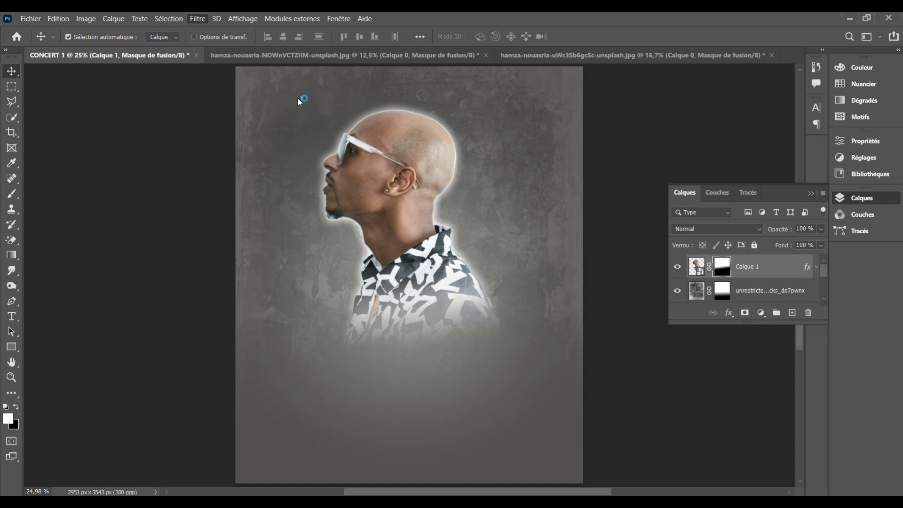
left_click(198, 19)
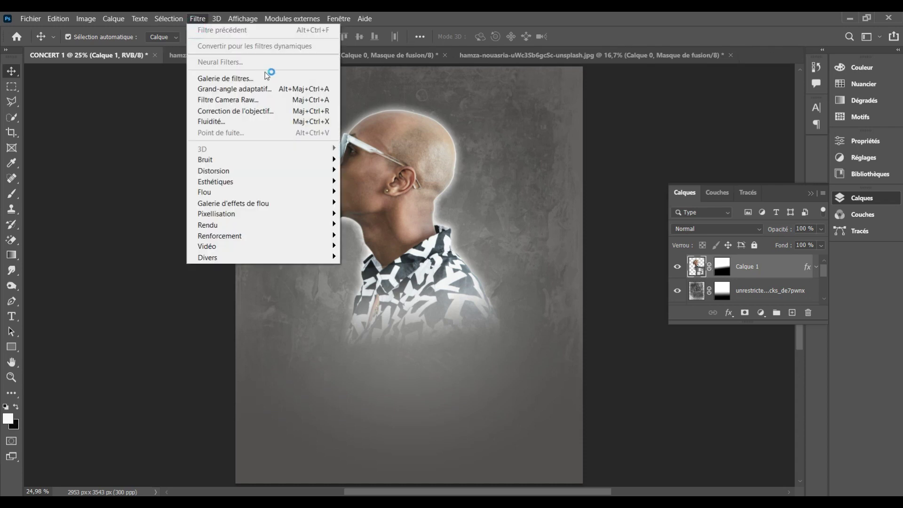
left_click(281, 101)
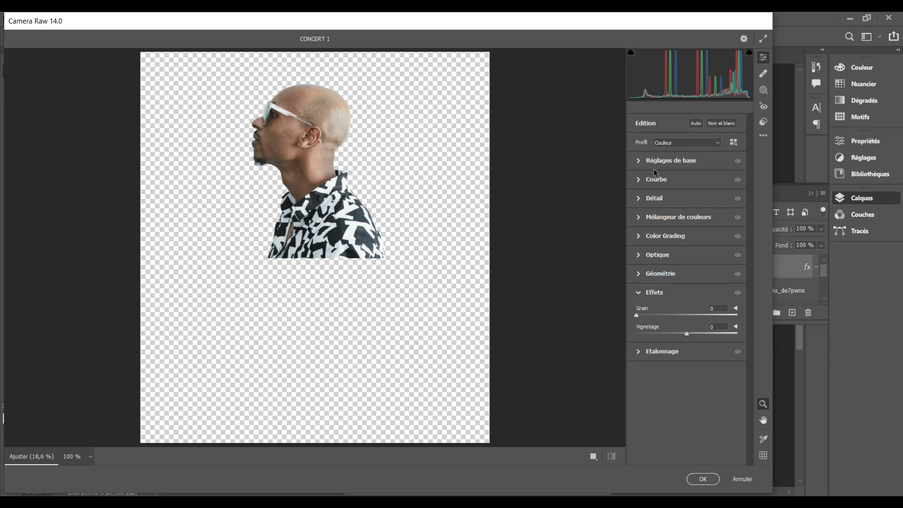
Set Camera Raw Temperature to -16 and Vibrance to +30, then apply it.
left_click(639, 162)
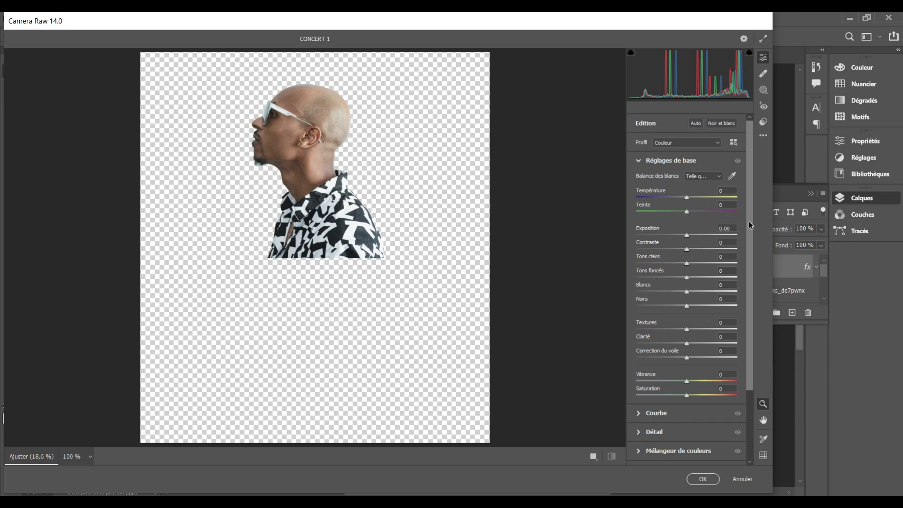
left_click(687, 198)
left_click_drag(688, 202, 684, 202)
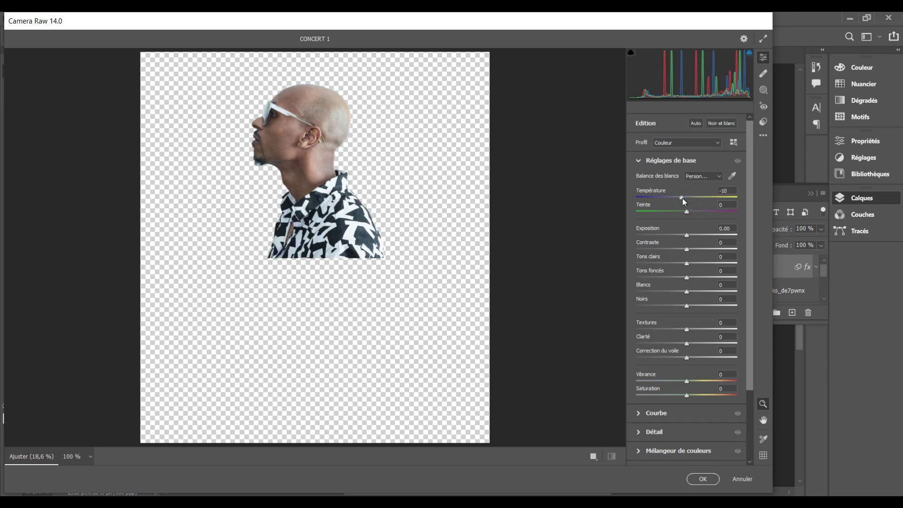
left_click_drag(683, 198, 681, 203)
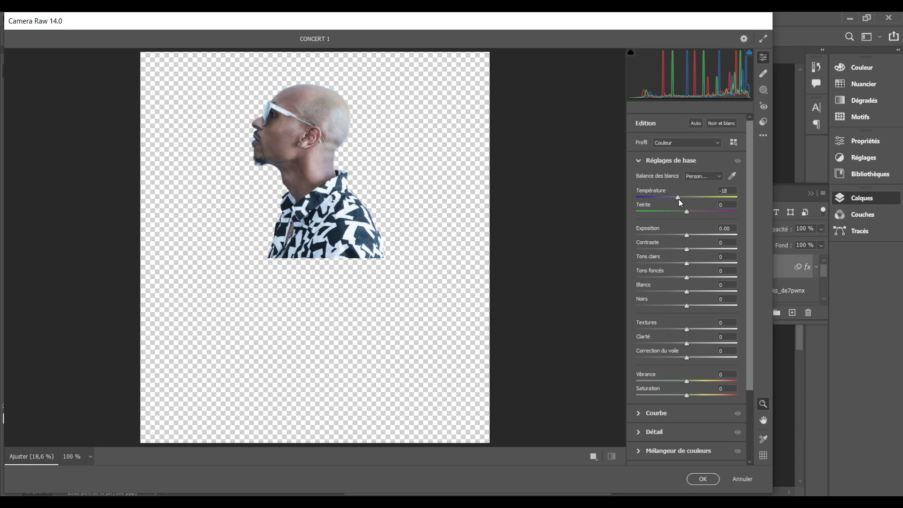
left_click_drag(680, 202, 681, 202)
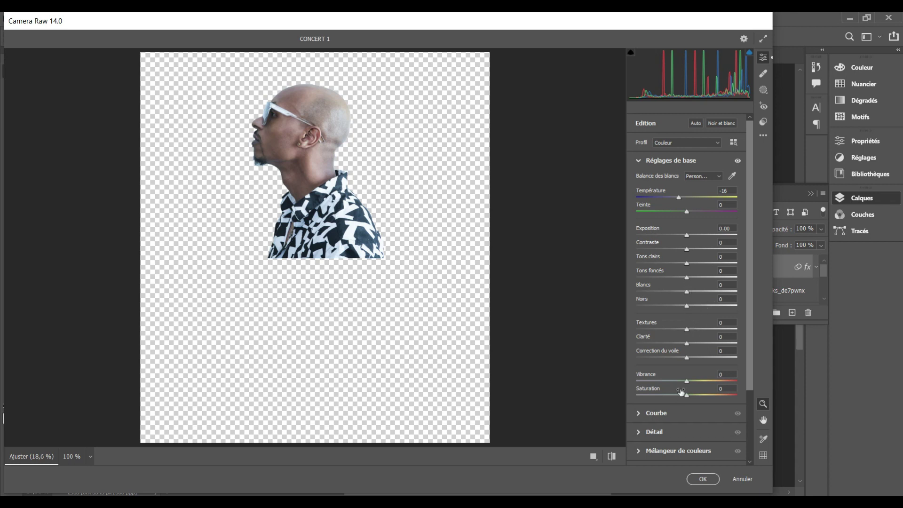
left_click_drag(686, 383, 703, 382)
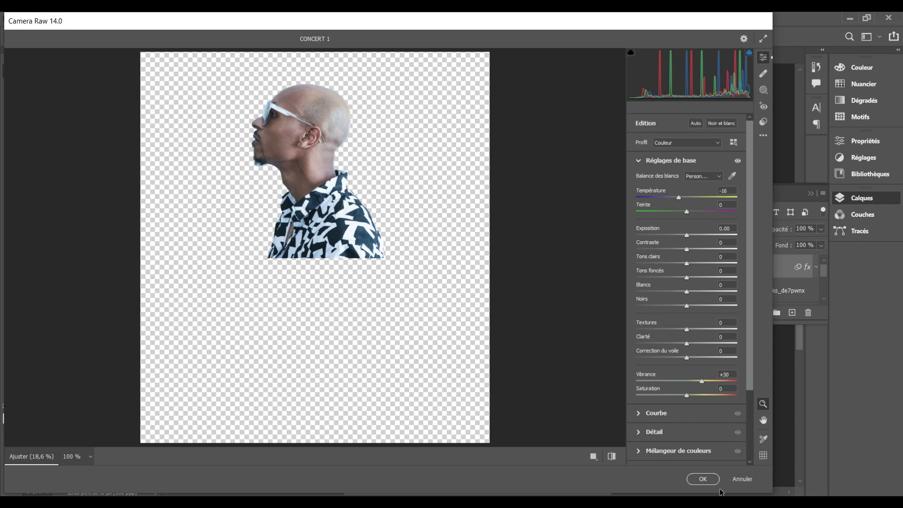
left_click(703, 479)
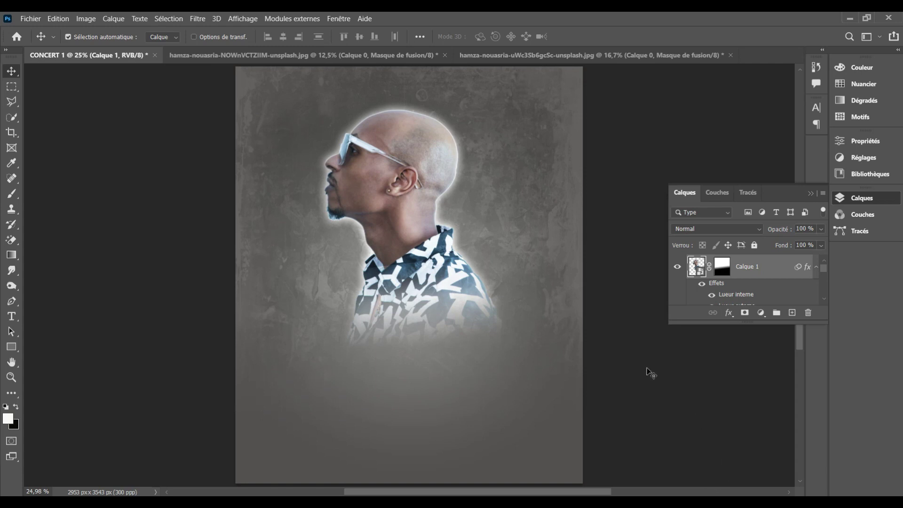
With the texture layer selected, set Image Size height to 35 cm, keeping 25 cm width.
key("ctrl+minus")
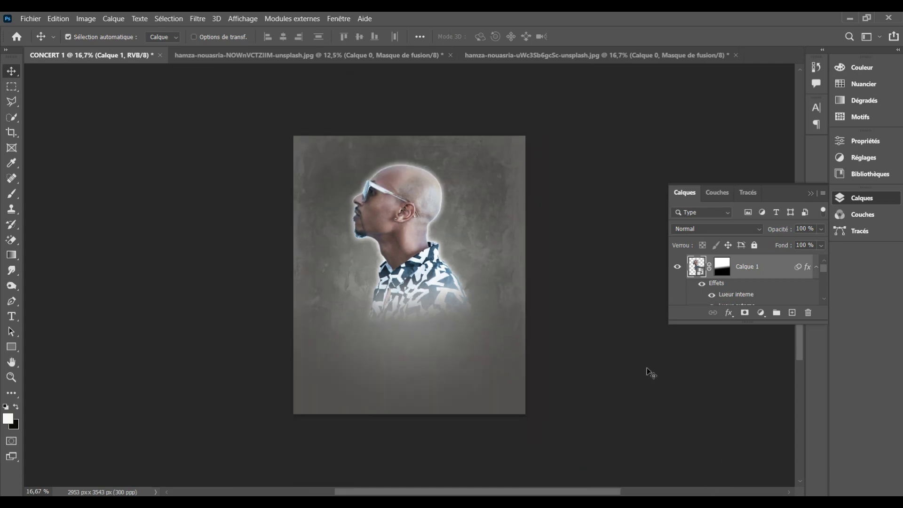
left_click(516, 273)
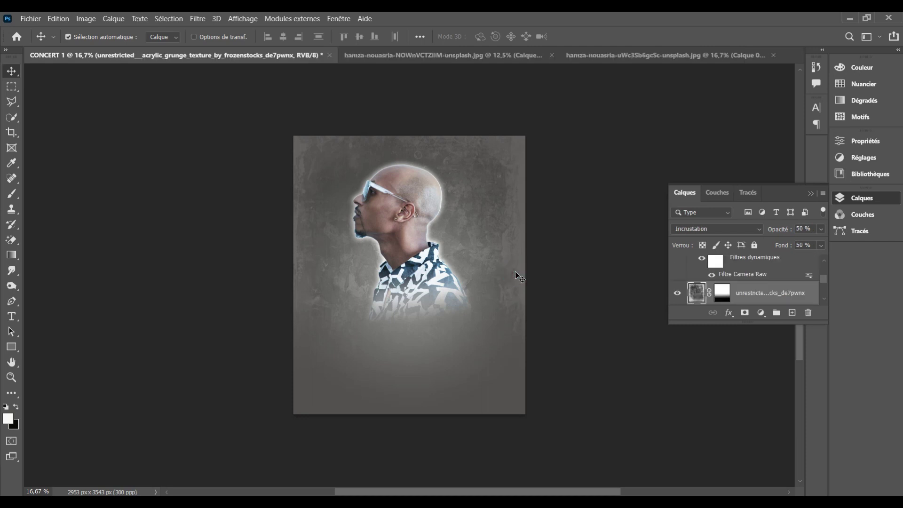
key("ctrl")
key("ctrl+alt+i")
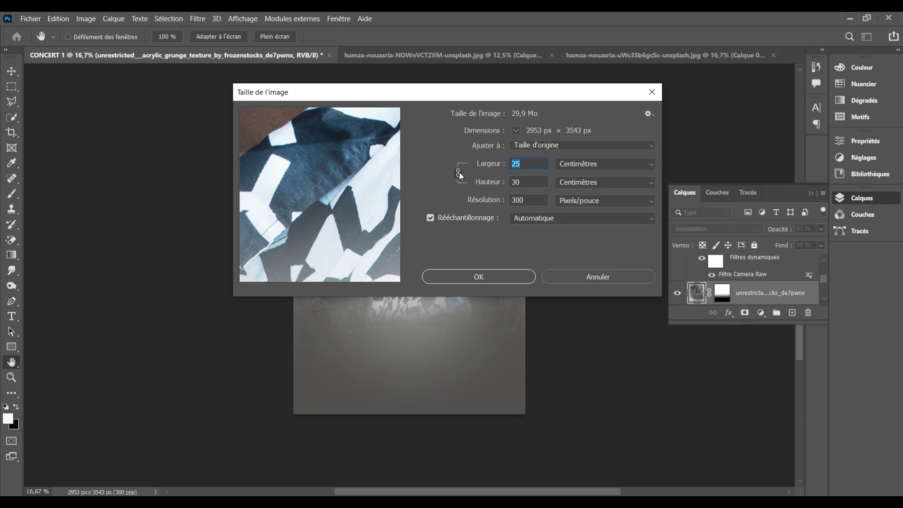
left_click(519, 186)
double_click(521, 185)
type("3")
type("5")
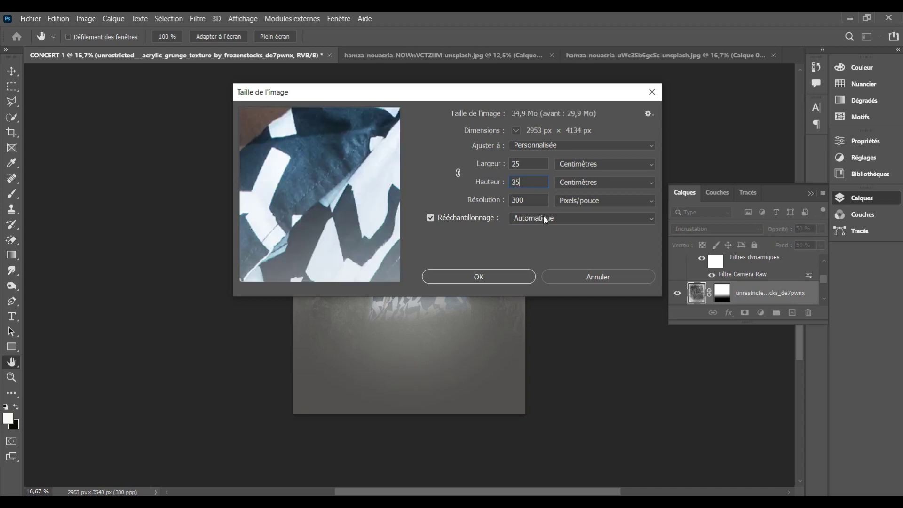
left_click(487, 279)
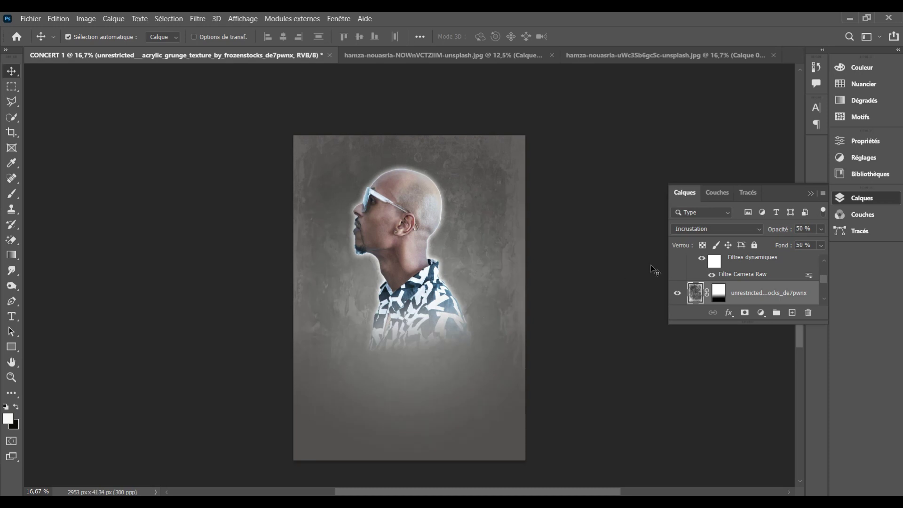
Select the glowing model layer Calque 1 and start Free Transform on it.
double_click(11, 363)
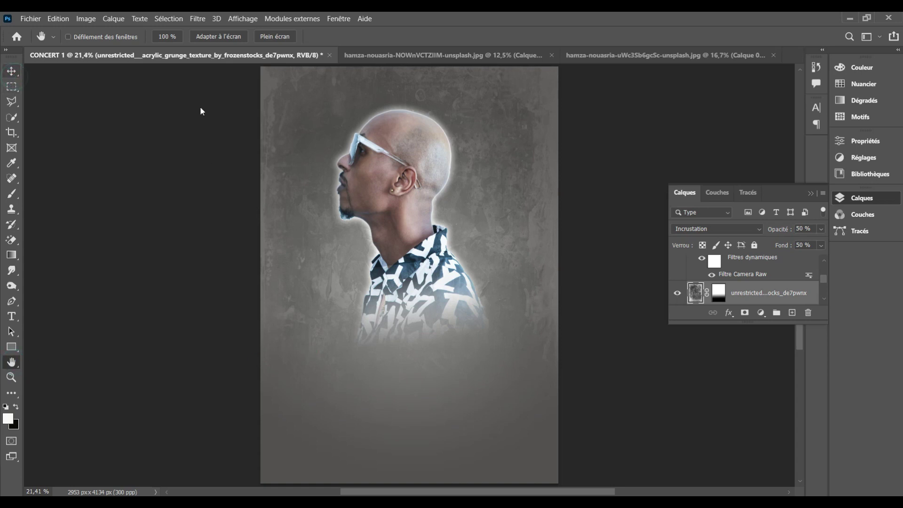
left_click(11, 71)
left_click(381, 145)
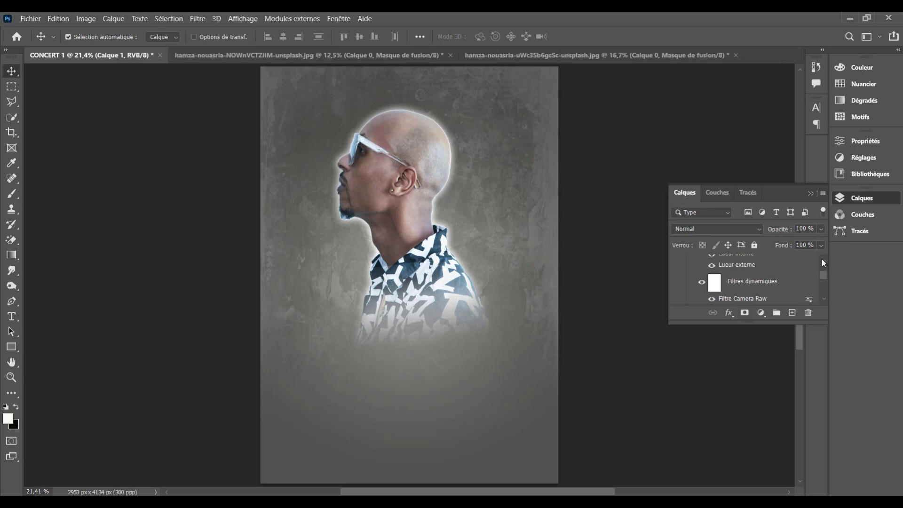
scroll(822, 258, "up", 2)
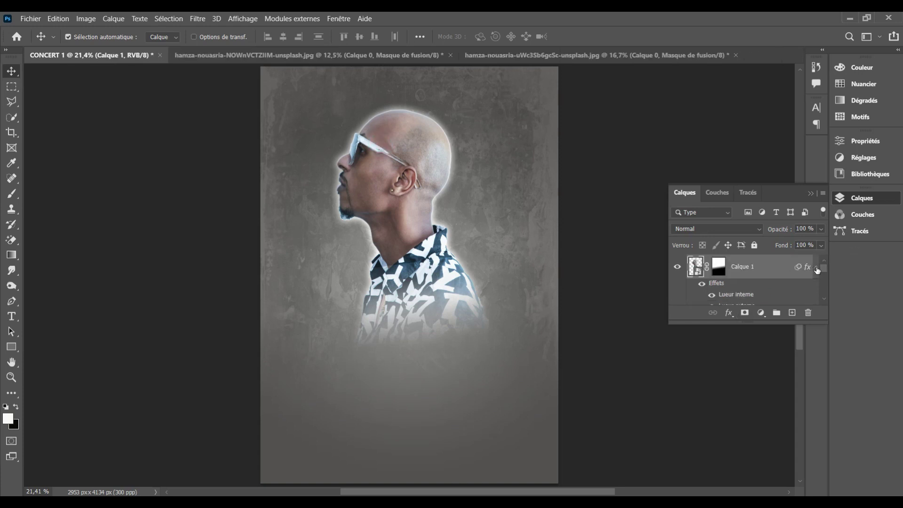
left_click(817, 268)
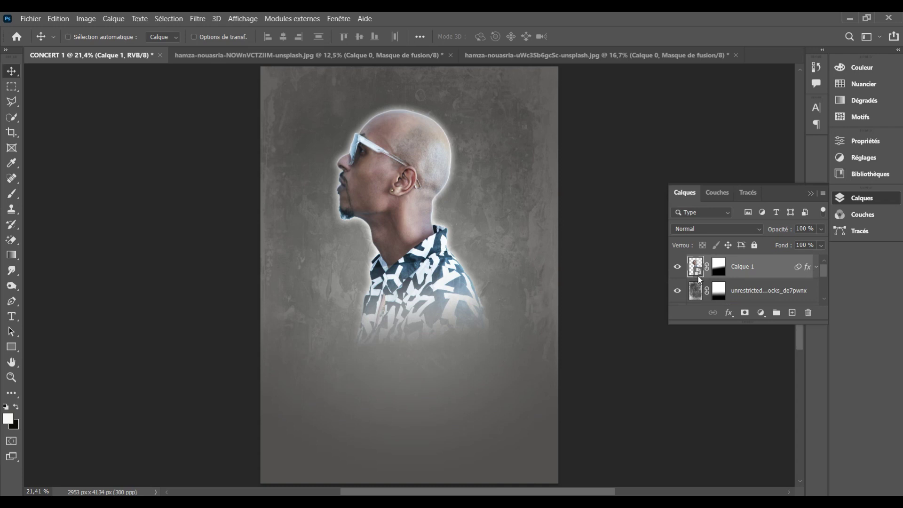
key("ctrl+t")
left_click(511, 225)
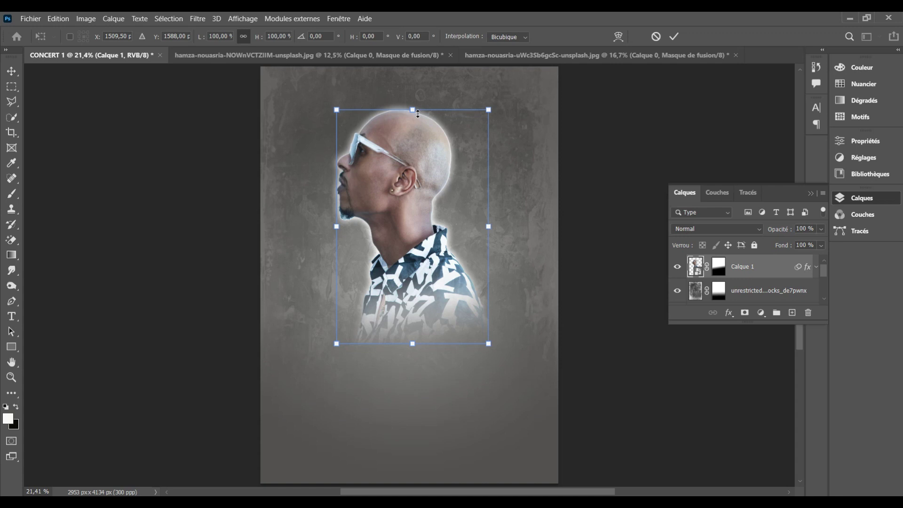
Shrink the portrait, move it into the upper middle, and nudge it right.
left_click_drag(414, 111, 416, 157)
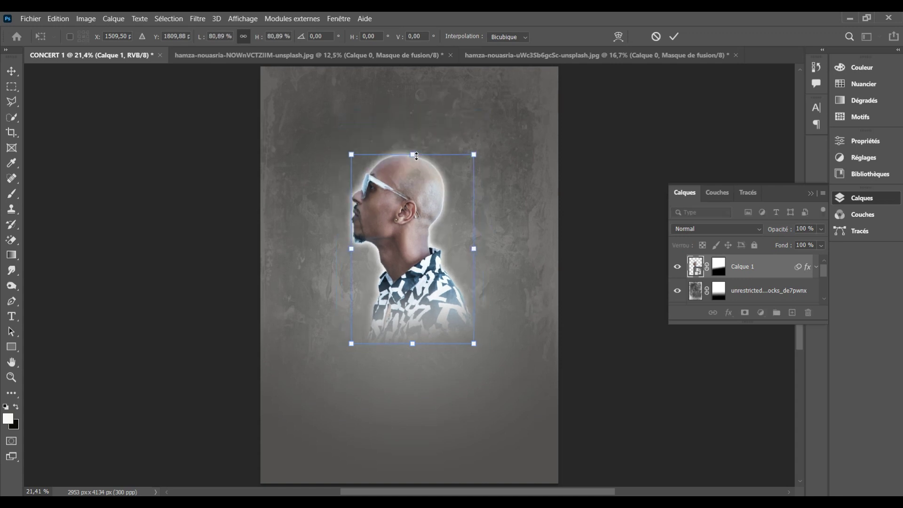
key("ctrl+z")
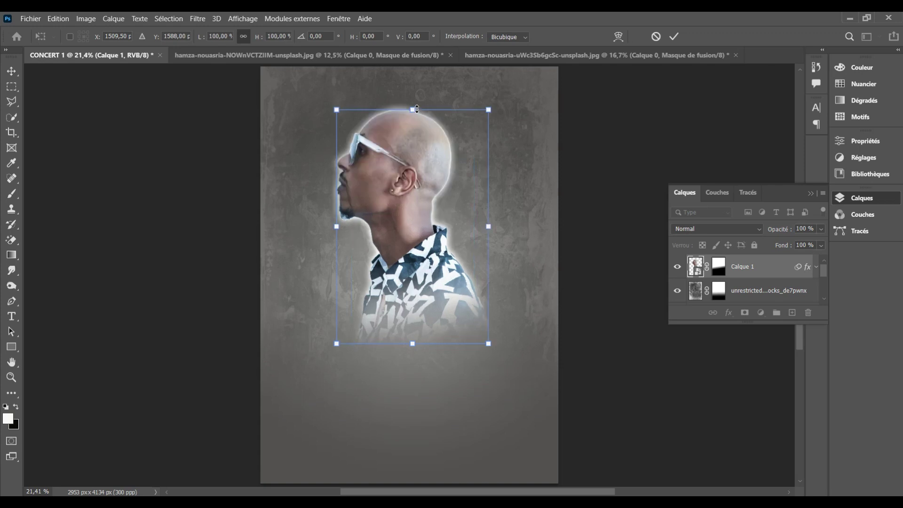
left_click_drag(417, 109, 421, 142)
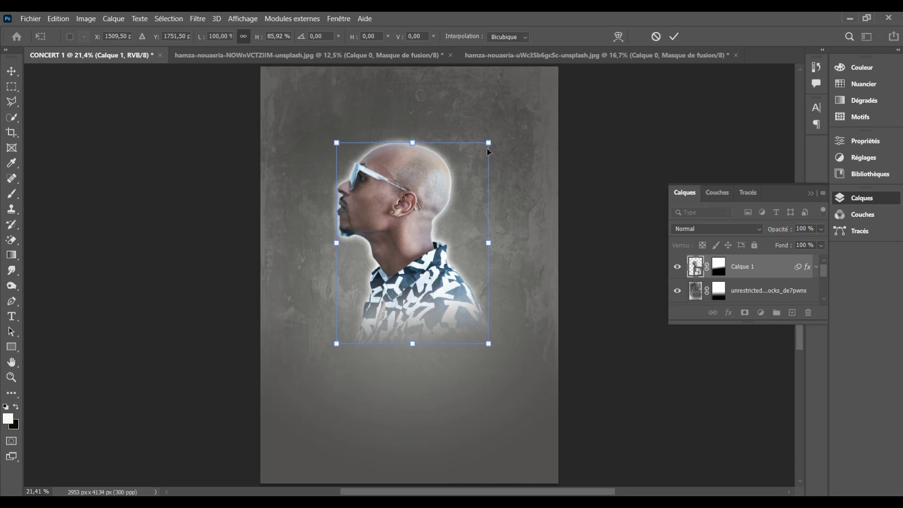
left_click_drag(487, 152, 468, 177)
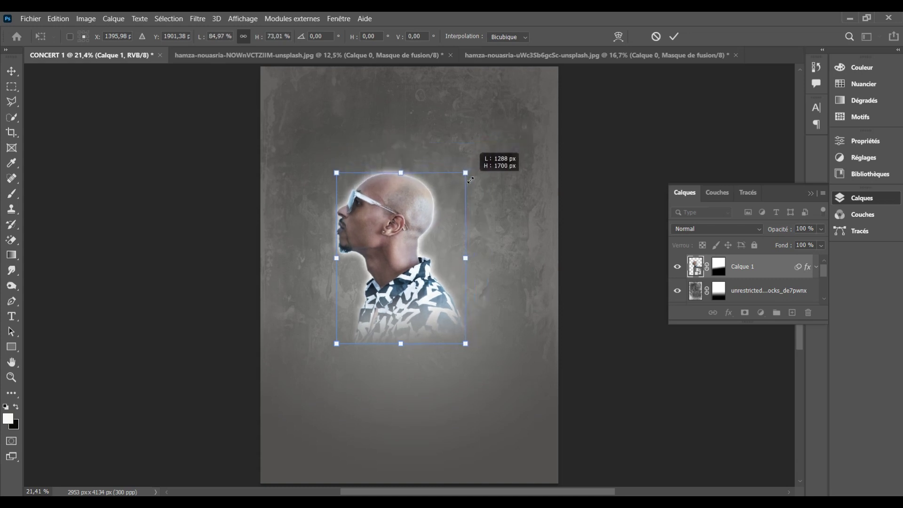
mouse_move(396, 237)
left_mouse_down()
mouse_move(411, 226)
mouse_move(403, 208)
left_mouse_up()
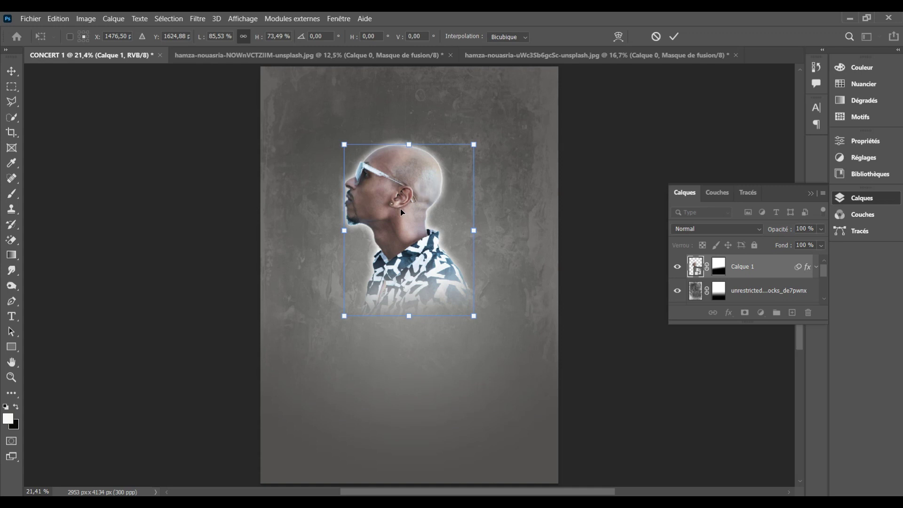
key("Return")
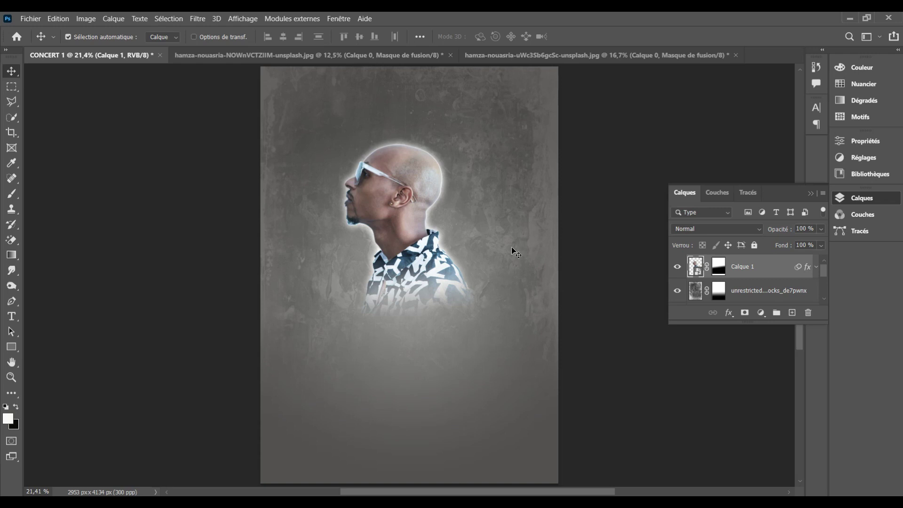
key("Right")
key("Right")
key("Right")
key("Right")
key("Right")
key("Right")
Bring the second model into CONCERT 1 as Calque 2, placed below Calque 1.
left_click(516, 58)
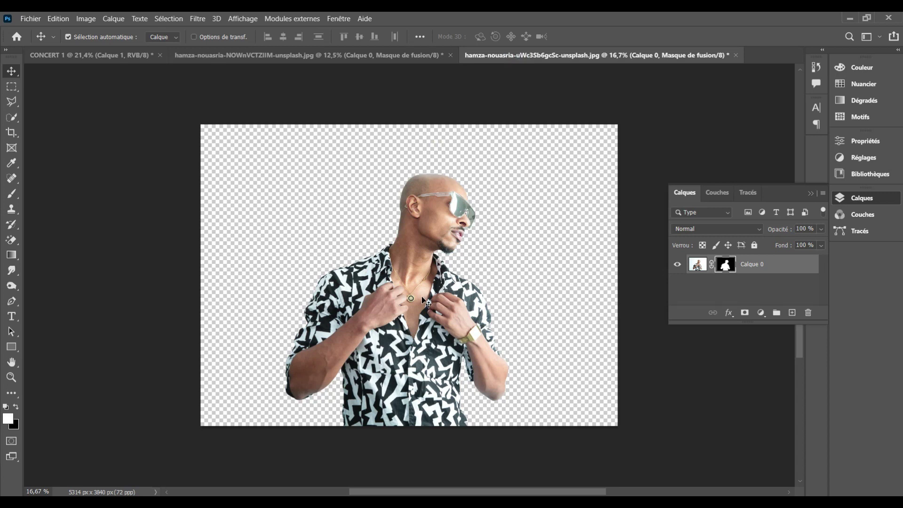
left_click_drag(384, 262, 228, 83)
left_click(175, 55)
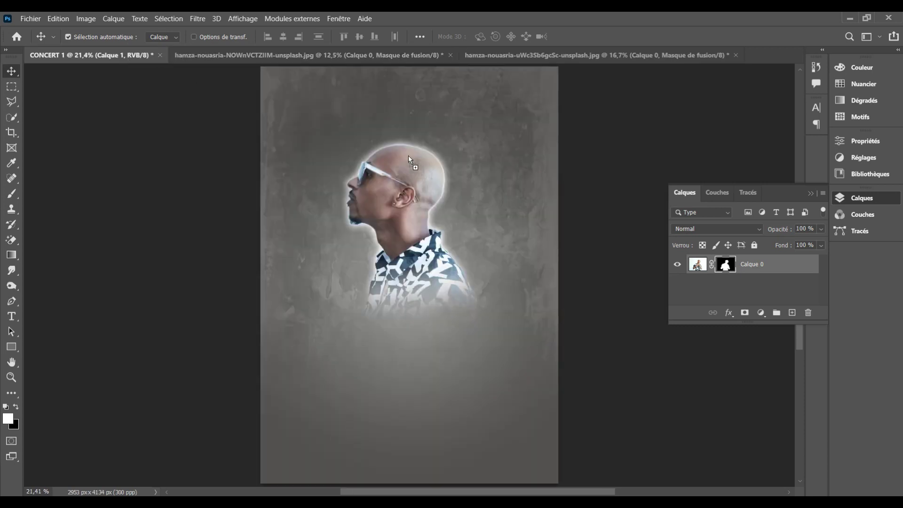
left_click_drag(123, 56, 492, 203)
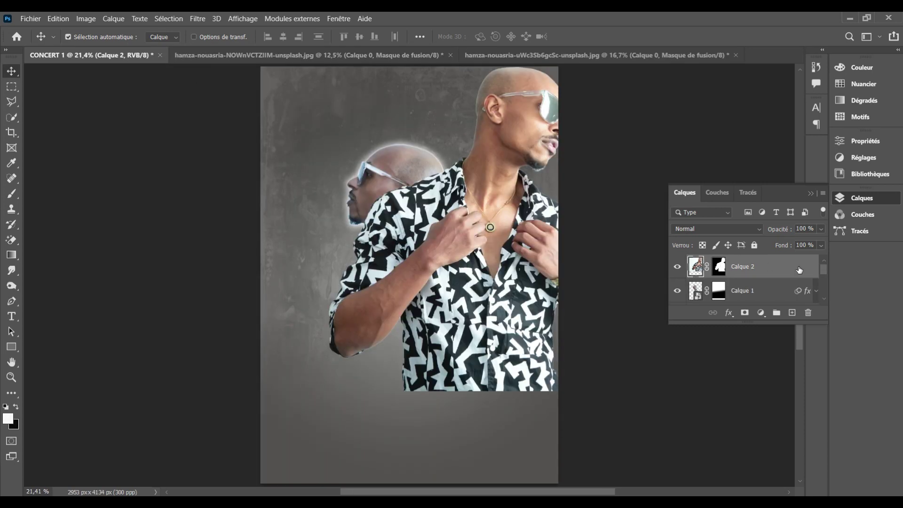
left_click_drag(800, 270, 795, 301)
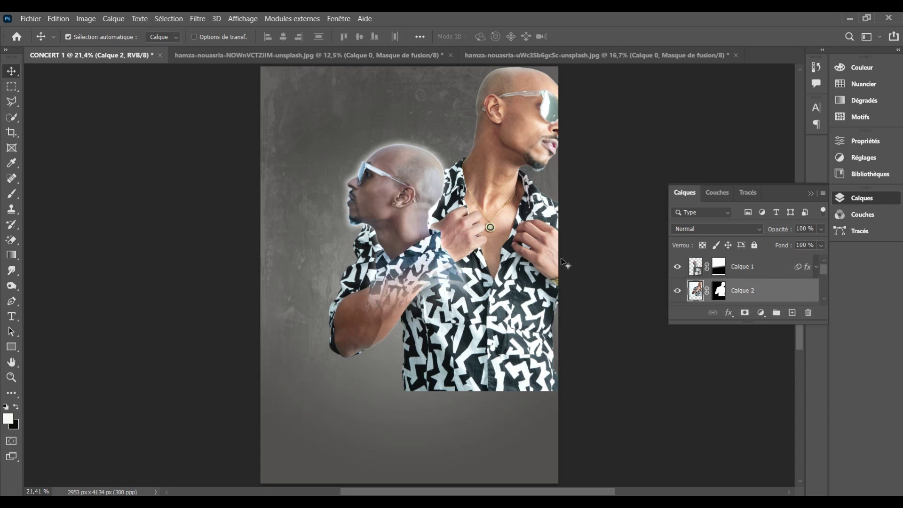
Scale Calque 2 to about 60% and position it in the upper right.
key("ctrl+t")
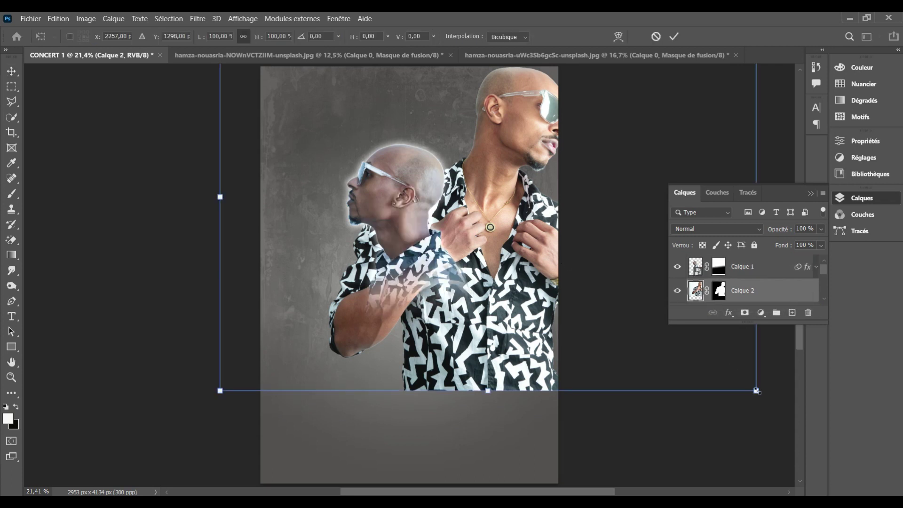
left_click_drag(757, 392, 649, 314)
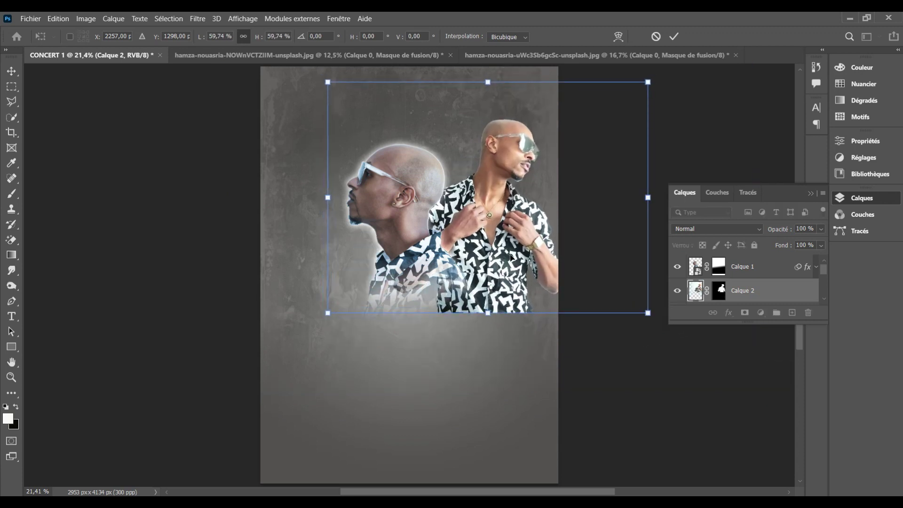
left_click_drag(510, 257, 498, 222)
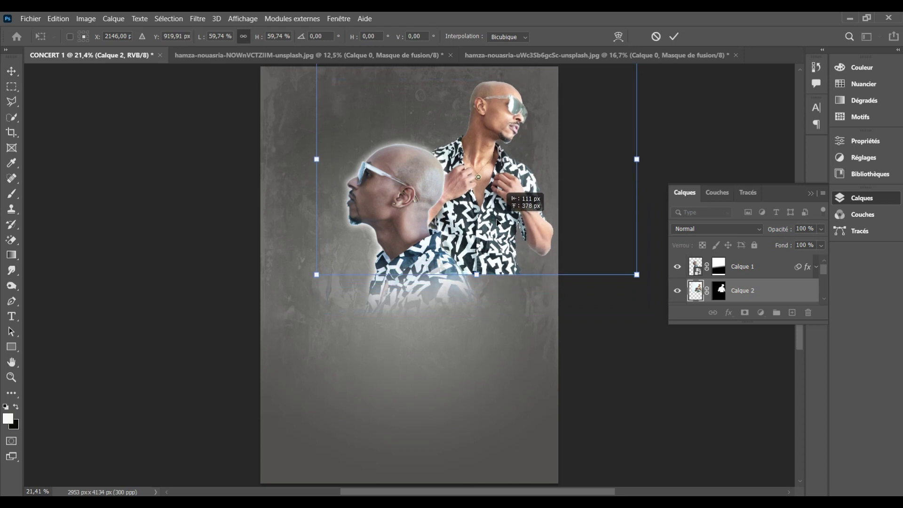
mouse_move(498, 242)
left_mouse_down()
mouse_move(493, 217)
mouse_move(491, 225)
left_mouse_up()
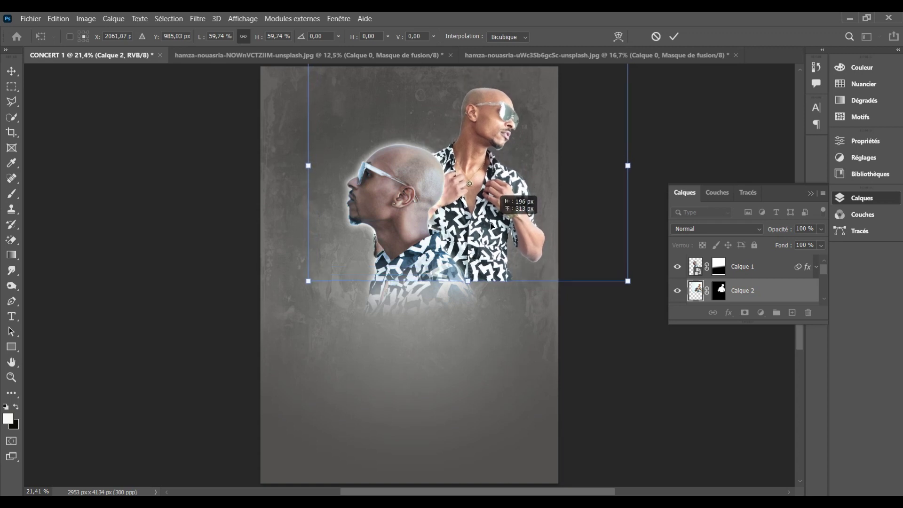
left_click_drag(491, 225, 492, 227)
key("Return")
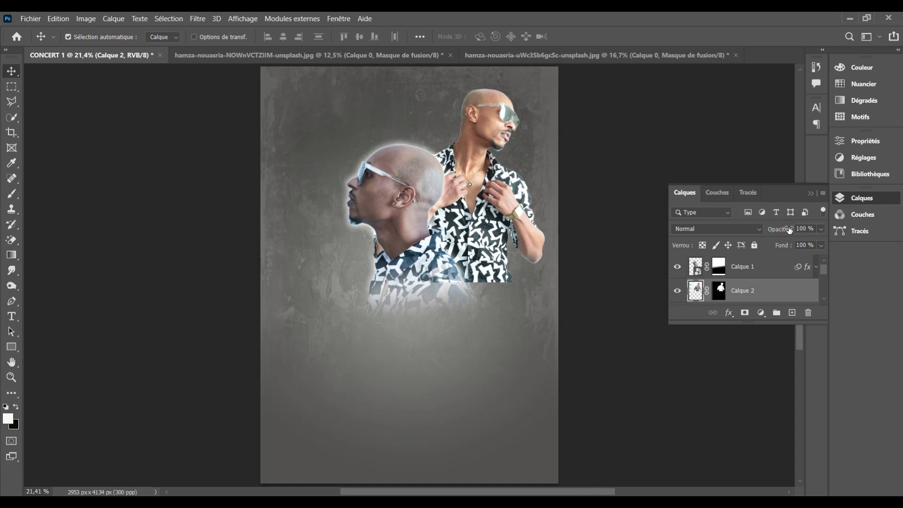
Keep Calque 2 in Normal blending and convert it to a smart object.
left_click(761, 229)
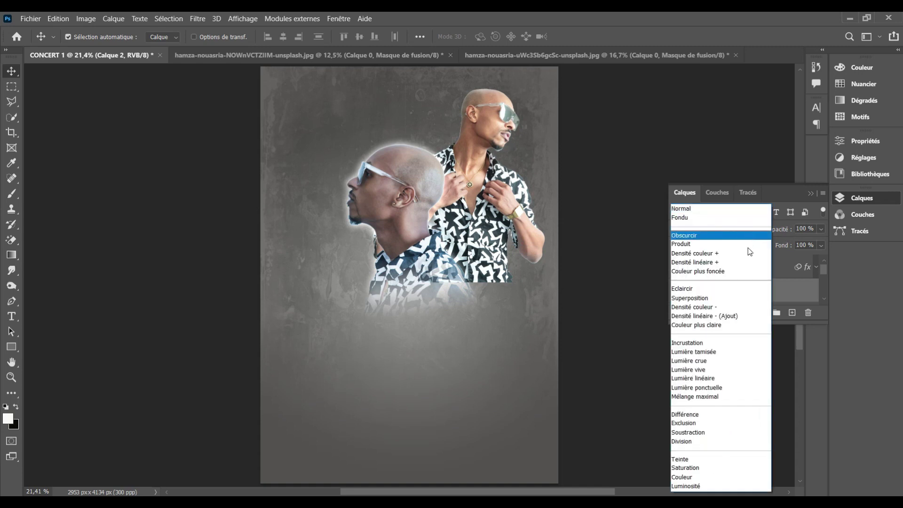
left_click(686, 211)
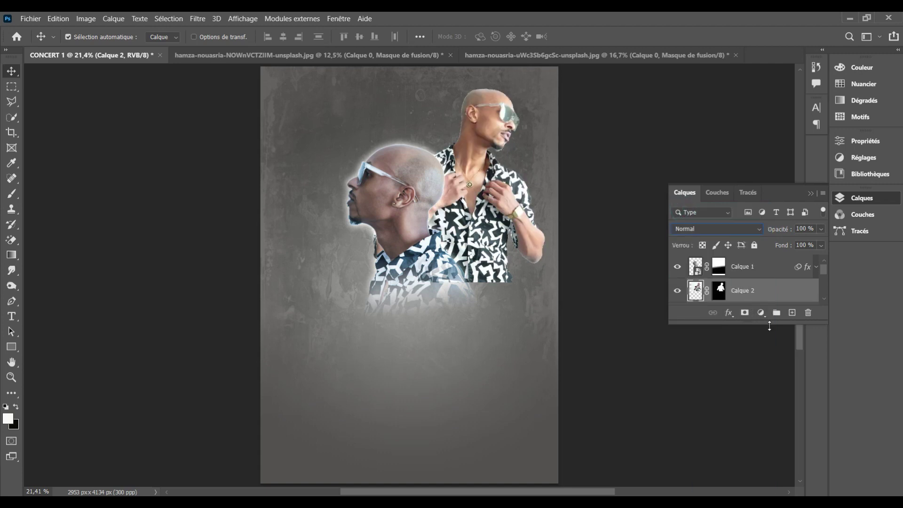
right_click(759, 297)
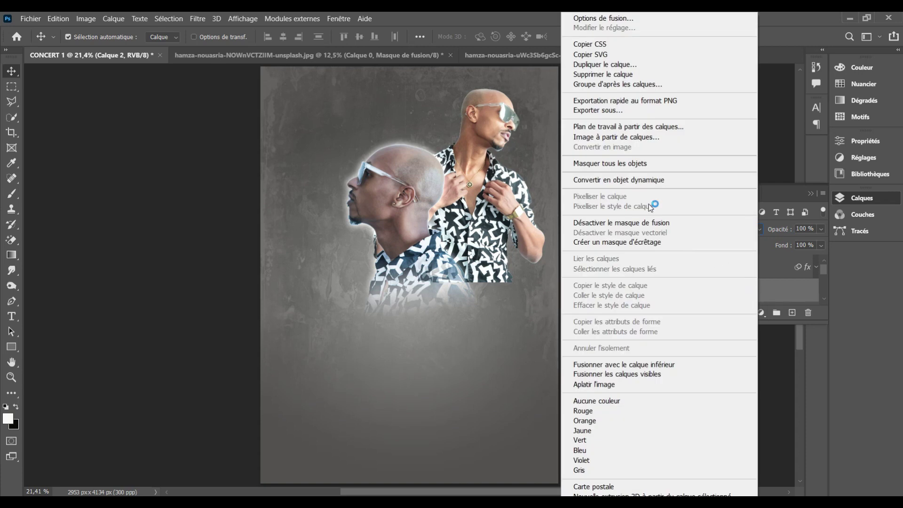
left_click(645, 182)
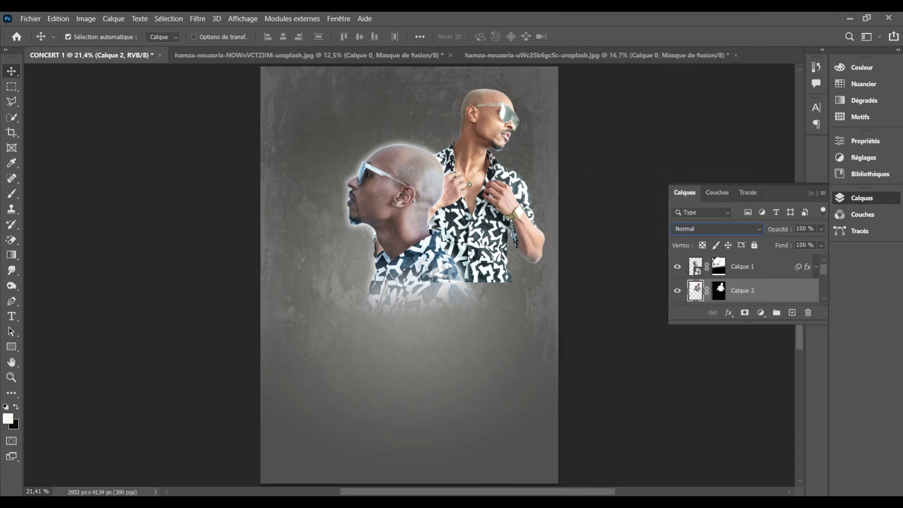
Add a layer mask to Calque 2 and gradient-fade the rear model's lower body.
left_click(745, 314)
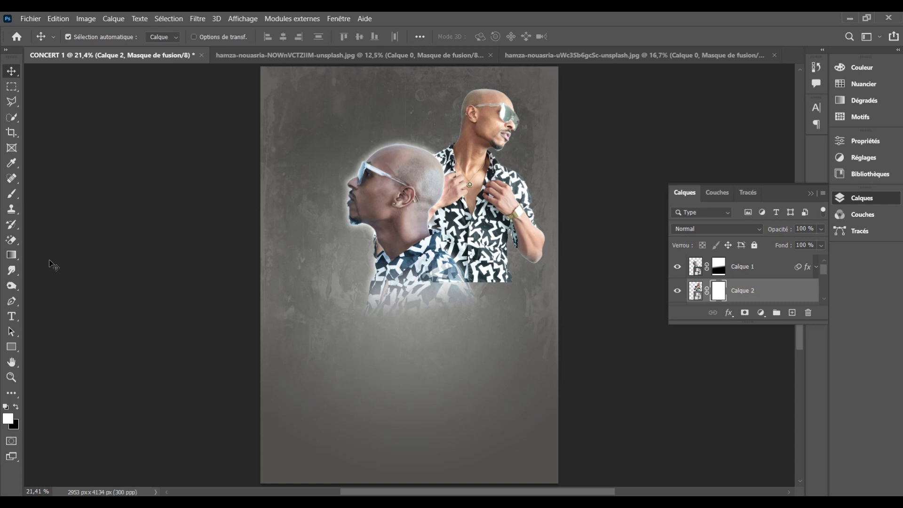
left_click(11, 255)
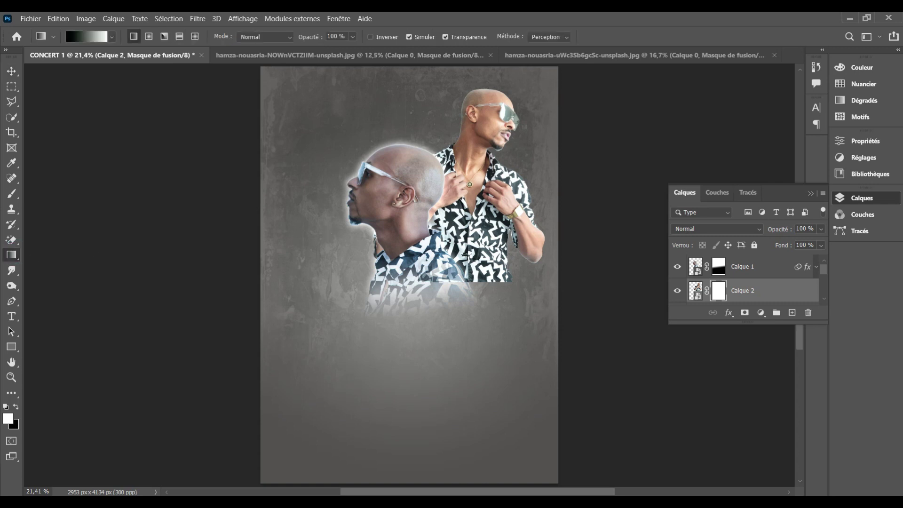
left_click_drag(467, 255, 468, 193)
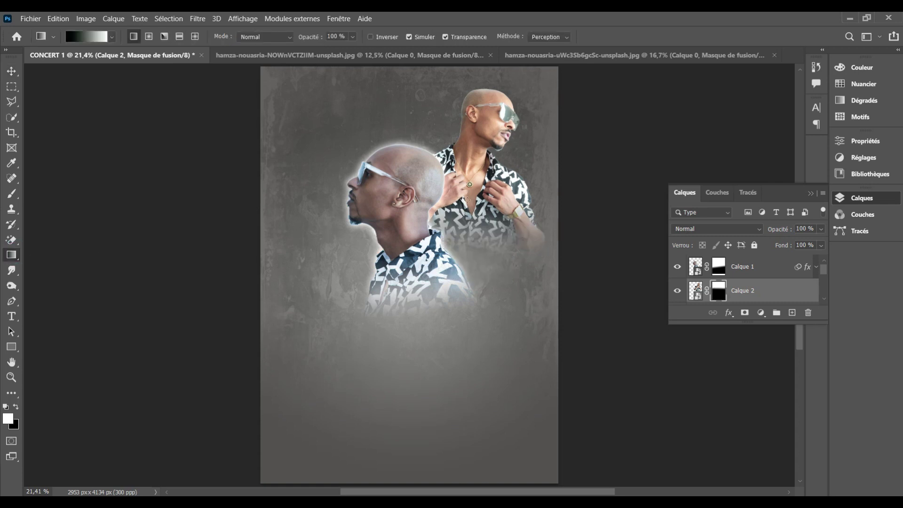
left_click(14, 75)
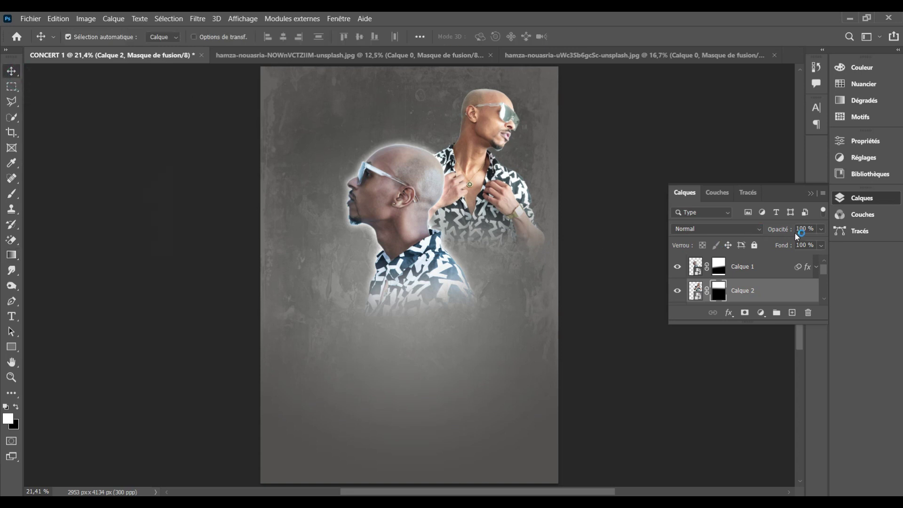
Lower Calque 2's opacity to about 39% so the rear model ghosts behind.
type("97")
key("Return")
type("51")
key("Return")
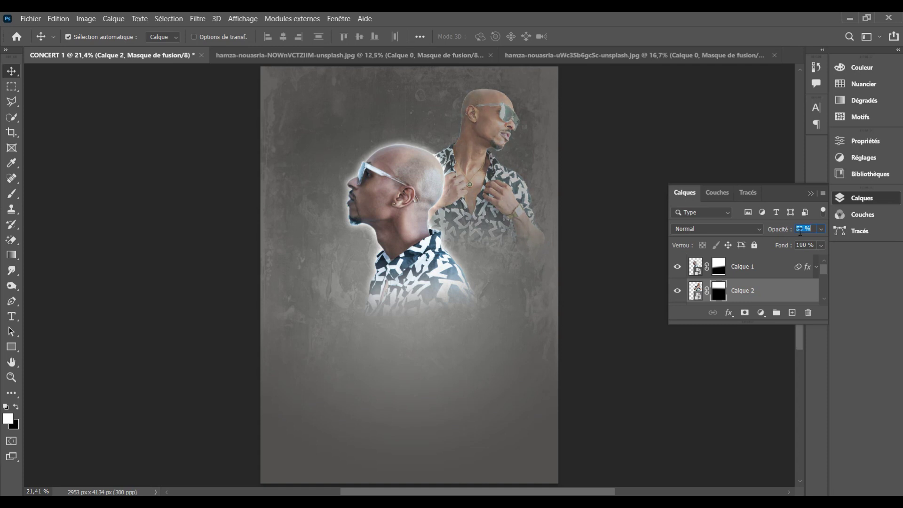
key("Down")
key("Down")
key("Down")
key("Down")
key("Down")
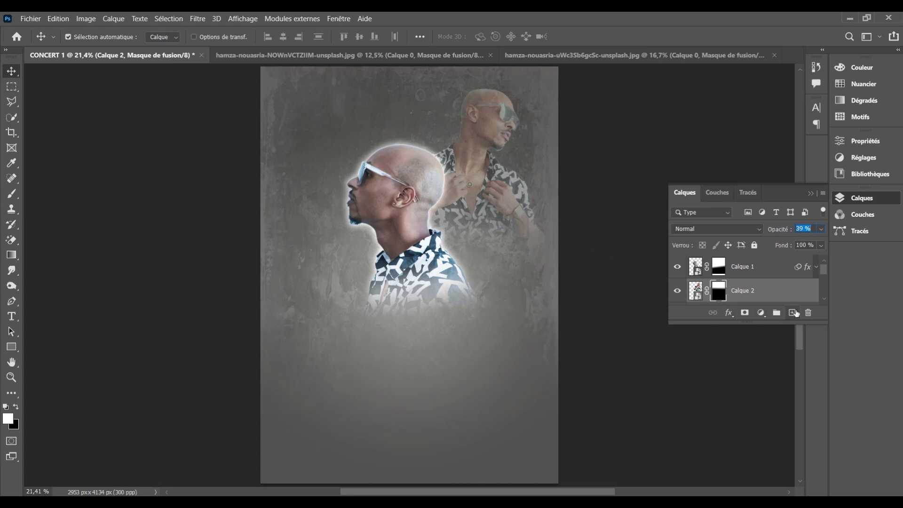
scroll(822, 299, "down", 2)
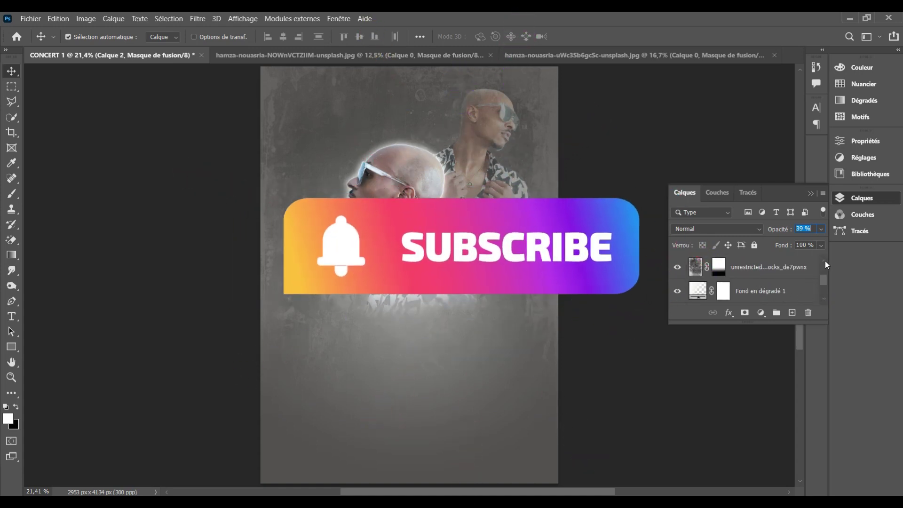
scroll(826, 261, "up", 2)
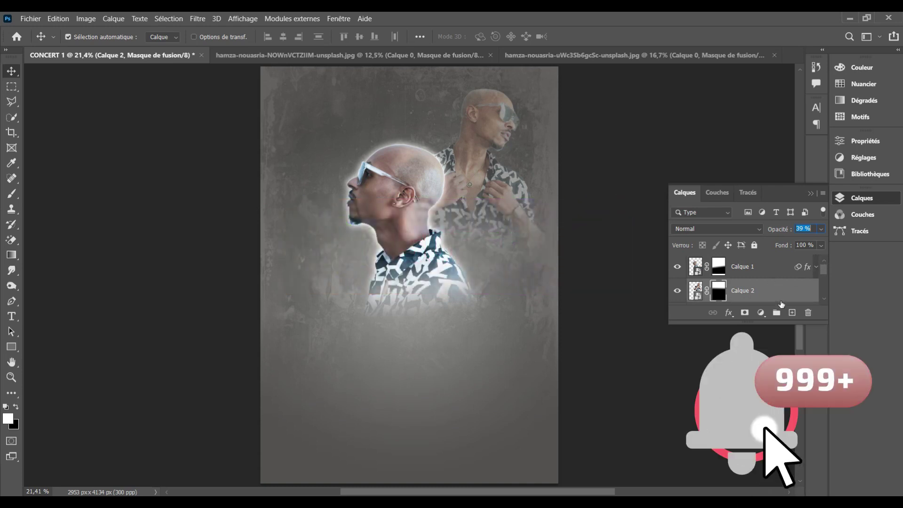
Create a new empty layer and select the soft round brush at 0% hardness.
left_click(793, 314)
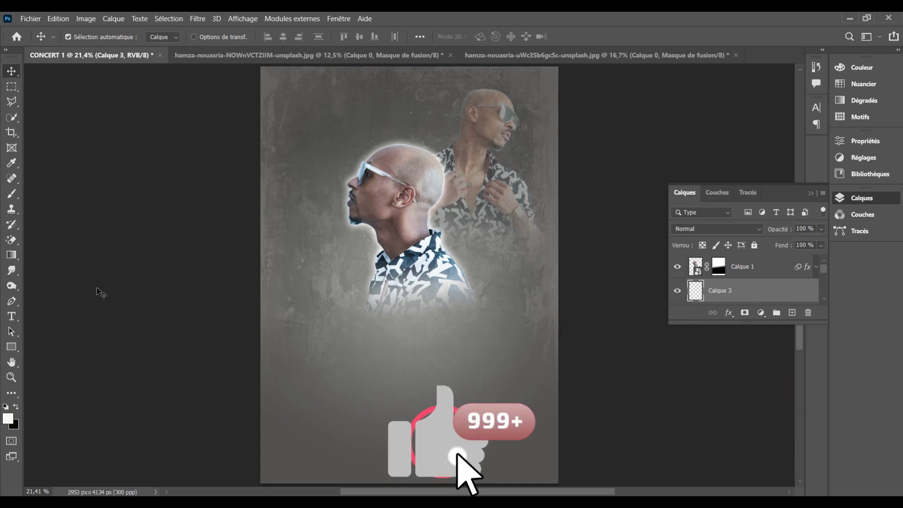
key("b")
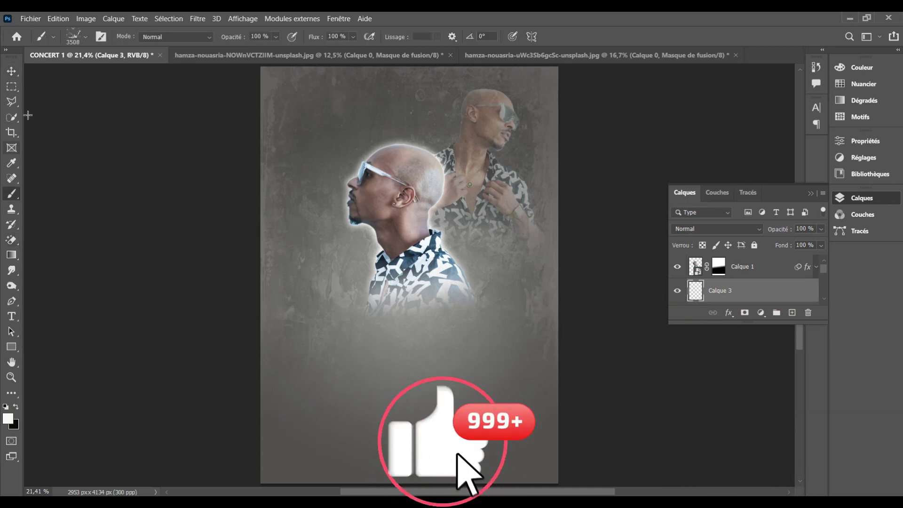
left_click(85, 37)
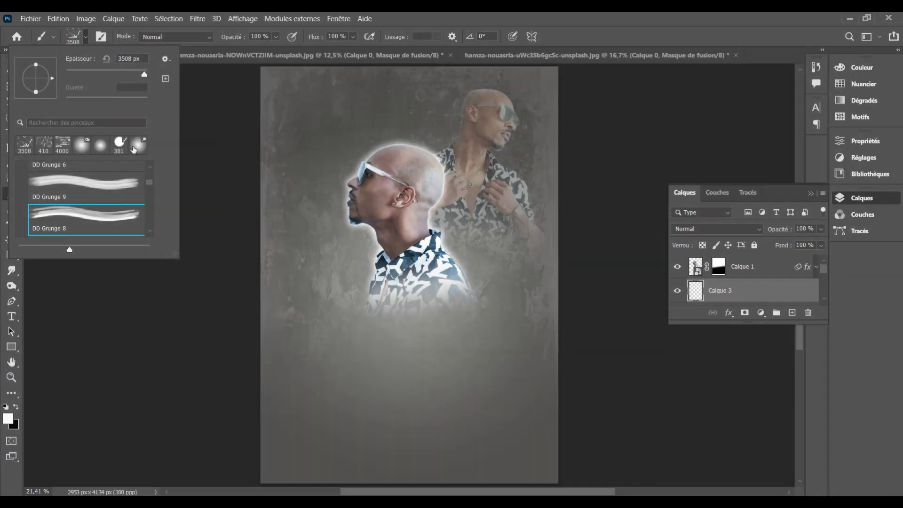
left_click(101, 147)
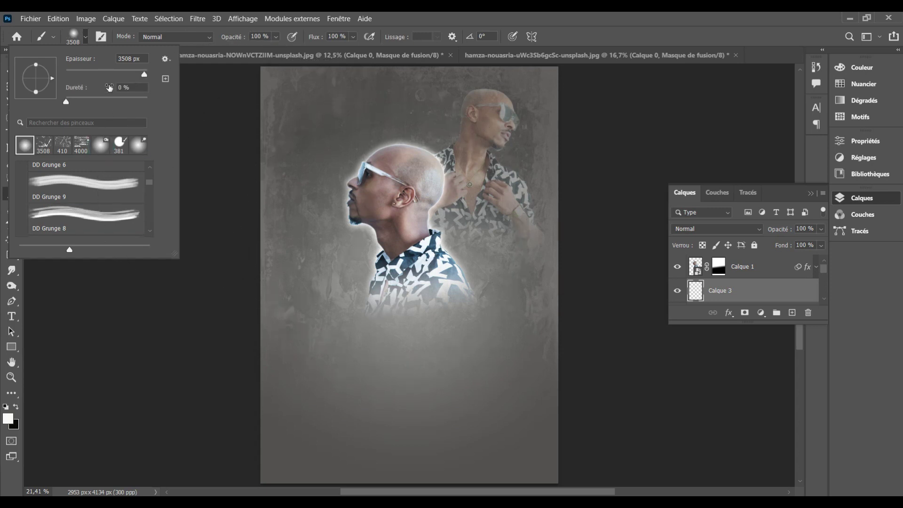
Enlarge the brush to about 2065 px and dab a soft white glow behind the model's head.
left_click(111, 73)
left_click_drag(112, 73, 129, 74)
left_click(139, 74)
left_click(142, 71)
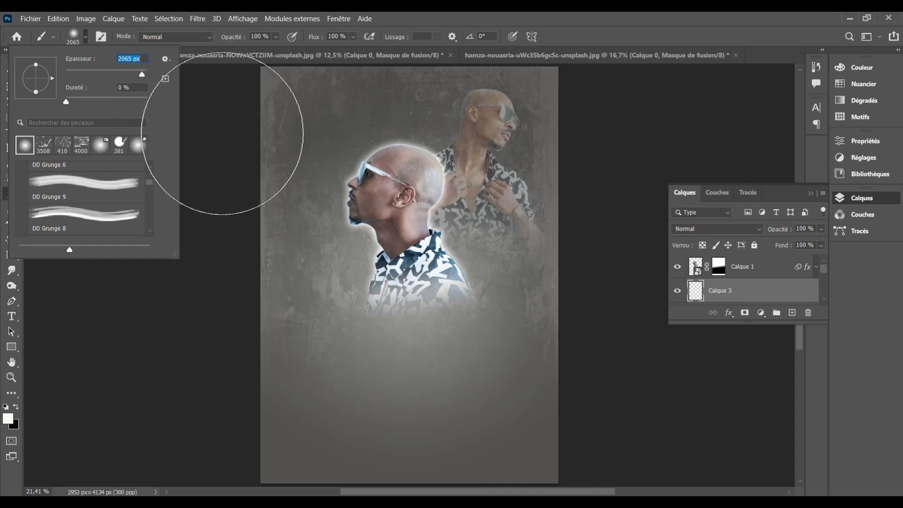
left_click(429, 221)
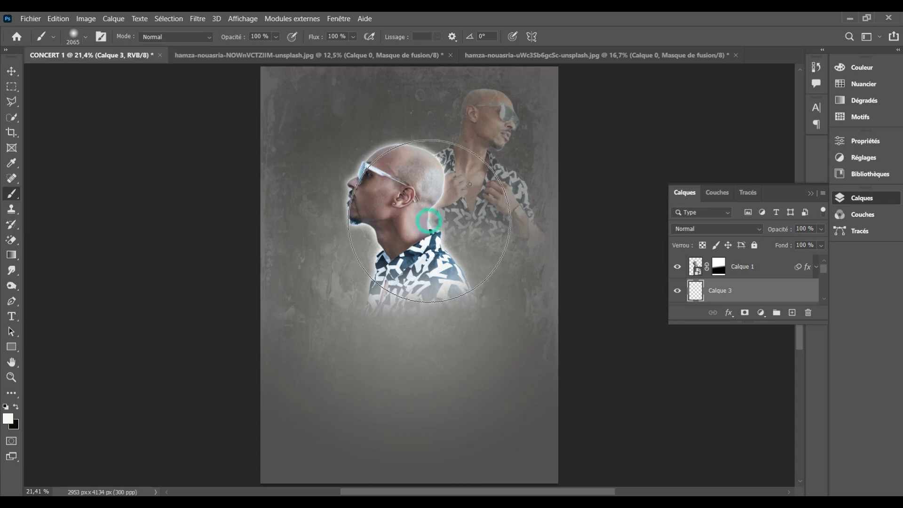
left_click(429, 221)
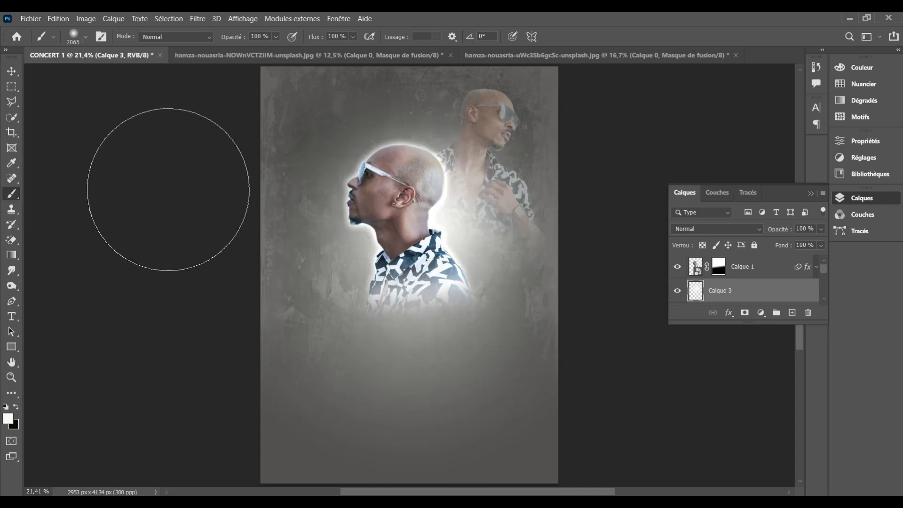
left_click(12, 73)
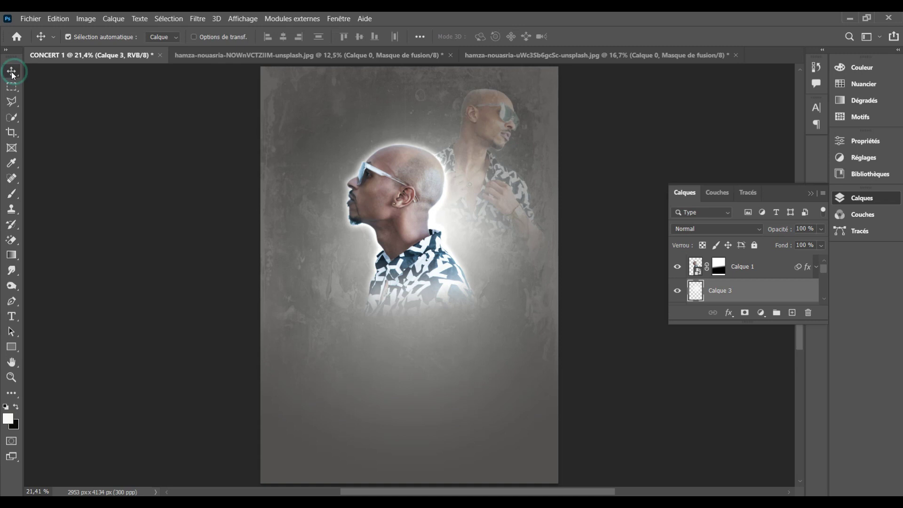
Give Calque 3 an Incrustation couleur (colour overlay) style in burnt orange #c64d0c.
double_click(799, 294)
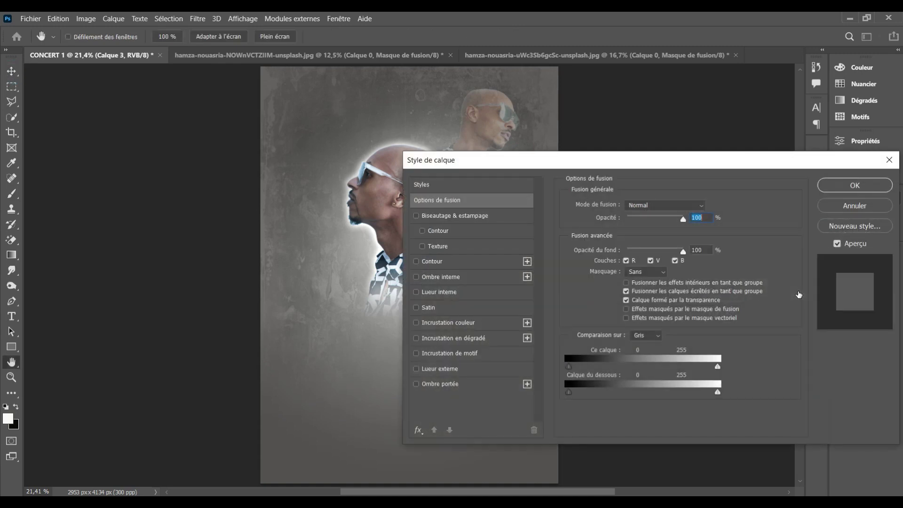
left_click(481, 322)
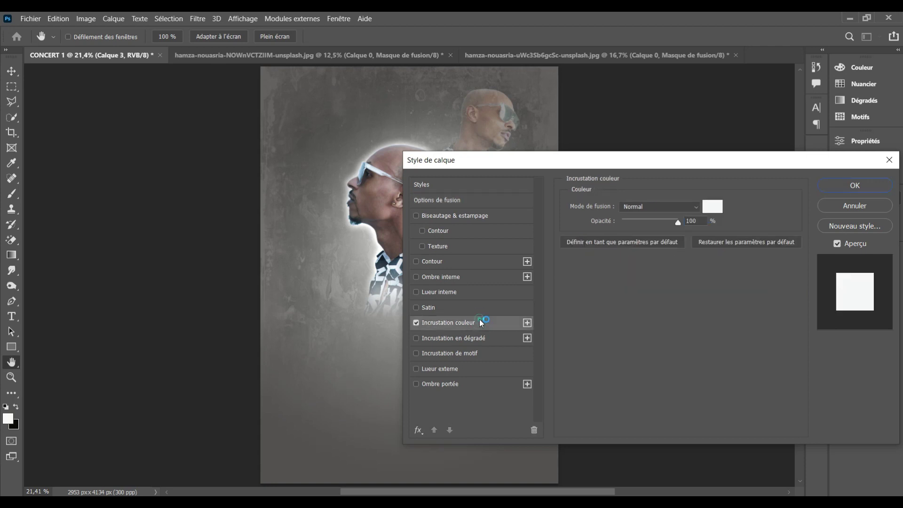
left_click(716, 206)
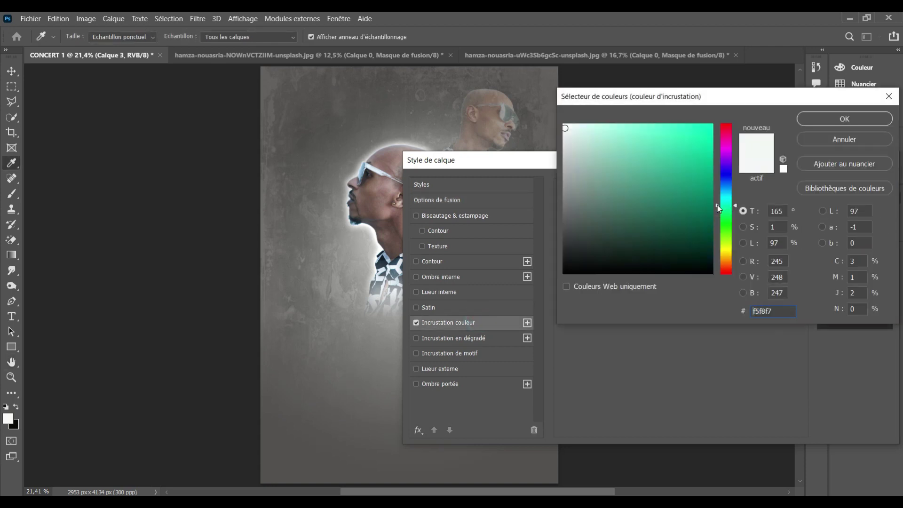
type("c")
key("ctrl+a")
type("c")
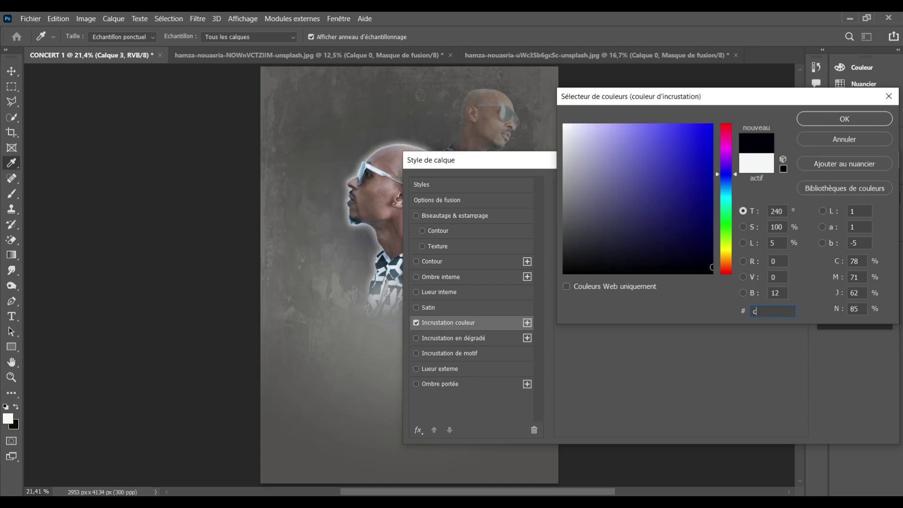
type("64")
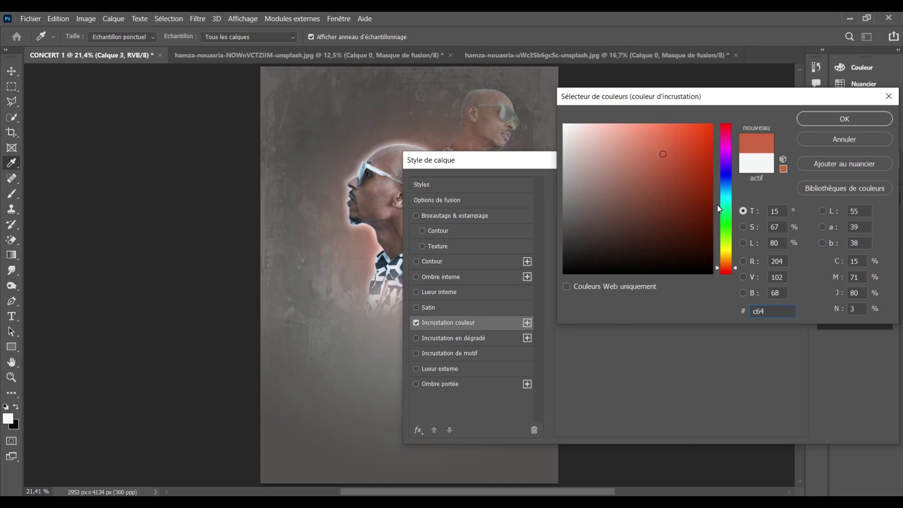
type("d0c")
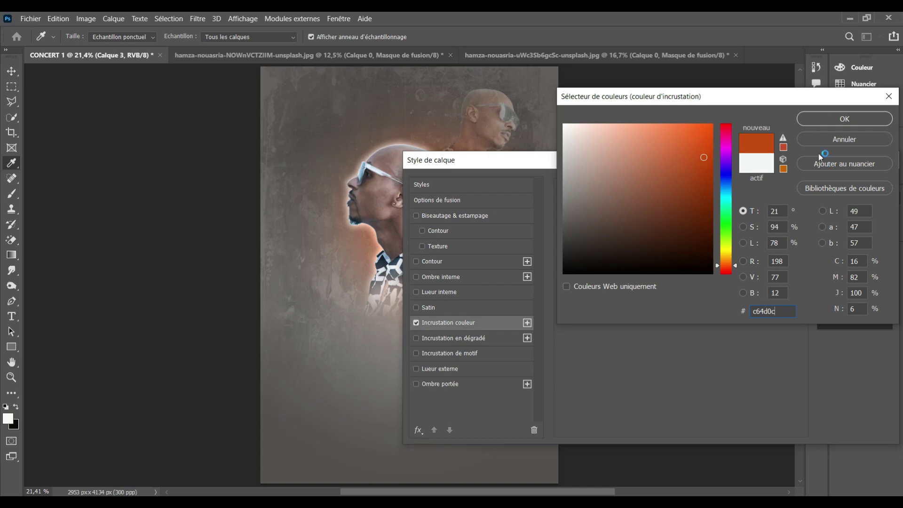
left_click(813, 124)
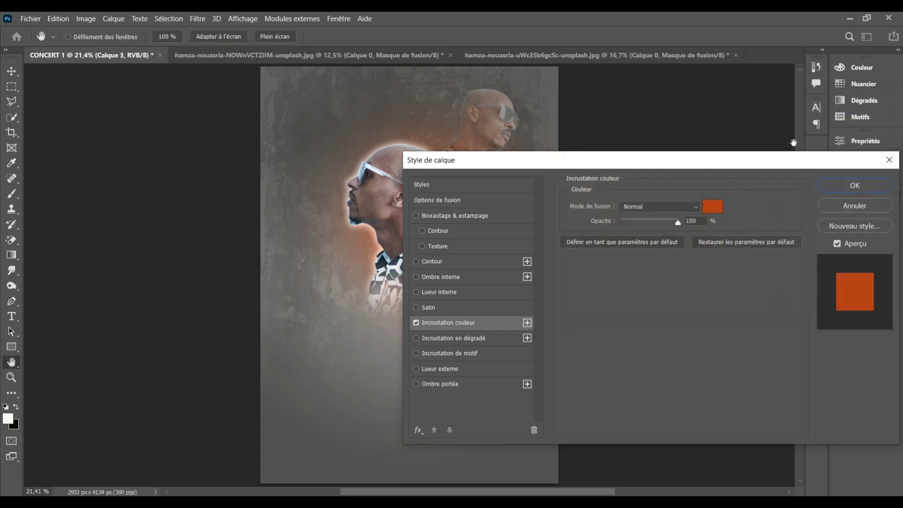
left_click(830, 186)
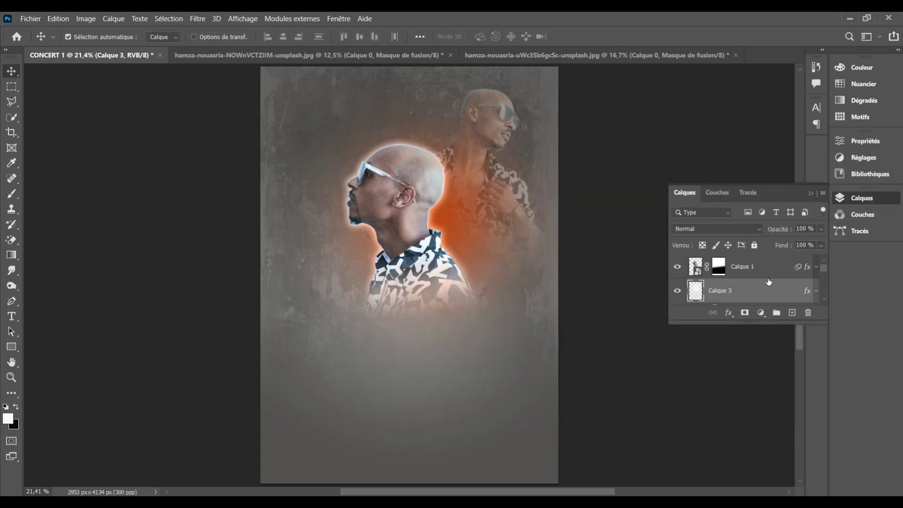
Try the Incrustation blend mode on the glow layer, then revert it to Normal.
left_click(760, 231)
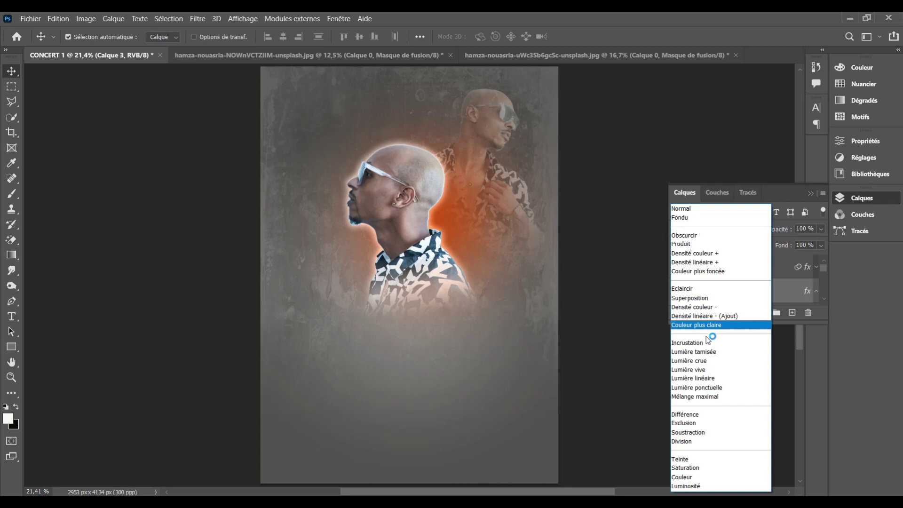
left_click(699, 345)
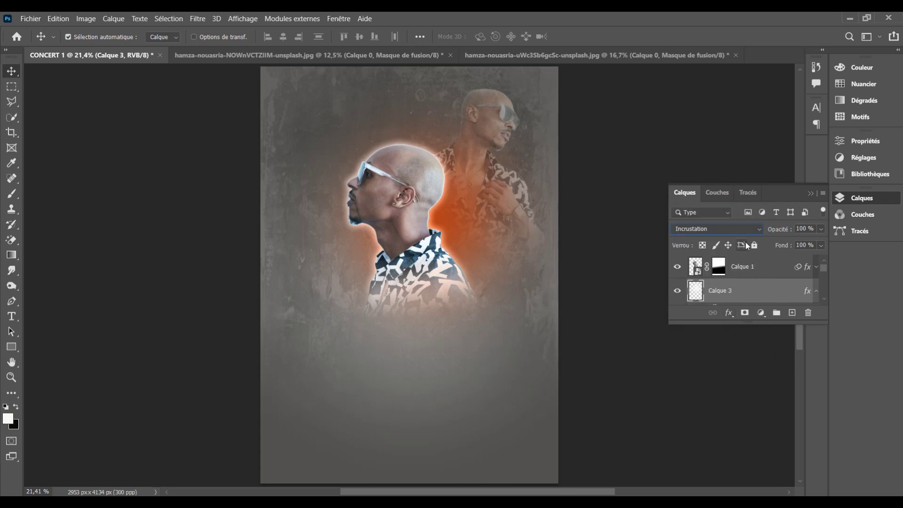
scroll(736, 228, "down", 1)
scroll(735, 228, "down", 2)
scroll(736, 228, "down", 2)
left_click(757, 230)
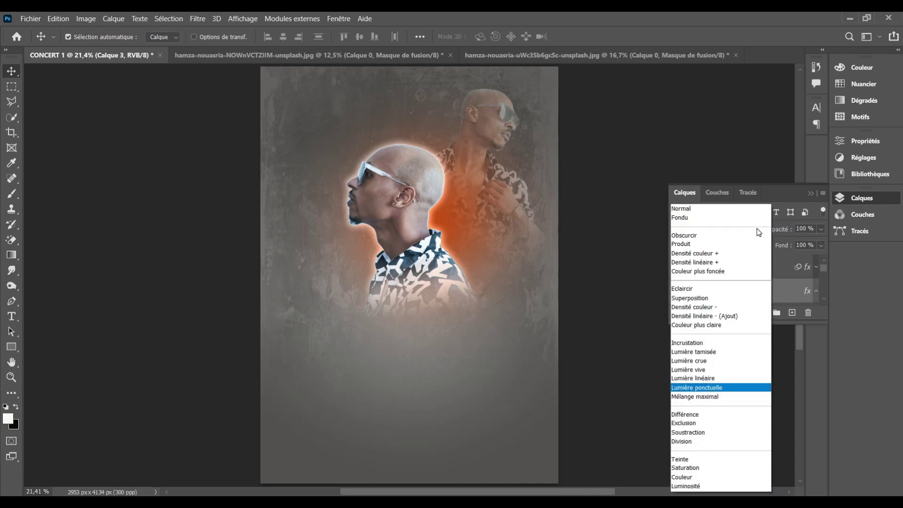
left_click(722, 210)
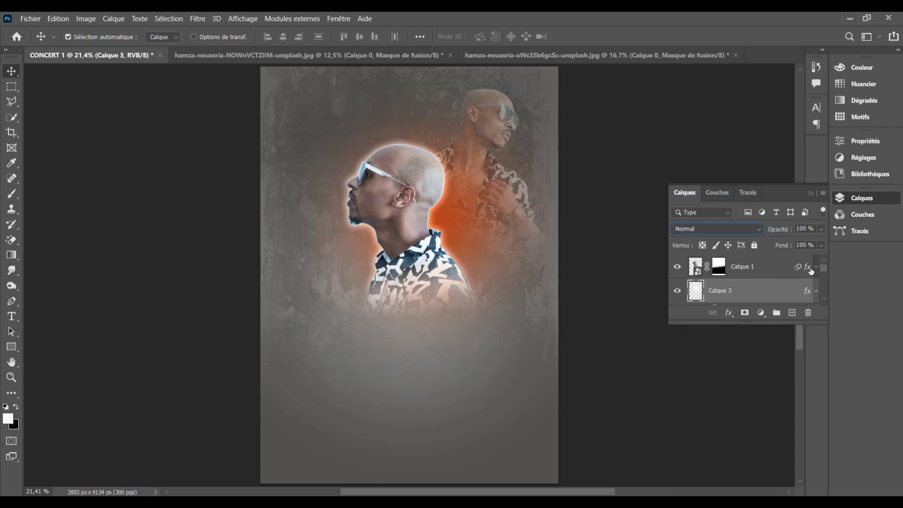
Lower Calque 3's fill to 47% and opacity to about 40% for a softer glow.
left_click(804, 229)
type("93")
key("Return")
scroll(804, 229, "down", 5)
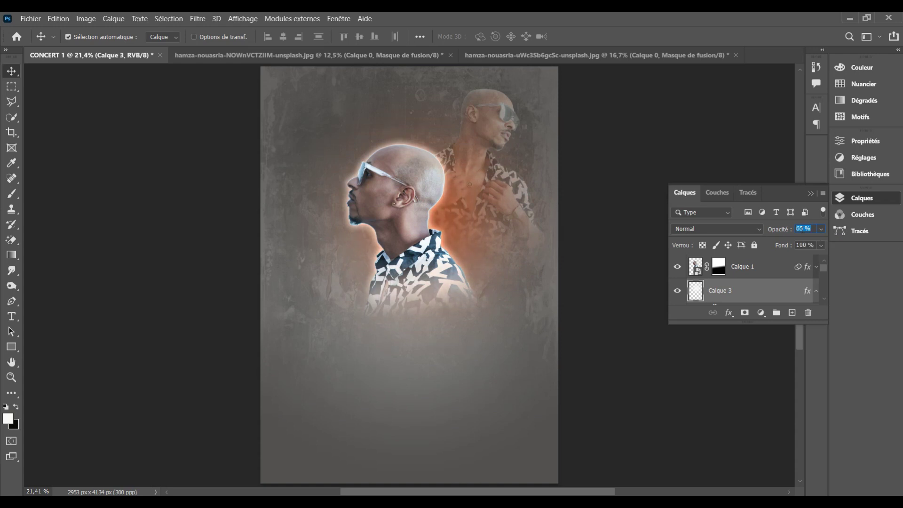
left_click(806, 245)
double_click(807, 246)
type("87")
key("Return")
scroll(807, 245, "down", 10)
scroll(806, 245, "down", 12)
left_click(802, 230)
scroll(803, 230, "down", 1)
scroll(803, 230, "down", 15)
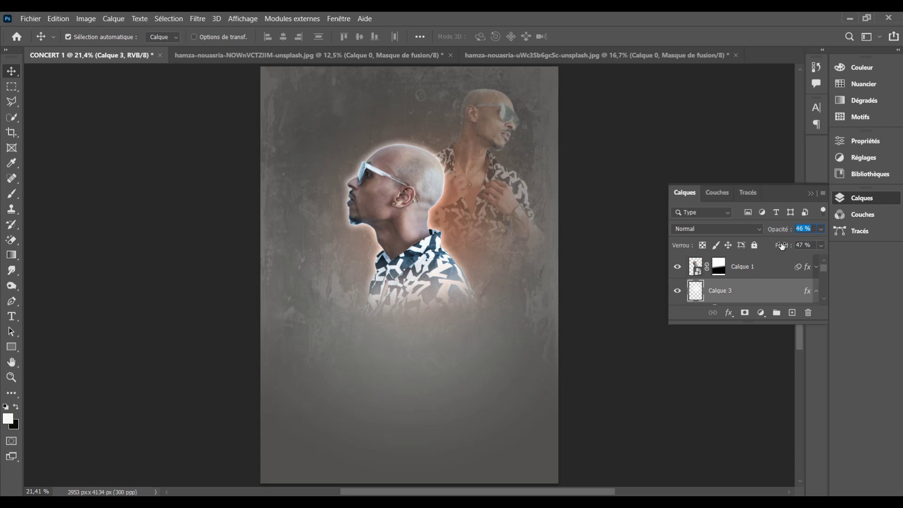
Change Calque 3's blend mode to Incrustation after briefly trying Superposition.
left_click(752, 230)
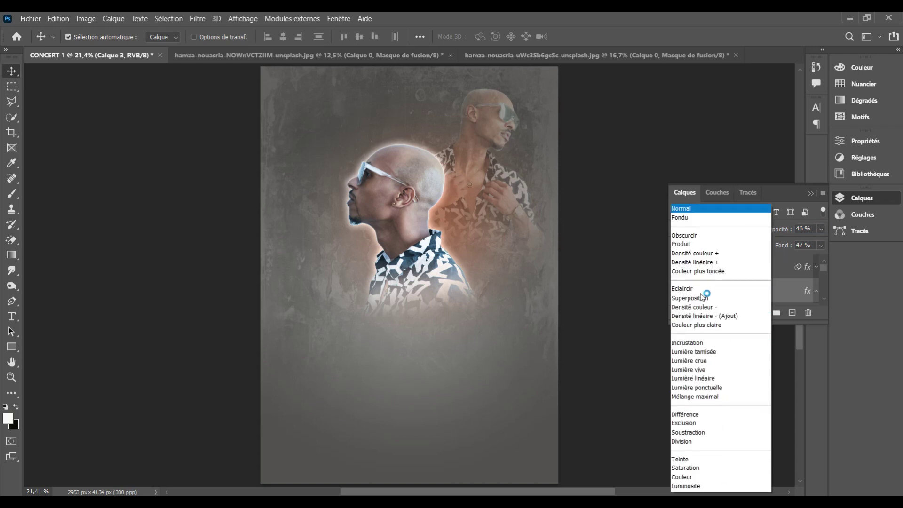
left_click(702, 299)
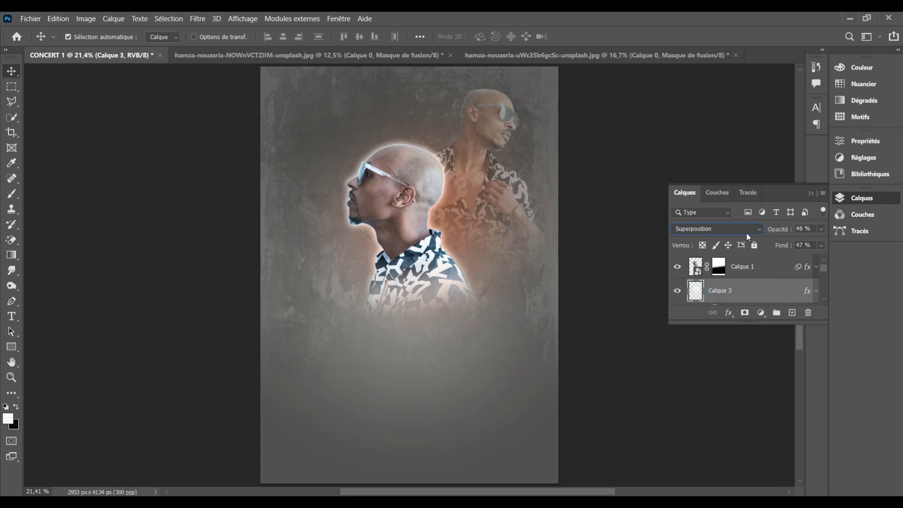
scroll(743, 233, "down", 2)
scroll(744, 233, "down", 1)
scroll(744, 233, "down", 1)
scroll(743, 233, "down", 3)
left_click(758, 229)
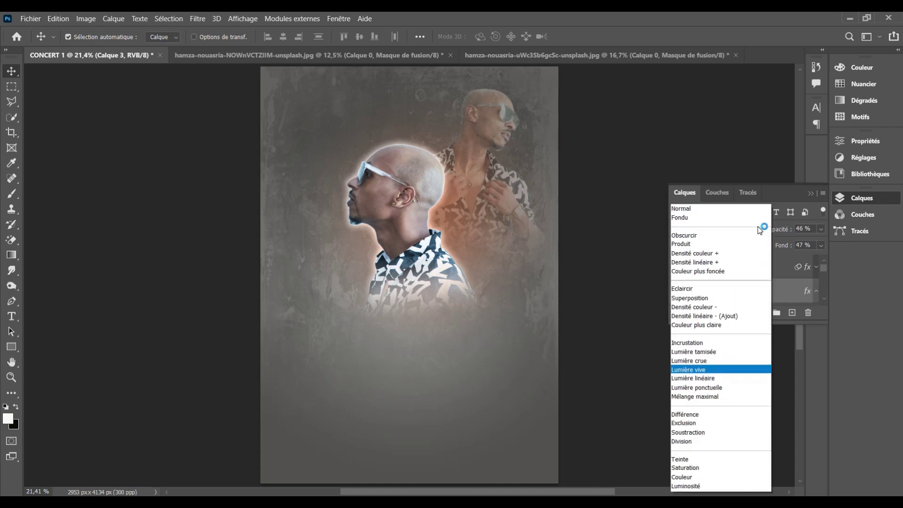
left_click(700, 343)
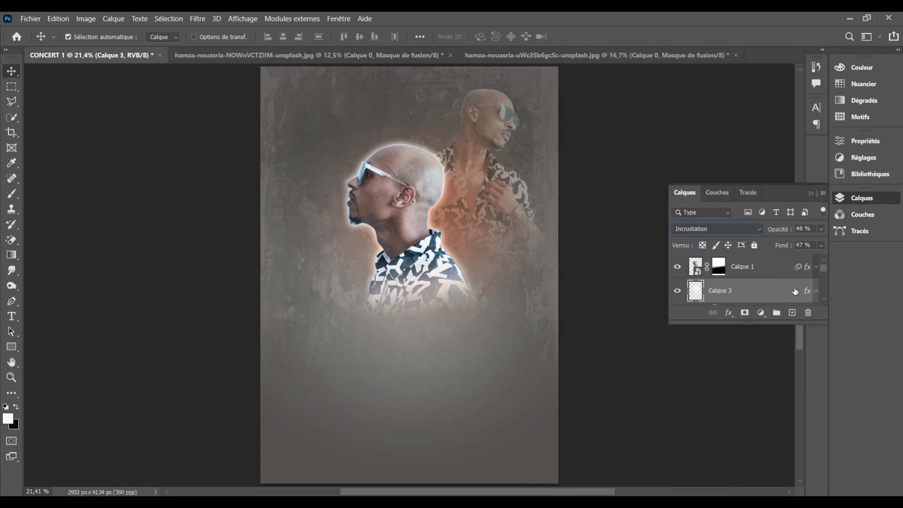
scroll(826, 297, "down", 2)
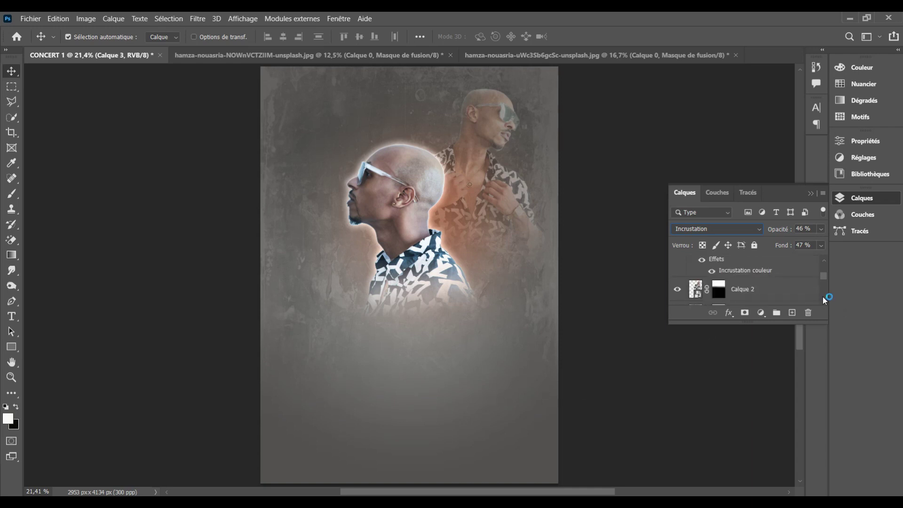
scroll(823, 296, "down", 2)
Recolour the Fond 1 fill layer from grey to light peach f5b796.
left_click(700, 290)
double_click(700, 290)
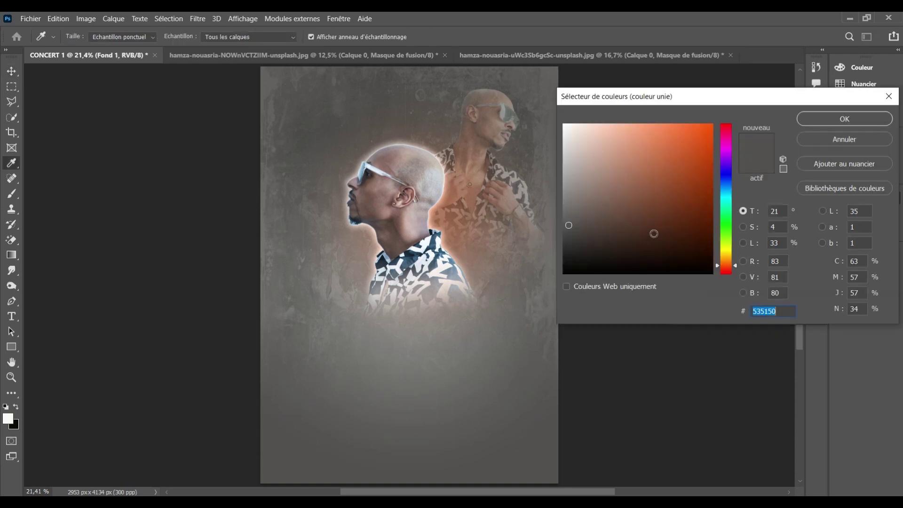
left_click(659, 233)
left_click_drag(661, 233, 699, 228)
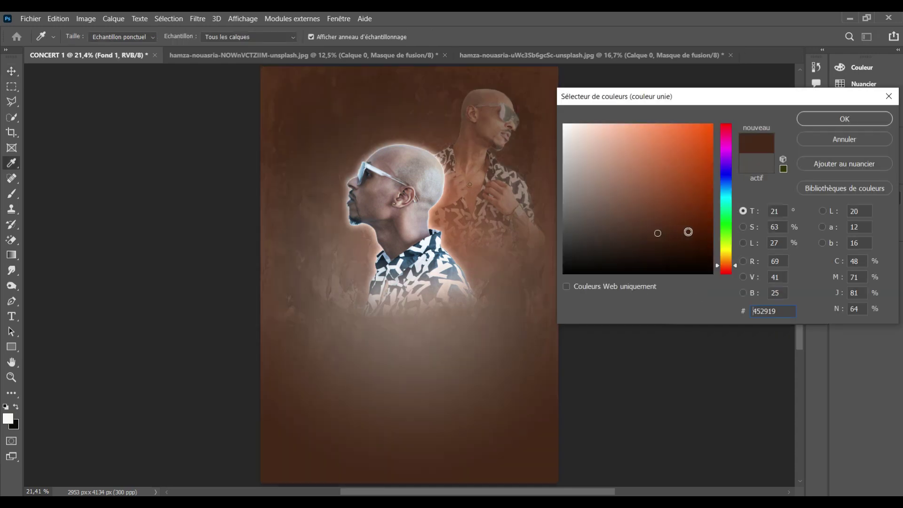
left_click_drag(699, 227, 709, 223)
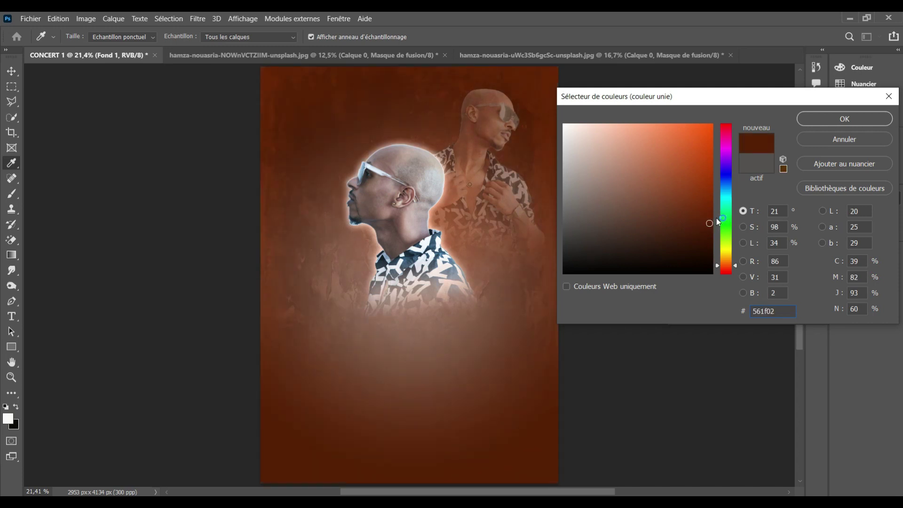
left_click(710, 195)
left_click_drag(709, 196, 676, 177)
left_click(659, 139)
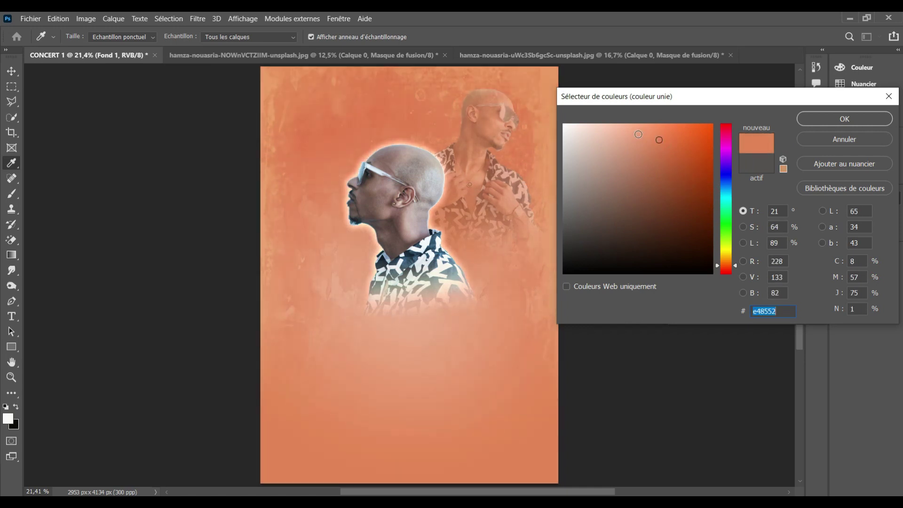
left_click(639, 134)
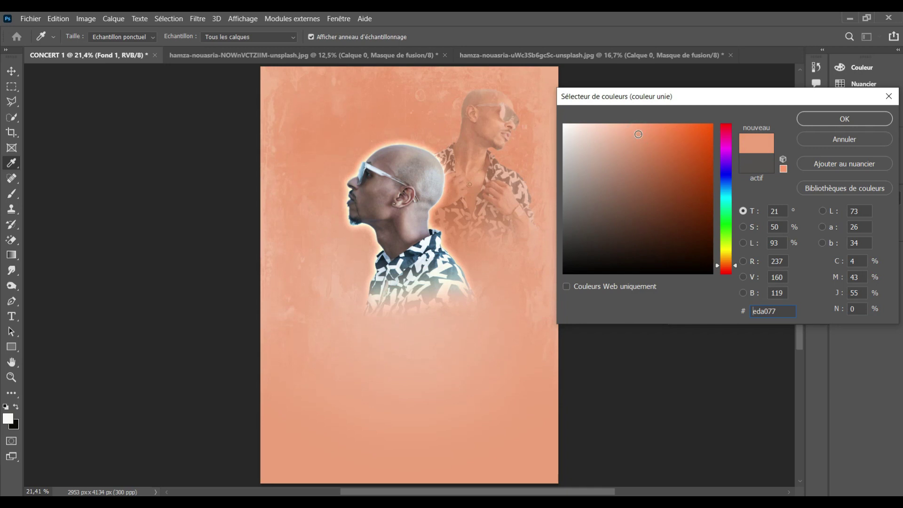
left_click(622, 129)
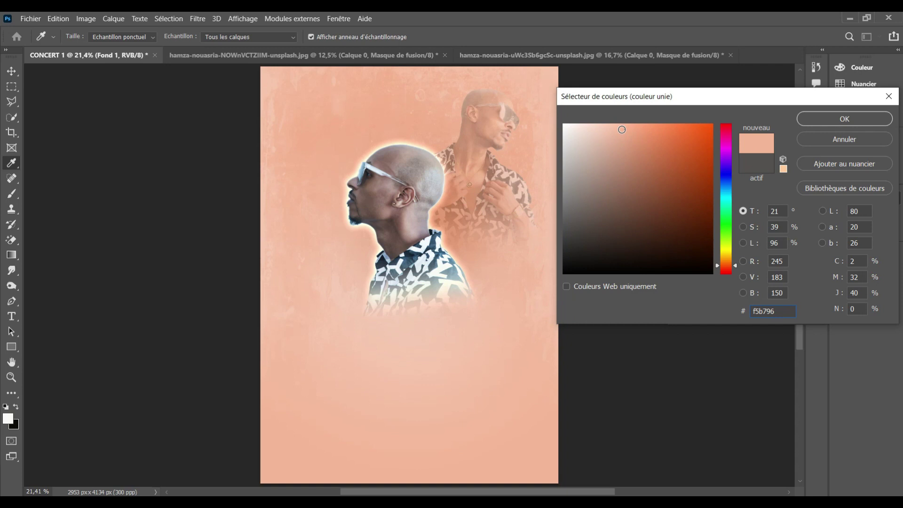
left_click(819, 124)
left_click(819, 123)
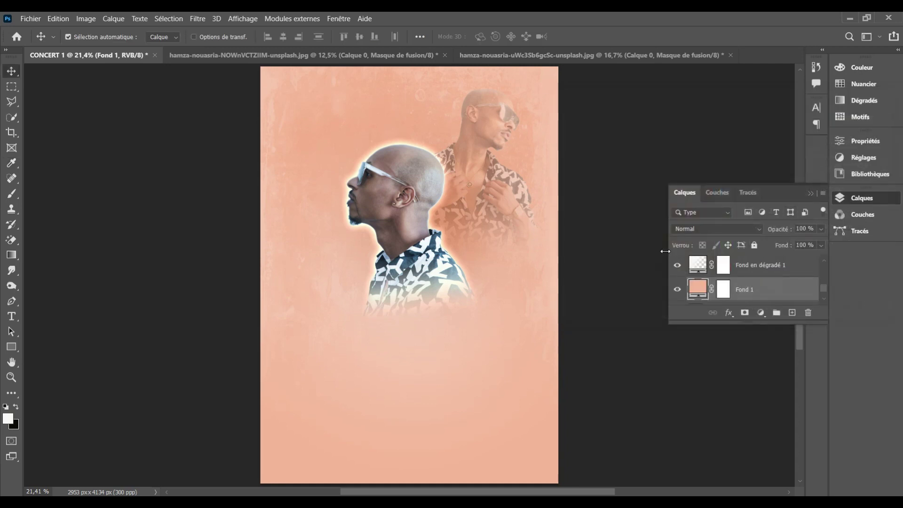
Free-transform Calque 1's profile portrait up to about 121% and shift it slightly lower.
left_click(411, 199)
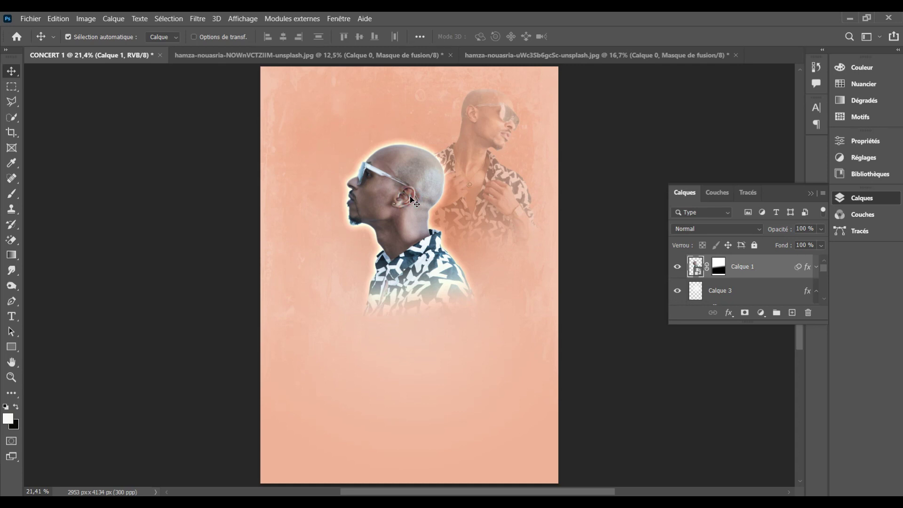
key("ctrl+t")
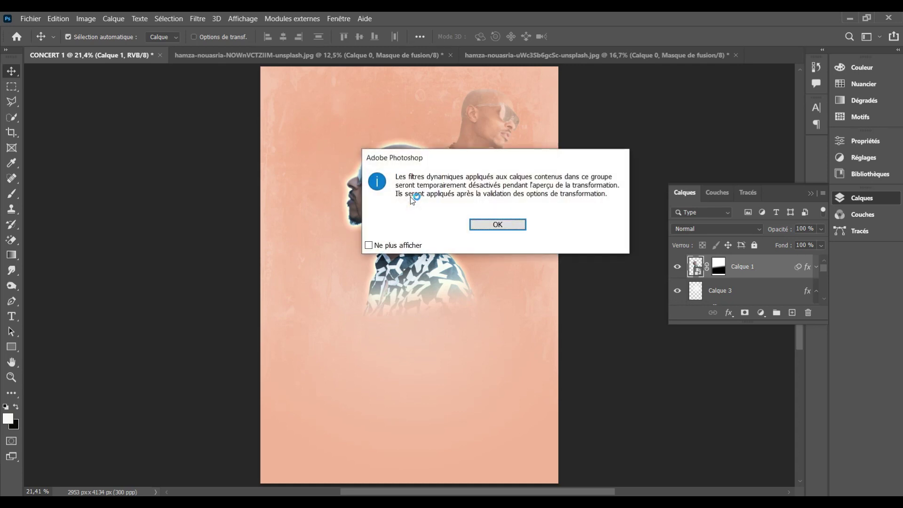
left_click(481, 223)
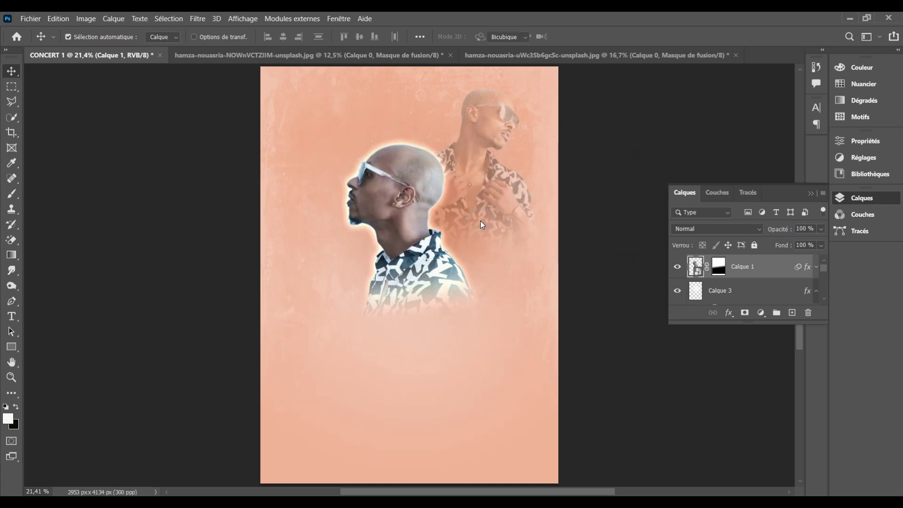
left_click_drag(347, 145, 304, 111)
left_click_drag(397, 161, 412, 182)
key("Return")
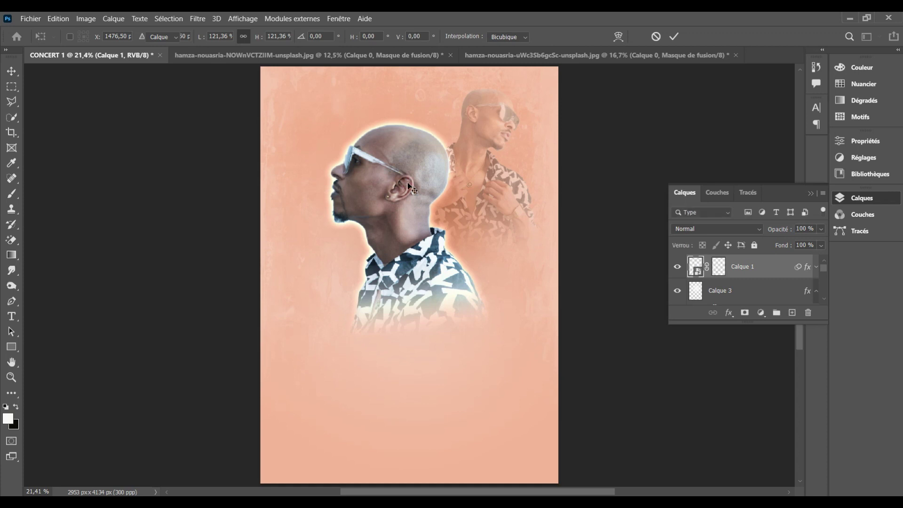
key("Return")
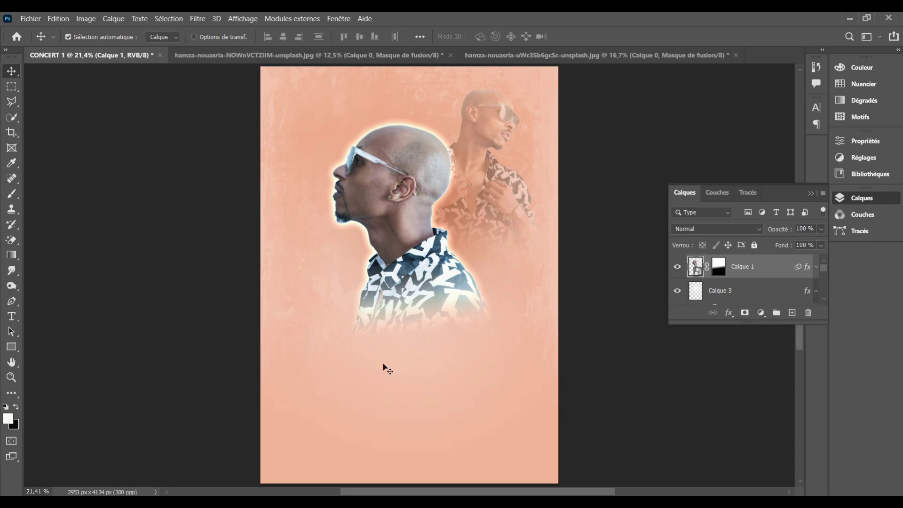
Close the standing man source photo without saving changes.
left_click(671, 56)
left_click(736, 55)
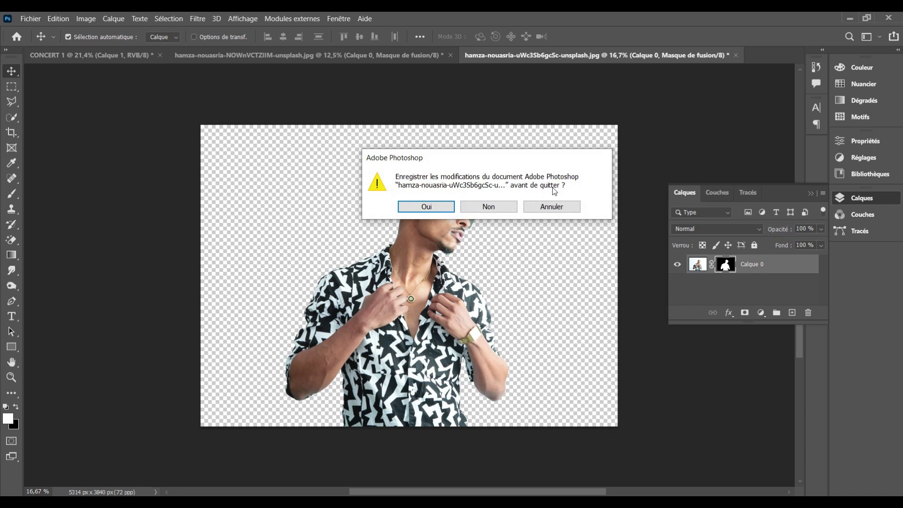
left_click(494, 209)
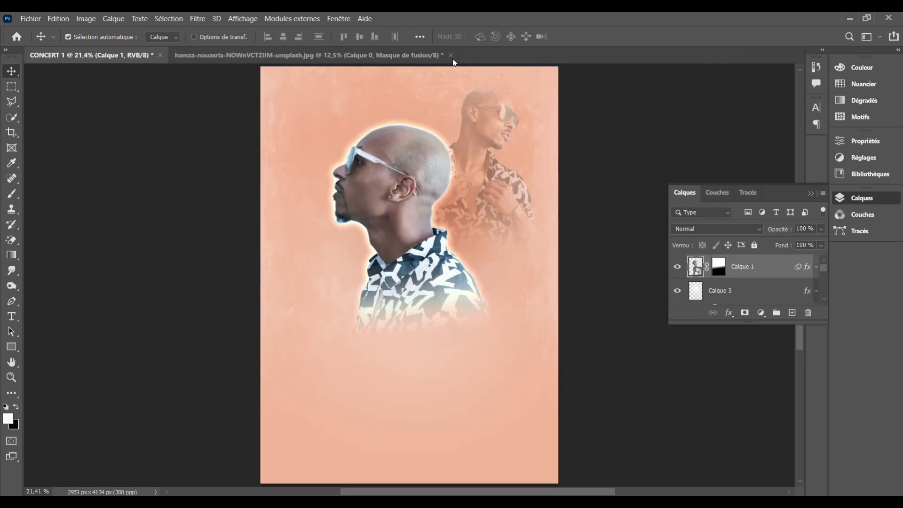
Close the profile source photo without saving changes.
left_click(431, 55)
left_click(450, 55)
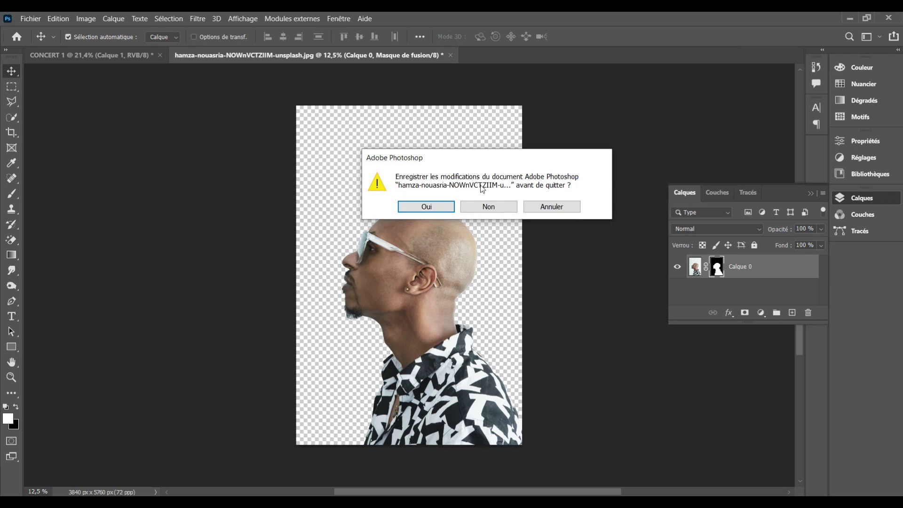
left_click(487, 206)
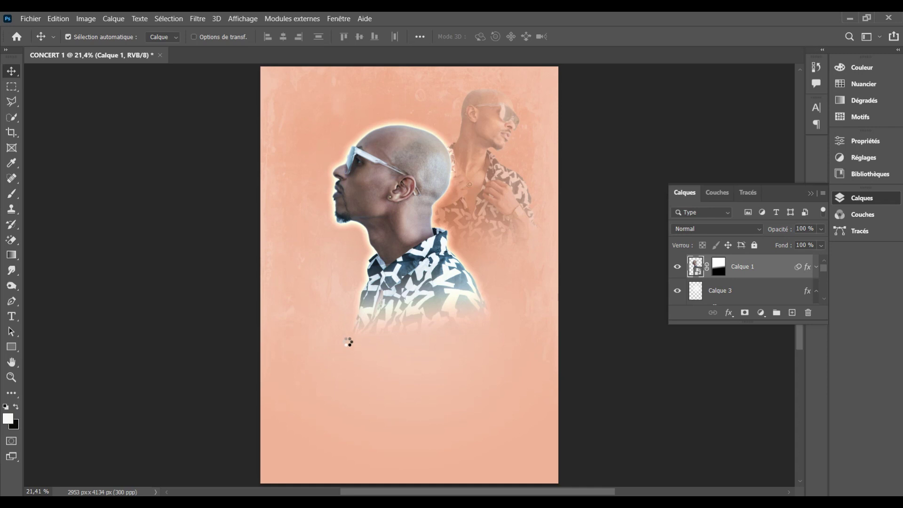
Start a Lorem Ipsum text line below the portrait at 30 pt.
key("t")
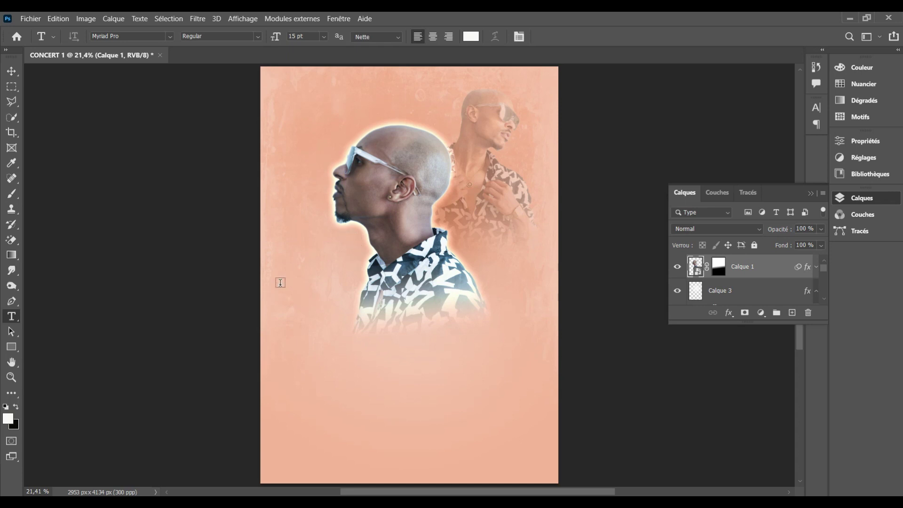
left_click(331, 342)
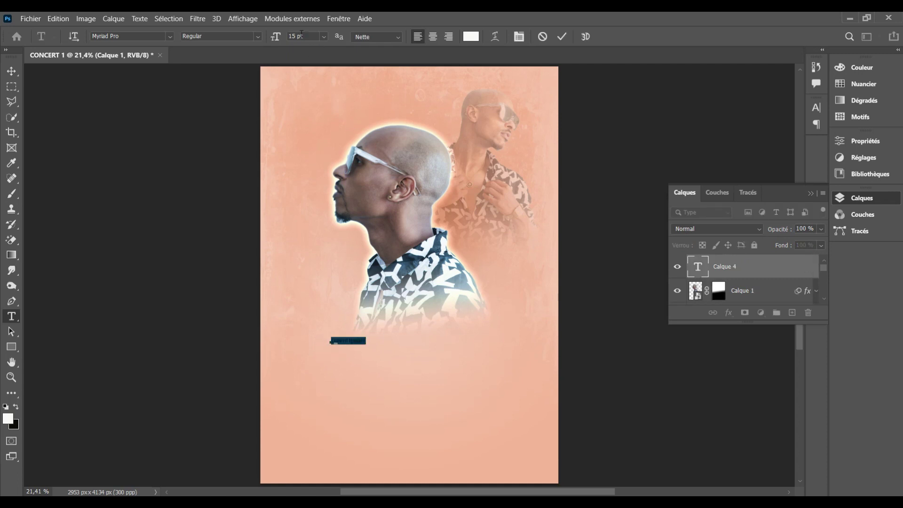
left_click(295, 37)
left_click(295, 36)
double_click(294, 36)
type("30")
key("Return")
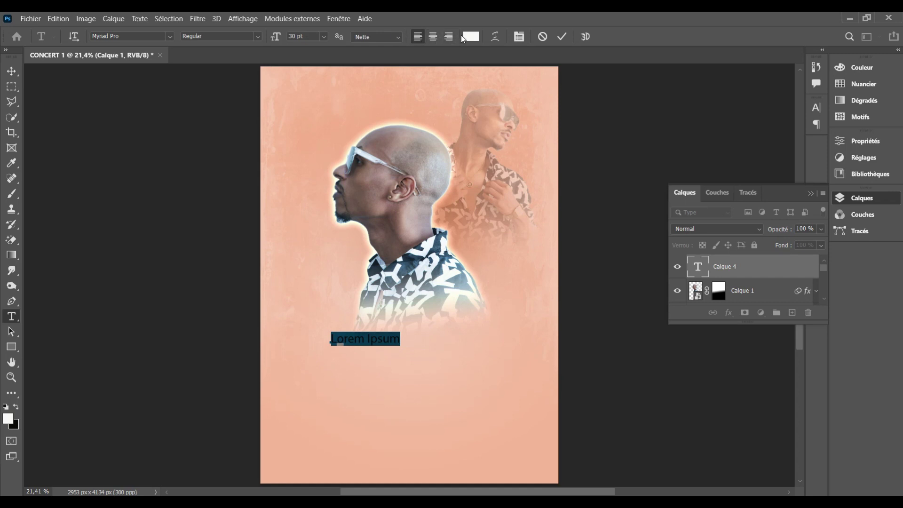
Set the text colour to near-black 101010.
left_click(469, 38)
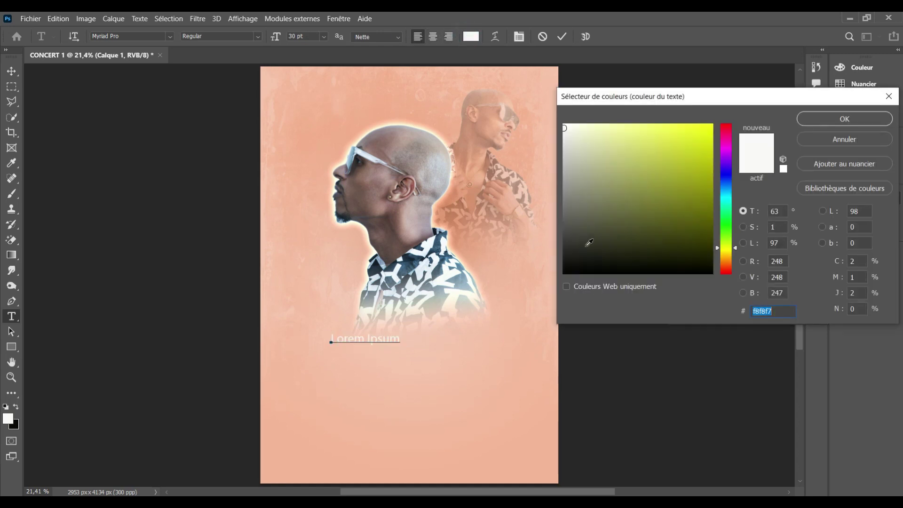
left_click(572, 254)
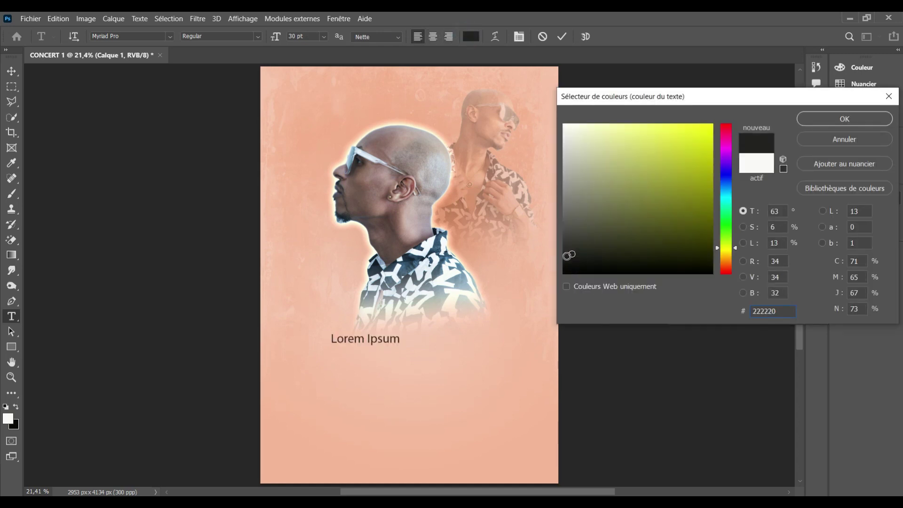
left_click(565, 264)
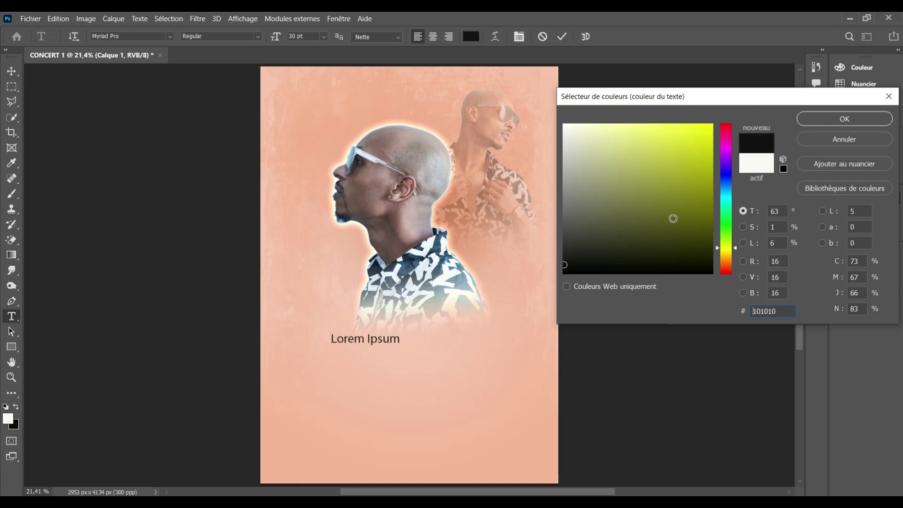
left_click(806, 125)
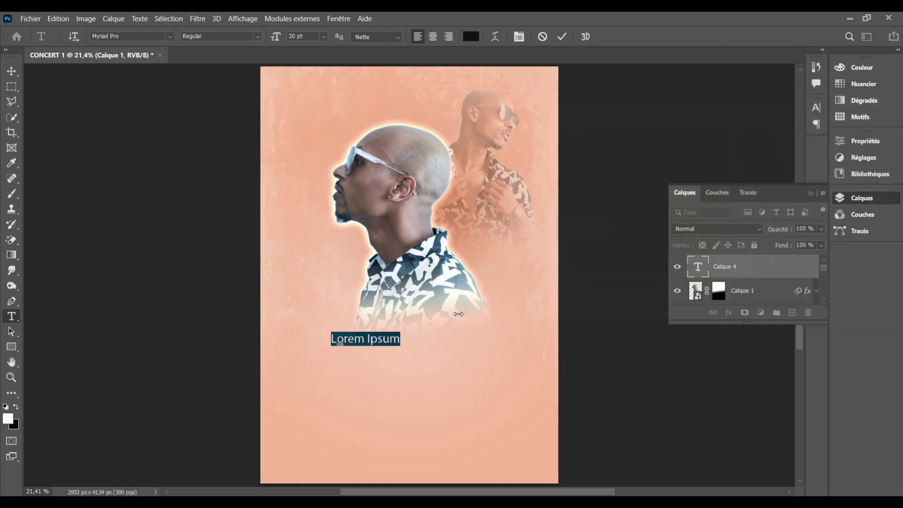
Type the title 'Dj Fnegy' and set it in the Great Vibes font.
type("D")
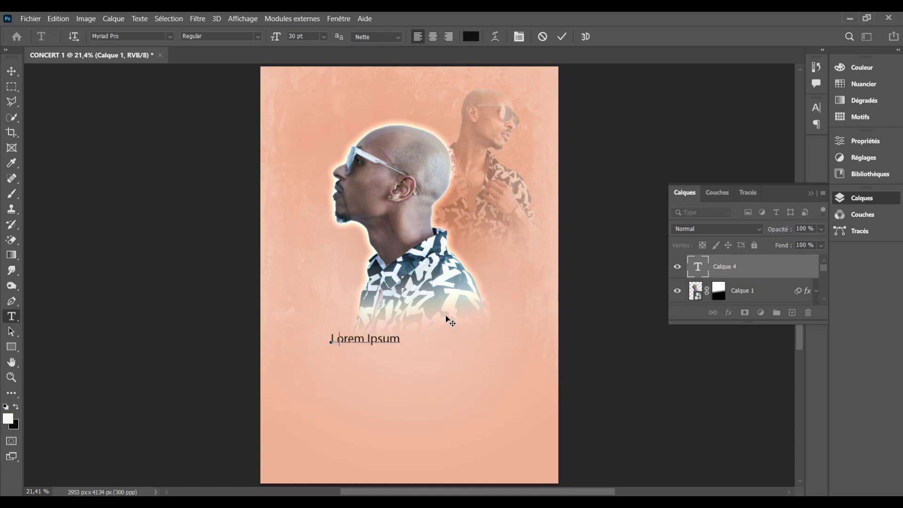
type("j")
type(" F")
type("ner")
type("gy")
key("ctrl+a")
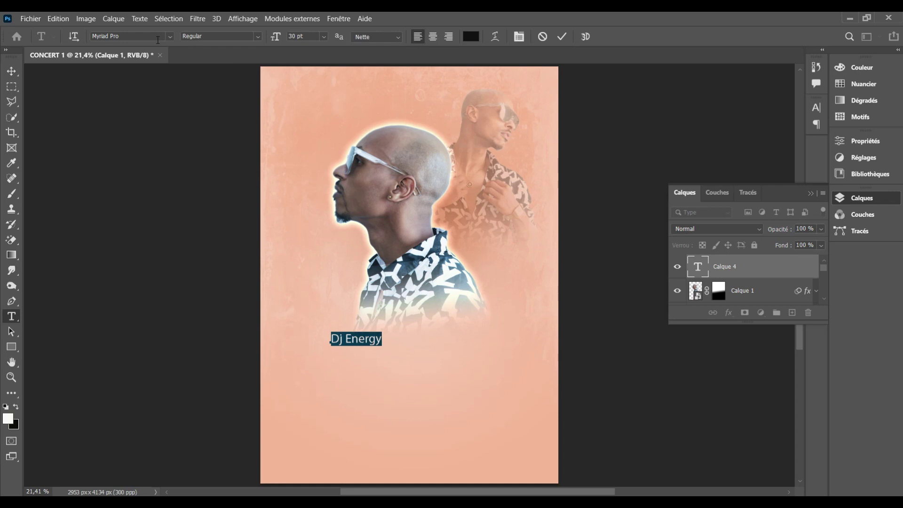
left_click(139, 36)
left_click(170, 37)
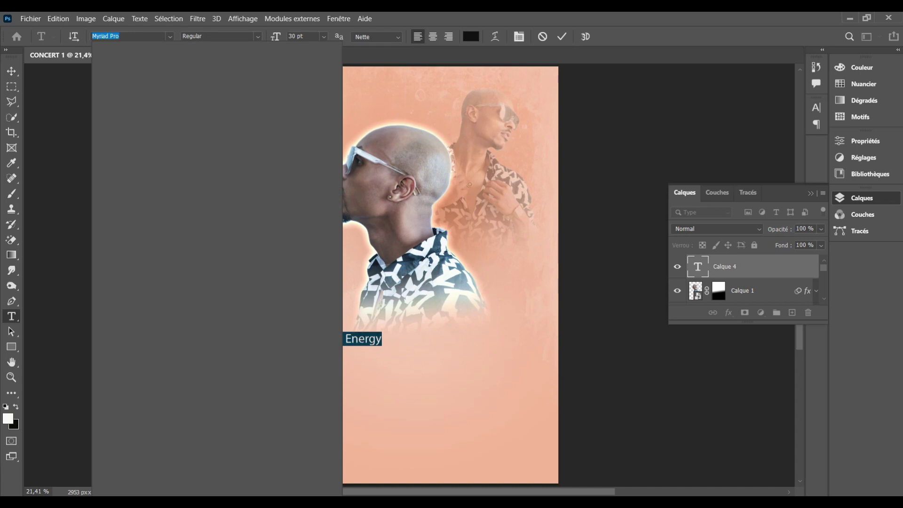
type("great")
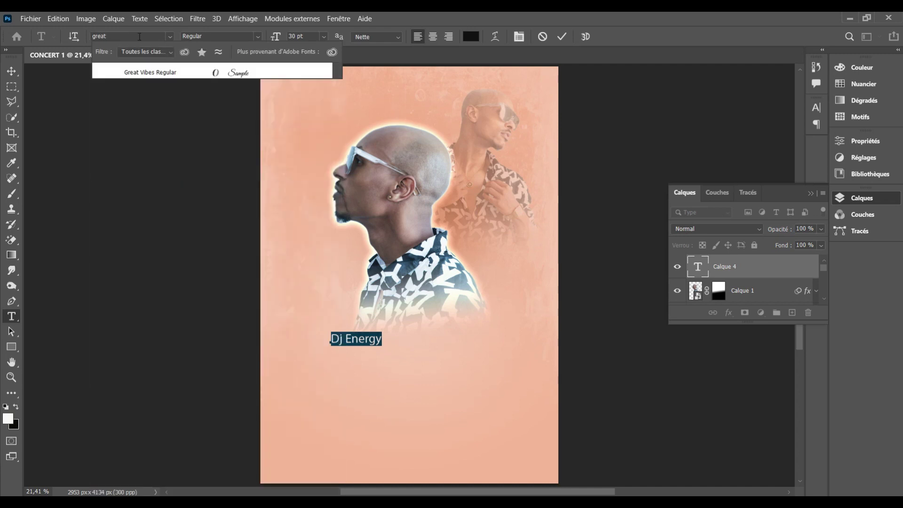
left_click(146, 74)
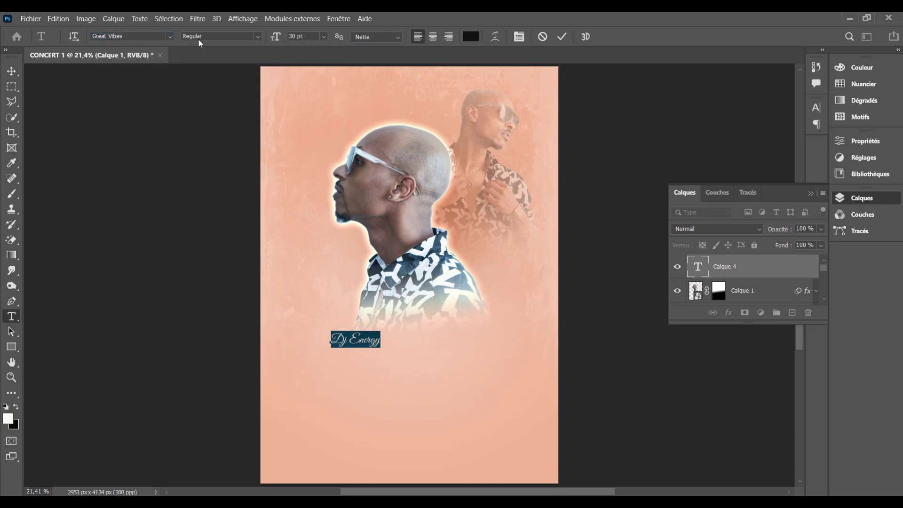
Enlarge the title to 150 pt, commit, and move it left under the portrait.
left_click(293, 36)
type("15")
key("Return")
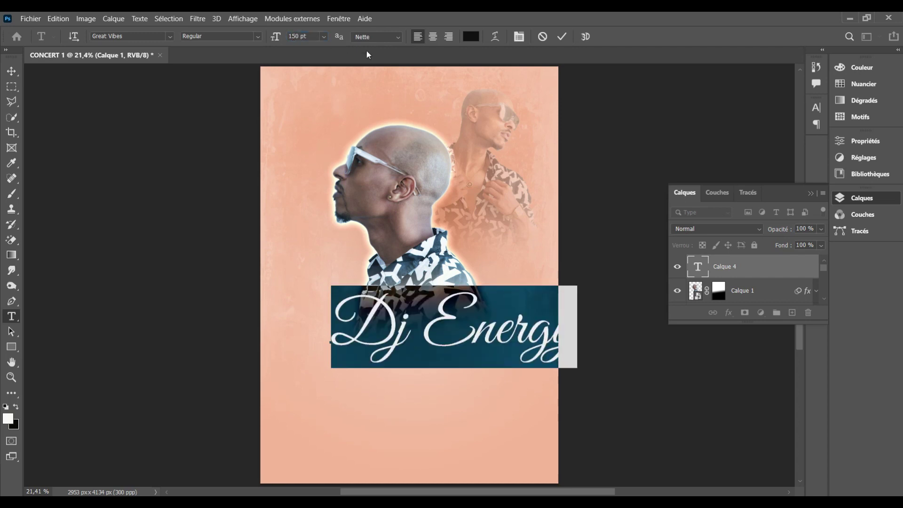
left_click(561, 39)
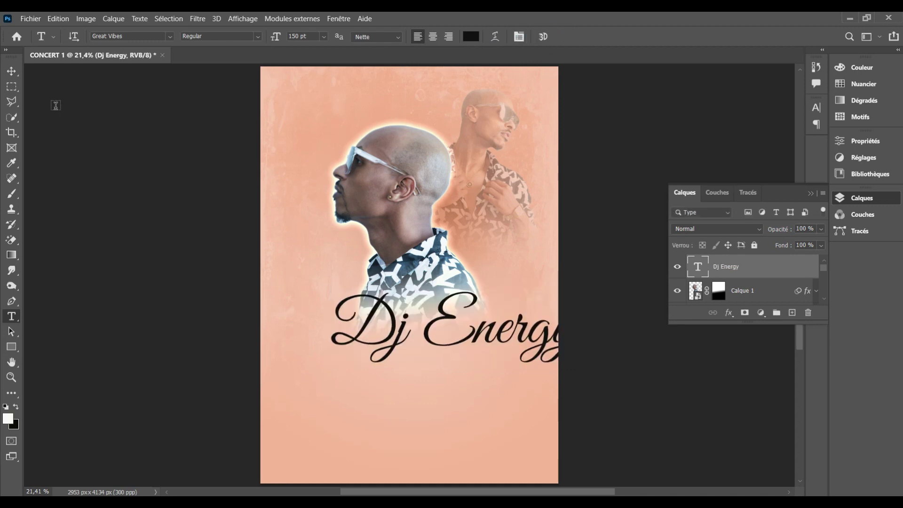
left_click(12, 72)
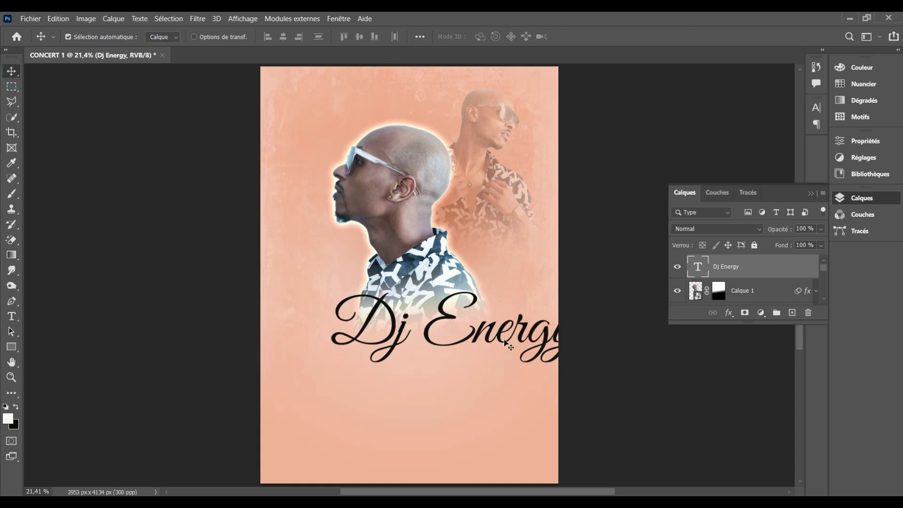
mouse_move(490, 332)
left_mouse_down()
mouse_move(418, 324)
mouse_move(443, 322)
left_mouse_up()
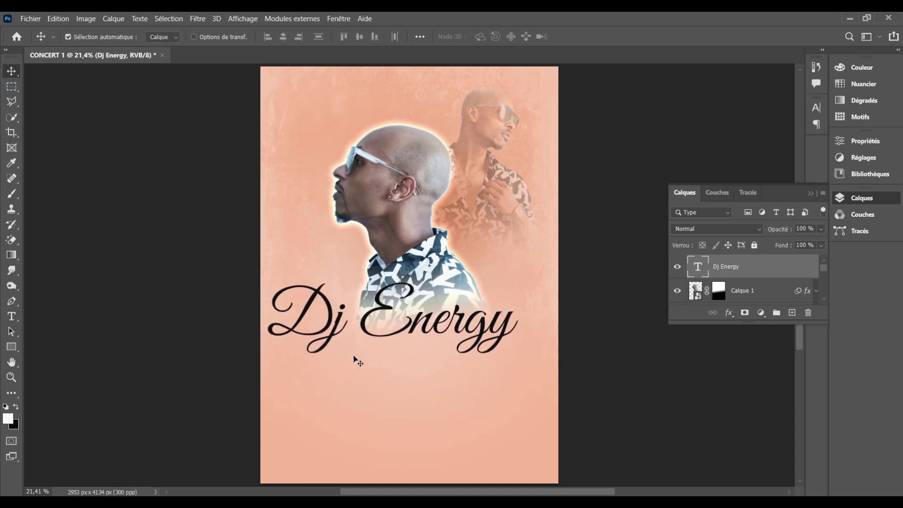
Re-enter the title text and select all of it.
key("t")
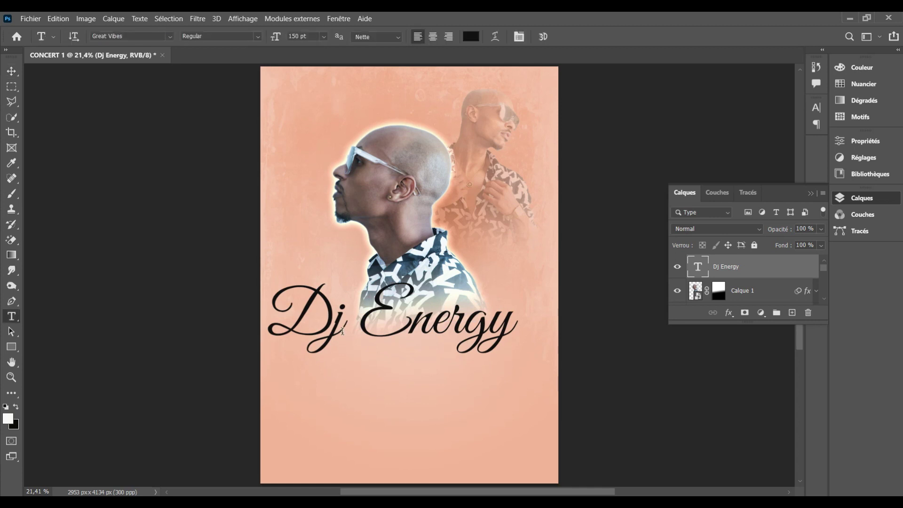
left_click(342, 330)
key("ctrl+a")
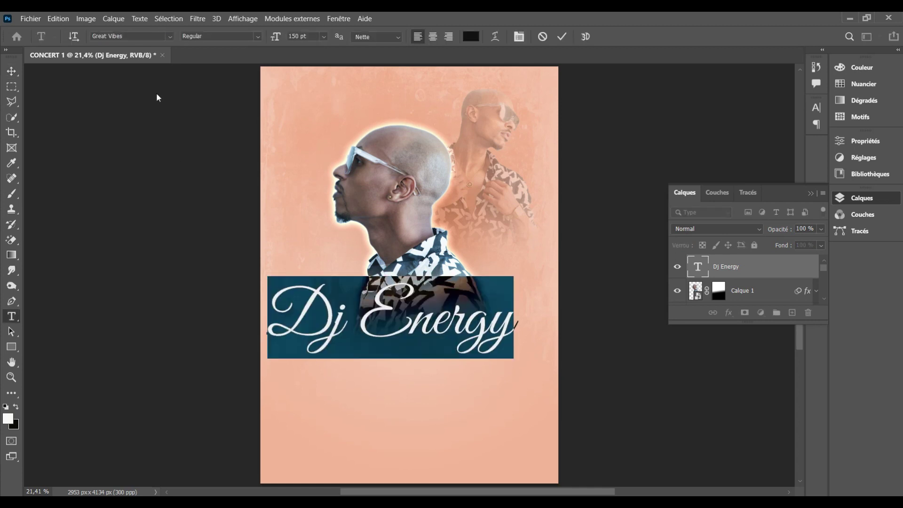
Change the title font to Bebas Neue and colour it mid-grey 6d6d6a.
left_click(126, 36)
type("Bebas Neue")
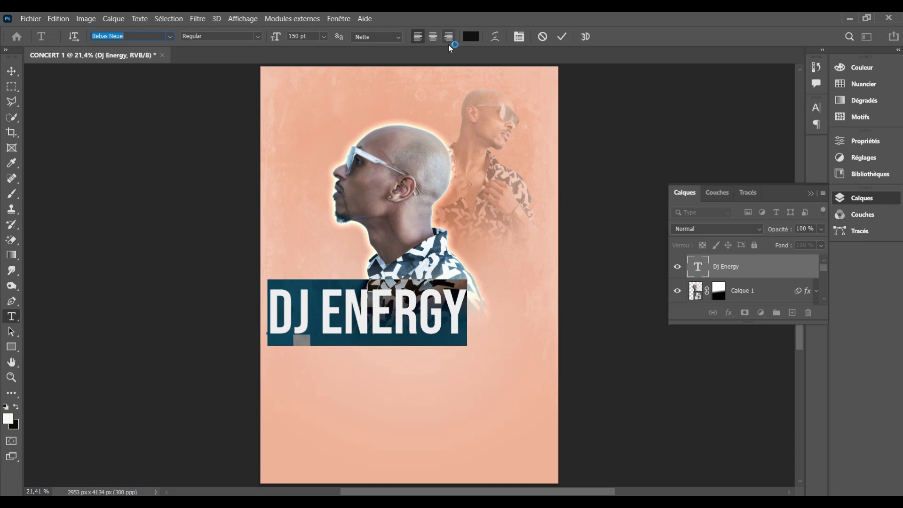
left_click(472, 38)
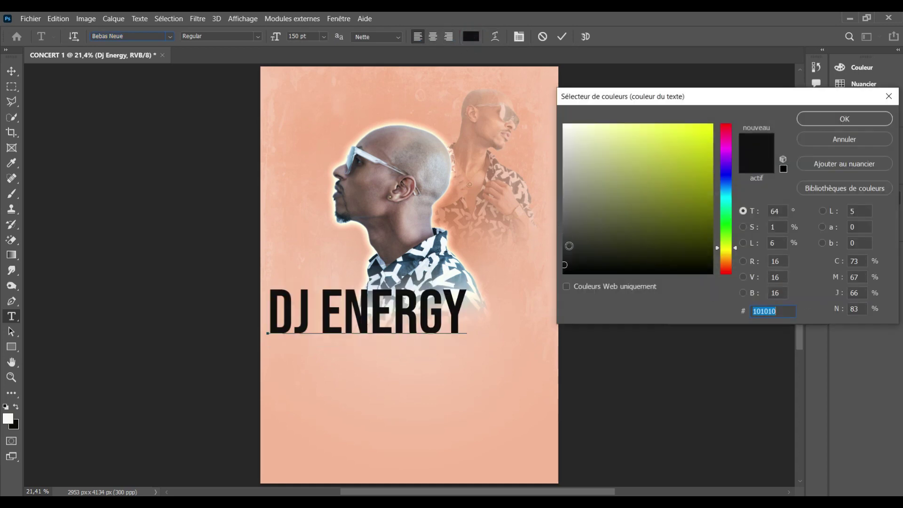
left_click(570, 250)
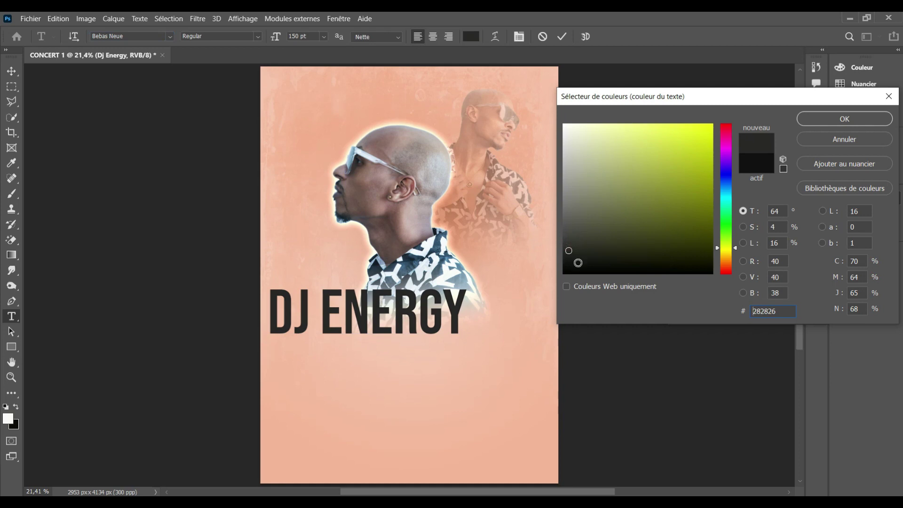
left_click(578, 263)
left_click(570, 250)
left_click(568, 229)
left_click(568, 210)
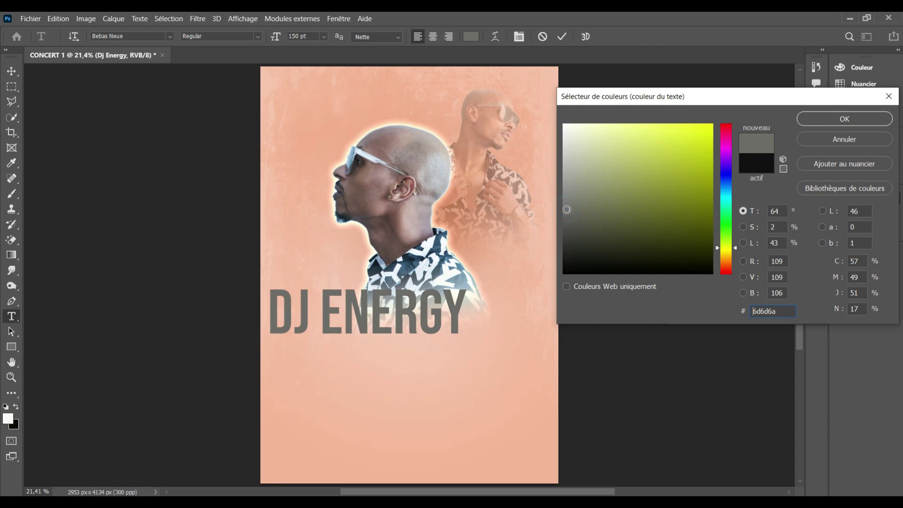
left_click(831, 120)
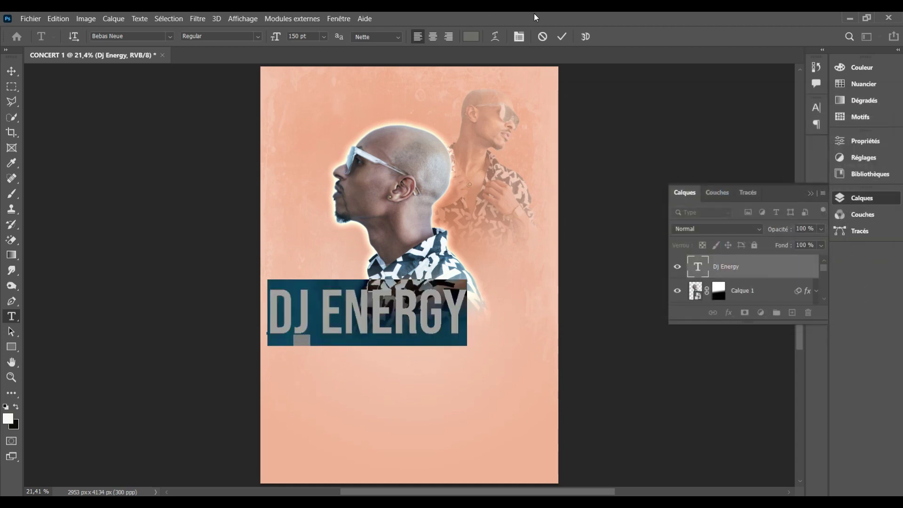
Commit the title and centre it beneath the portrait with small nudges.
left_click(563, 37)
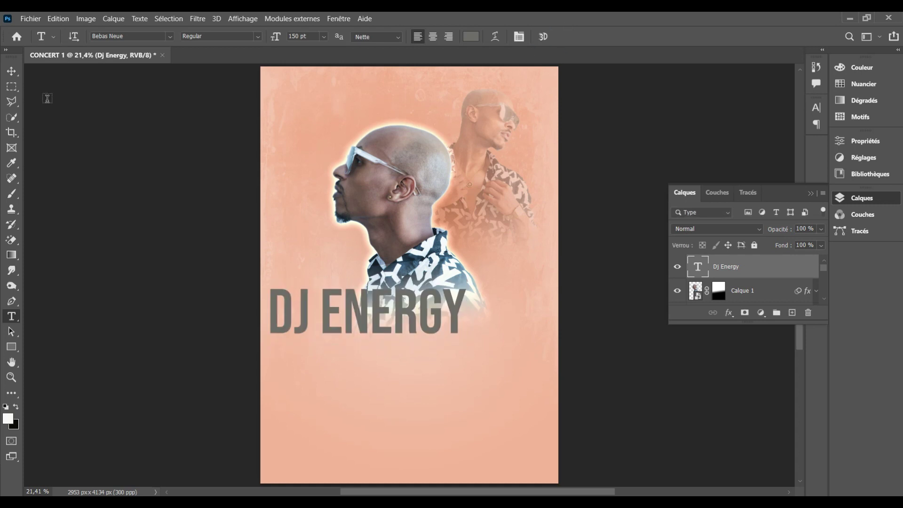
left_click(11, 72)
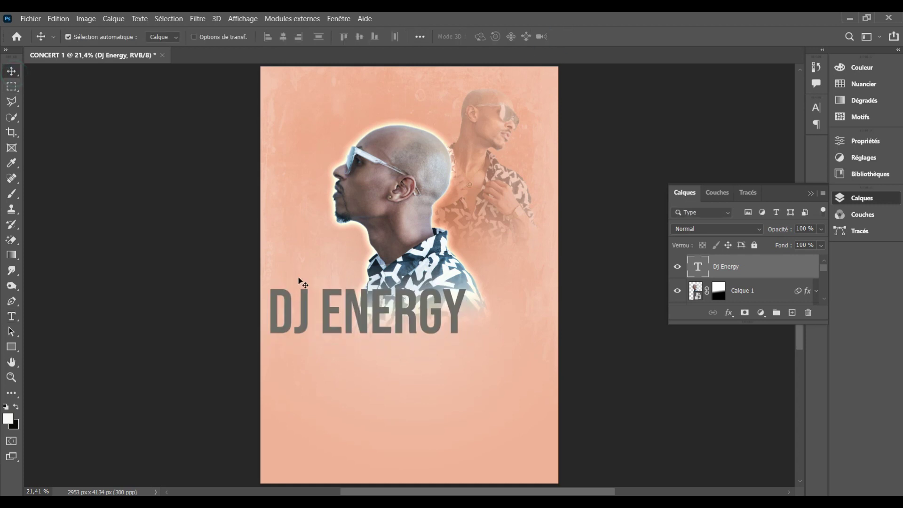
mouse_move(348, 315)
left_mouse_down()
mouse_move(421, 338)
mouse_move(397, 333)
left_mouse_up()
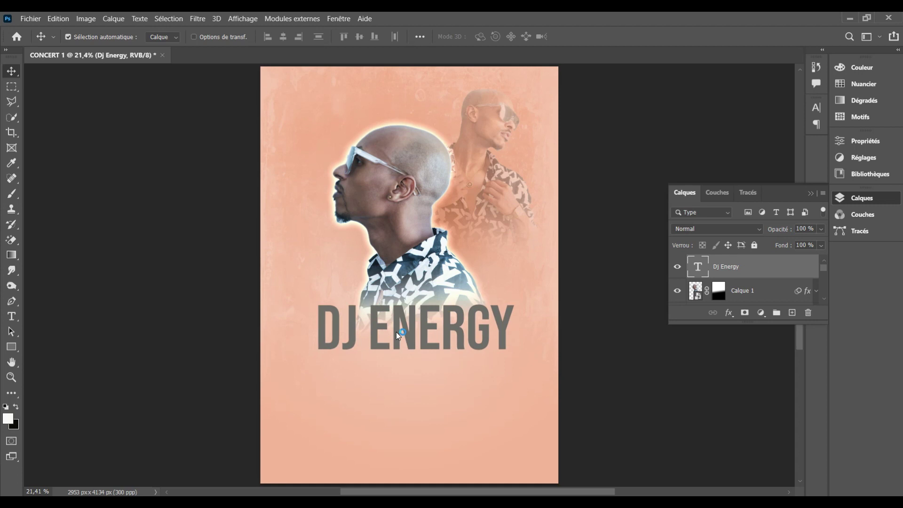
key("shift+Up")
key("shift+Left")
key("shift+Left")
key("shift+Left")
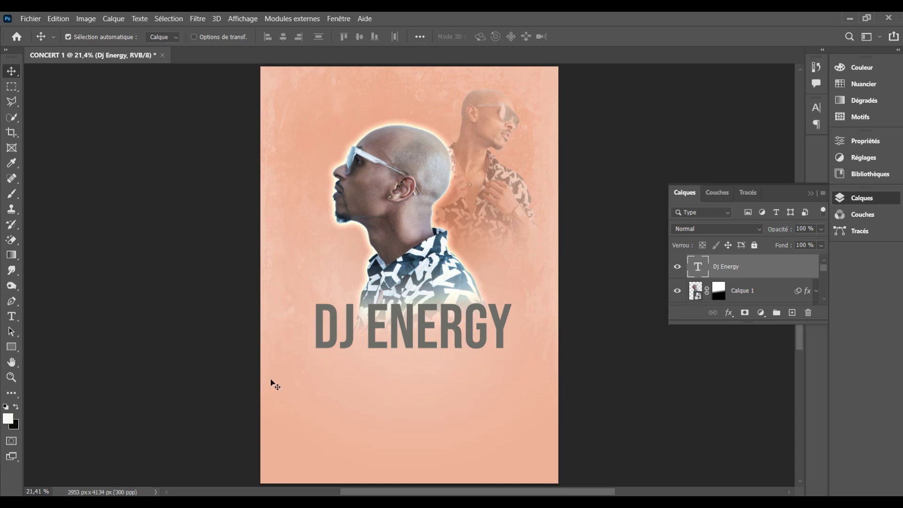
Create a text line reading 'EN CONCERT' below the title and select it.
key("t")
left_click(288, 403)
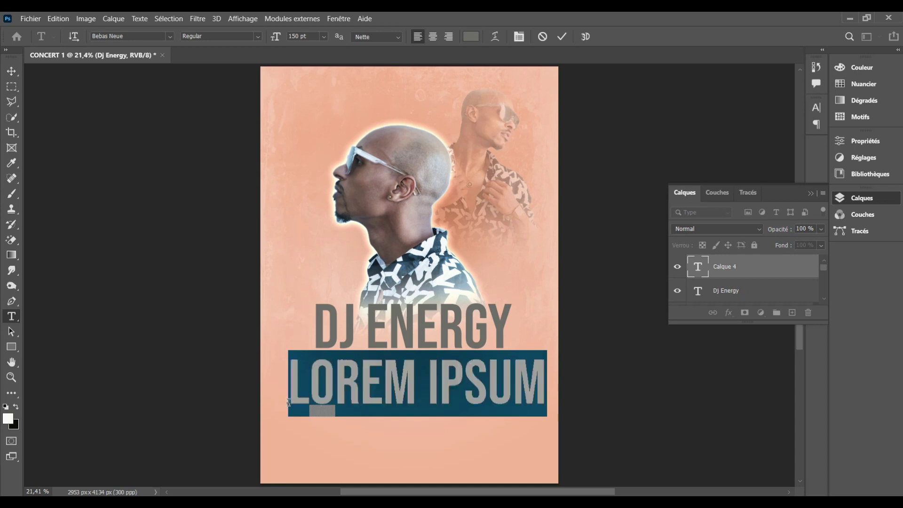
type("EN")
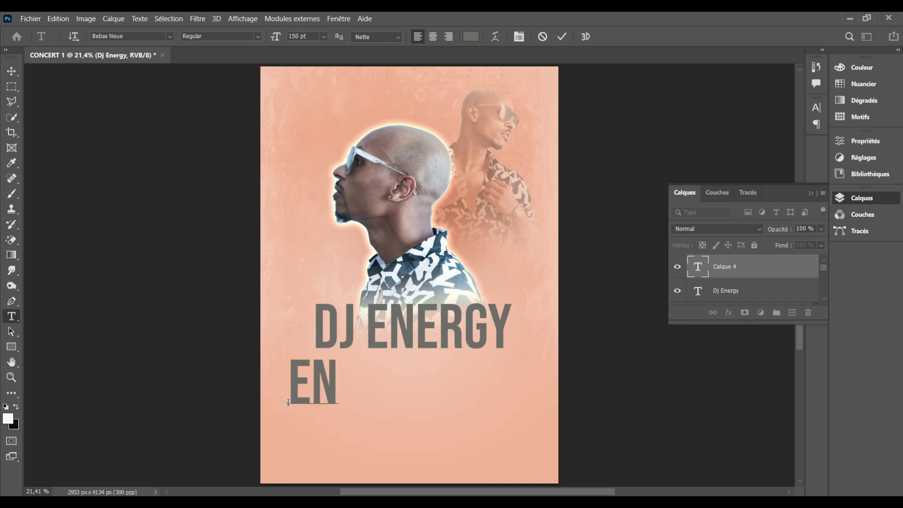
type(" C")
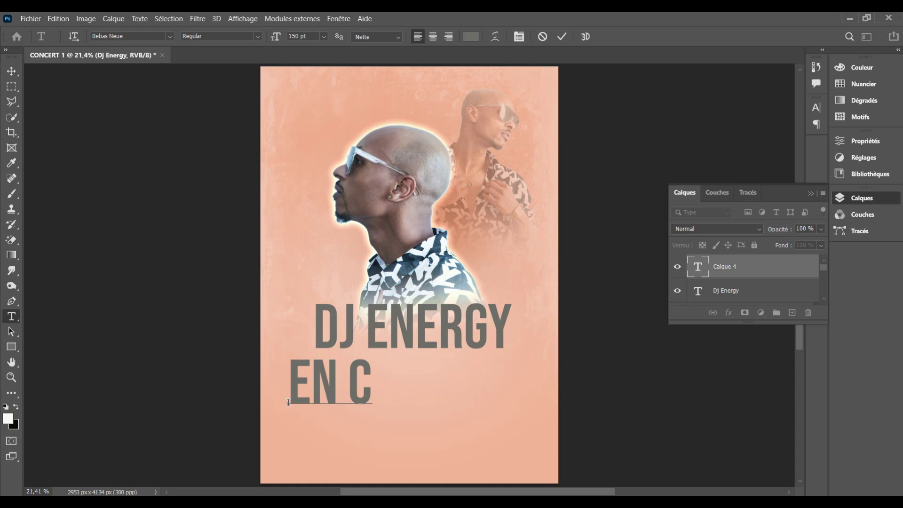
type("O")
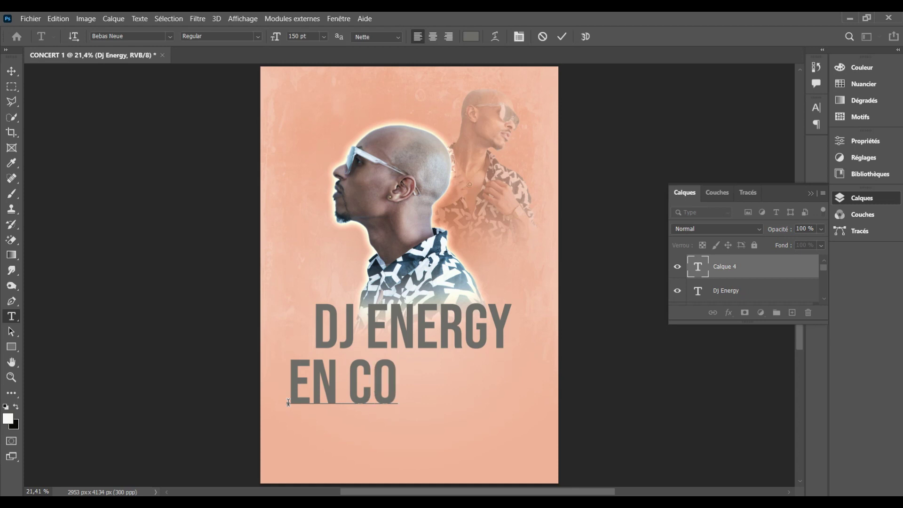
type("NCERT")
key("ctrl+a")
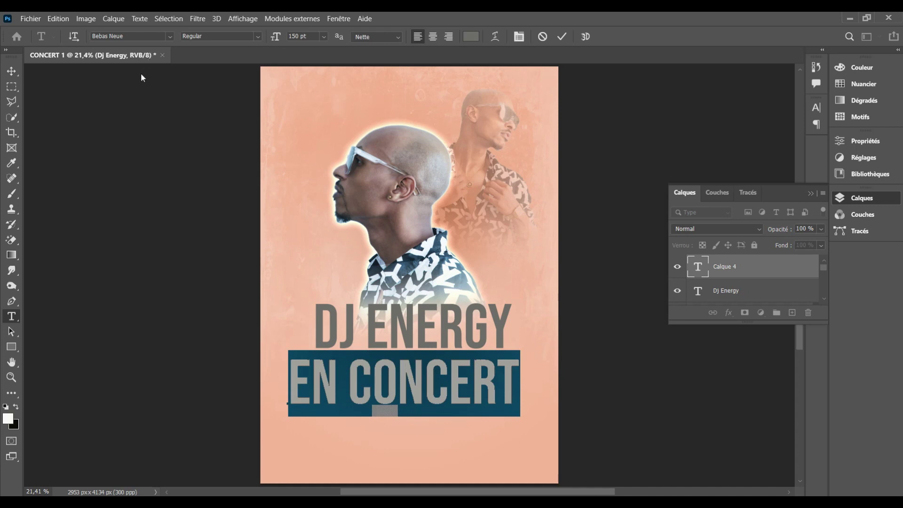
Apply the Great Vibes font to the EN CONCERT text.
left_click(133, 37)
type("Great Vibes")
key("Return")
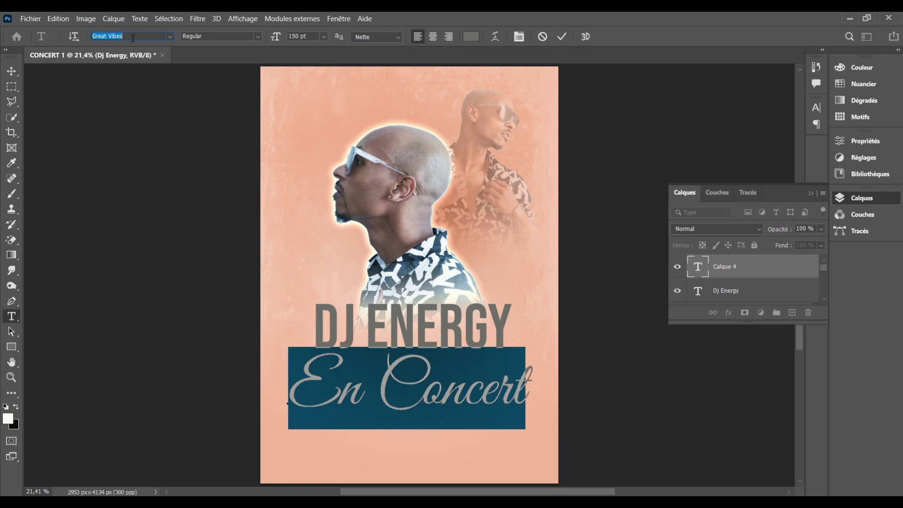
Cycle through fonts with the arrow keys and settle on Beauty script.
key("Up")
key("Up")
key("Up")
key("Up")
key("Up")
key("Up")
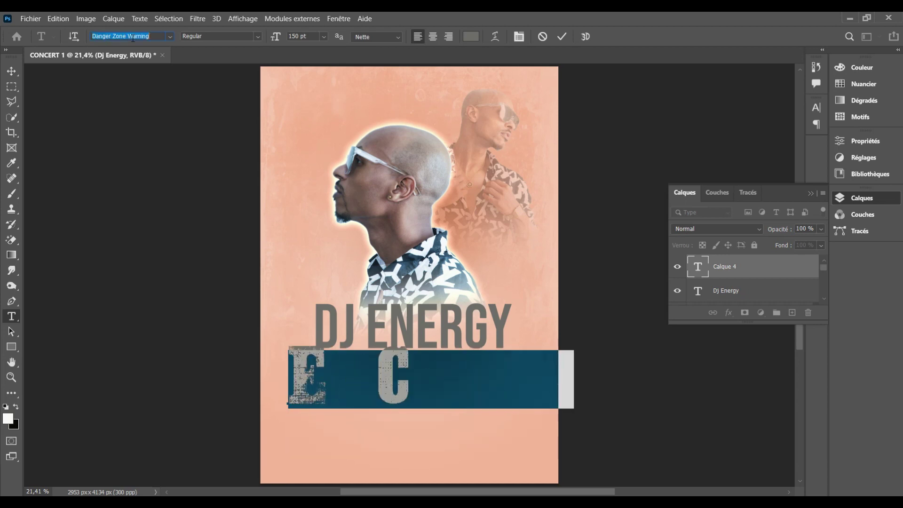
key("Up")
key("Up")
key("Up")
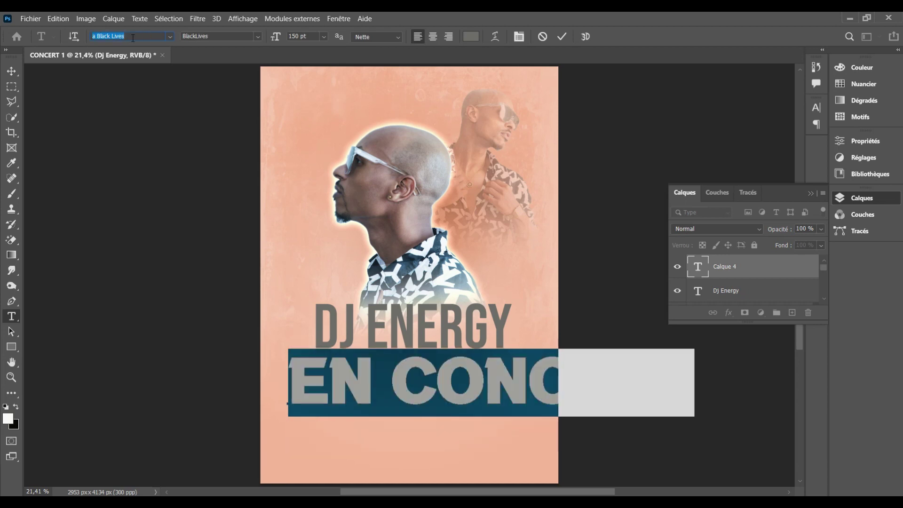
key("Down")
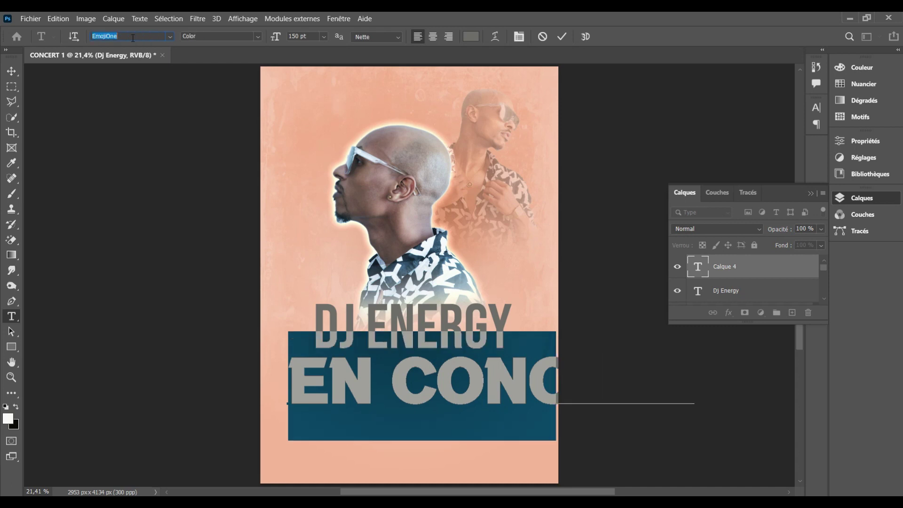
key("Down")
key("Down")
key("Down")
key("Down")
key("Down")
key("Down")
key("Down")
key("Down")
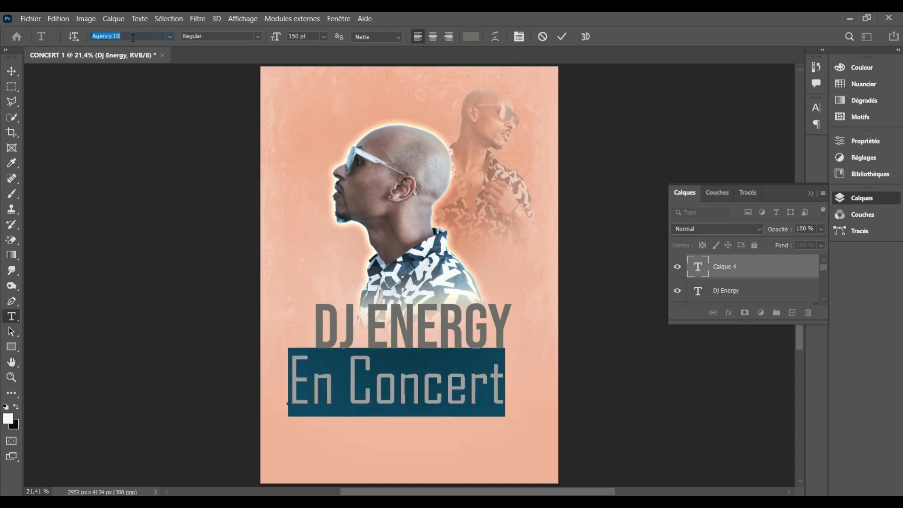
key("Down")
key("Down")
key("Down")
key("Down")
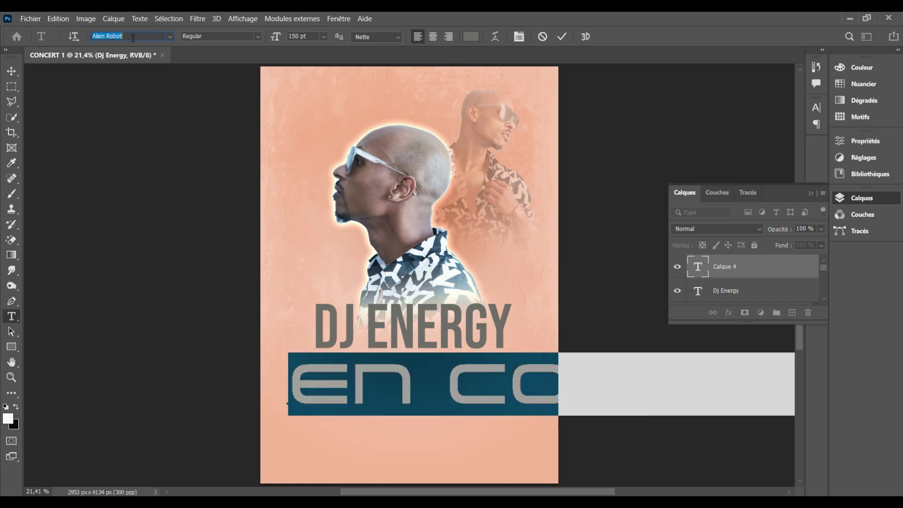
key("Down")
key("Down")
key("Down")
key("Down")
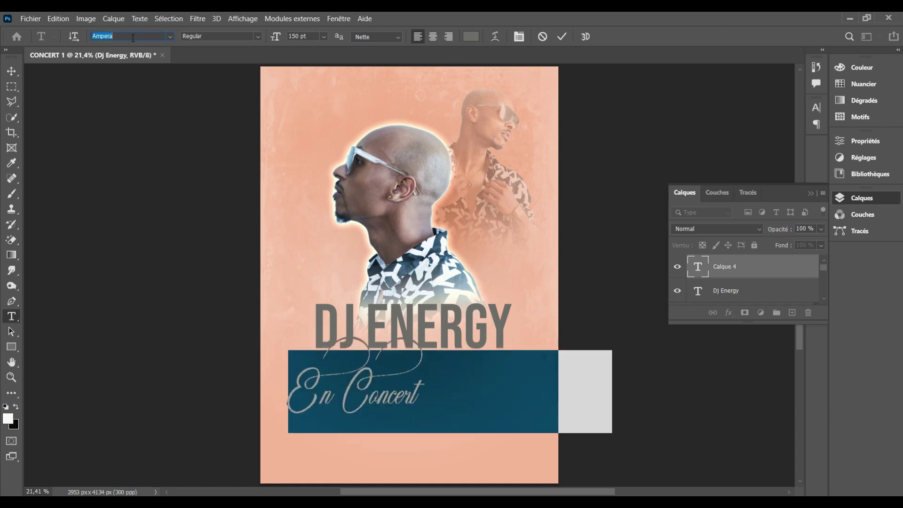
key("Down")
key("Down")
key("Down")
key("Down")
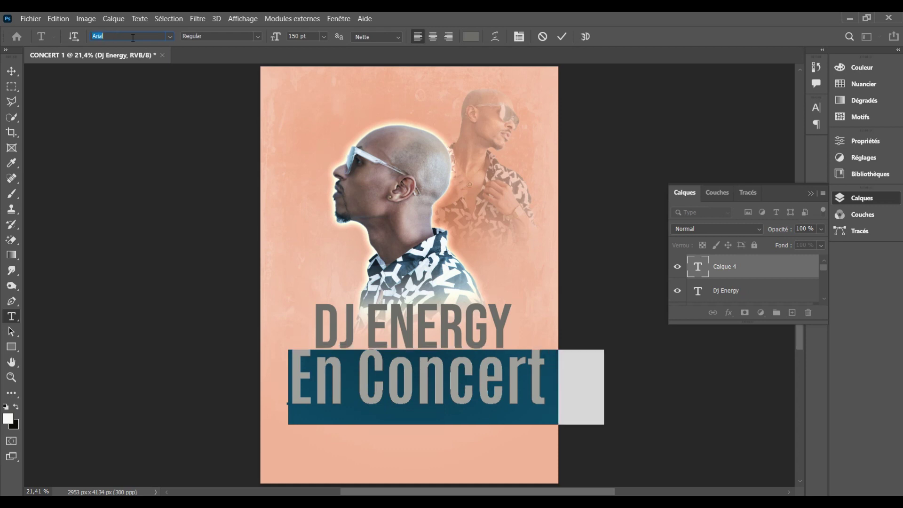
key("Down")
key("Down")
key("Down")
key("Down")
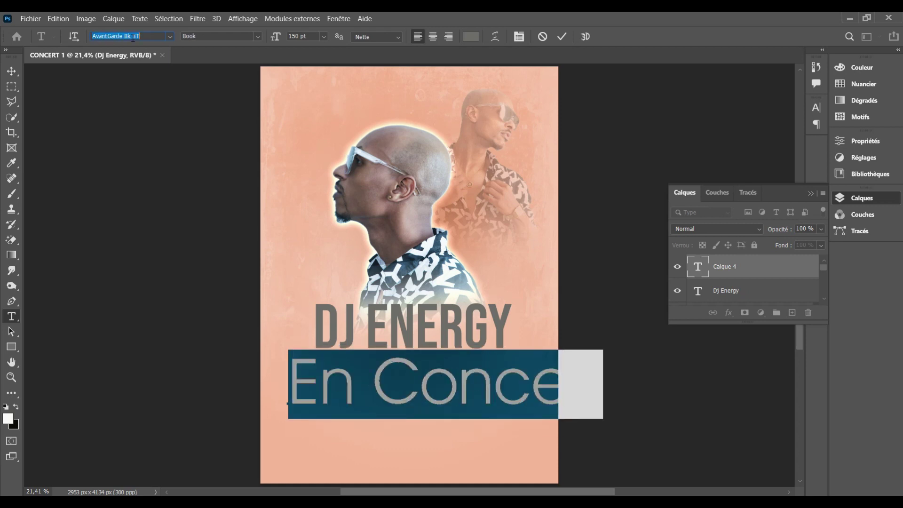
key("Down")
key("Down")
key("Down")
key("Down")
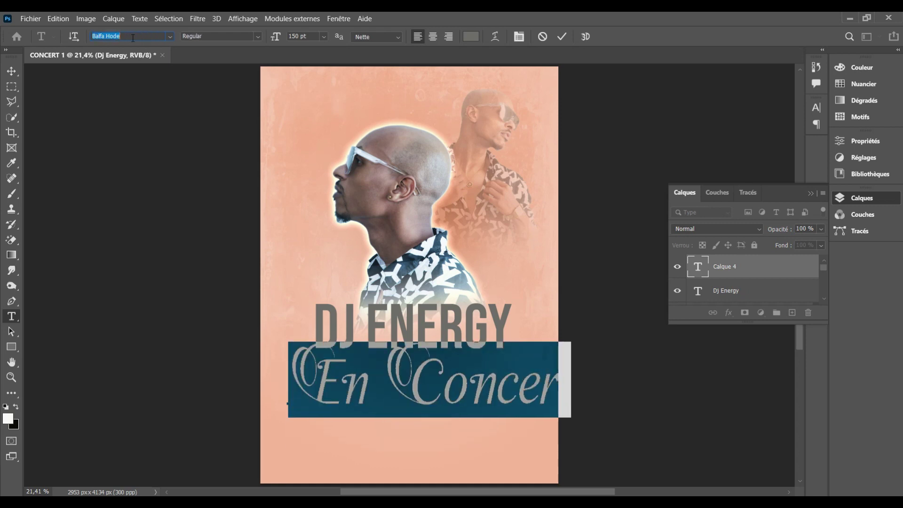
key("Down")
key("Down")
key("Down")
key("Down")
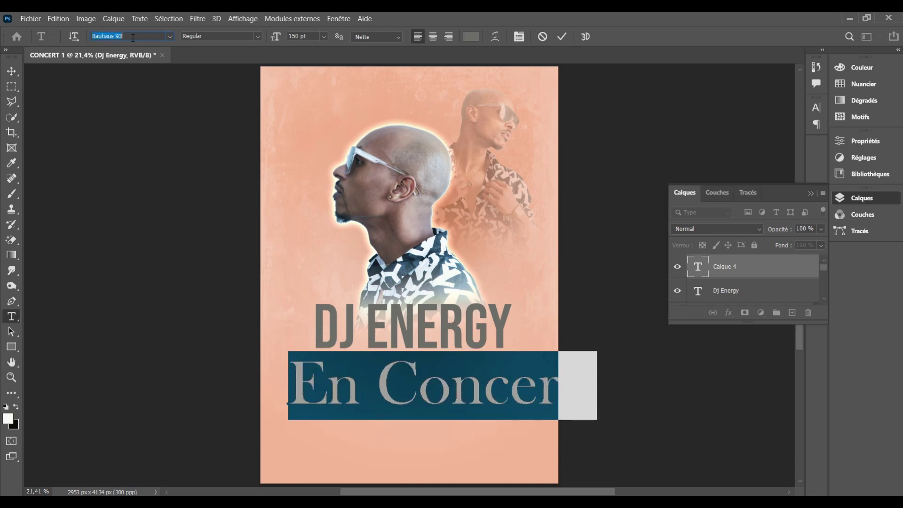
key("Down")
key("Down")
key("Down")
key("Up")
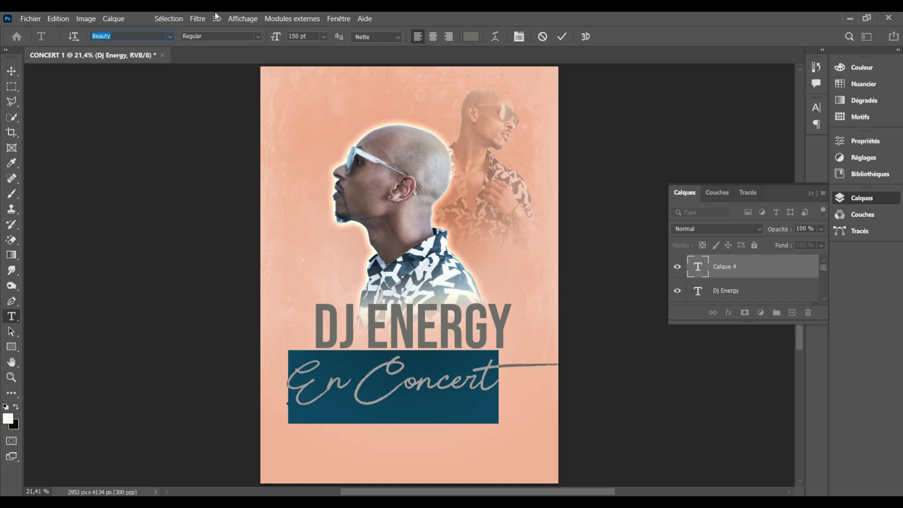
Colour the En Concert text red d5340f.
left_click(469, 38)
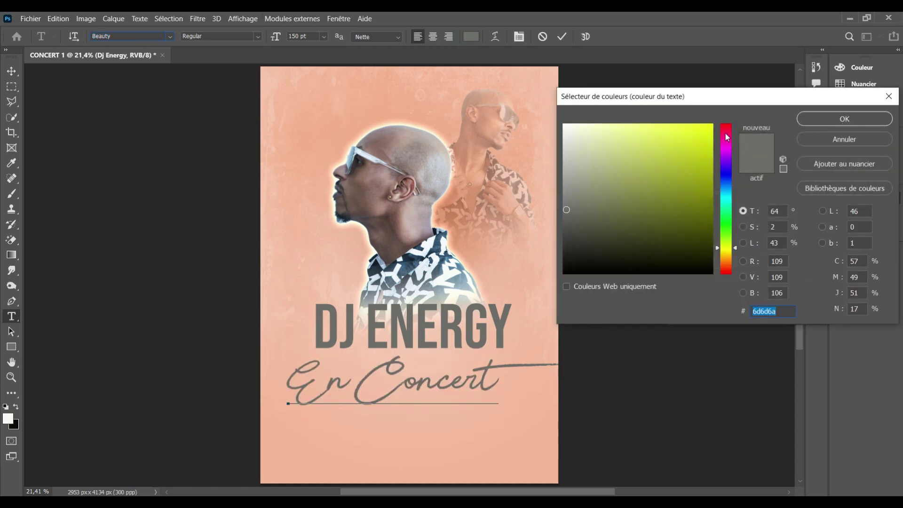
left_click(731, 272)
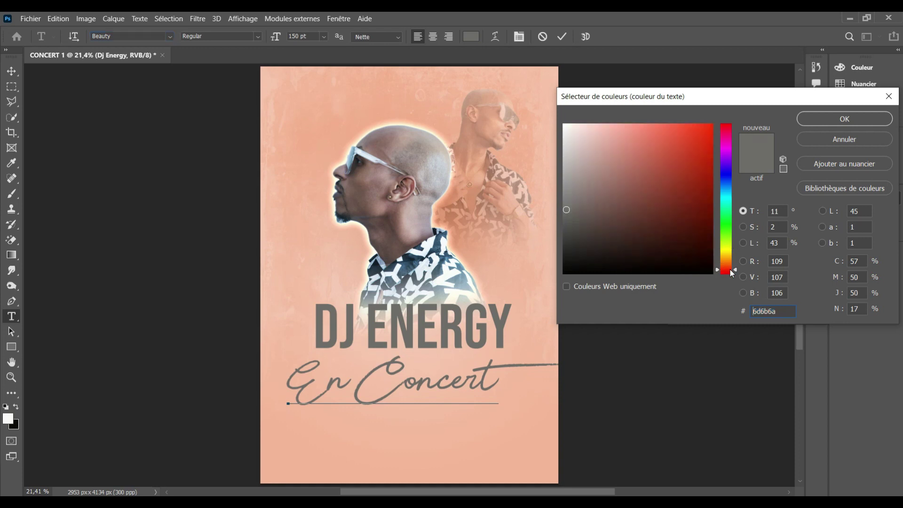
left_click(707, 166)
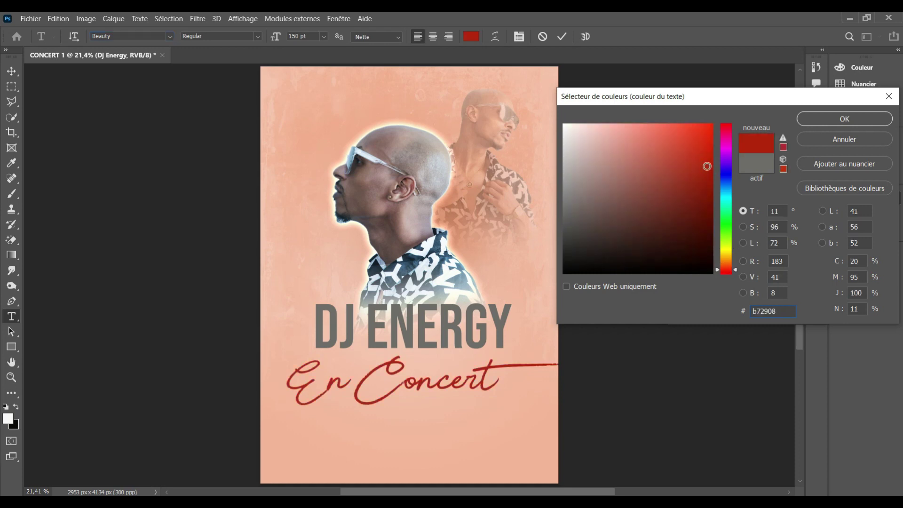
left_click(703, 148)
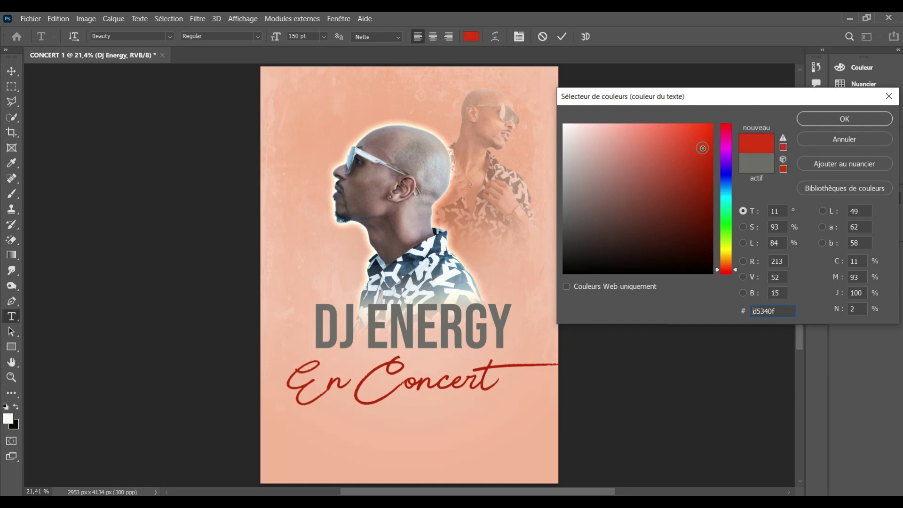
left_click(822, 121)
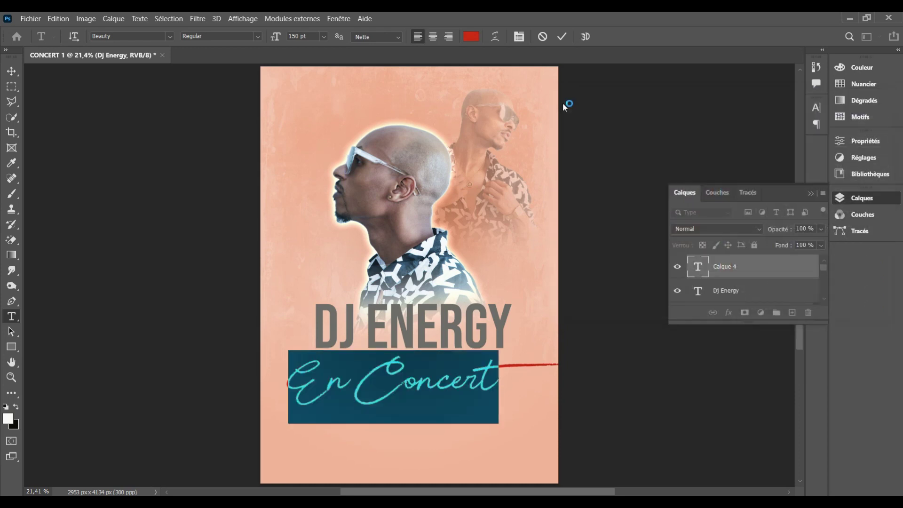
Set the subtitle size to 79 pt and commit the text.
left_click(292, 38)
type("50")
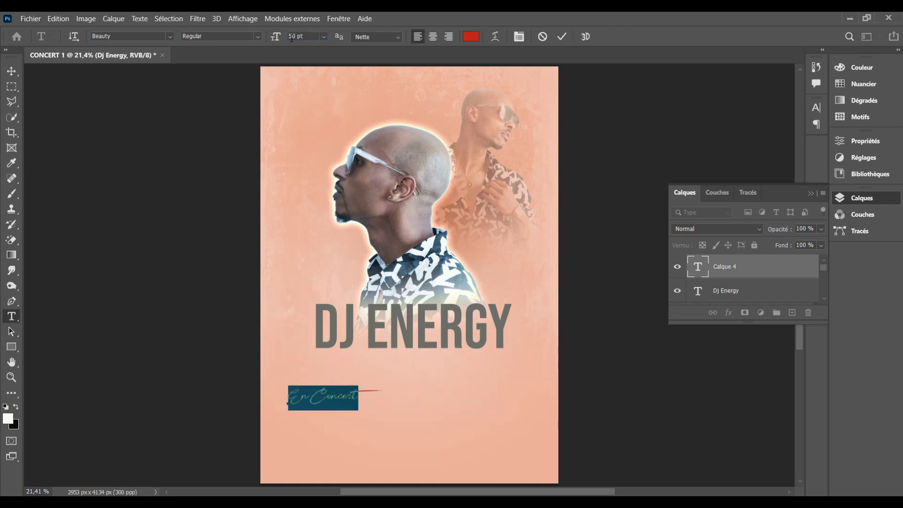
left_click(294, 37)
key("Up")
key("Up")
key("Up")
key("Up")
key("Up")
key("Up")
key("Up")
key("Up")
key("Up")
key("Up")
key("Up")
key("Up")
key("Up")
key("Up")
key("Up")
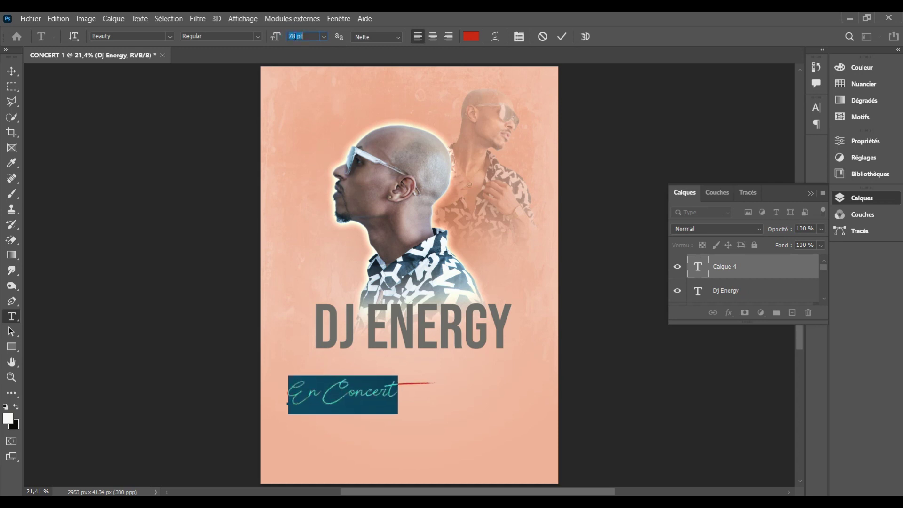
key("Up")
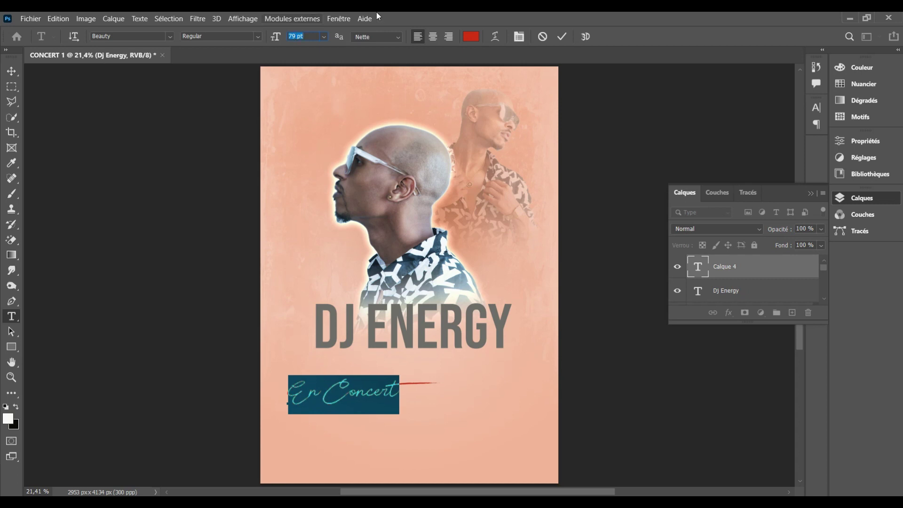
left_click(562, 39)
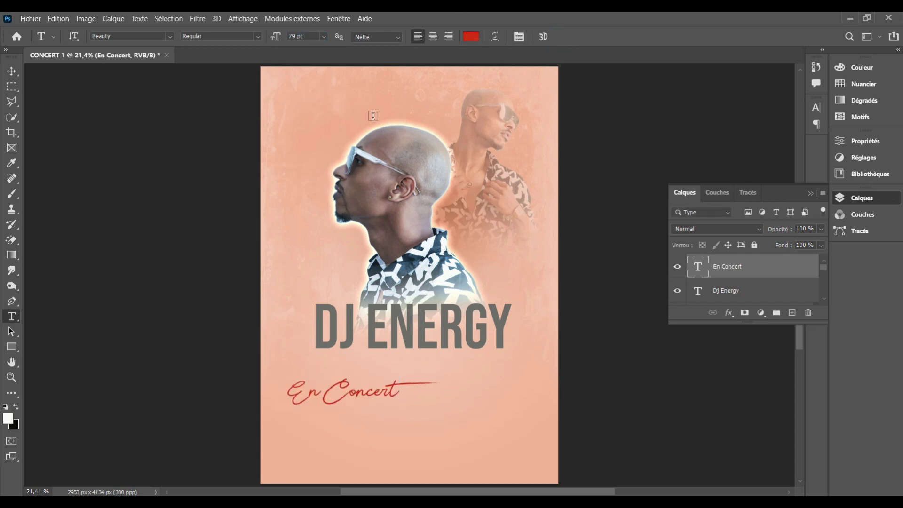
Move En Concert up over the bottom of DJ ENERGY and recolour it near-white.
left_click(11, 71)
mouse_move(374, 397)
left_mouse_down()
mouse_move(483, 351)
mouse_move(371, 294)
mouse_move(440, 356)
mouse_move(394, 376)
mouse_move(441, 360)
left_mouse_up()
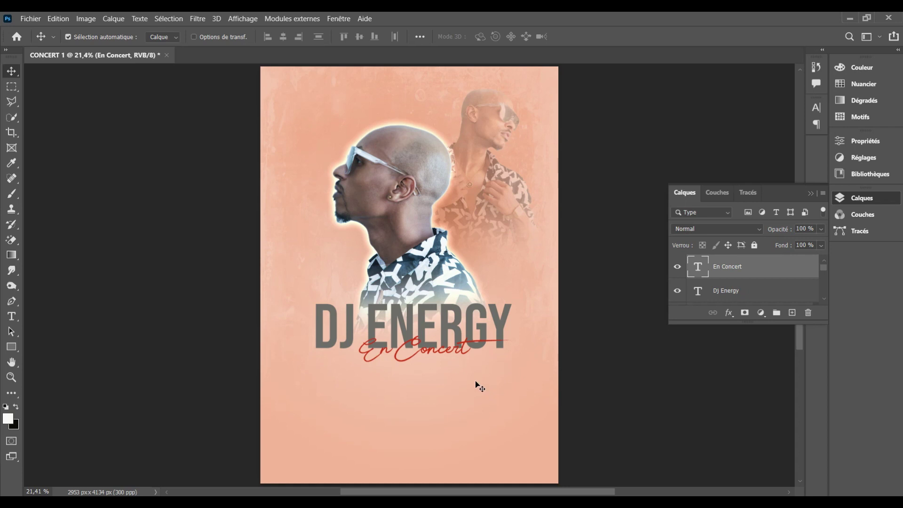
key("t")
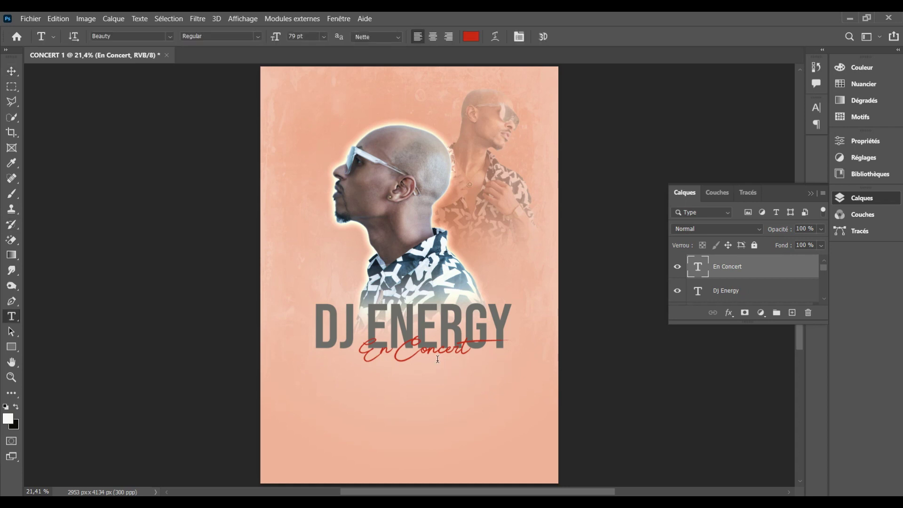
left_click(430, 347)
key("ctrl+a")
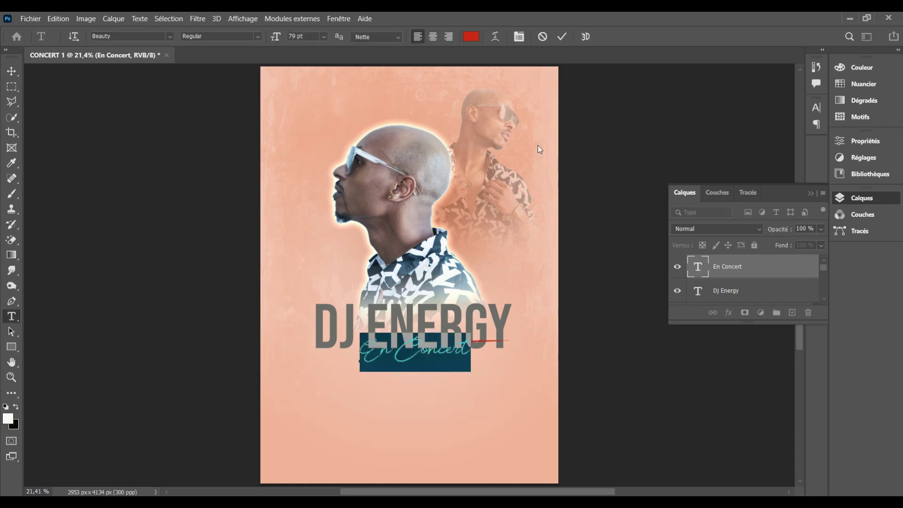
left_click(472, 37)
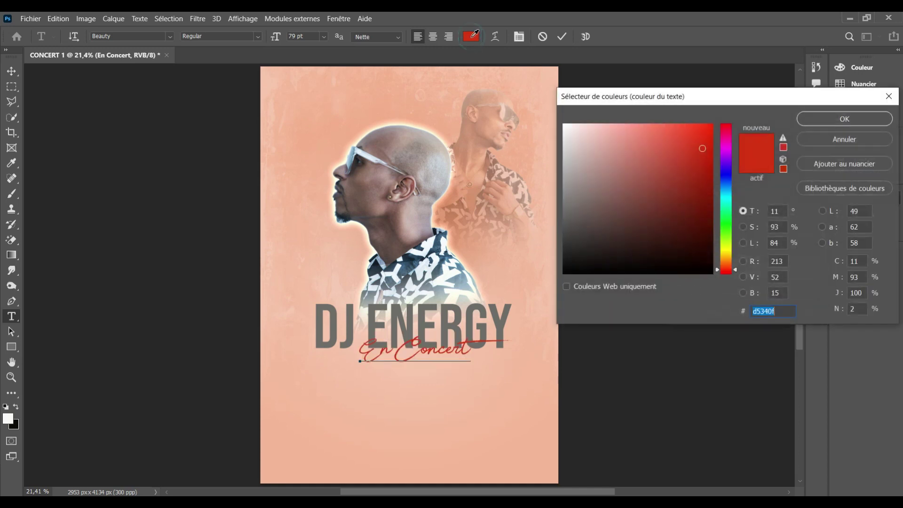
left_click(566, 124)
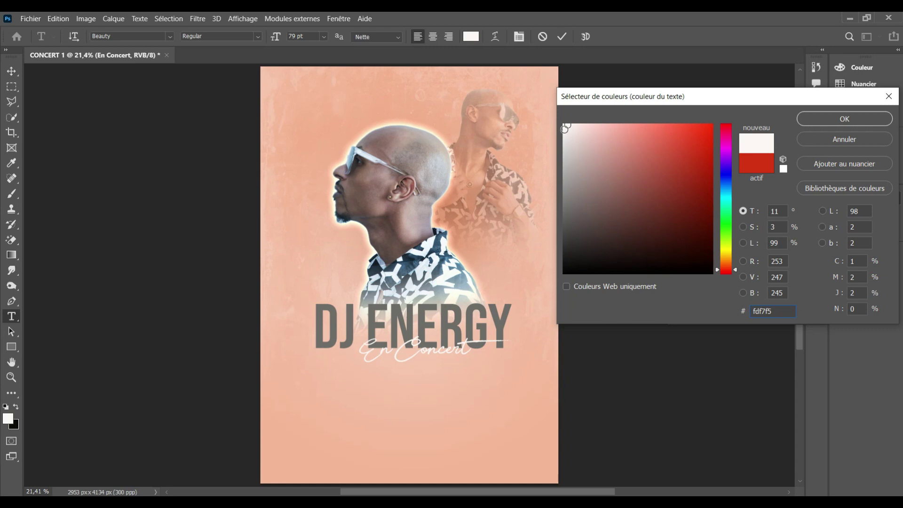
left_click(565, 126)
left_click(808, 120)
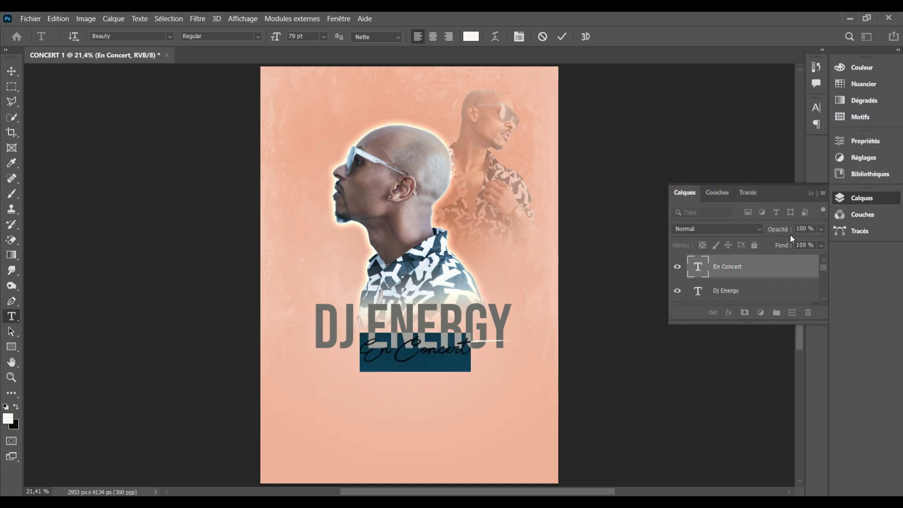
left_click(800, 269)
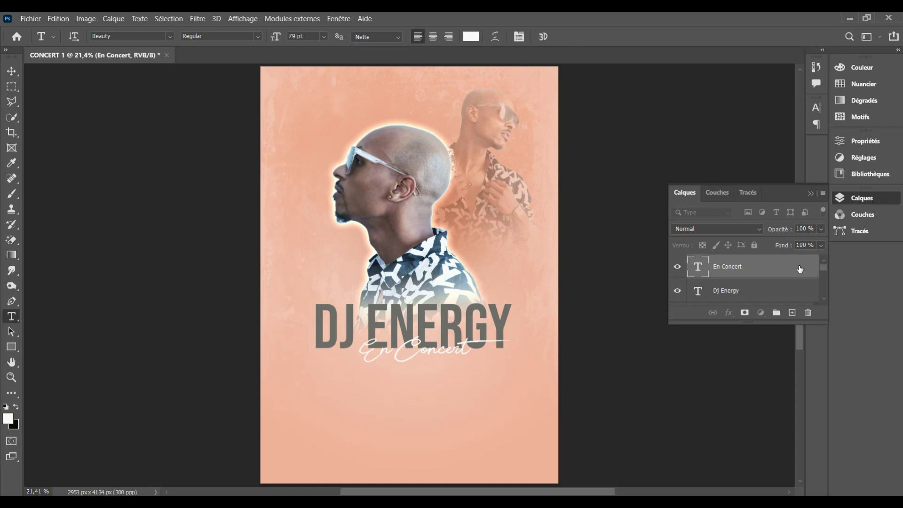
Add a drop shadow to En Concert, reducing its size to 24 px and adjusting spread.
double_click(800, 270)
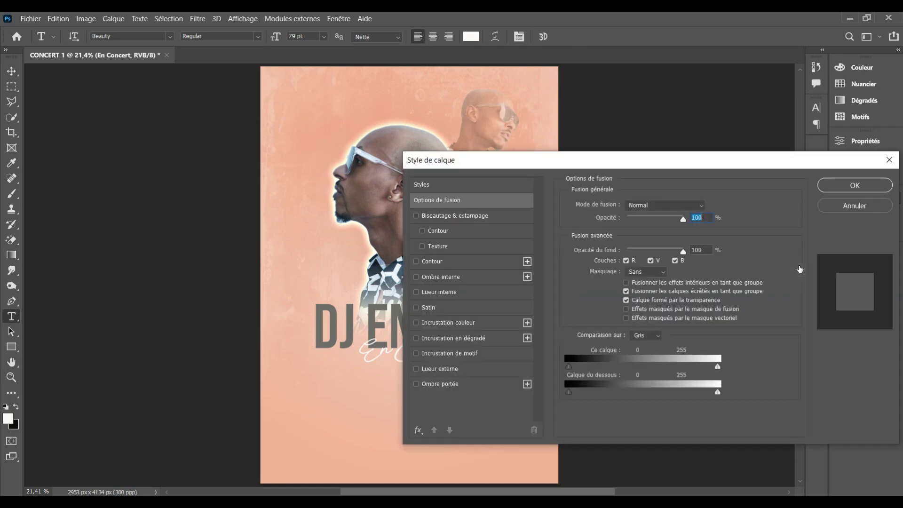
left_click_drag(635, 165, 775, 142)
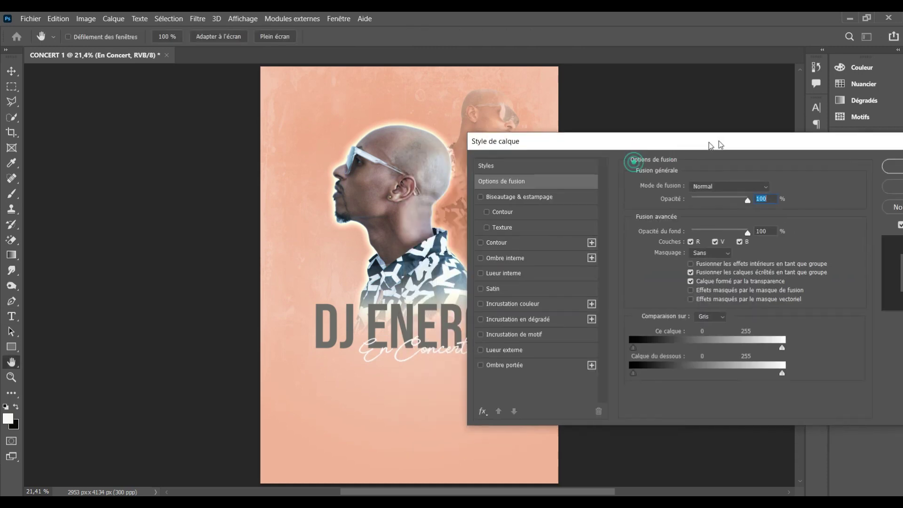
left_click(610, 369)
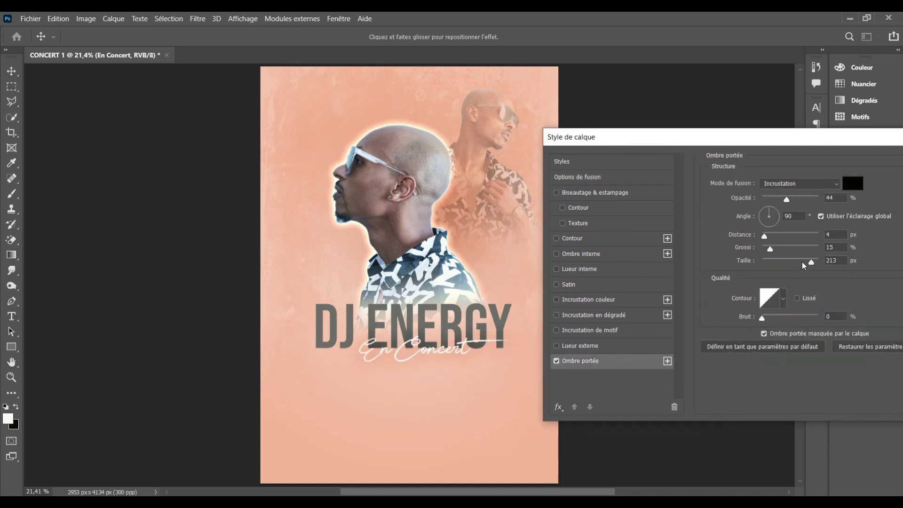
left_click_drag(793, 263, 772, 265)
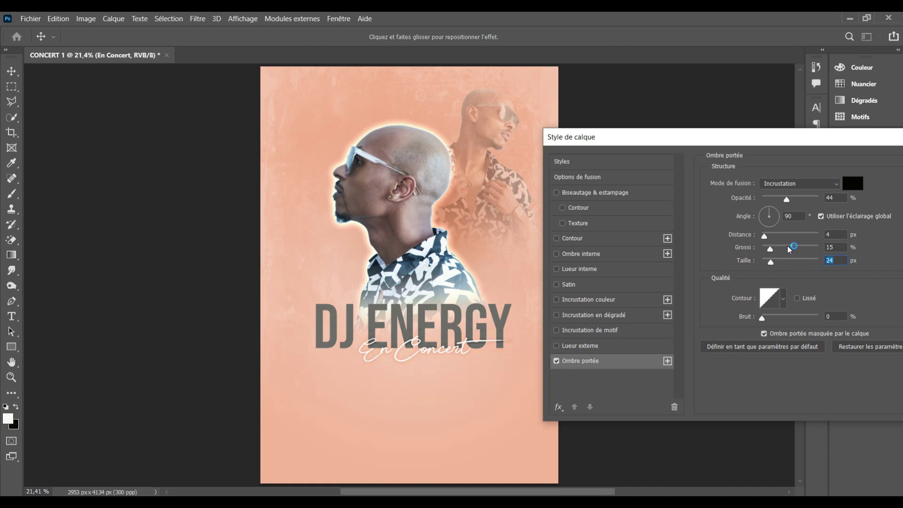
mouse_move(777, 245)
left_mouse_down()
mouse_move(764, 247)
mouse_move(782, 236)
left_mouse_up()
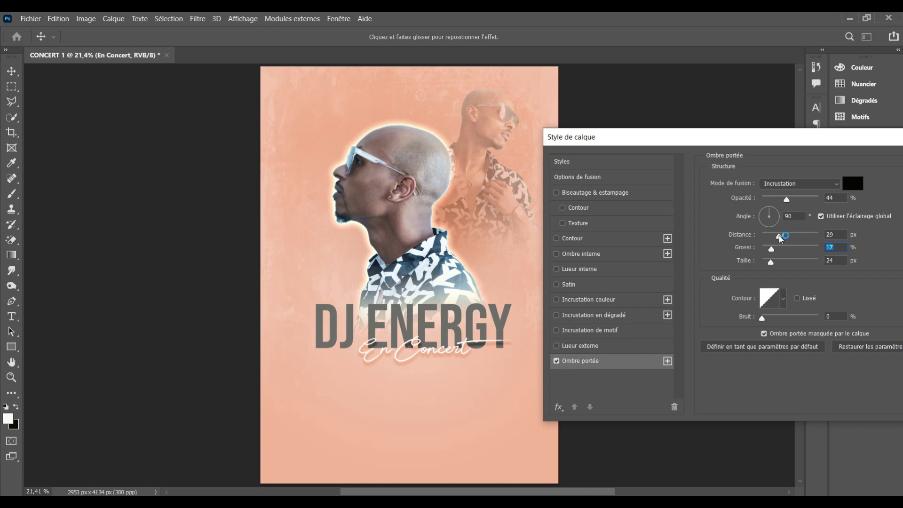
Set the shadow distance and add a thin yellow stroke outline to En Concert.
left_click(779, 237)
left_click(595, 242)
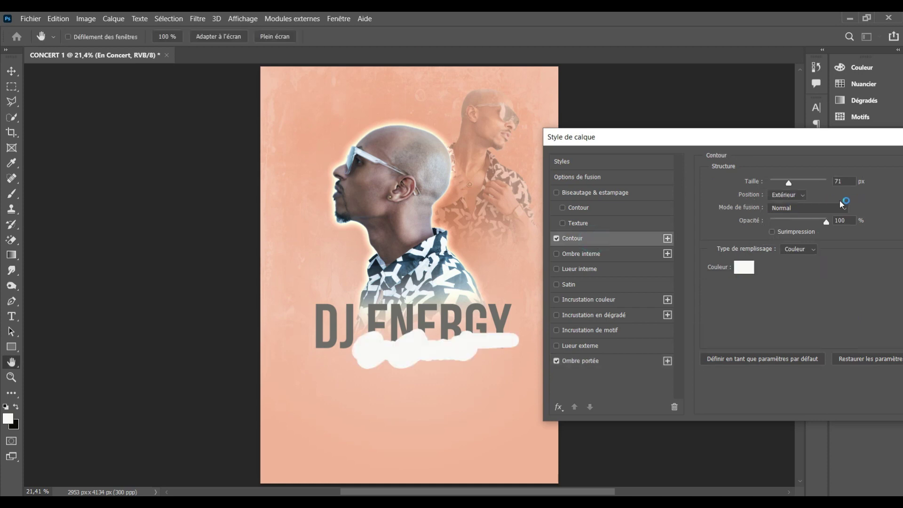
left_click_drag(798, 185, 759, 180)
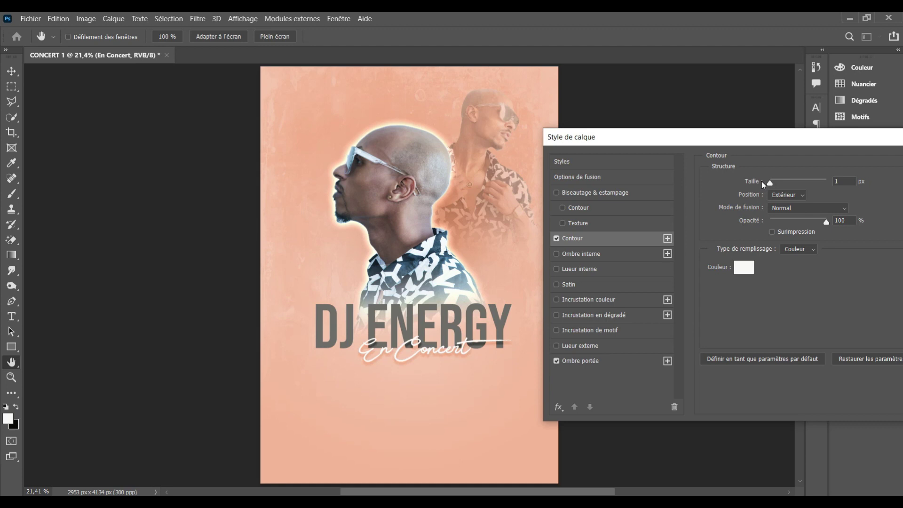
left_click(763, 183)
left_click(742, 269)
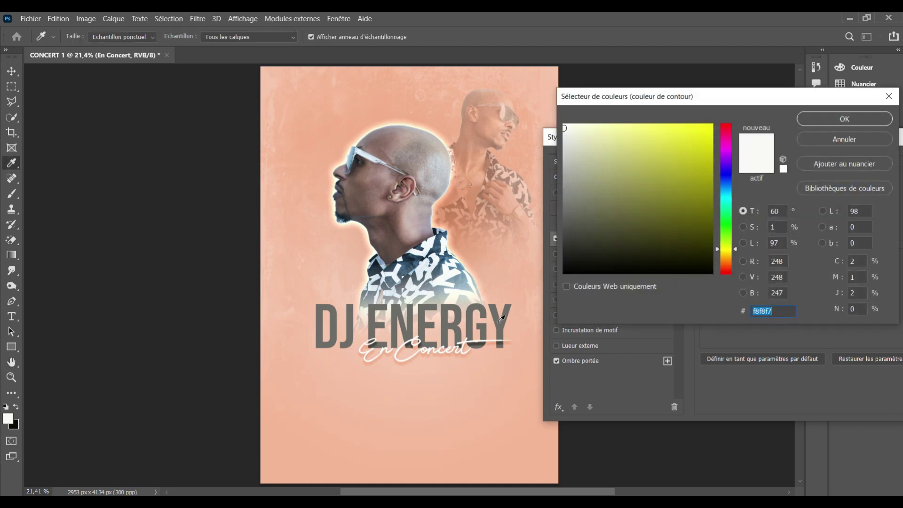
left_click(502, 324)
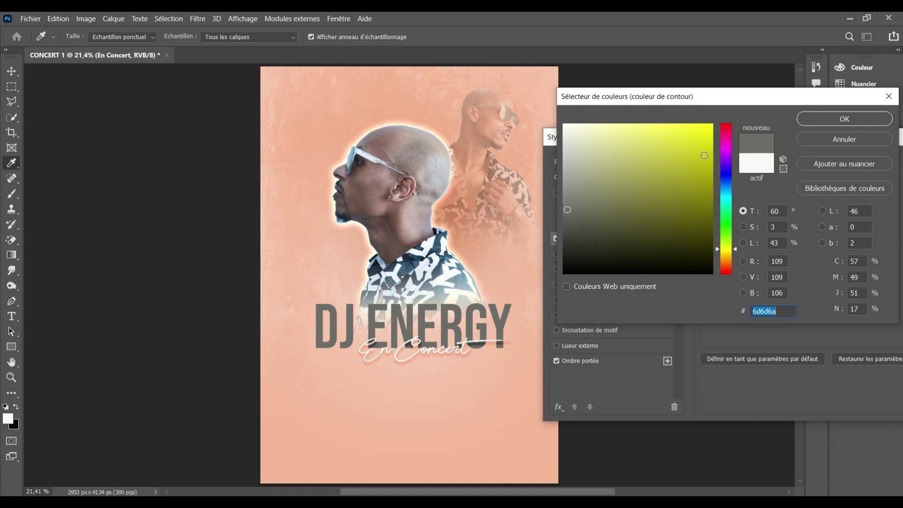
left_click(704, 156)
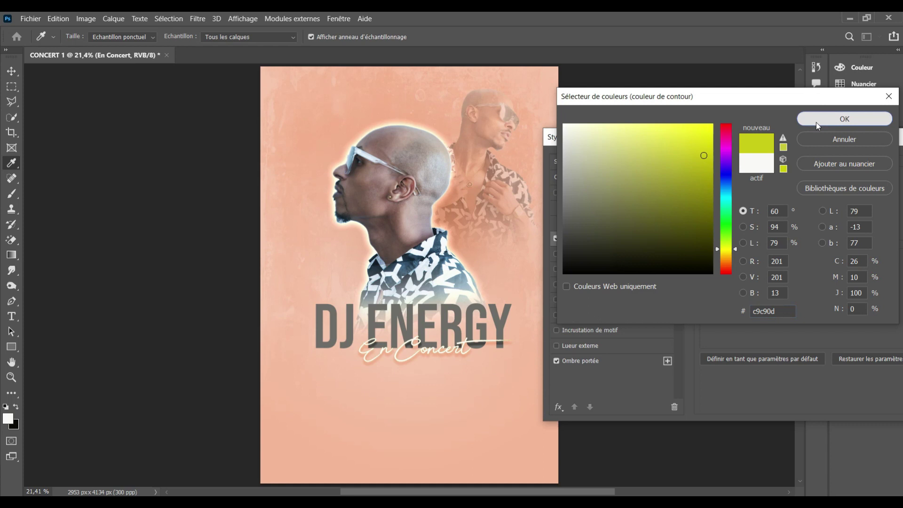
left_click(818, 123)
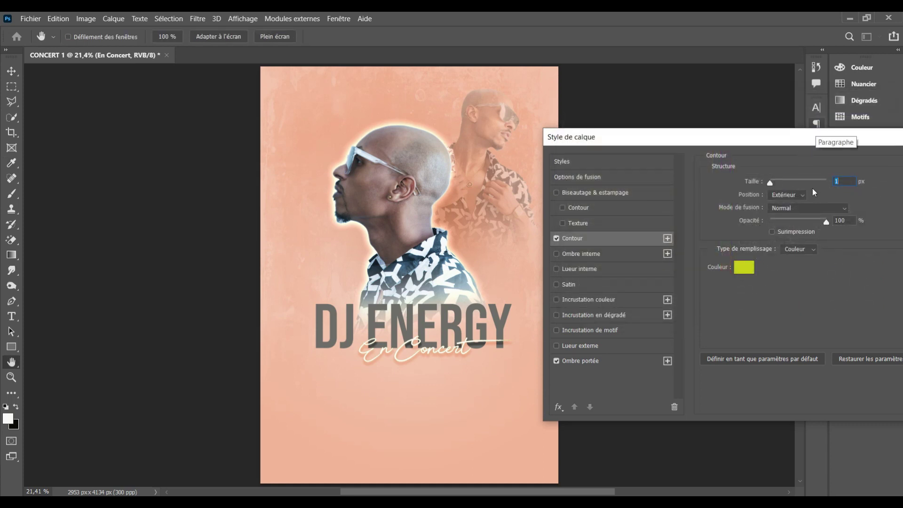
key("Up")
key("Up")
key("Up")
key("Up")
key("Up")
key("Up")
key("Up")
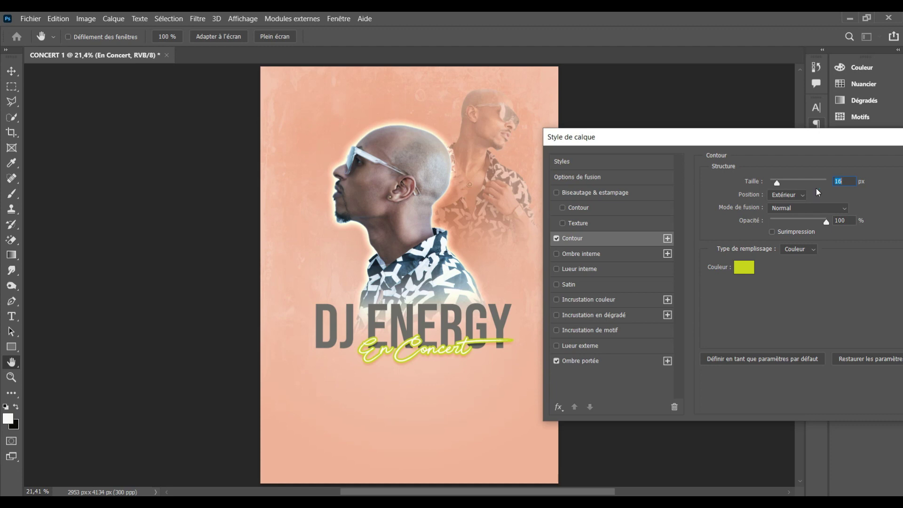
key("Up")
key("Up")
Change the stroke colour to red, set its size to 12 px, and apply the style.
left_click(747, 269)
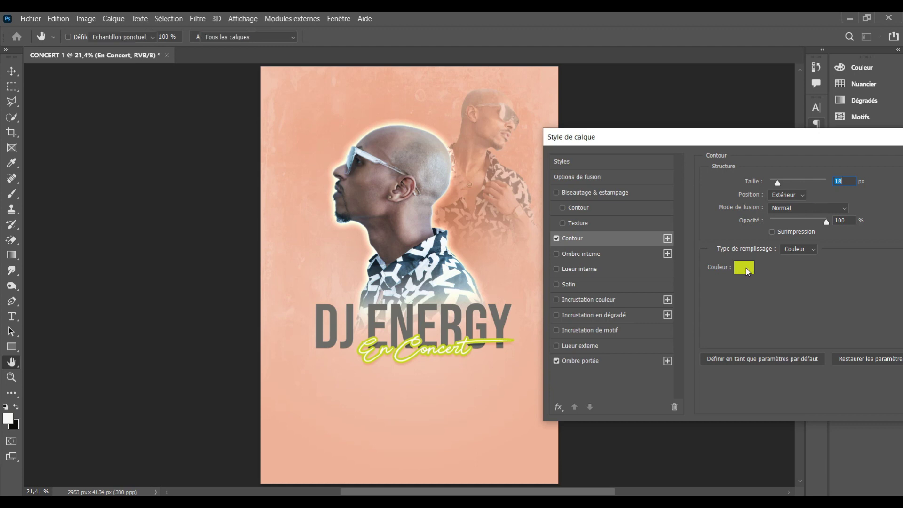
left_click_drag(726, 248, 727, 269)
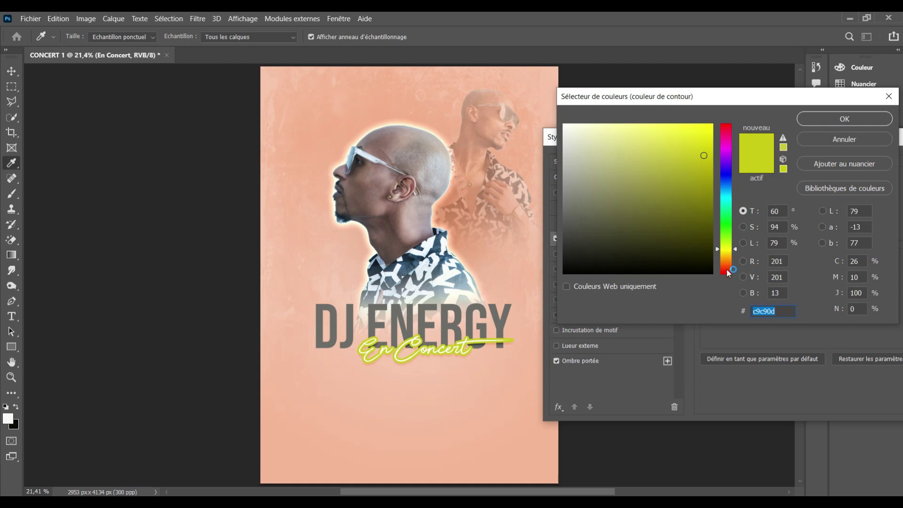
left_click_drag(701, 149, 664, 136)
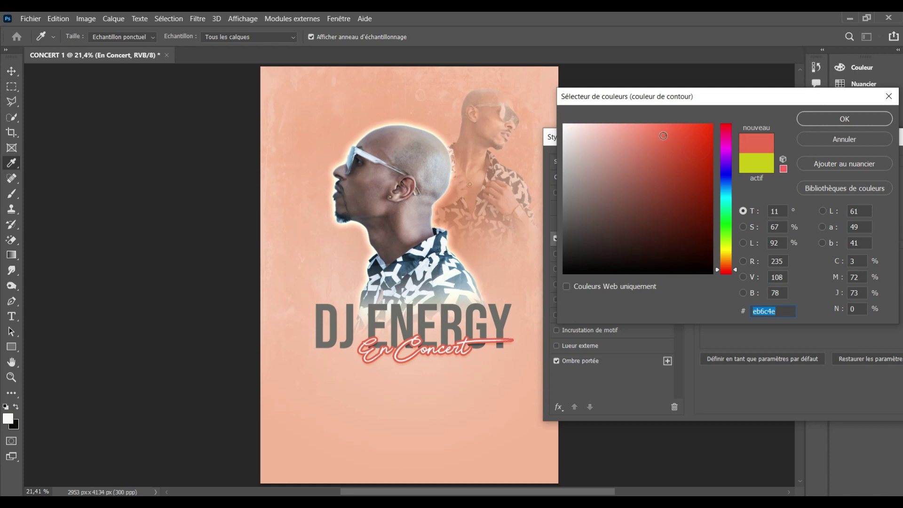
left_click(687, 136)
left_click(701, 137)
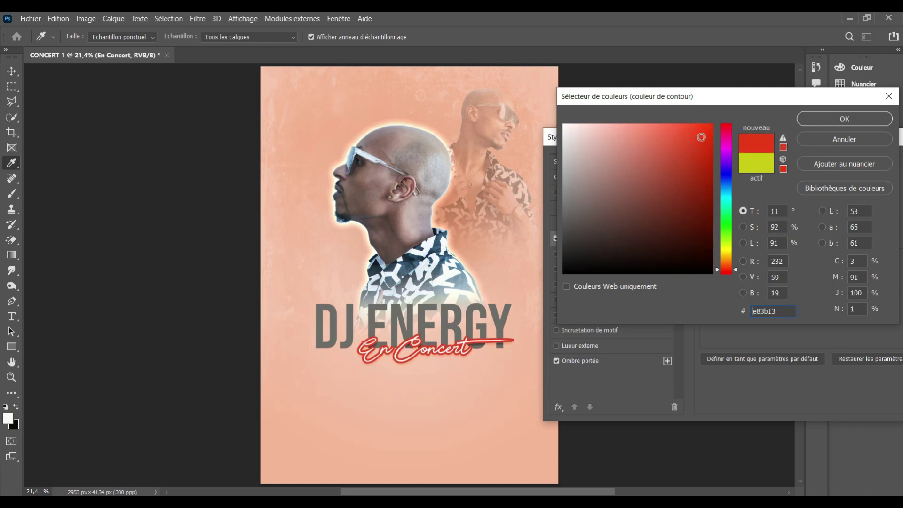
left_click(832, 118)
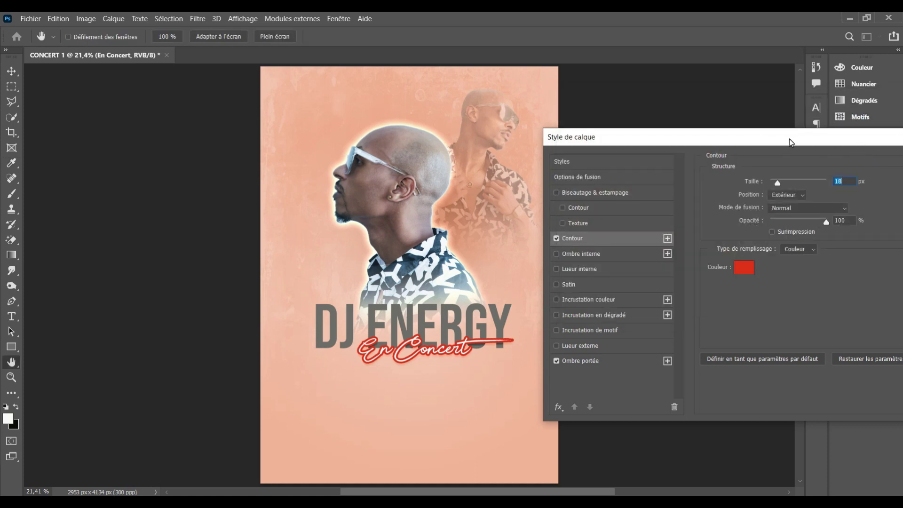
left_click_drag(790, 142, 714, 144)
key("Down")
key("Down")
key("Down")
key("Down")
key("Down")
key("Down")
left_click(888, 165)
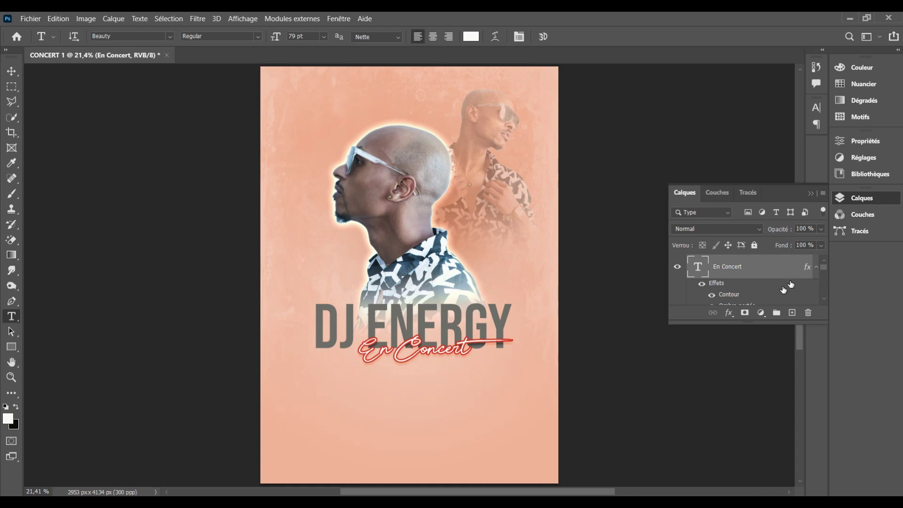
Type 'a Sanpedro' as a new script text line below En Concert and select it.
left_click(815, 267)
left_click(391, 402)
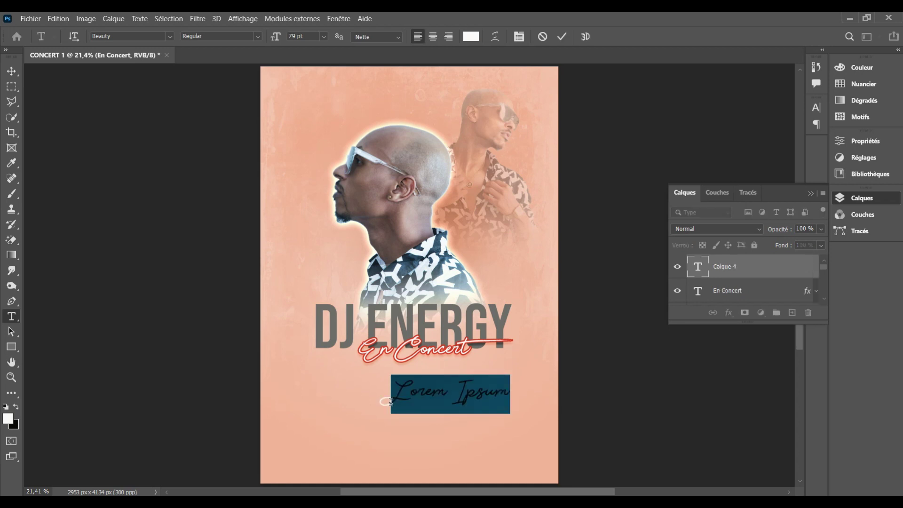
type("Ca")
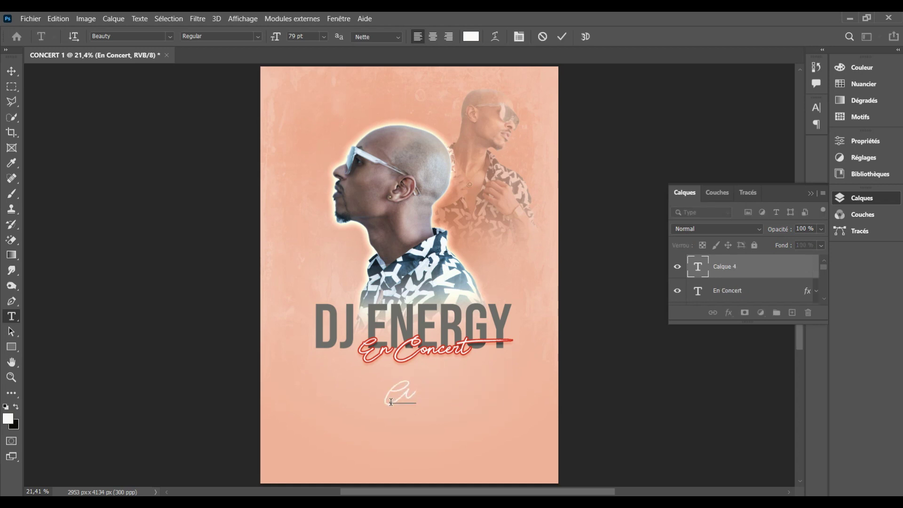
key("BackSpace")
key("BackSpace")
left_click(391, 402)
type("a S")
type("an")
type("pedro")
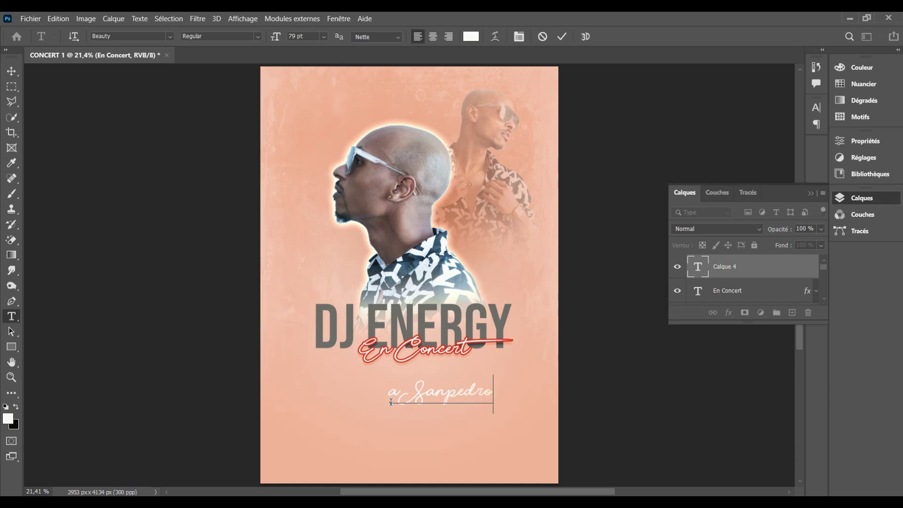
key("ctrl+a")
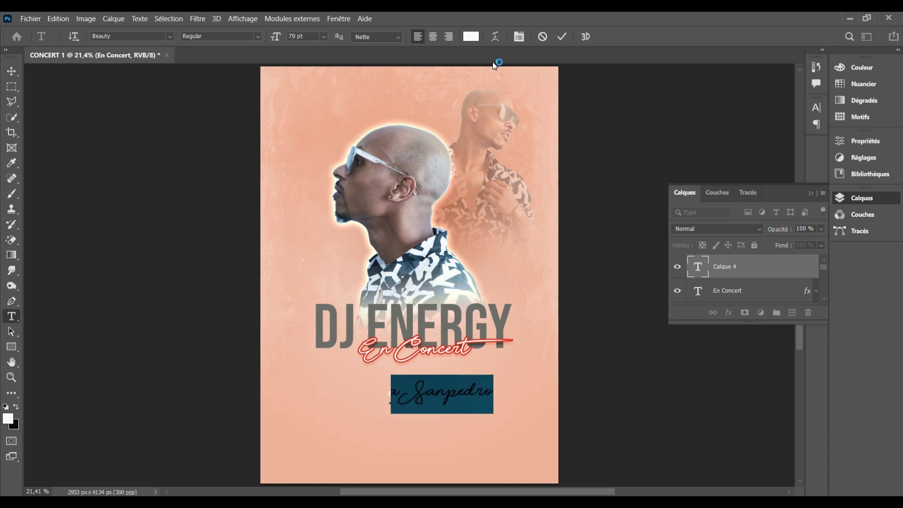
Give a Sanpedro the DJ ENERGY grey and Bebas Neue font, reducing its size from 74 pt.
left_click(472, 40)
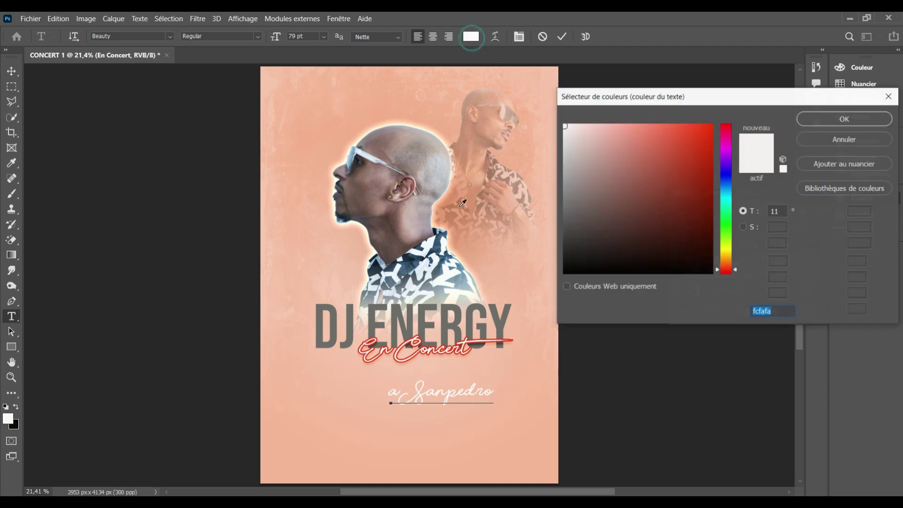
left_click(446, 325)
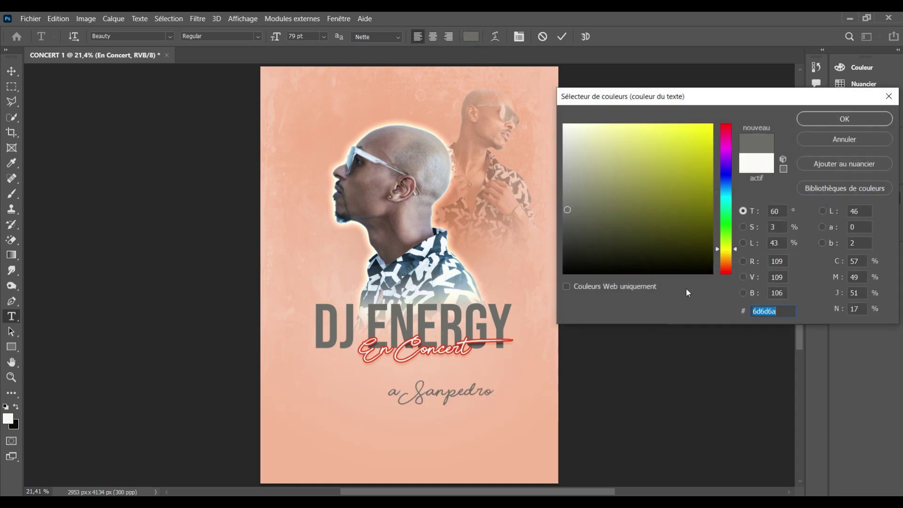
left_click(810, 115)
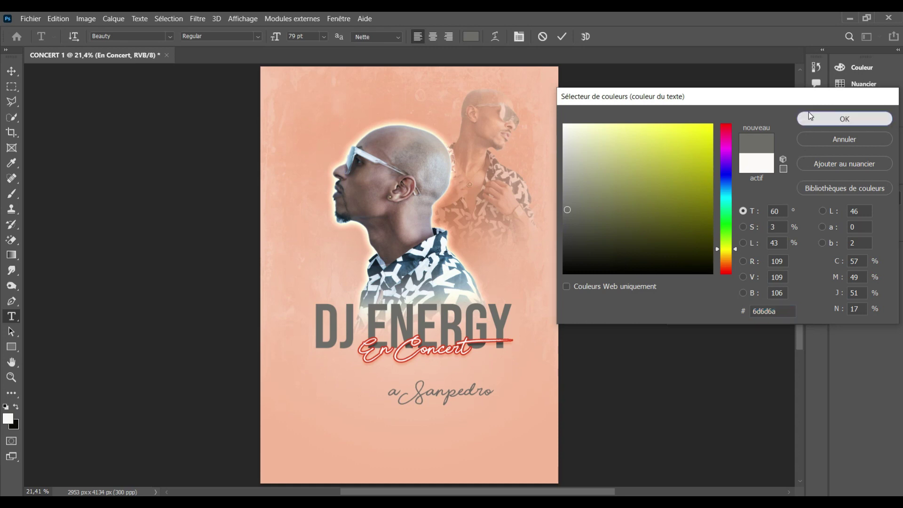
left_click(137, 38)
type("beb")
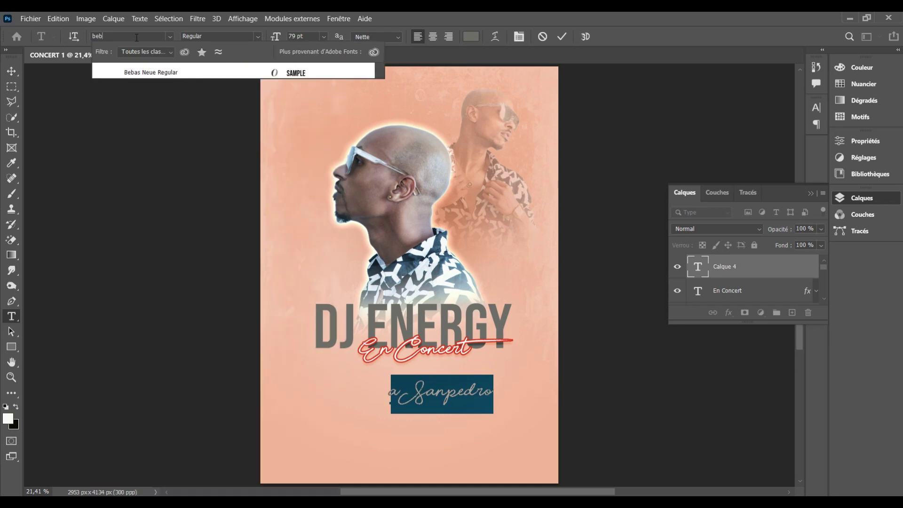
left_click(151, 71)
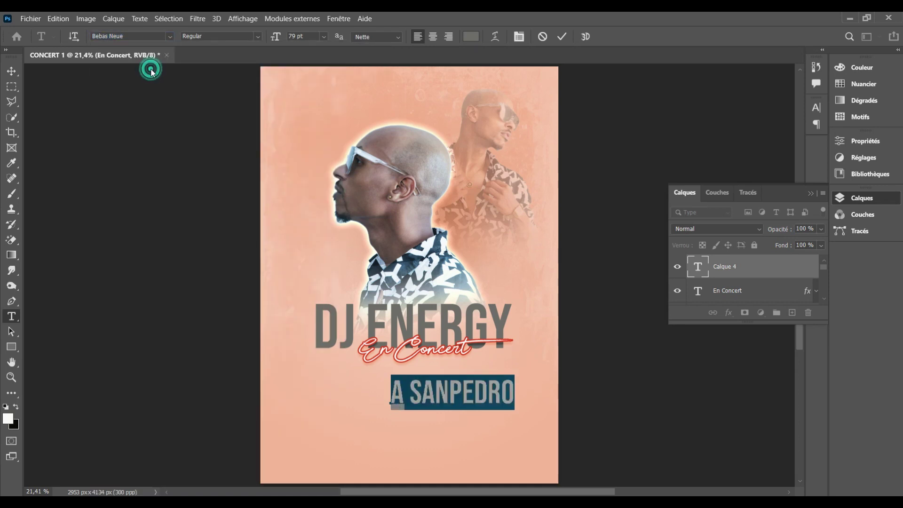
left_click(297, 37)
type("74")
key("Return")
scroll(298, 37, "down", 8)
scroll(298, 38, "down", 5)
scroll(298, 38, "down", 4)
scroll(297, 38, "down", 4)
scroll(297, 38, "down", 2)
scroll(298, 38, "down", 1)
scroll(297, 38, "down", 2)
Change the A SANPEDRO text colour to a vivid orange-red.
left_click(473, 38)
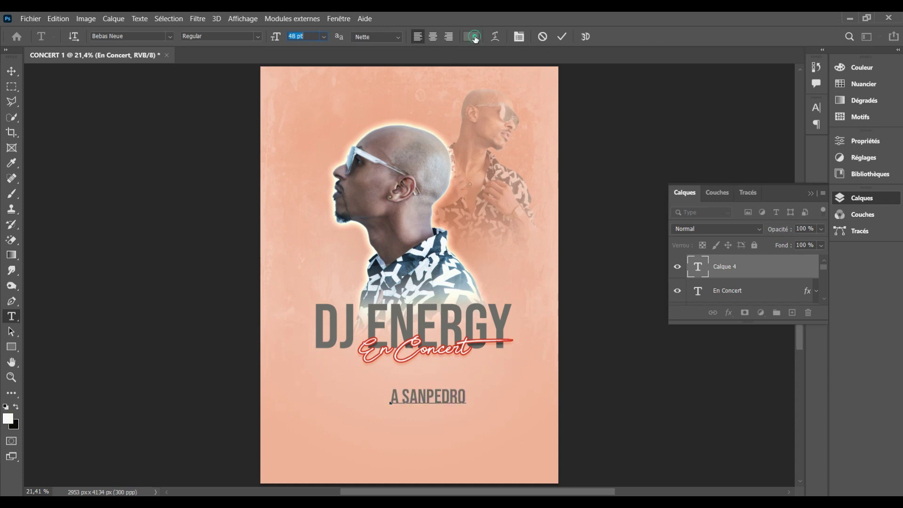
left_click(429, 344)
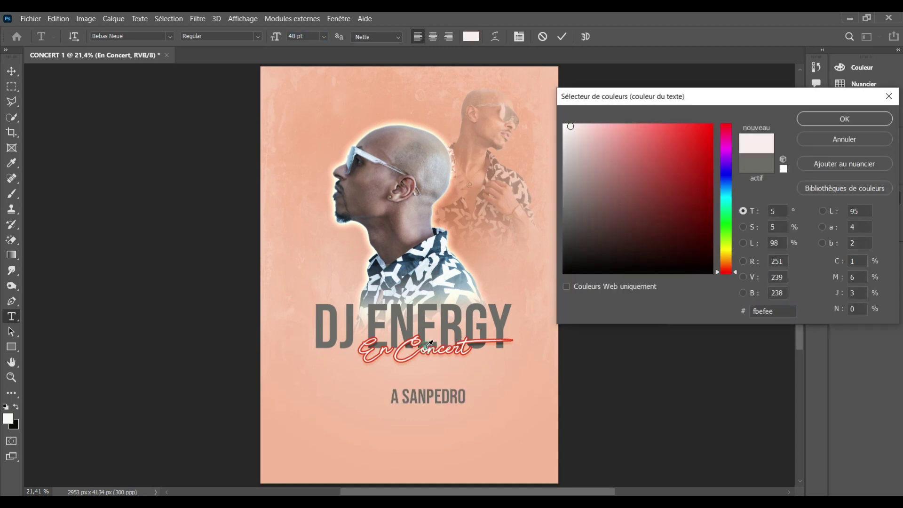
left_click(704, 139)
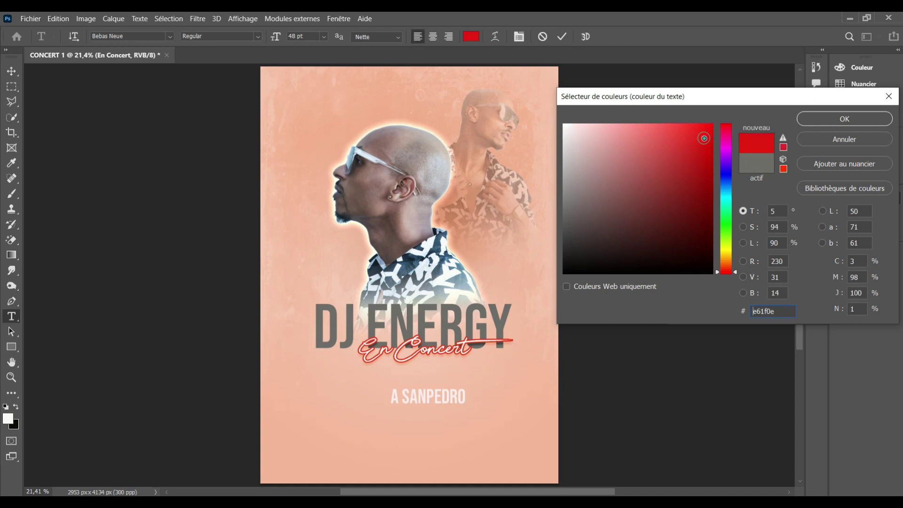
left_click(727, 268)
left_click(708, 194)
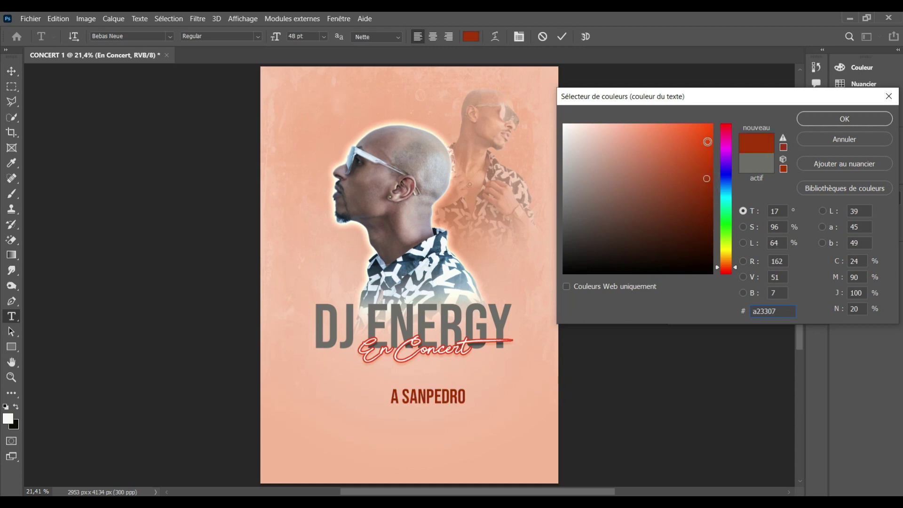
left_click(707, 141)
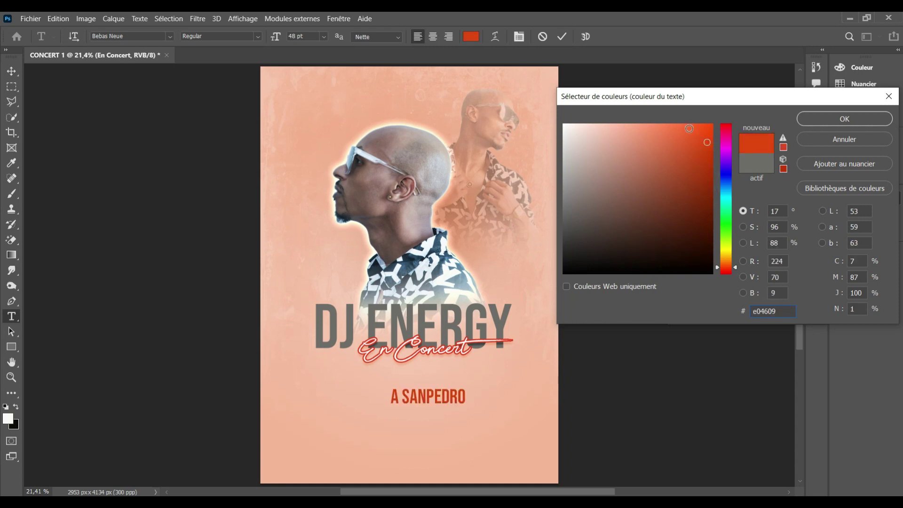
left_click(689, 128)
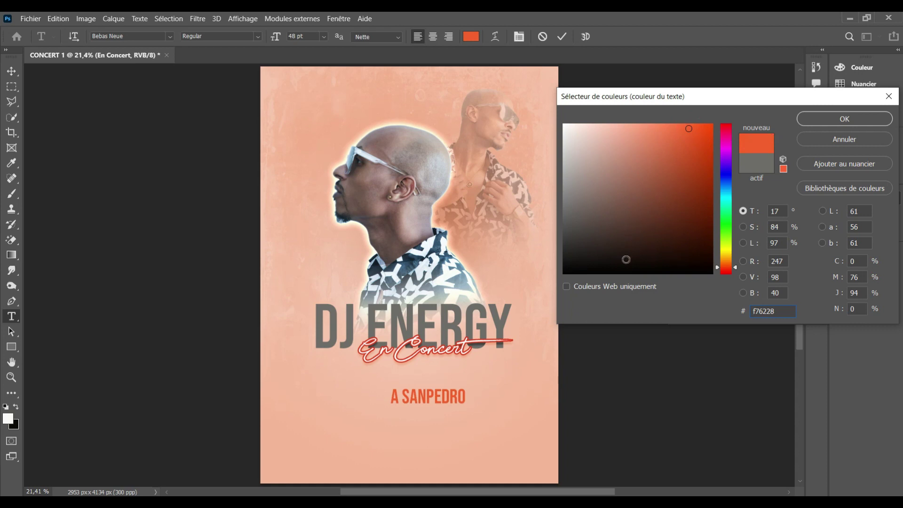
left_click(804, 121)
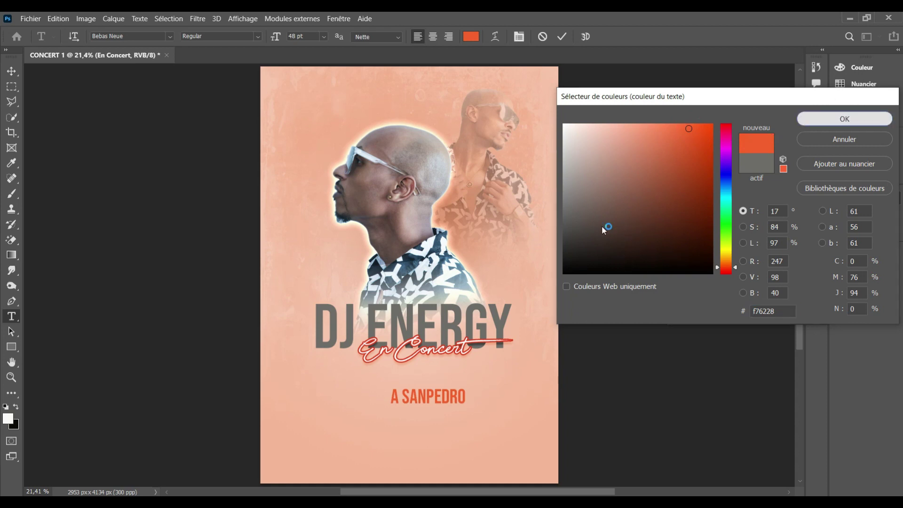
Make A SANPEDRO slightly smaller, commit it, and move it beneath En Concert's right end.
left_click(294, 36)
scroll(292, 34, "down", 1)
scroll(291, 35, "down", 2)
scroll(292, 35, "down", 2)
scroll(291, 35, "down", 2)
scroll(292, 35, "down", 3)
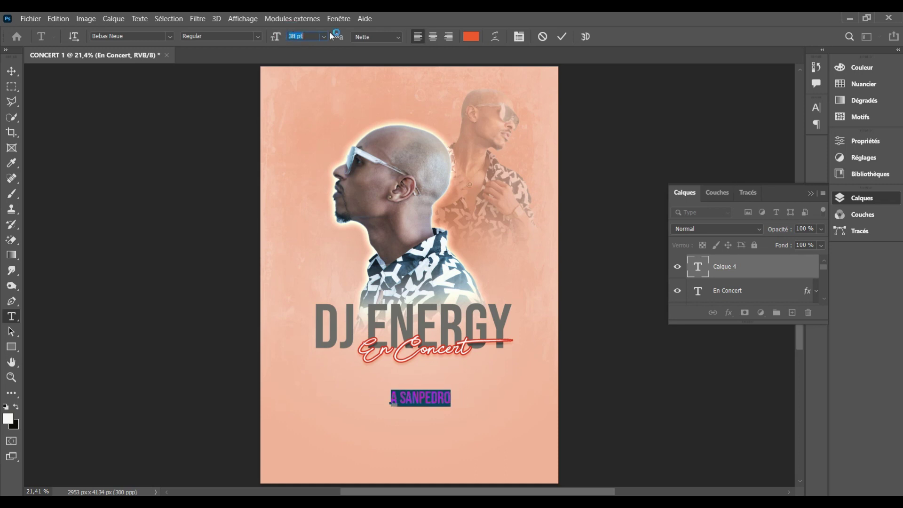
left_click(560, 38)
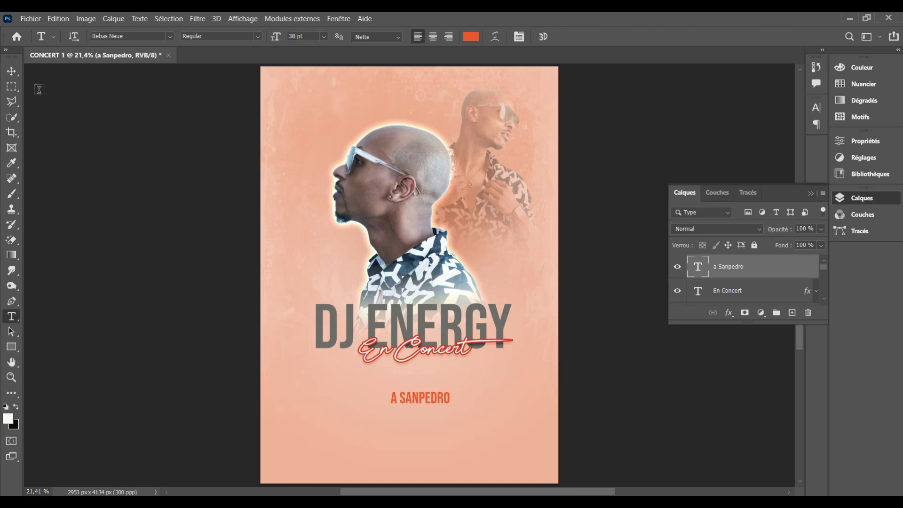
left_click(11, 71)
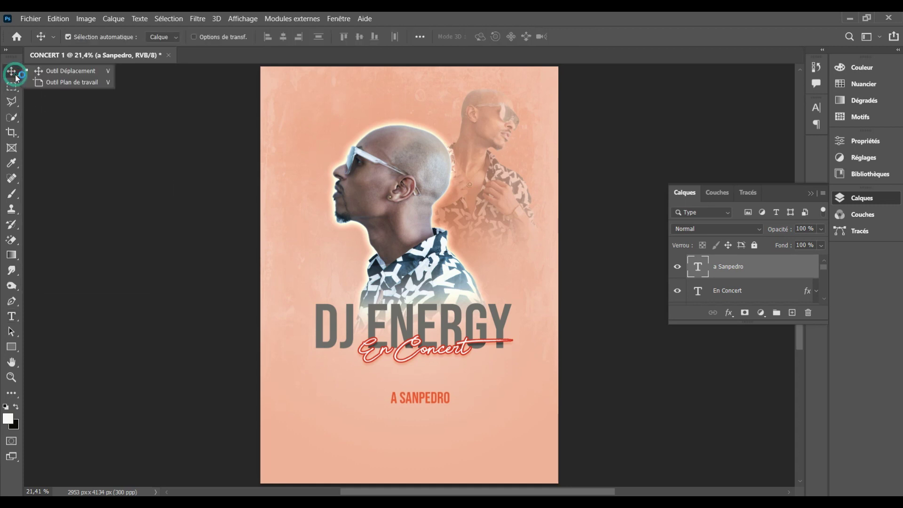
left_click_drag(438, 400, 487, 369)
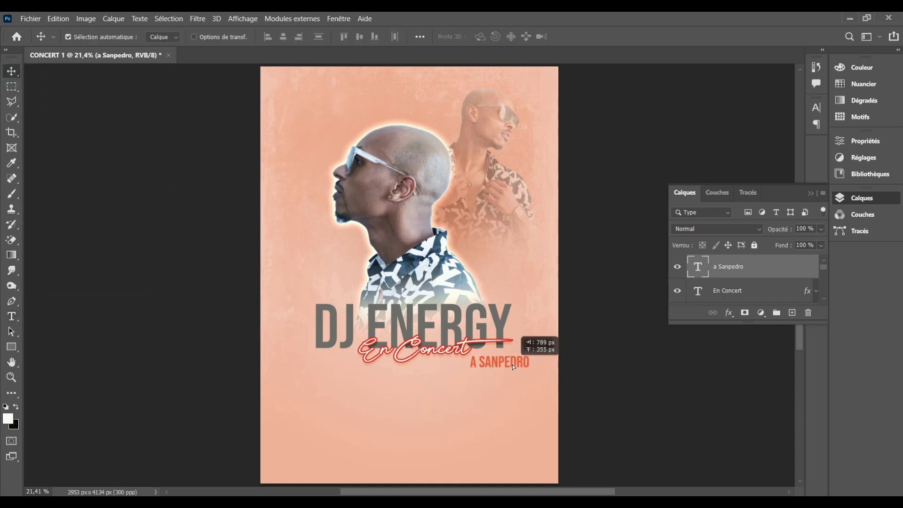
left_click_drag(488, 369, 487, 371)
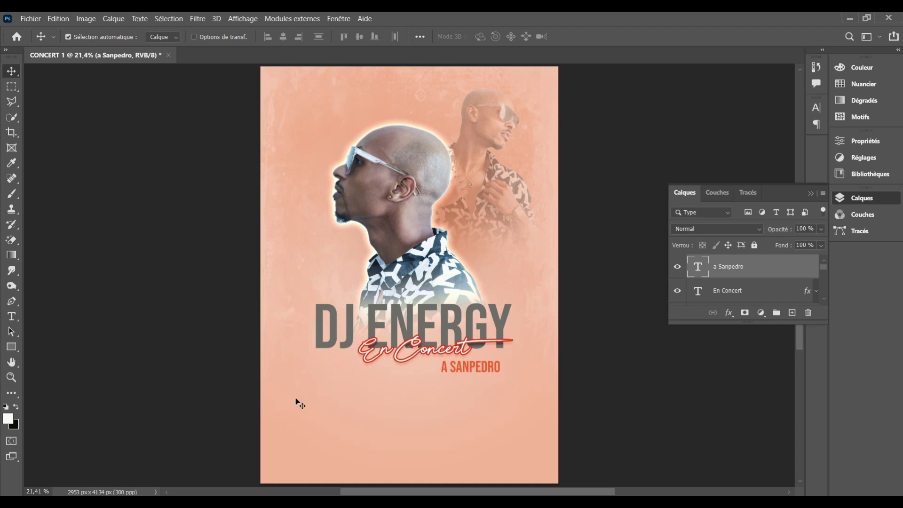
Type SAMEDI as a new text line below the title and commit it.
key("t")
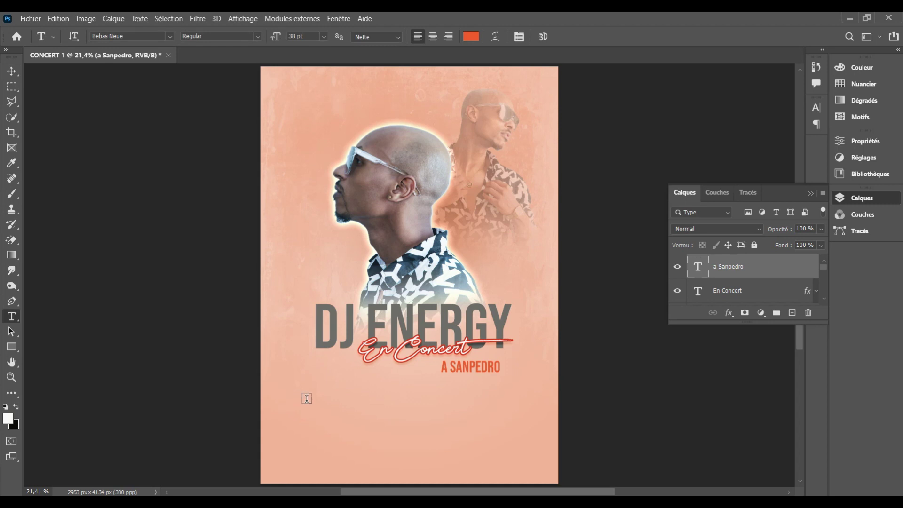
left_click(307, 398)
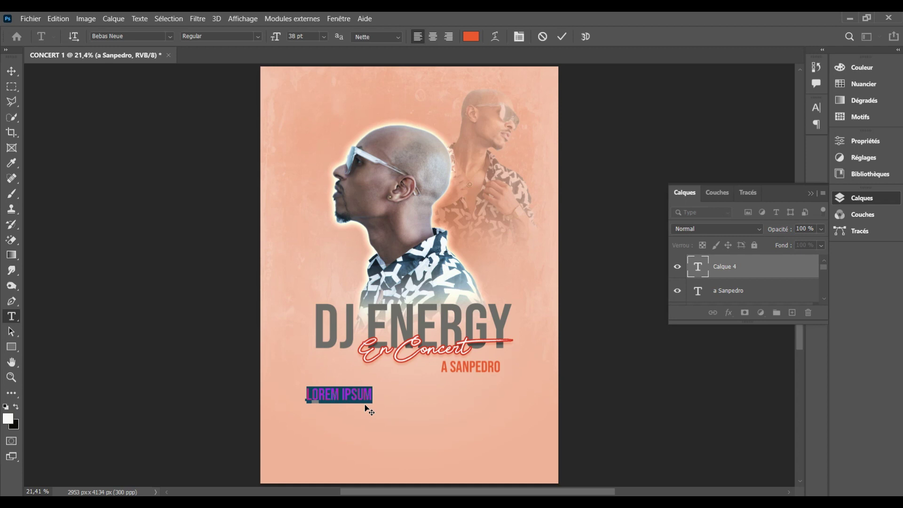
type("SAMEDI")
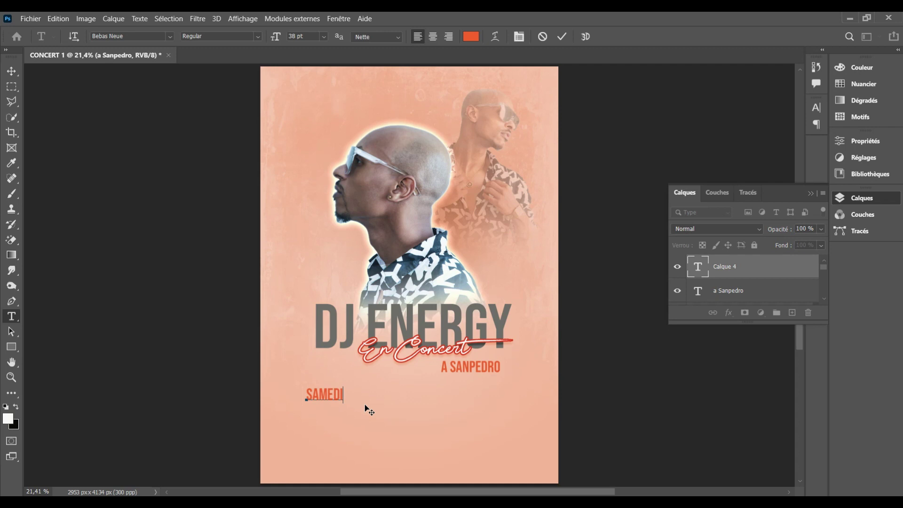
left_click(561, 38)
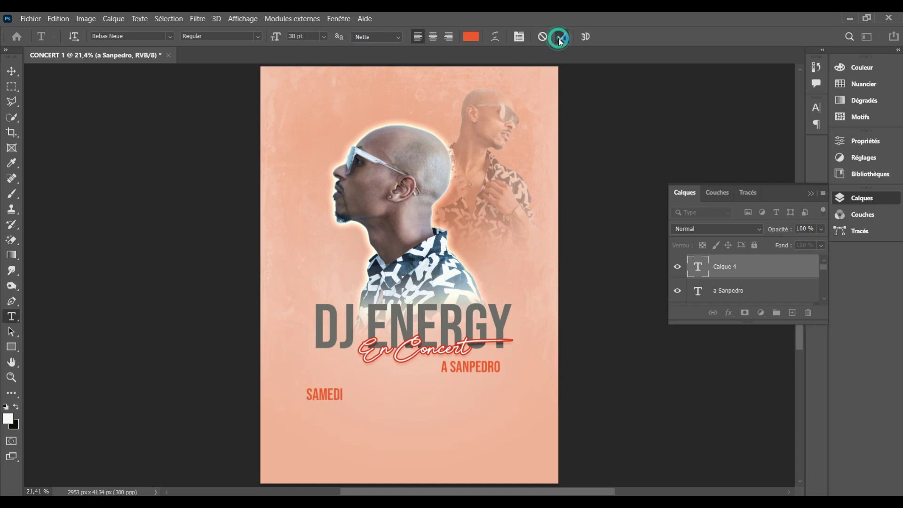
Rotate SAMEDI 90° clockwise and place it below the left side of the title.
key("ctrl+r")
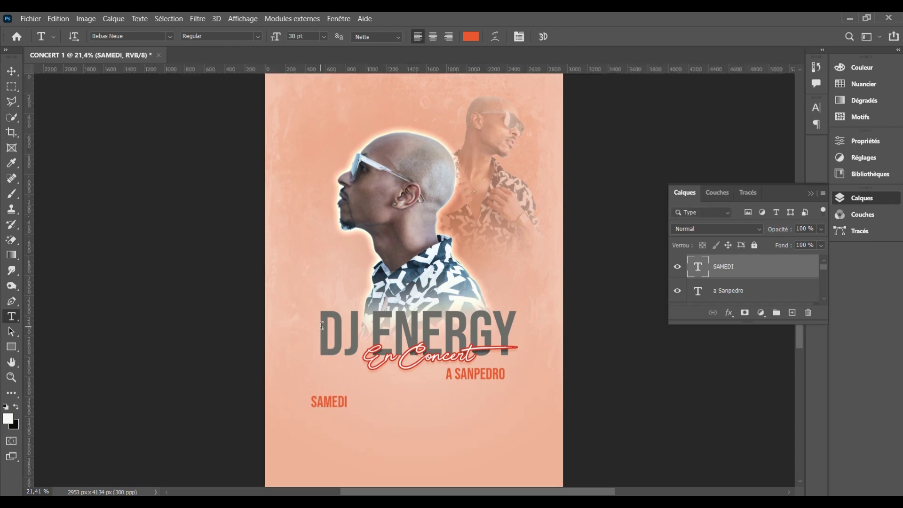
key("ctrl+t")
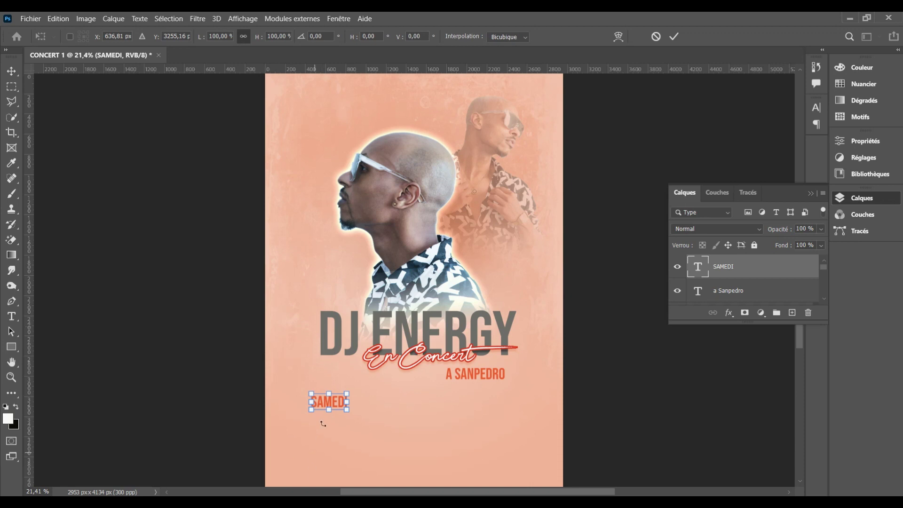
right_click(337, 408)
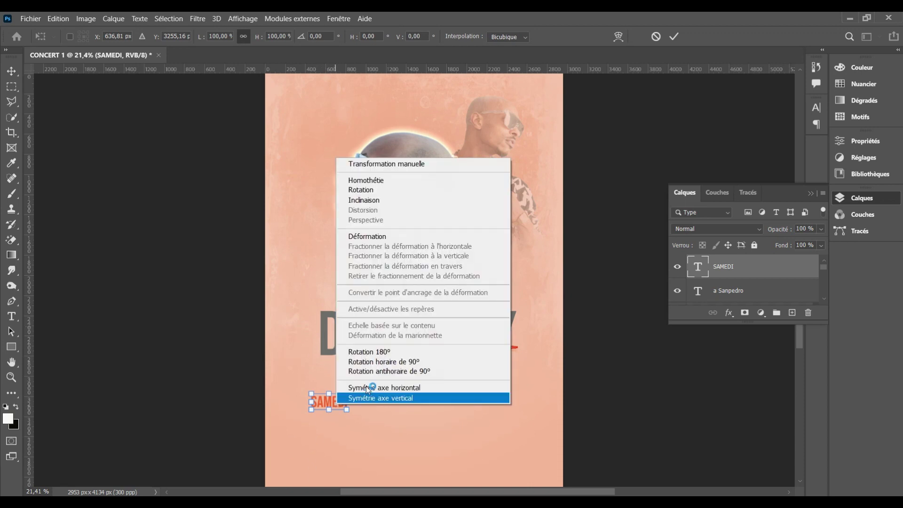
left_click(393, 364)
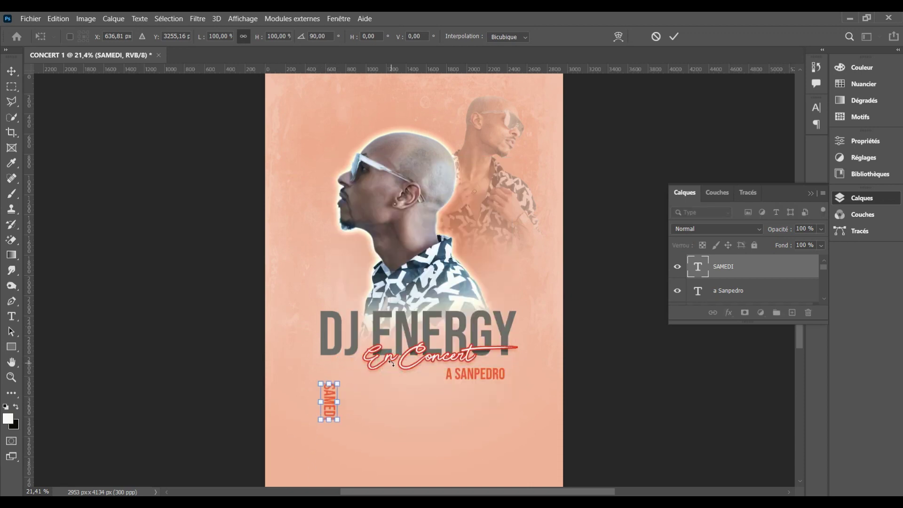
key("Return")
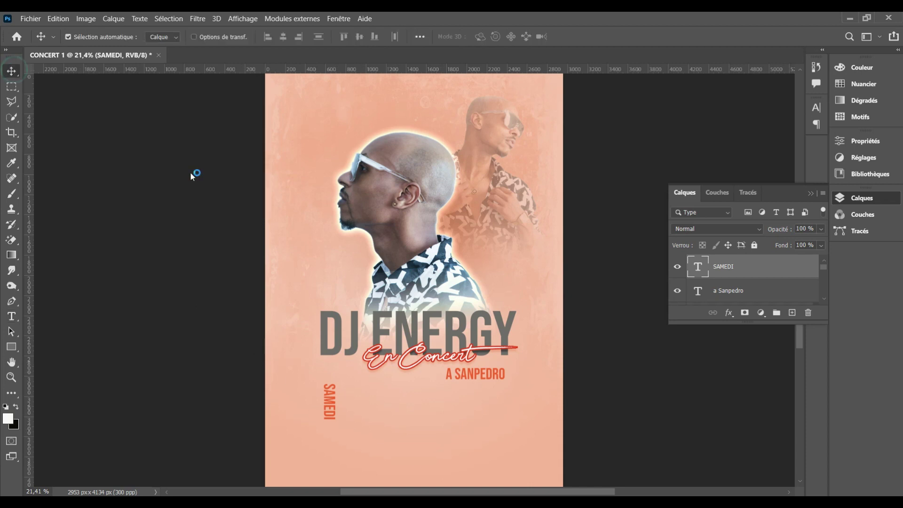
left_click(331, 399)
left_click_drag(332, 408, 337, 395)
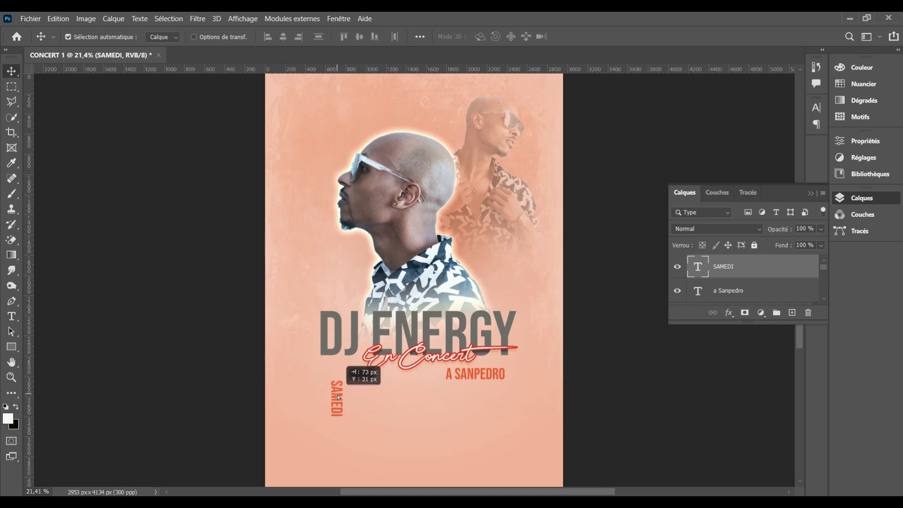
left_click_drag(338, 394, 343, 405)
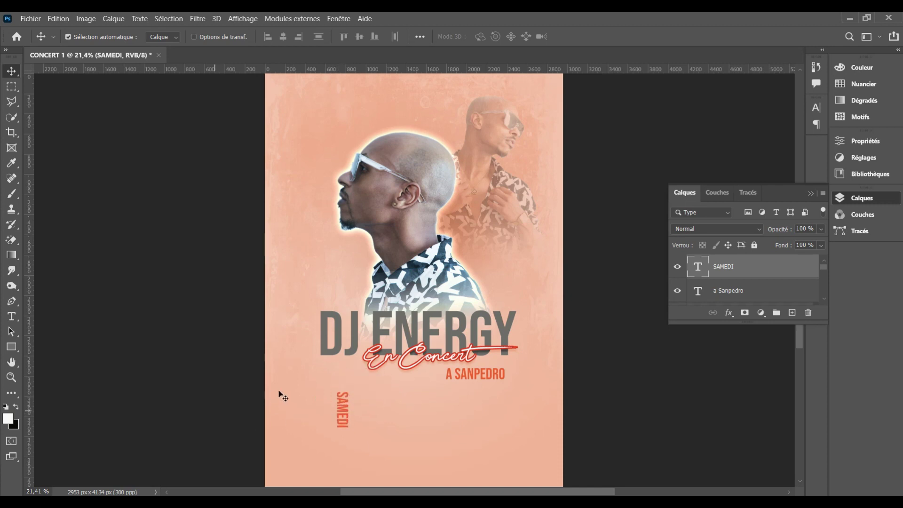
Add a 13 text line right of SAMEDI, keeping Bebas Neue, and enlarge it to 85 pt.
key("t")
left_click(416, 419)
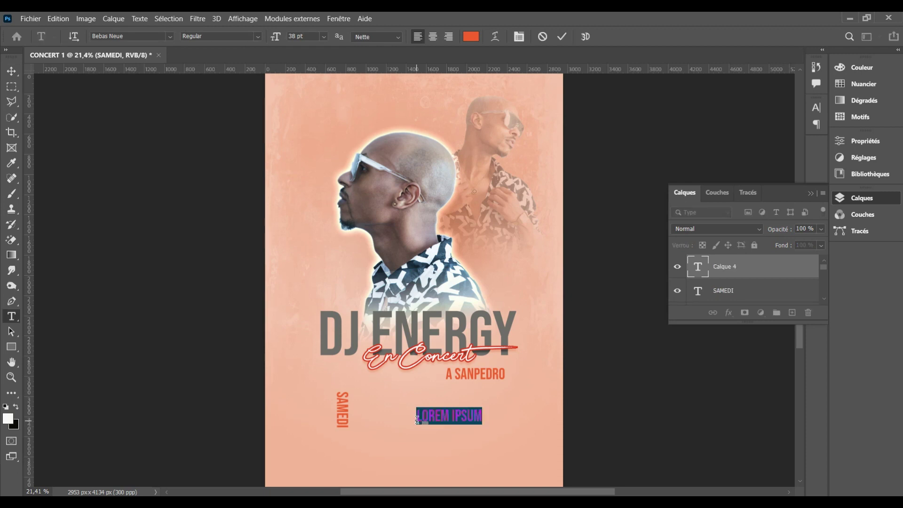
type("13")
key("ctrl+a")
left_click(121, 34)
type("F")
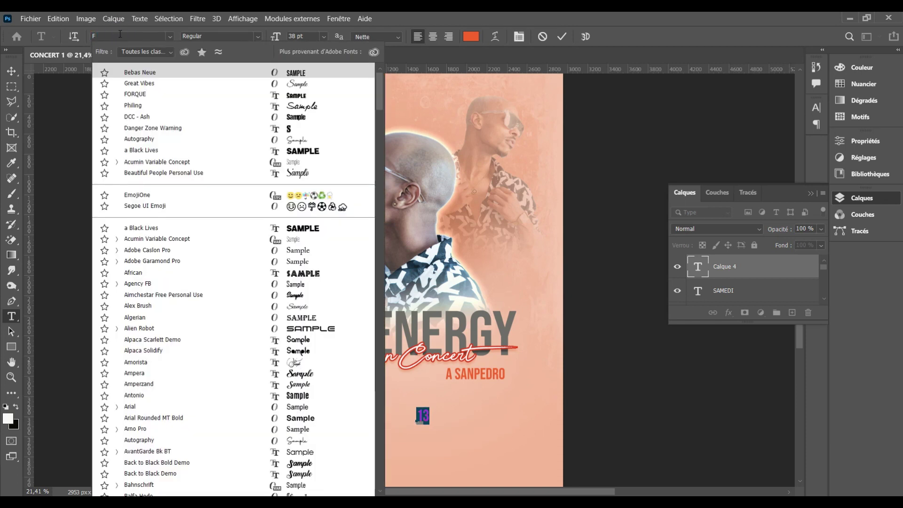
type("ORQUE")
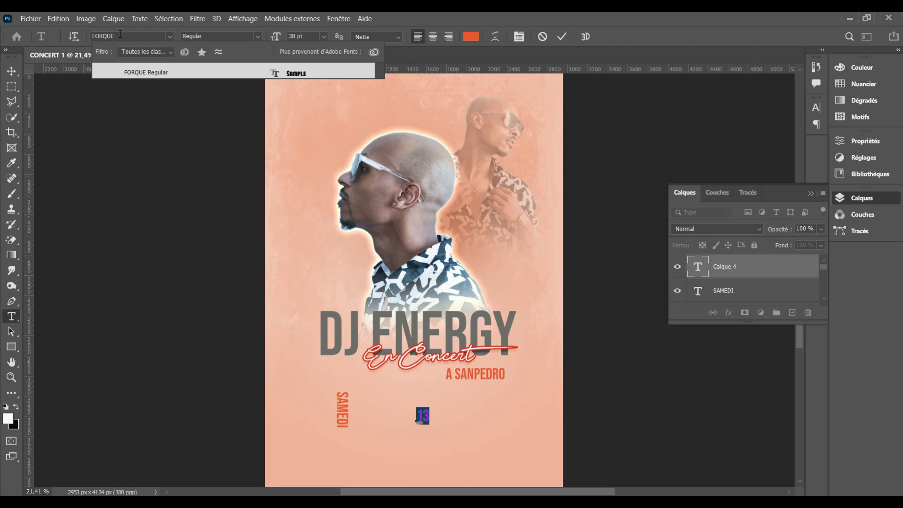
key("Return")
key("Escape")
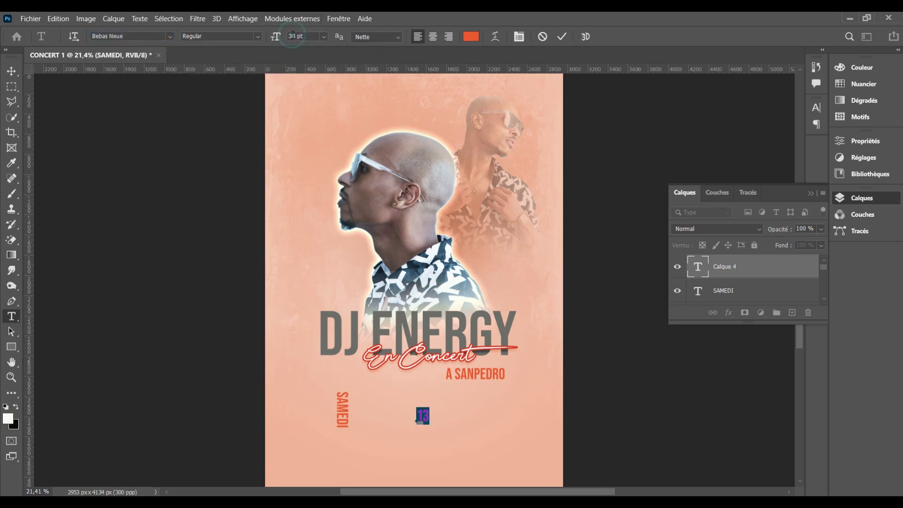
key("ctrl+a")
key("Up")
key("Up")
key("Up")
key("Up")
key("Up")
key("Up")
key("Up")
key("Up")
key("Up")
key("Up")
key("Up")
key("Up")
key("Up")
key("Up")
key("Up")
key("Up")
key("Up")
key("Up")
key("Up")
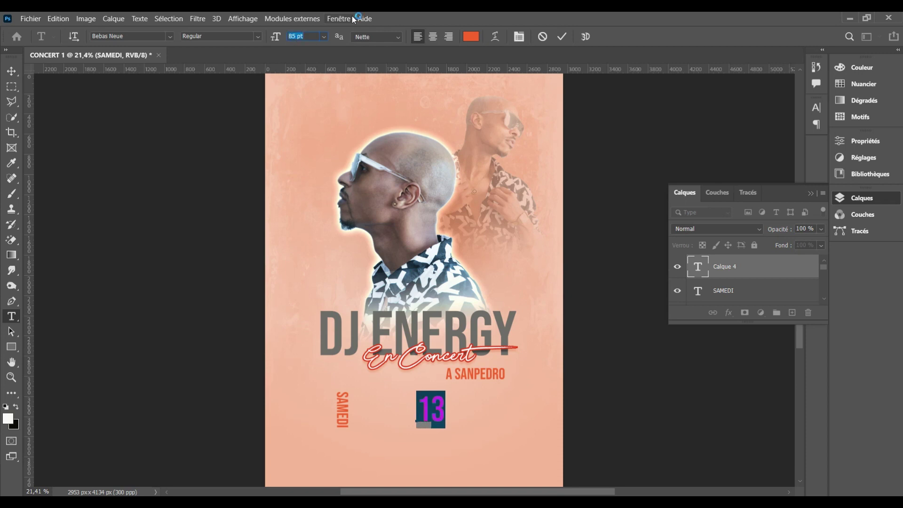
Make 13 white, commit it, move it beside SAMEDI, and nudge SAMEDI up to align.
left_click(469, 38)
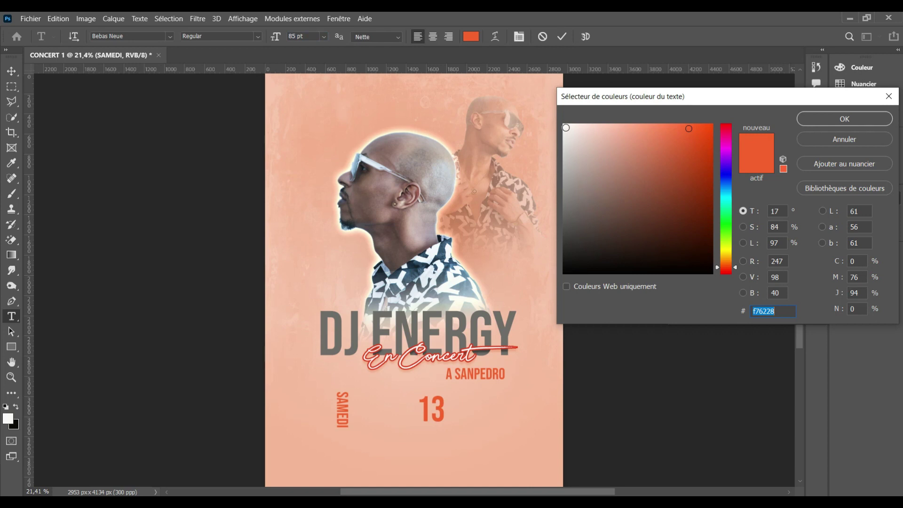
left_click(564, 126)
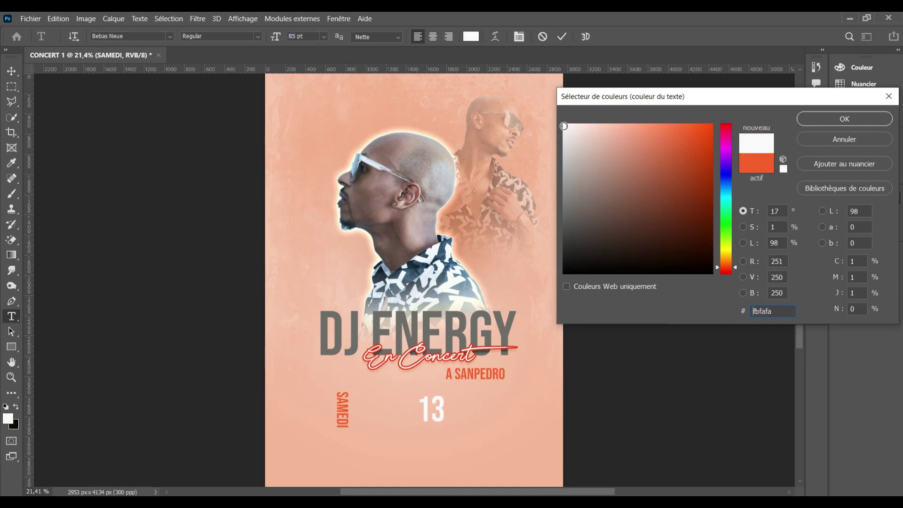
left_click(823, 117)
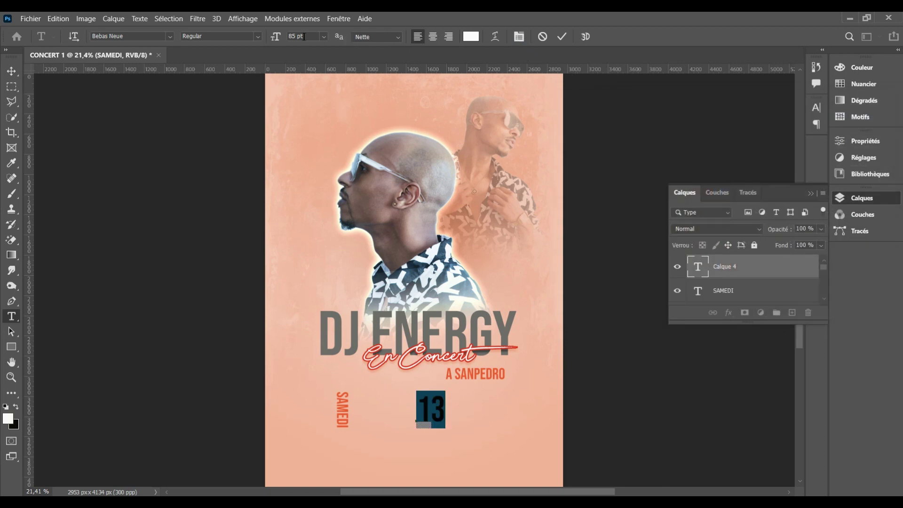
left_click(562, 37)
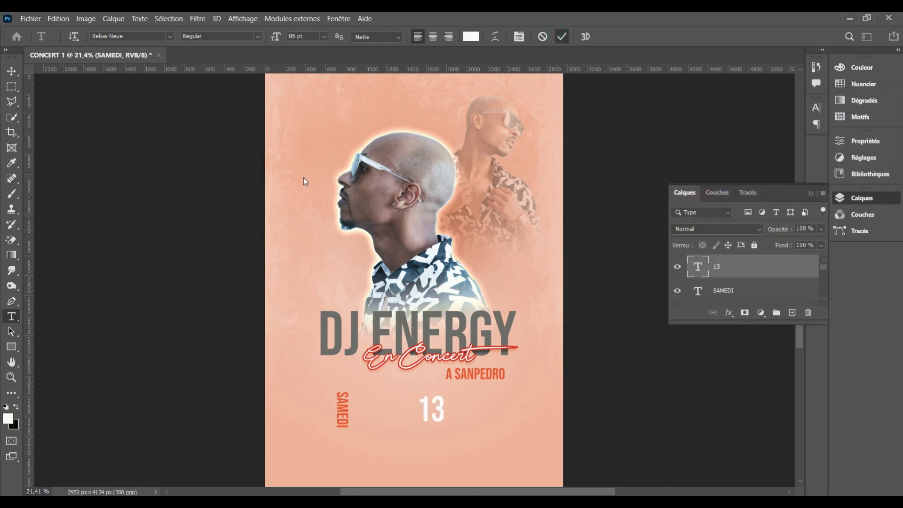
left_click(11, 71)
left_click_drag(445, 407, 380, 398)
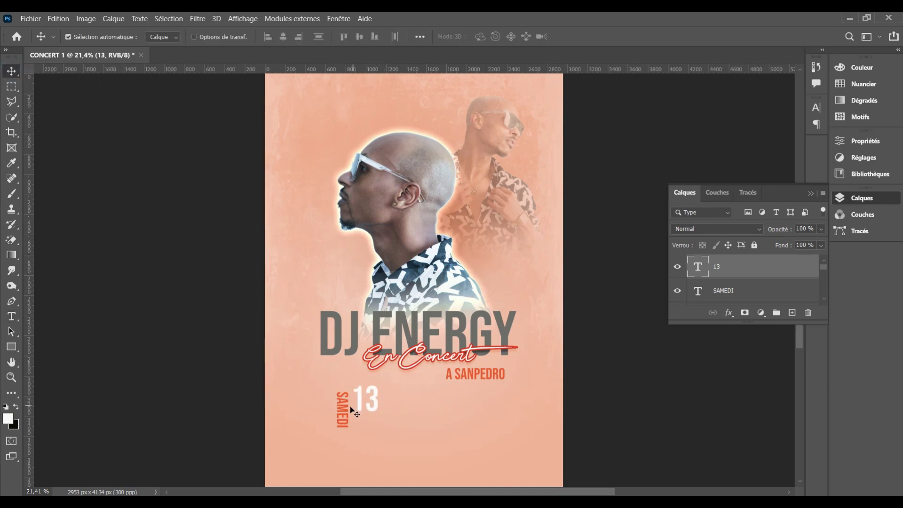
left_click(346, 399)
left_click_drag(346, 399, 346, 387)
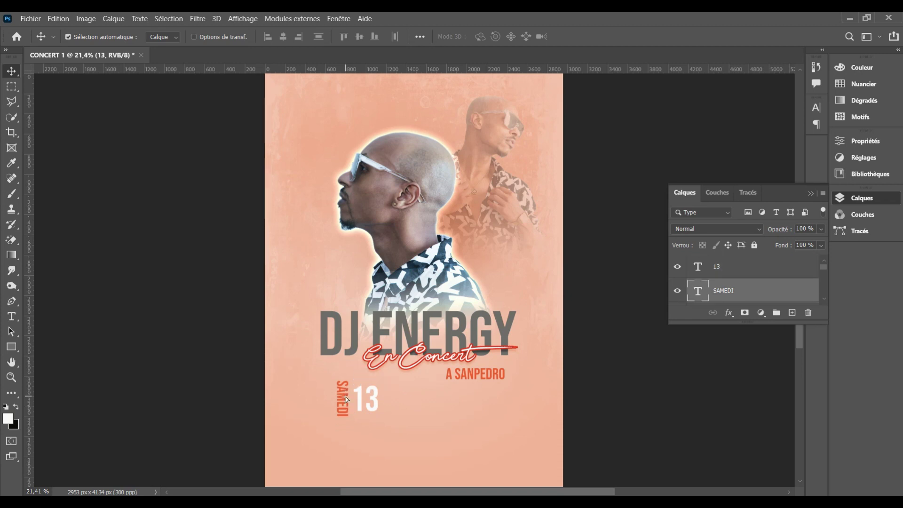
key("t")
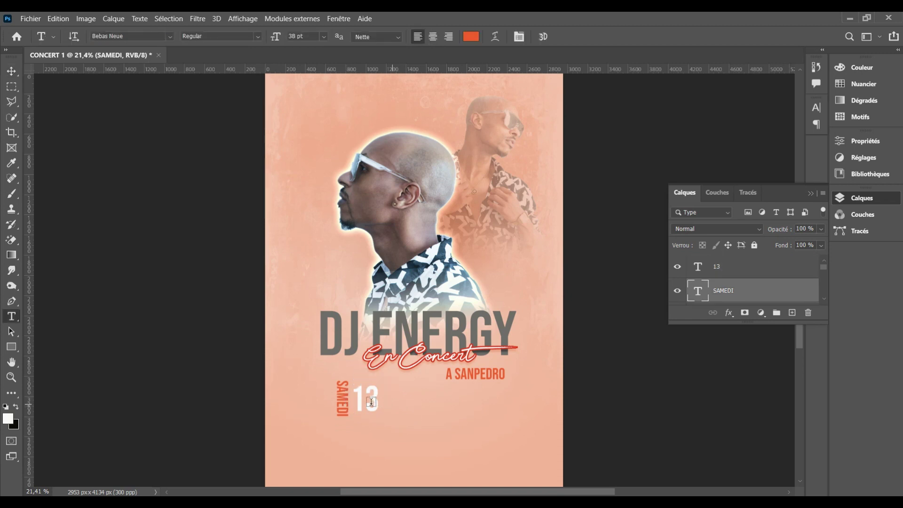
double_click(346, 399)
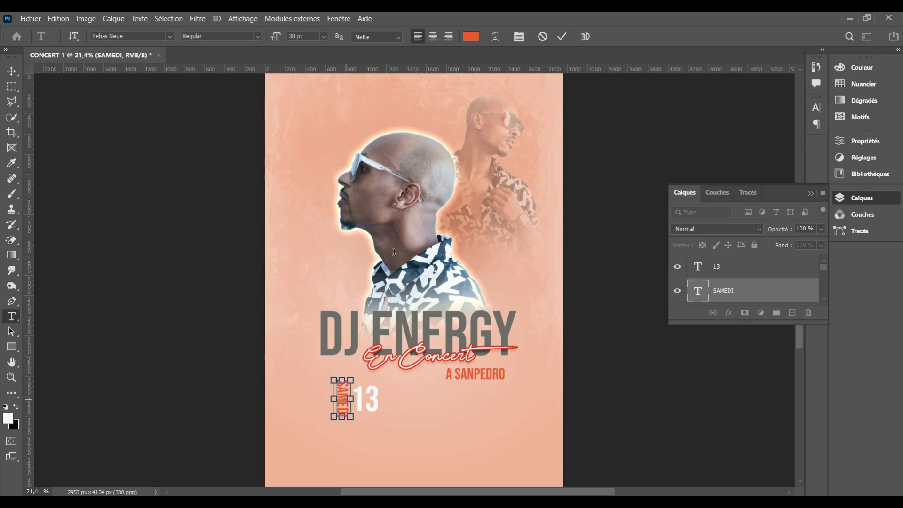
Shrink the SAMEDI text slightly and commit the change.
key("ctrl+a")
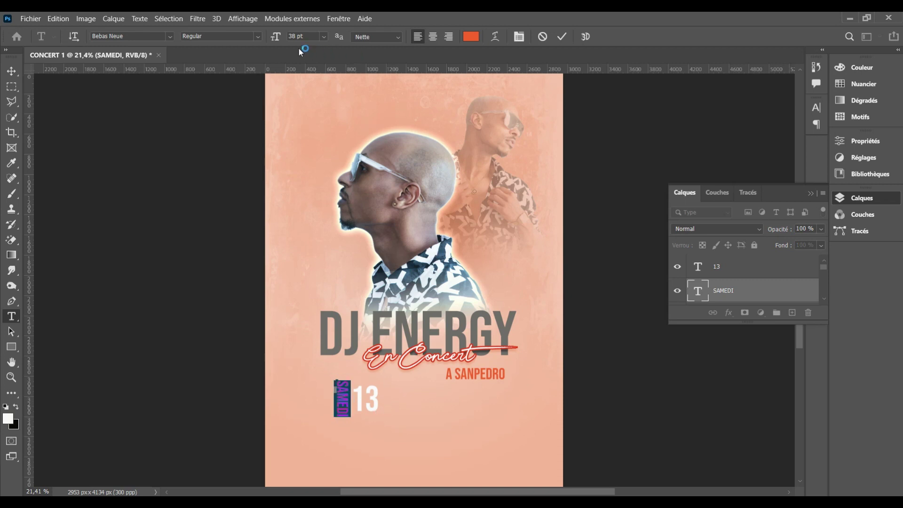
key("Down")
key("Down")
key("Down")
key("Down")
key("Down")
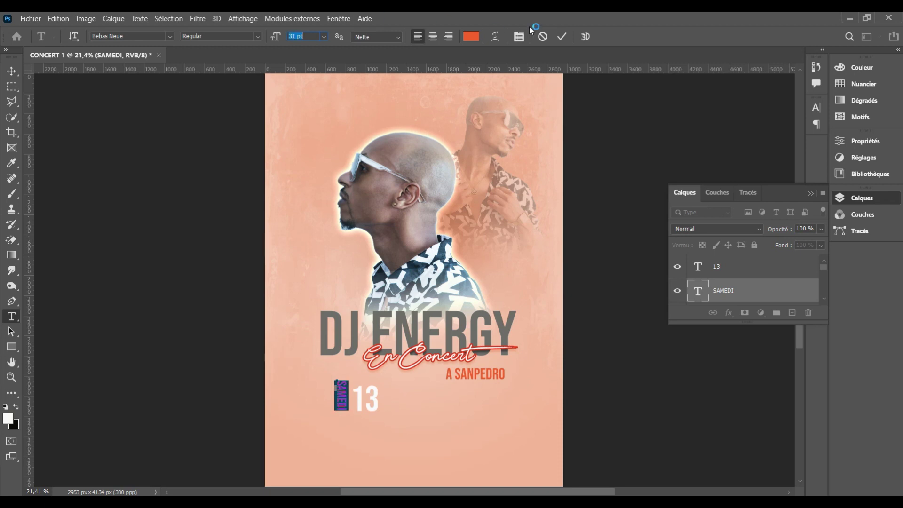
left_click(560, 37)
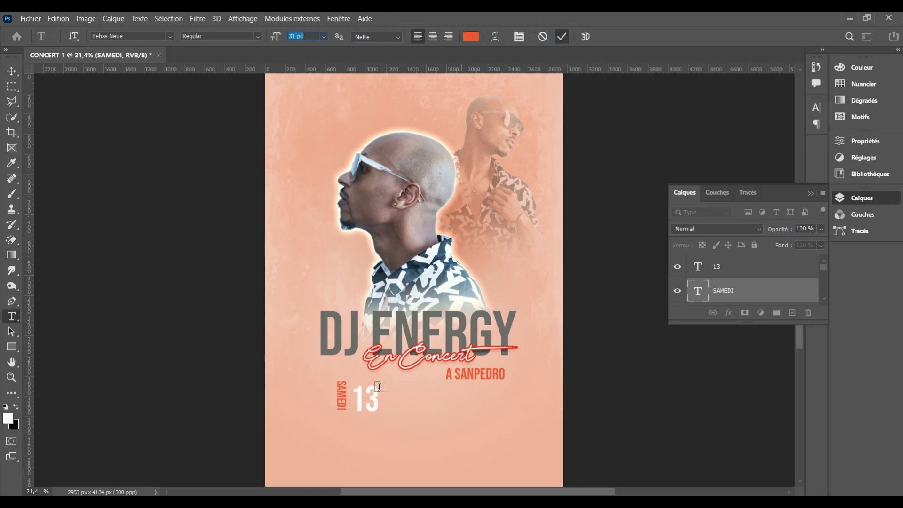
left_click(362, 396)
Enlarge 13 to 108 pt with -40 tracking and commit it.
double_click(361, 395)
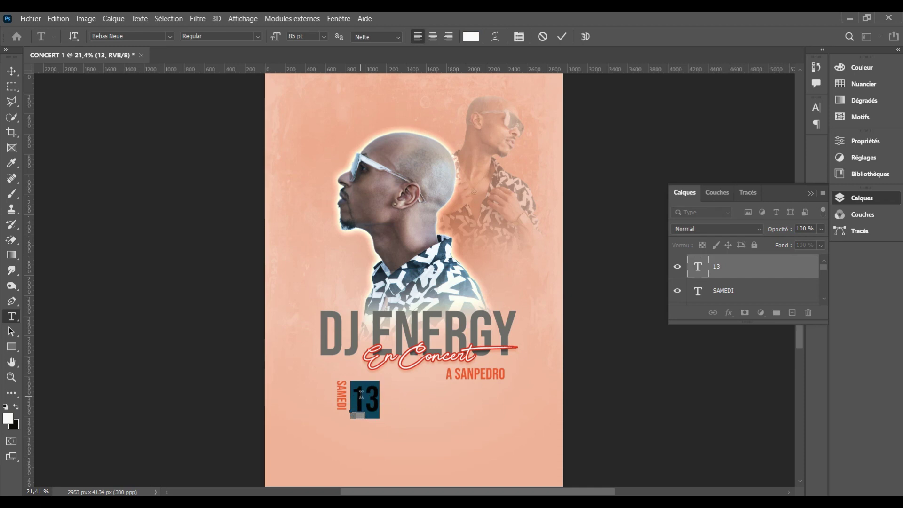
left_click(817, 108)
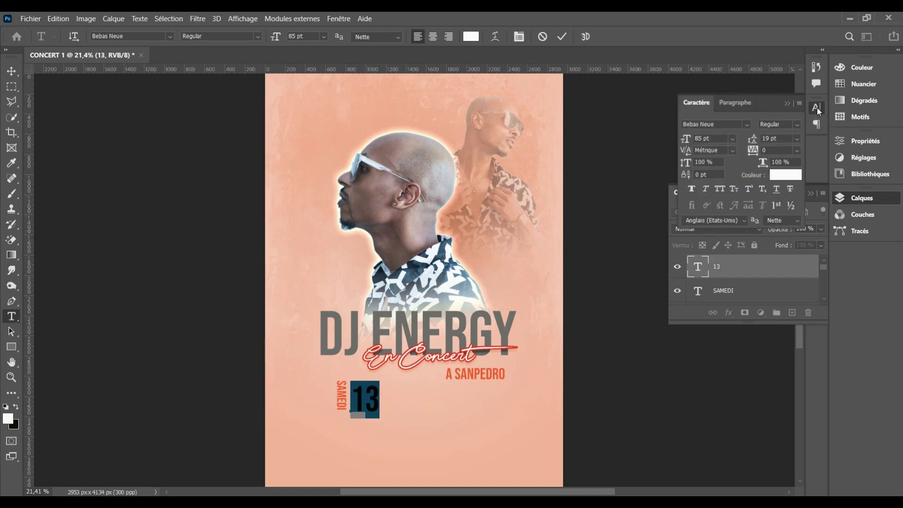
left_click(700, 139)
scroll(702, 140, "up", 4)
scroll(702, 140, "up", 8)
scroll(702, 139, "up", 4)
scroll(702, 140, "up", 2)
scroll(701, 140, "up", 2)
scroll(701, 140, "up", 2)
scroll(701, 140, "up", 1)
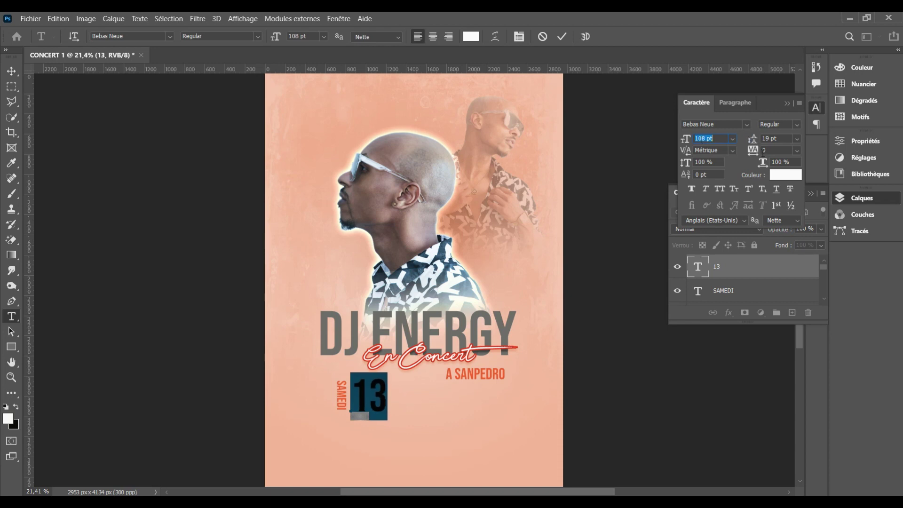
scroll(764, 151, "down", 1)
scroll(764, 151, "down", 2)
scroll(764, 152, "down", 1)
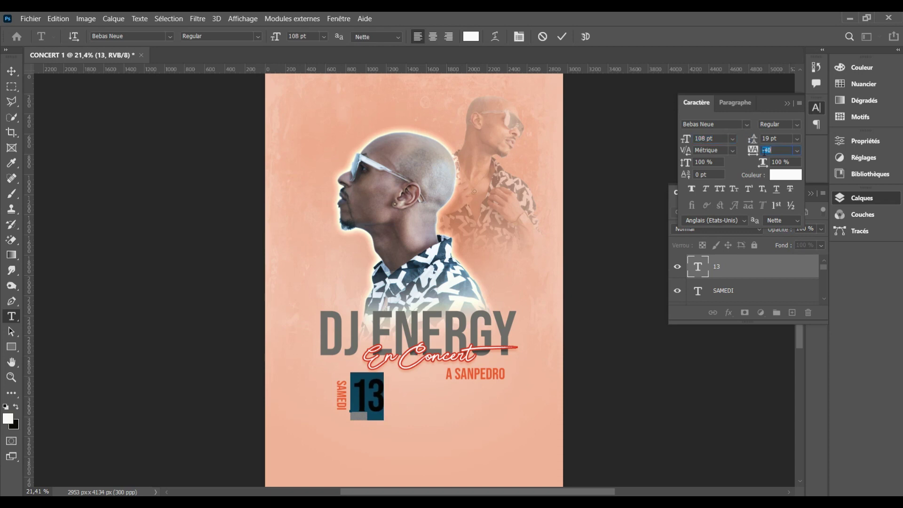
left_click(563, 38)
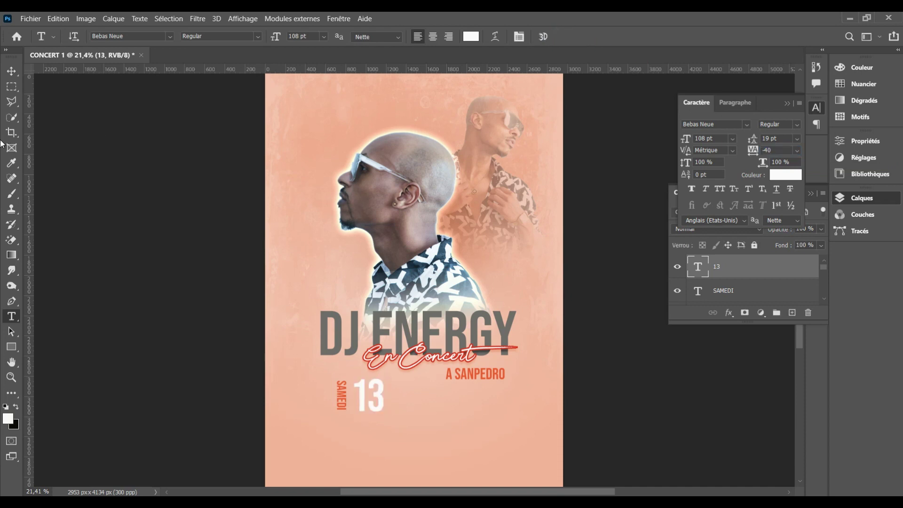
left_click(12, 72)
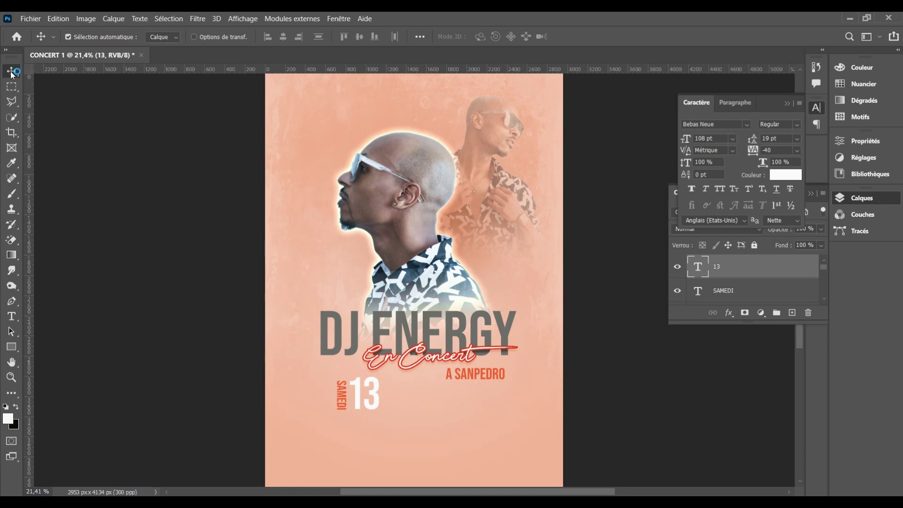
Type FEVRIER near the poster bottom and shrink its font size.
key("t")
left_click(377, 464)
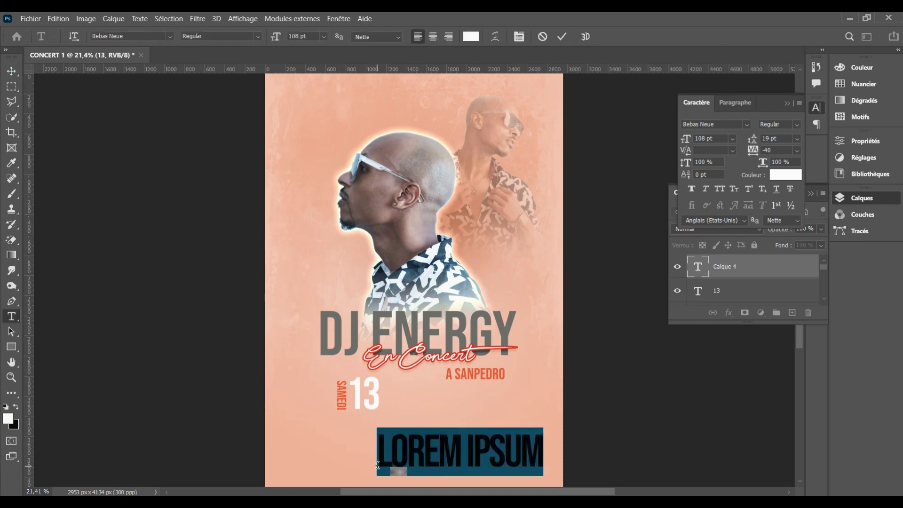
type("F")
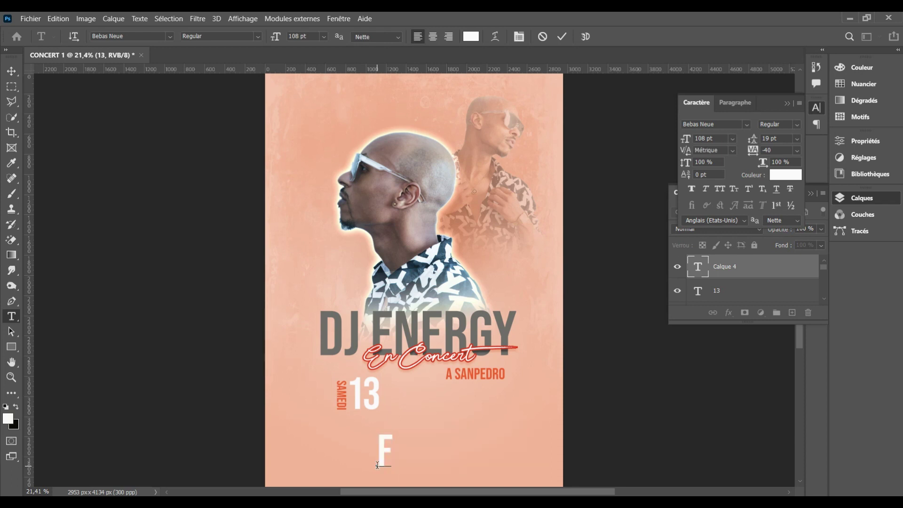
type("E")
type("VRIER")
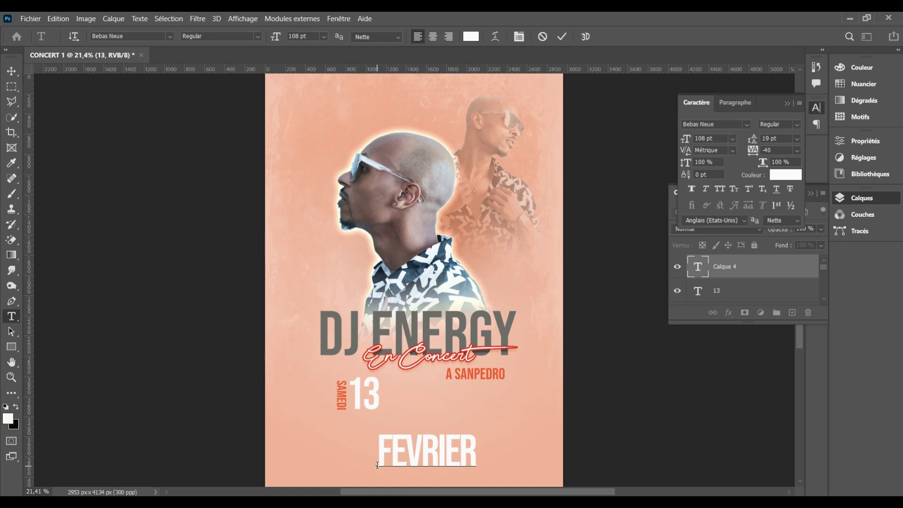
key("ctrl+a")
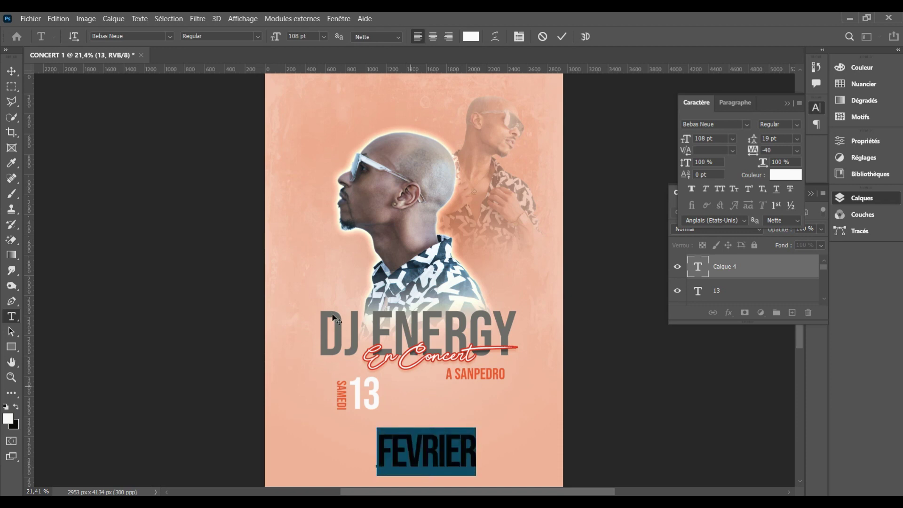
left_click(297, 37)
key("Down")
key("Down")
key("Down")
key("Down")
key("Down")
key("Down")
key("Down")
key("Down")
key("Down")
key("Down")
key("Down")
key("Down")
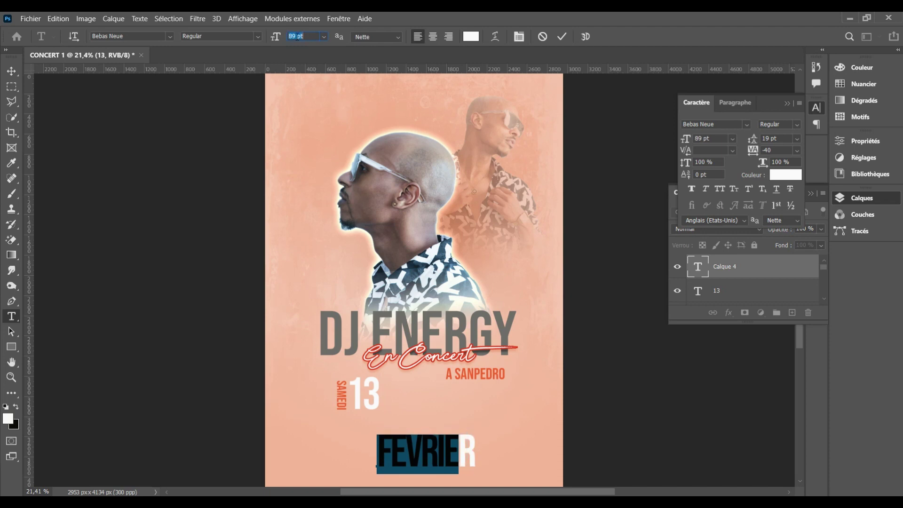
key("Down")
key("Down")
key("Down")
key("Down")
key("Down")
key("Down")
key("Down")
key("Down")
key("Down")
key("Down")
key("Down")
key("Down")
key("Down")
key("Down")
key("Down")
key("Down")
key("Down")
key("Down")
key("Down")
key("Down")
key("Down")
key("Down")
key("Down")
key("Down")
key("Down")
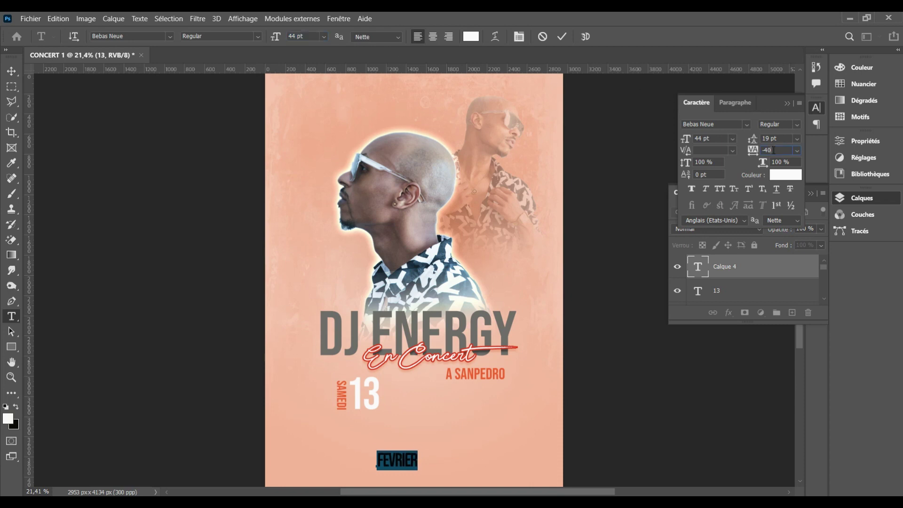
Reset FEVRIER tracking to 0, size it to about 35 pt in white, and commit.
left_click(773, 150)
key("Return")
left_click(291, 36)
key("Down")
key("Down")
key("Down")
key("Down")
key("Down")
key("Down")
key("Down")
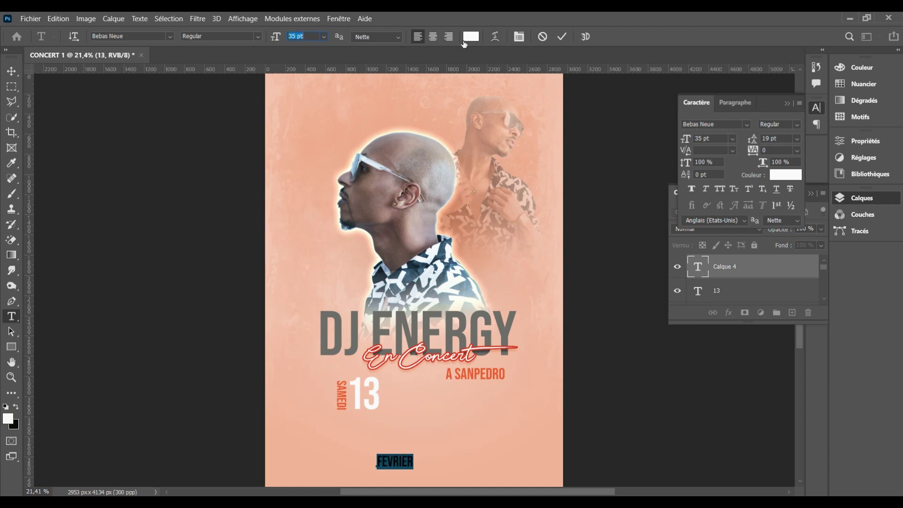
left_click(471, 37)
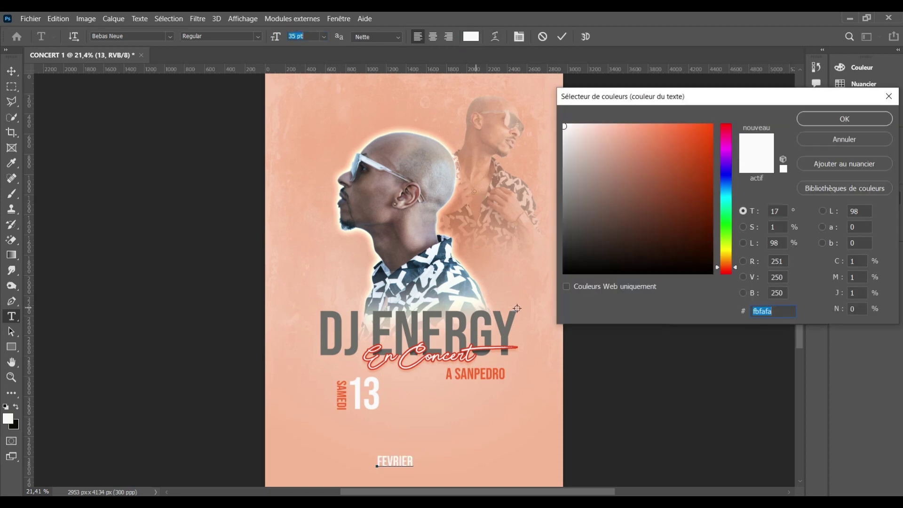
left_click(802, 125)
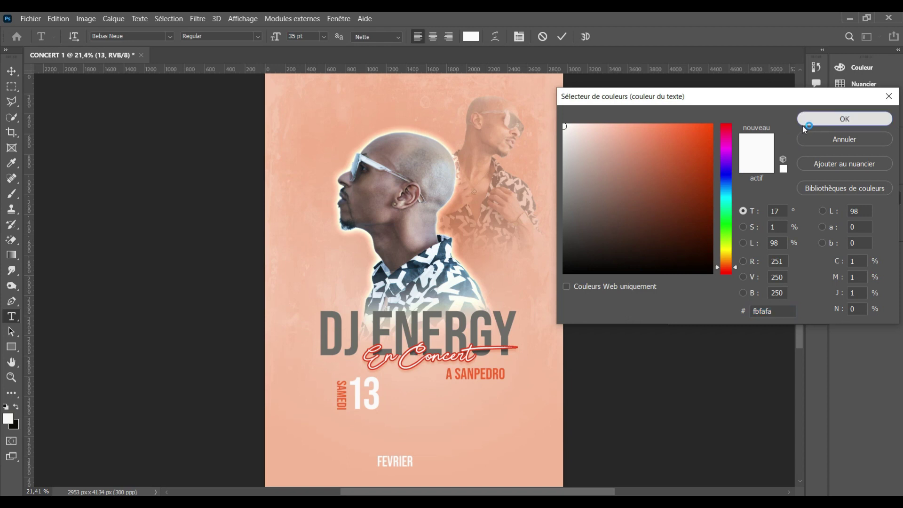
left_click(562, 37)
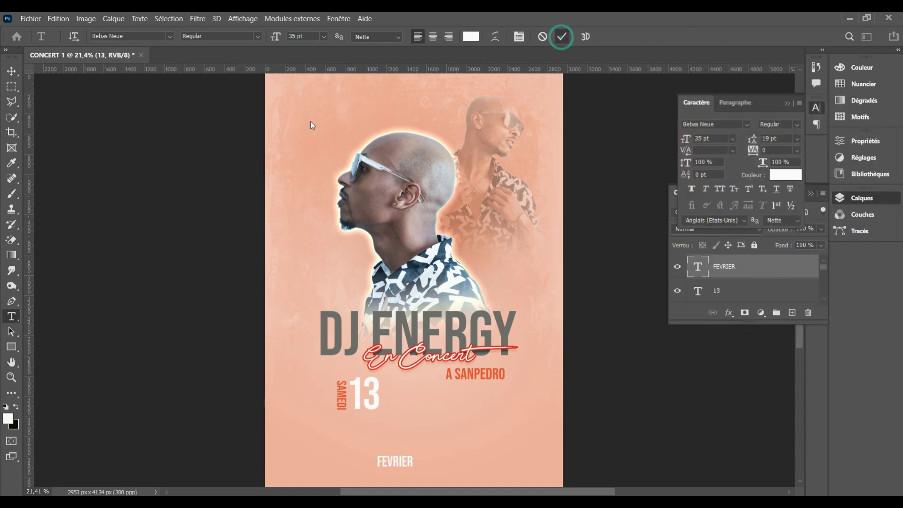
Move FEVRIER up so it sits right beside the large 13.
left_click(11, 71)
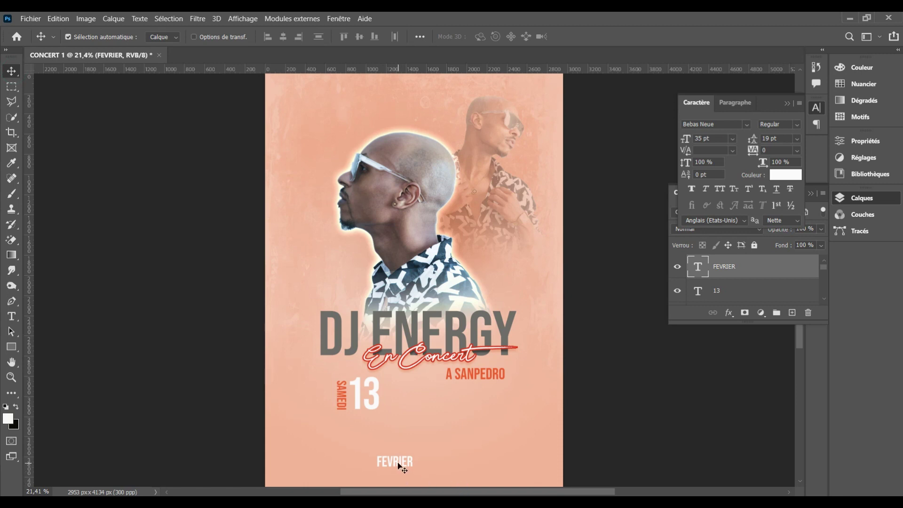
left_click_drag(414, 417, 414, 400)
left_click_drag(409, 398, 407, 397)
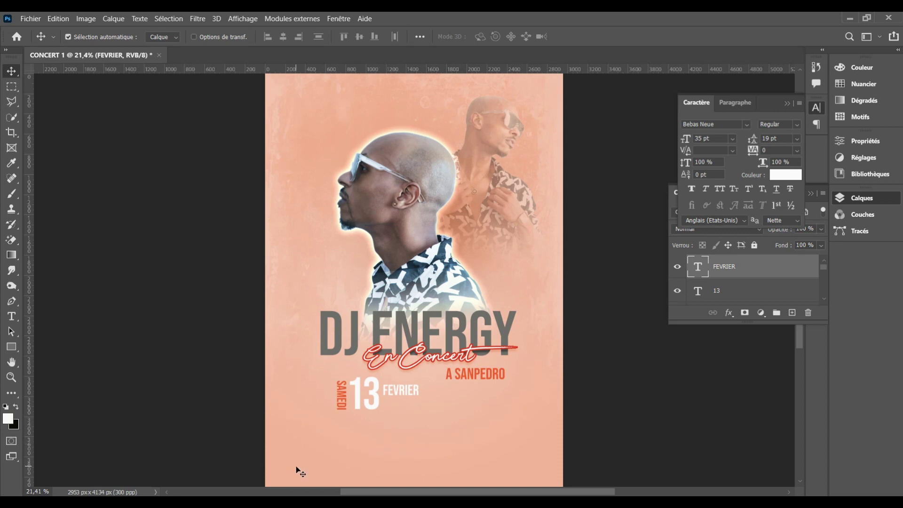
Type 17H00 below the date and enlarge it to 46 pt.
key("t")
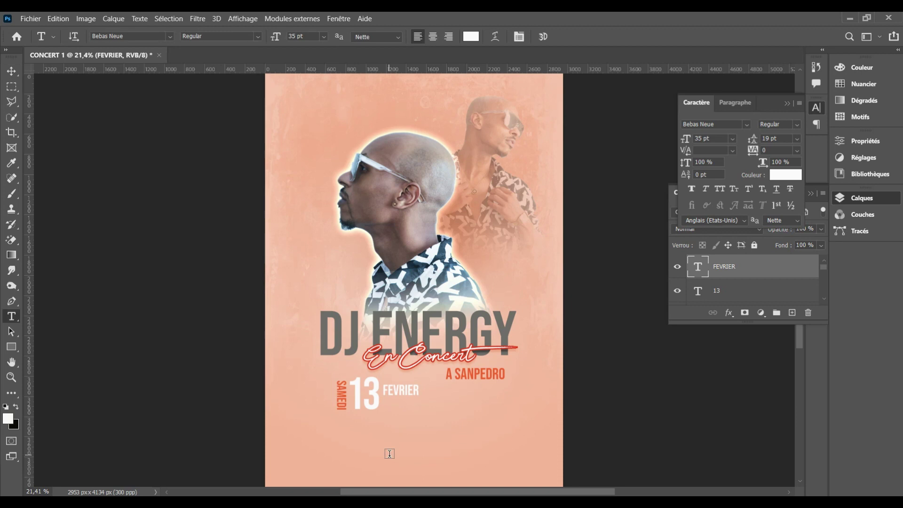
left_click(440, 444)
type("17")
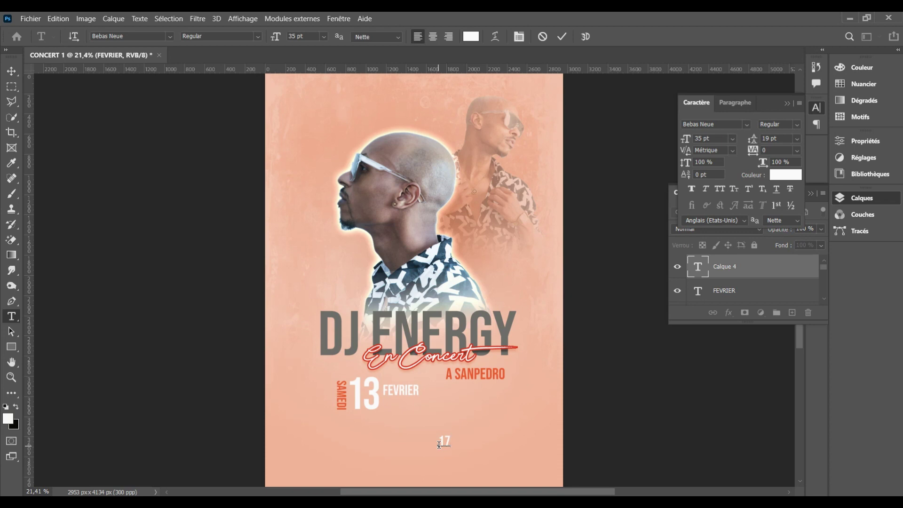
type("H")
type("00")
double_click(440, 442)
scroll(292, 36, "up", 3)
scroll(293, 37, "up", 3)
scroll(292, 37, "up", 3)
scroll(293, 36, "up", 2)
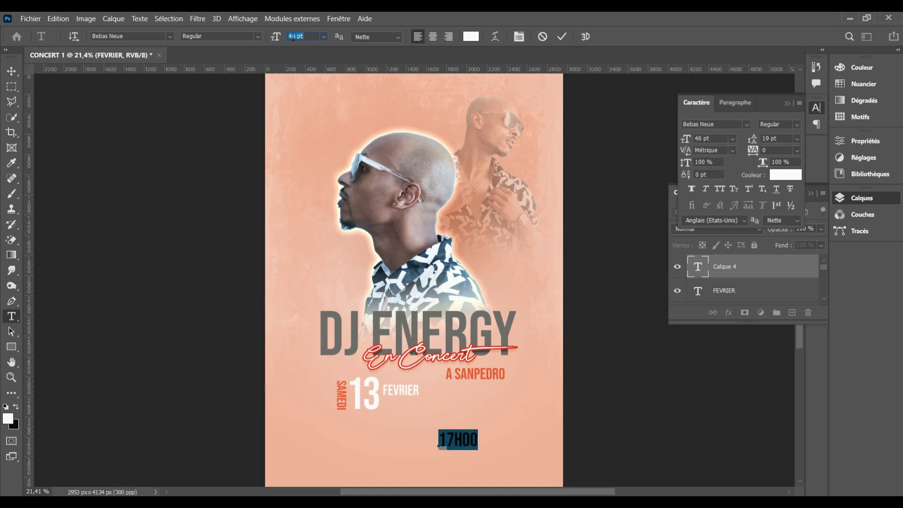
left_click(560, 38)
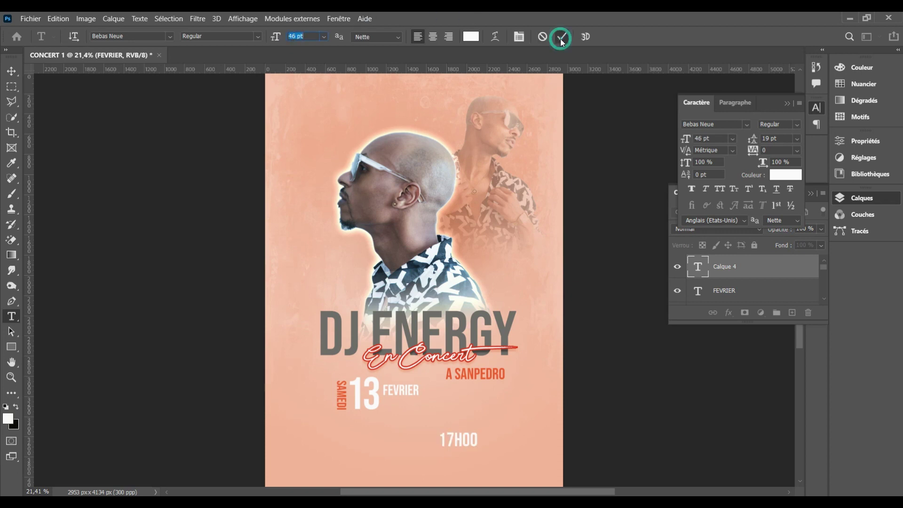
Place 17H00 under FEVRIER and nudge FEVRIER into alignment with it.
left_click(12, 71)
mouse_move(466, 440)
left_mouse_down()
mouse_move(420, 411)
mouse_move(455, 401)
mouse_move(410, 408)
left_mouse_up()
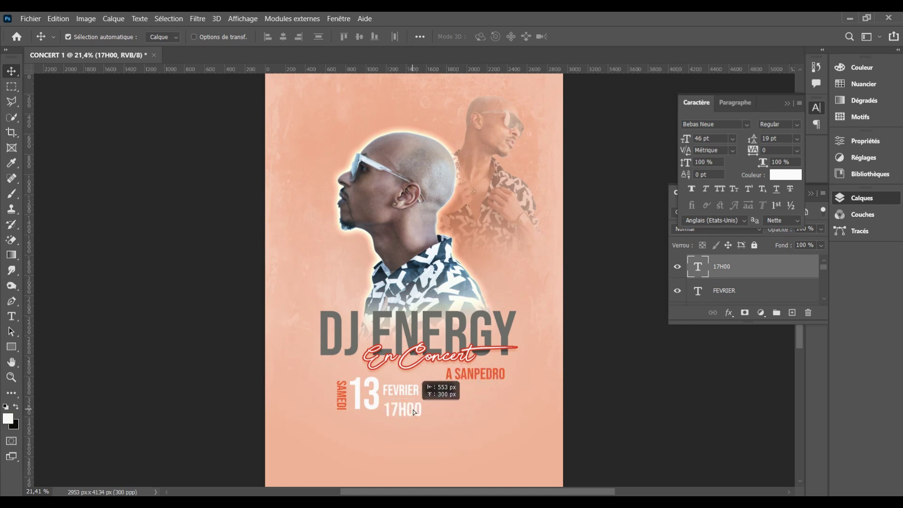
left_click_drag(411, 407, 344, 403)
left_click(377, 405)
left_click(343, 405)
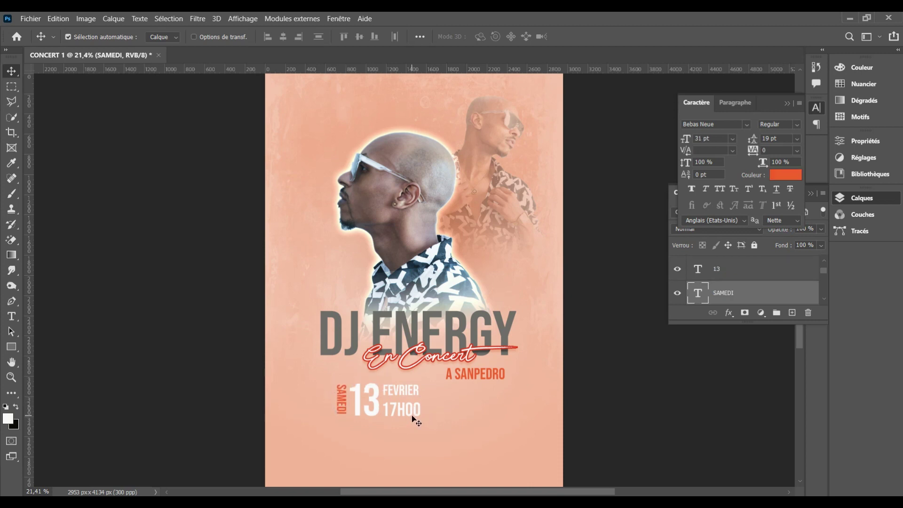
left_click_drag(407, 395, 404, 397)
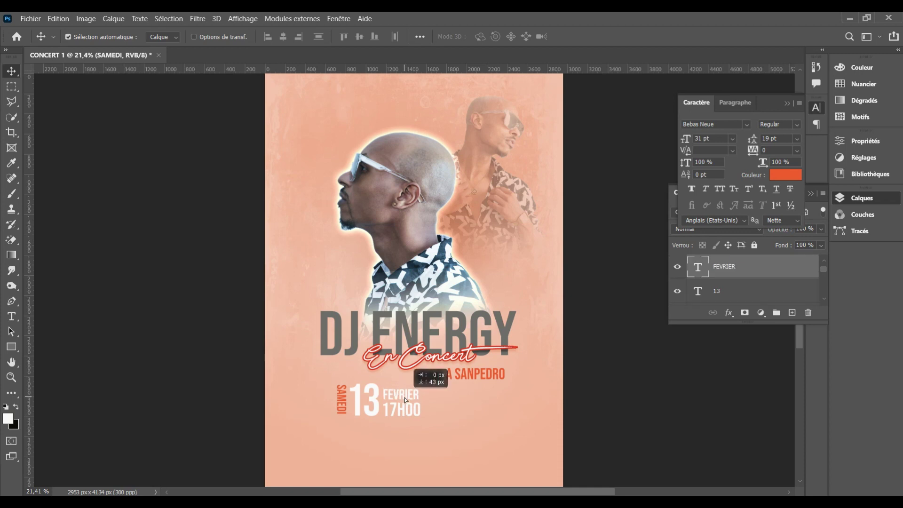
left_click_drag(404, 397, 419, 411)
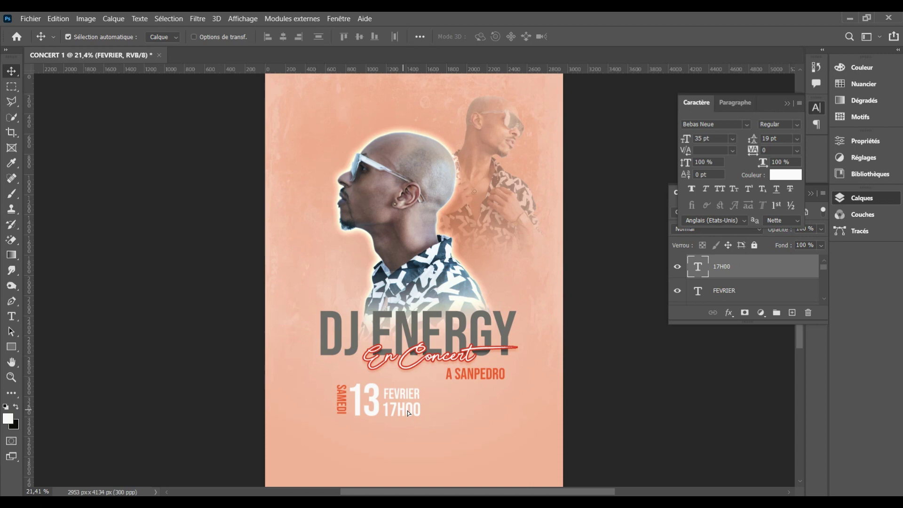
Insert À before 17H00 so the time reads À17H00.
key("t")
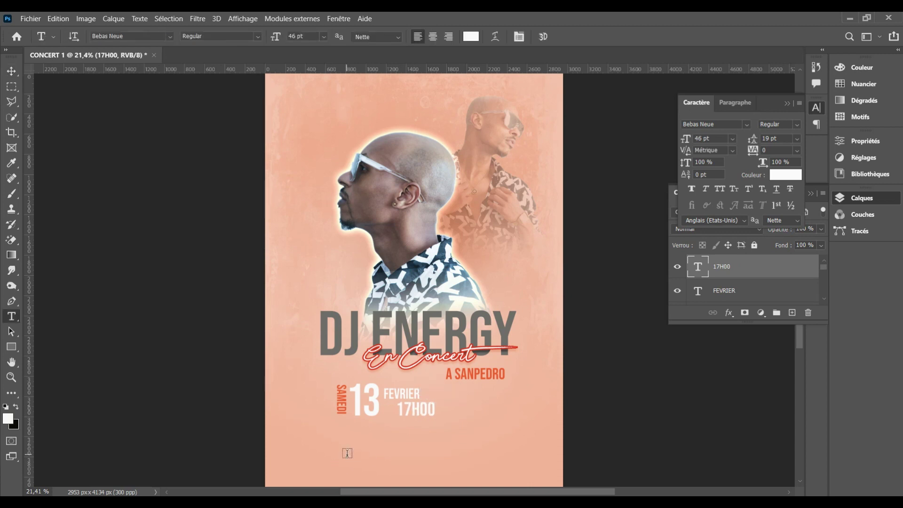
left_click(402, 407)
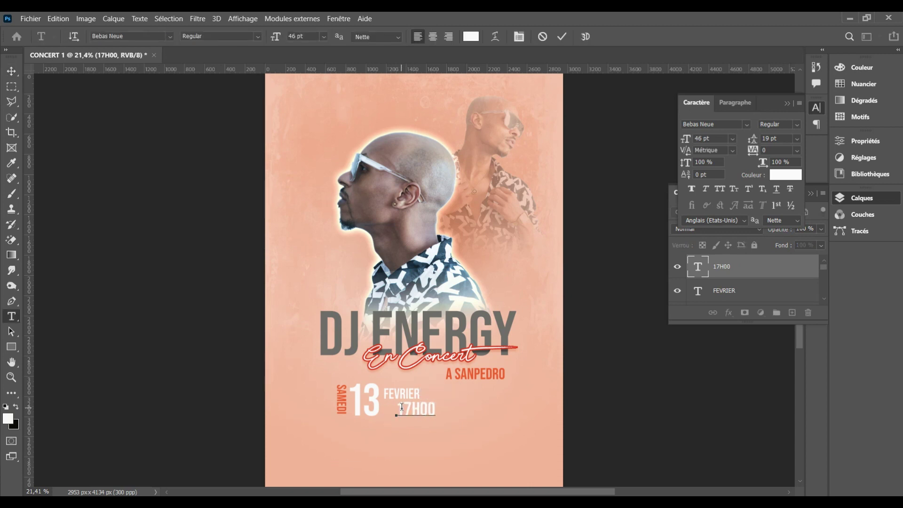
type("0")
key("BackSpace")
type("À")
Enlarge the 17H digits to 52 pt and commit the edit.
mouse_move(406, 404)
left_mouse_down()
mouse_move(428, 405)
mouse_move(418, 406)
left_mouse_up()
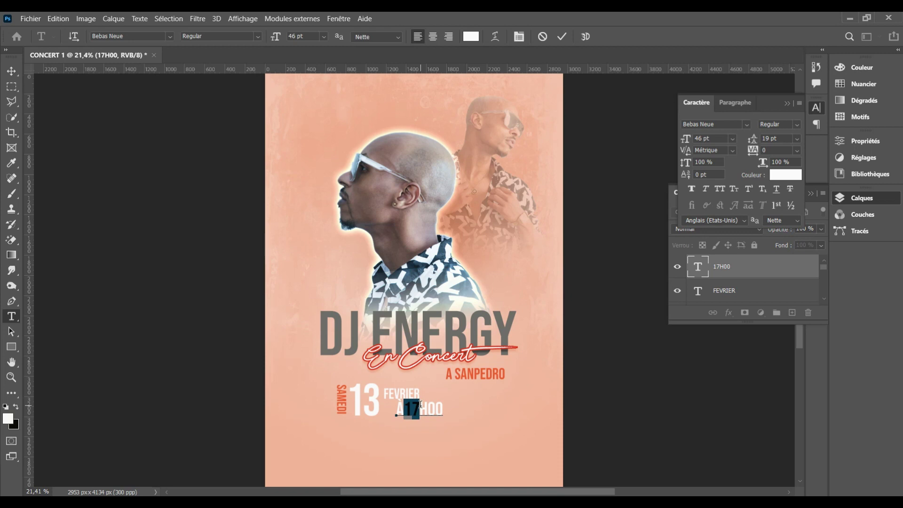
left_click(291, 37)
scroll(290, 38, "up", 3)
scroll(290, 39, "up", 2)
scroll(291, 39, "up", 1)
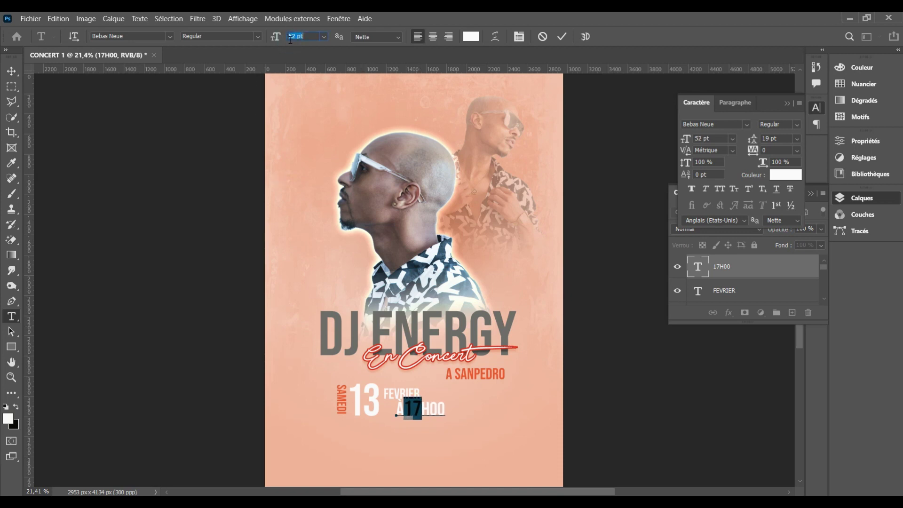
left_click(560, 42)
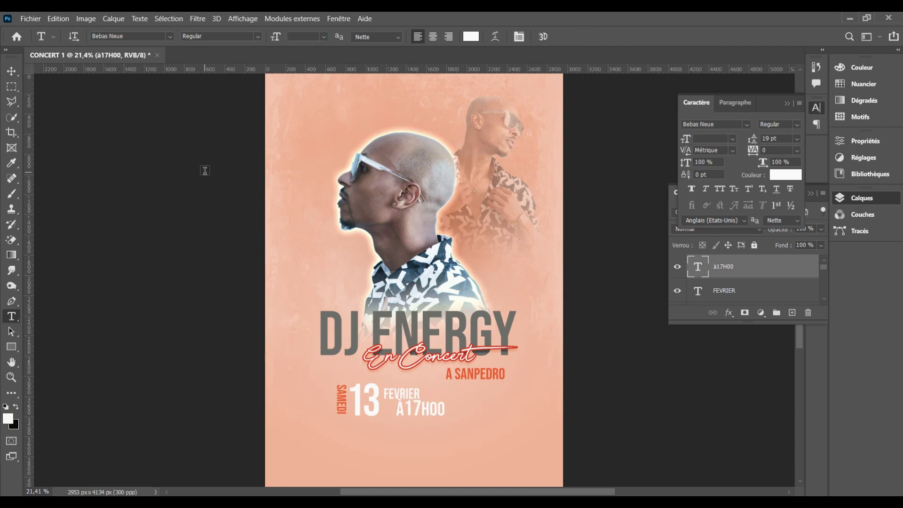
left_click(10, 73)
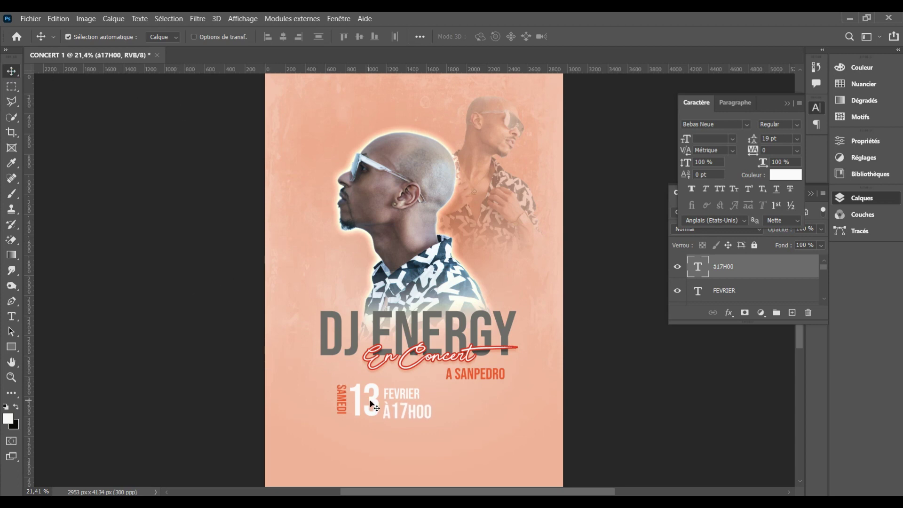
Set the SAMEDI text leading to 21 pt and tracking to 60.
key("t")
left_click(342, 395)
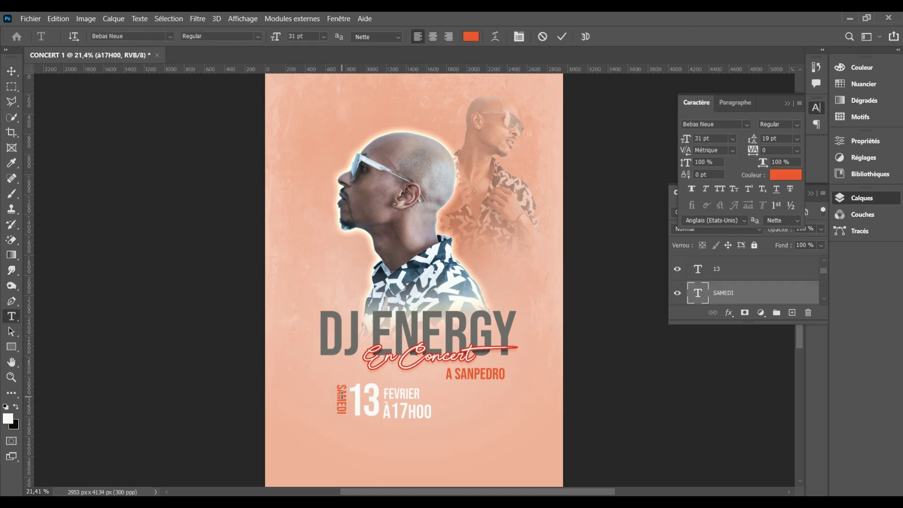
key("ctrl+a")
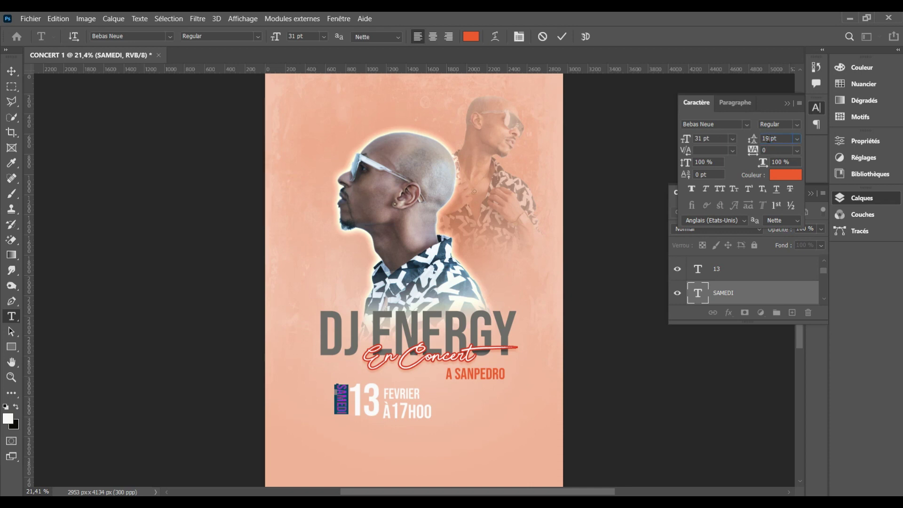
key("Up")
key("Up")
left_click(777, 150)
key("Up")
key("Up")
key("Up")
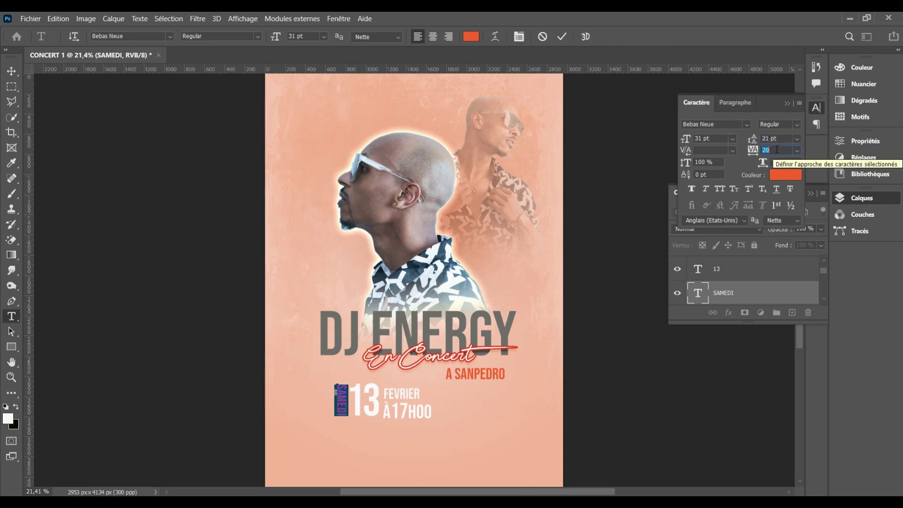
key("Up")
key("Up")
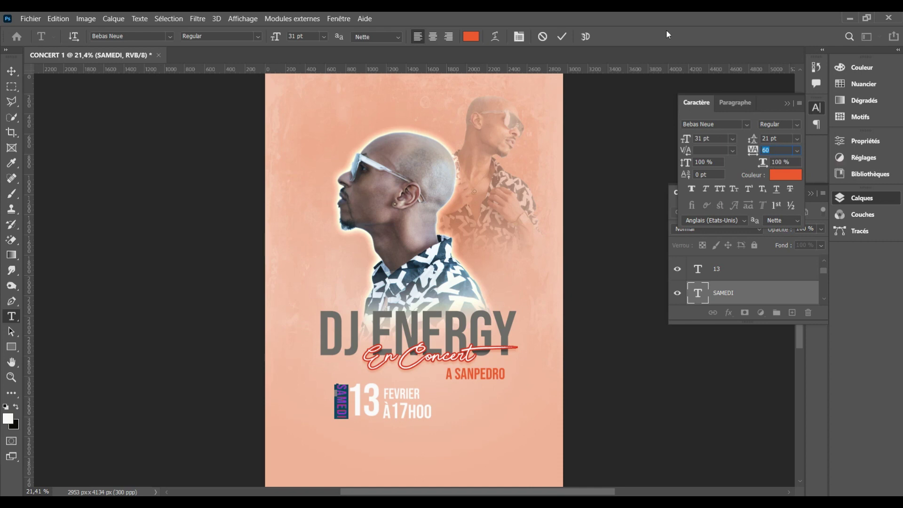
left_click(562, 37)
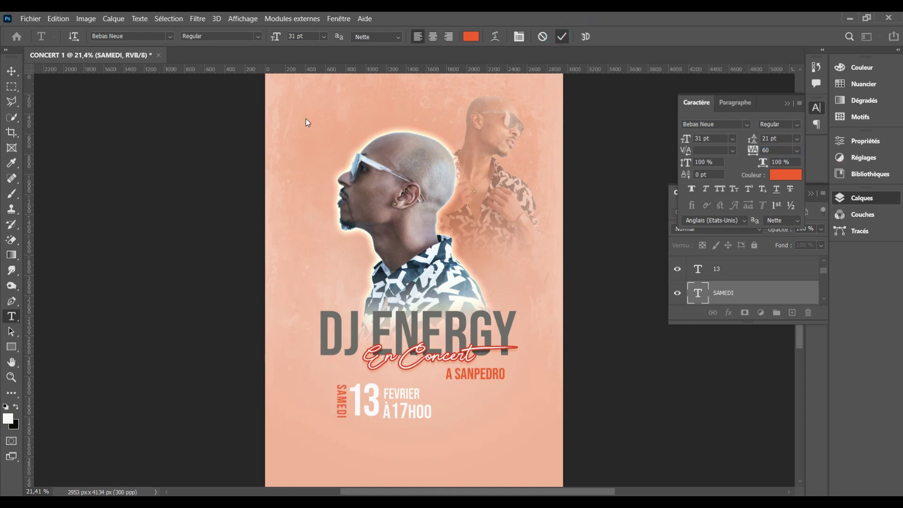
Nudge A SANPEDRO and En Concert slightly down with arrow keys.
left_click(11, 71)
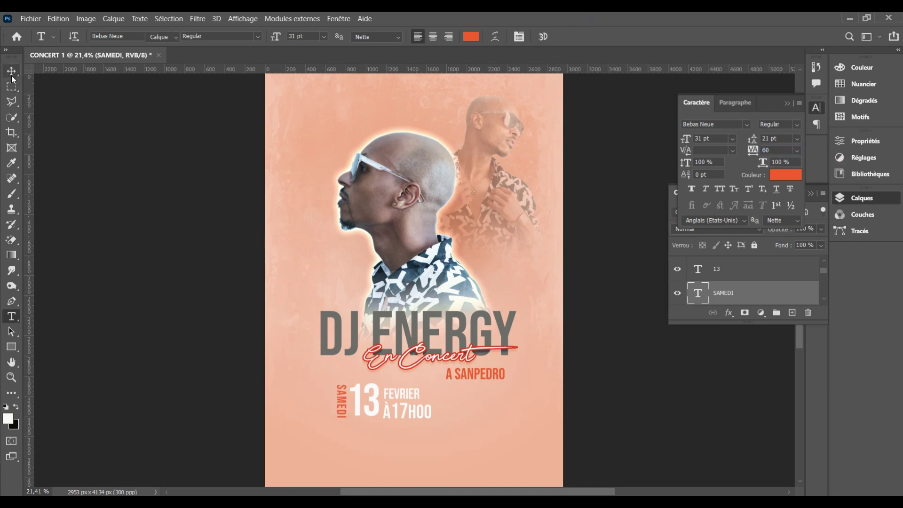
left_click(462, 376)
key("shift+Down")
key("shift+Down")
key("shift+Down")
key("shift+Down")
key("shift+Down")
left_click(439, 358)
key("shift+Down")
key("shift+Down")
key("shift+Left")
key("shift+Left")
key("shift+Down")
key("shift+Down")
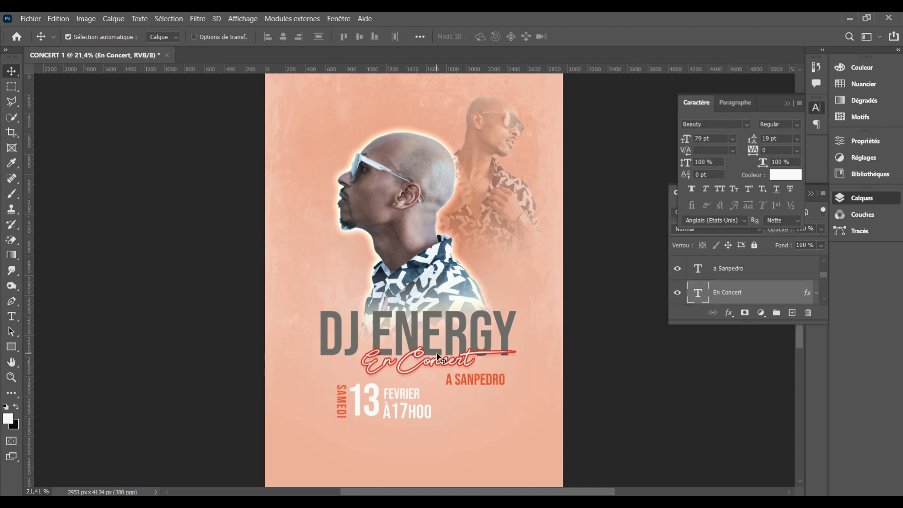
Nudge DJ ENERGY down and À17H00 up, zoom out, and add FEVRIER to the layer selection.
left_click(428, 331)
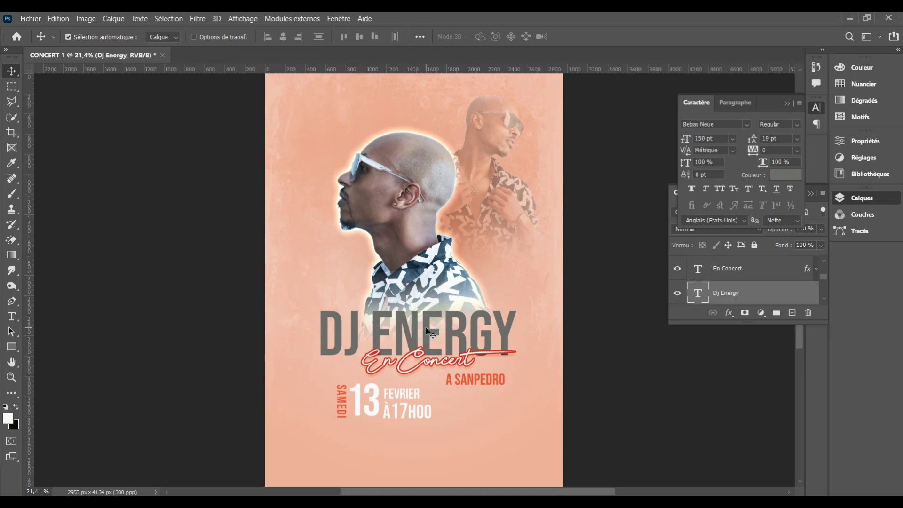
key("Down")
key("Down")
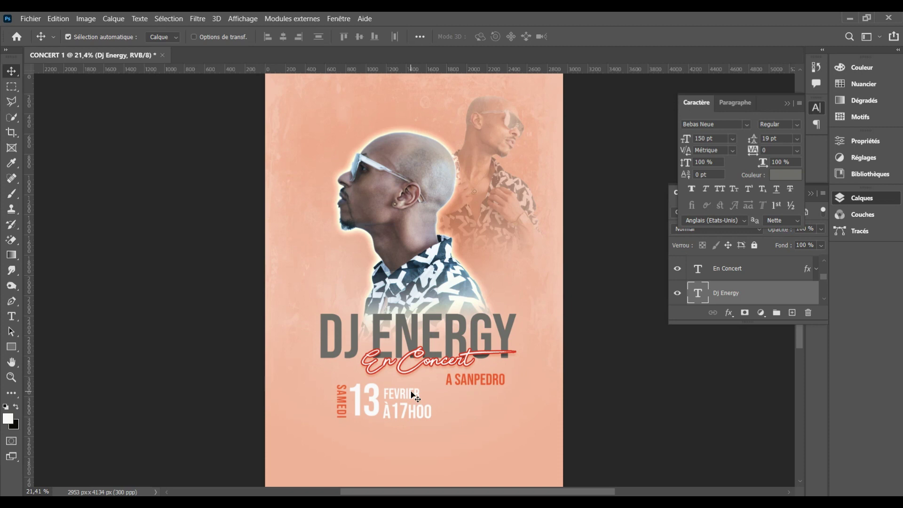
left_click(412, 394)
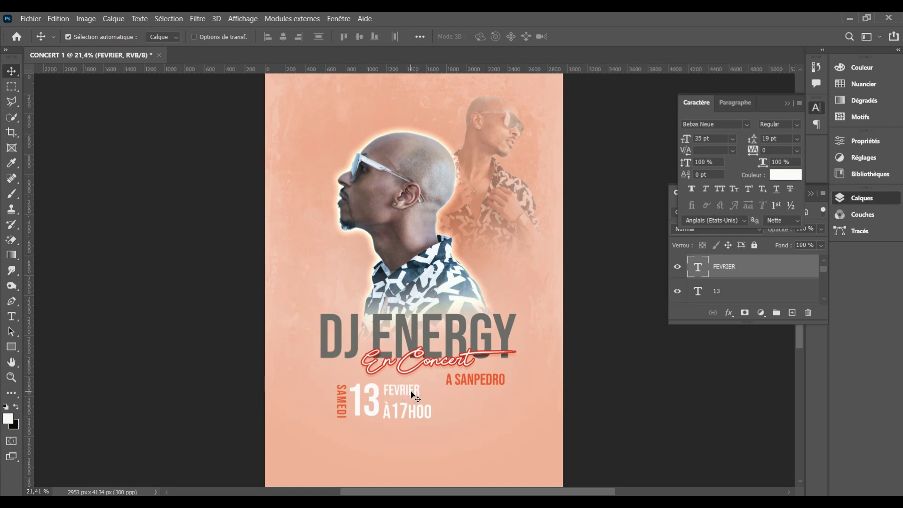
left_click(410, 409)
key("Up")
key("Up")
key("Up")
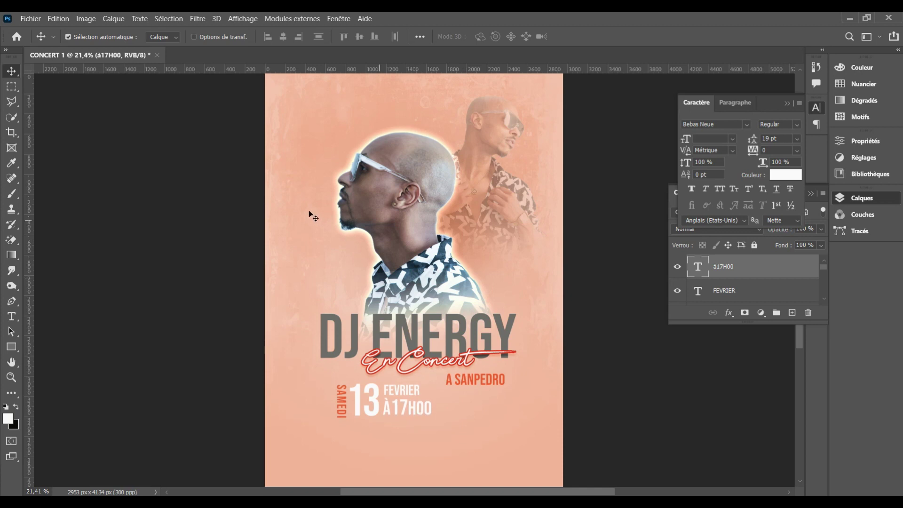
key("ctrl+minus")
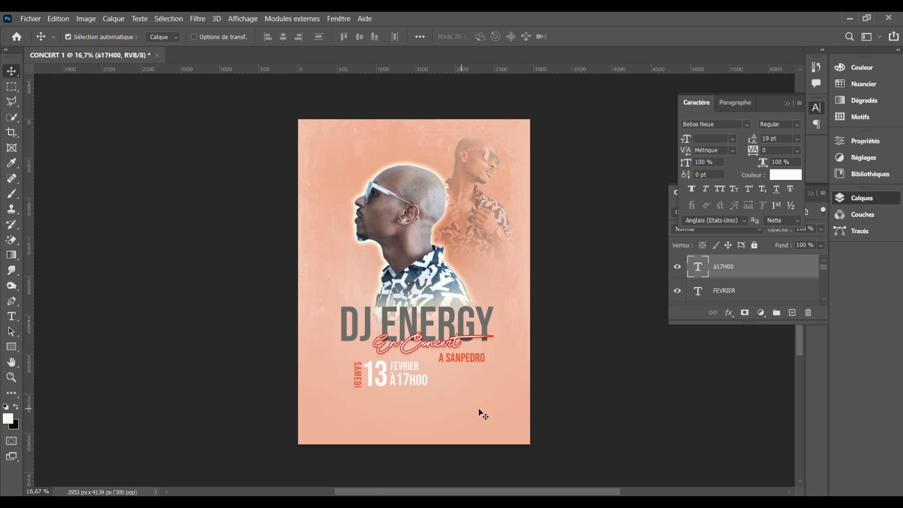
key("t")
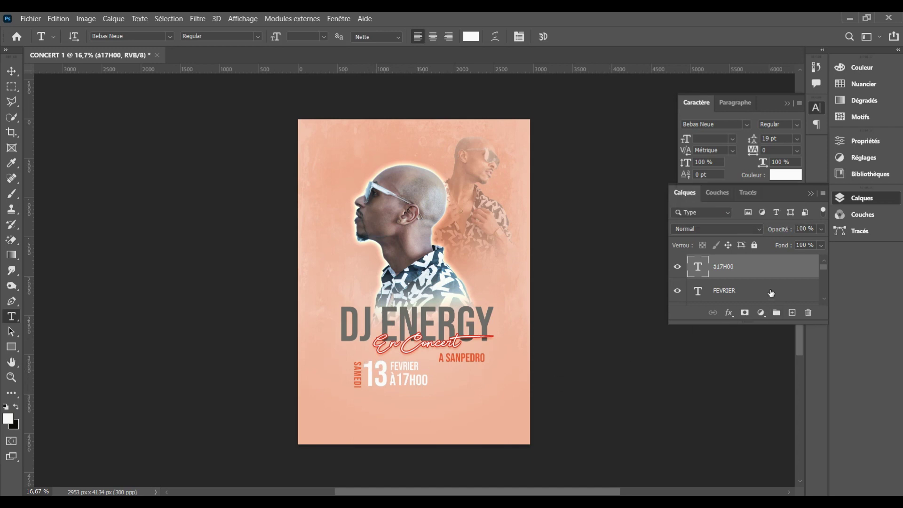
left_click(773, 292, "shift")
Group the date and time layers into Groupe 1 and add a drop shadow.
scroll(824, 304, "down", 2)
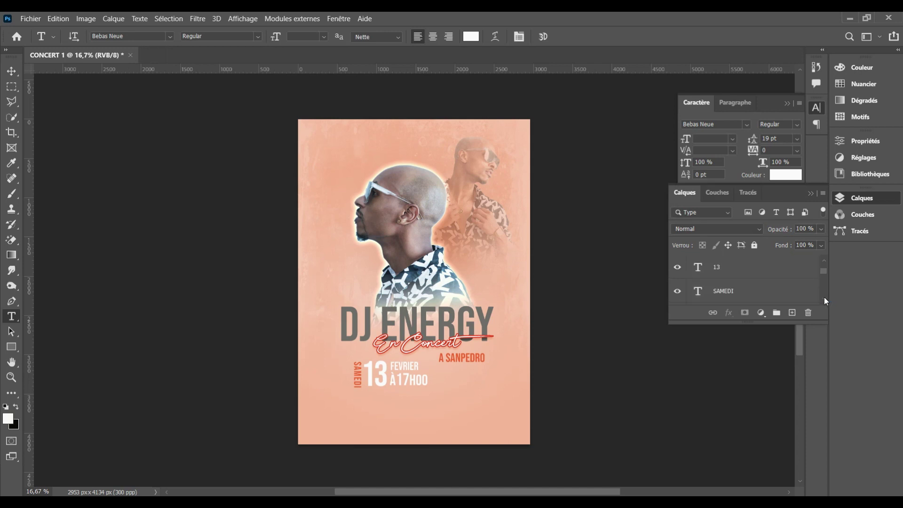
left_click(772, 273, "shift")
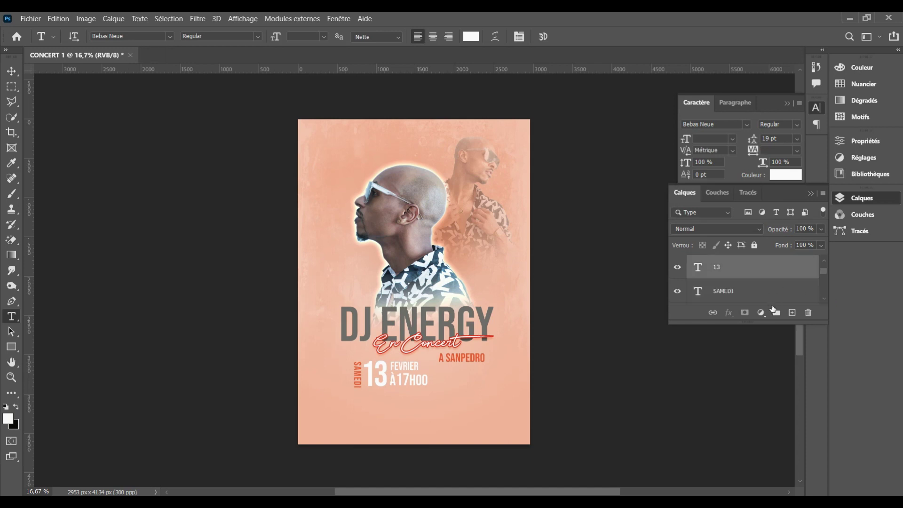
left_click(777, 311)
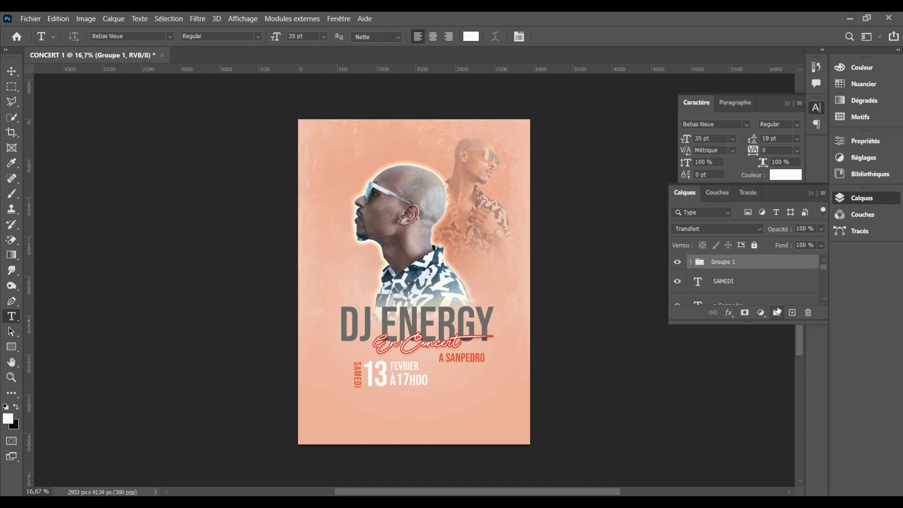
double_click(771, 268)
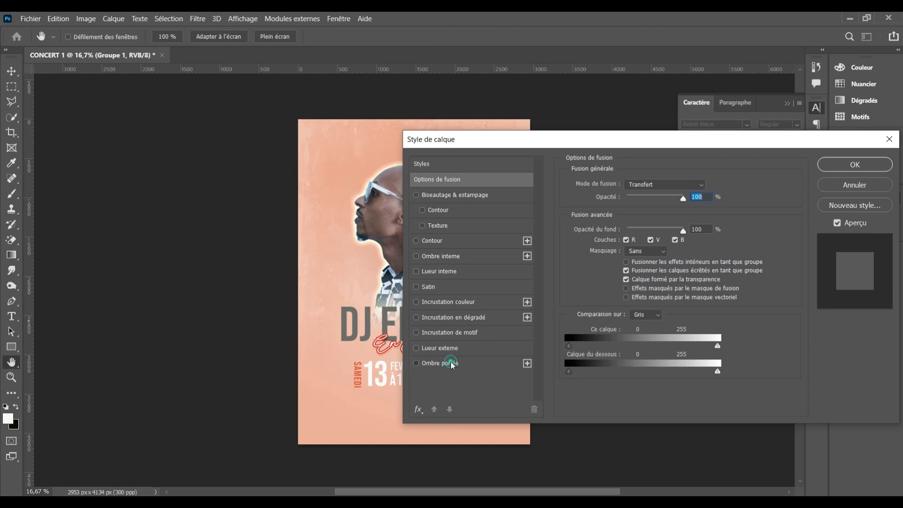
left_click(440, 364)
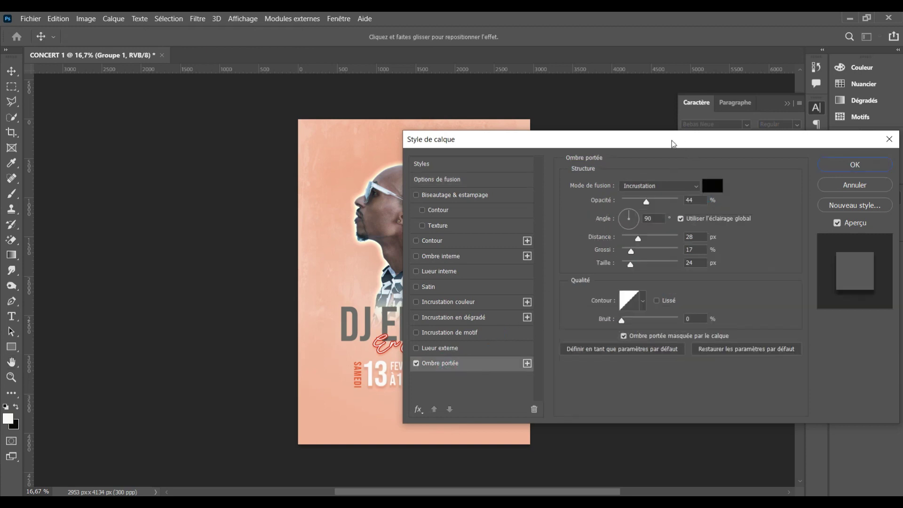
Set the shadow distance to 18, spread 32 and size 20, then apply it.
mouse_move(671, 144)
left_mouse_down()
mouse_move(777, 110)
mouse_move(755, 125)
left_mouse_up()
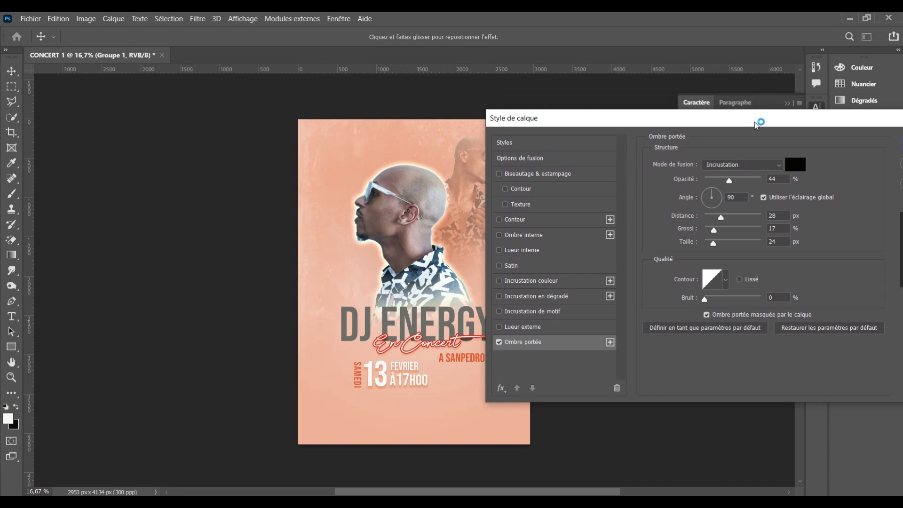
mouse_move(720, 217)
left_mouse_down()
mouse_move(716, 230)
mouse_move(733, 232)
mouse_move(723, 231)
mouse_move(733, 242)
left_mouse_up()
left_click_drag(734, 244, 716, 244)
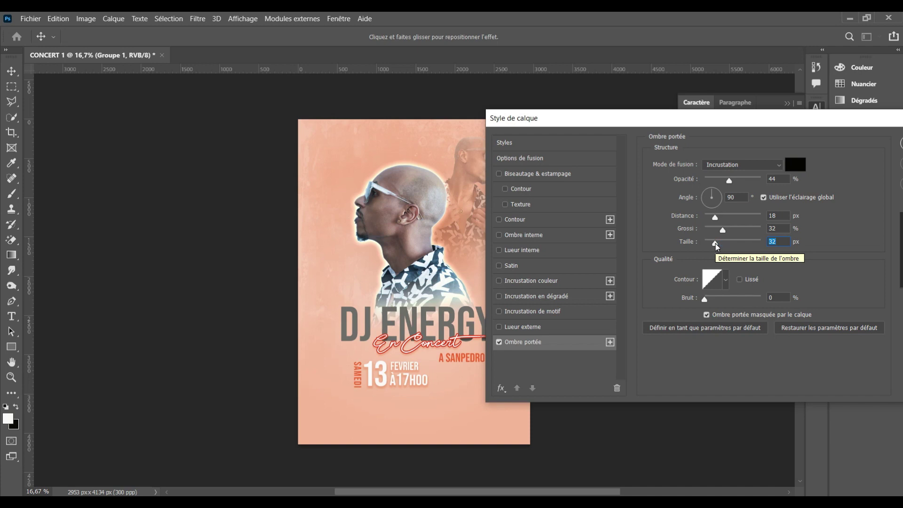
left_click(754, 253)
key("Down")
key("Down")
key("Down")
key("Down")
key("Down")
left_click(835, 163)
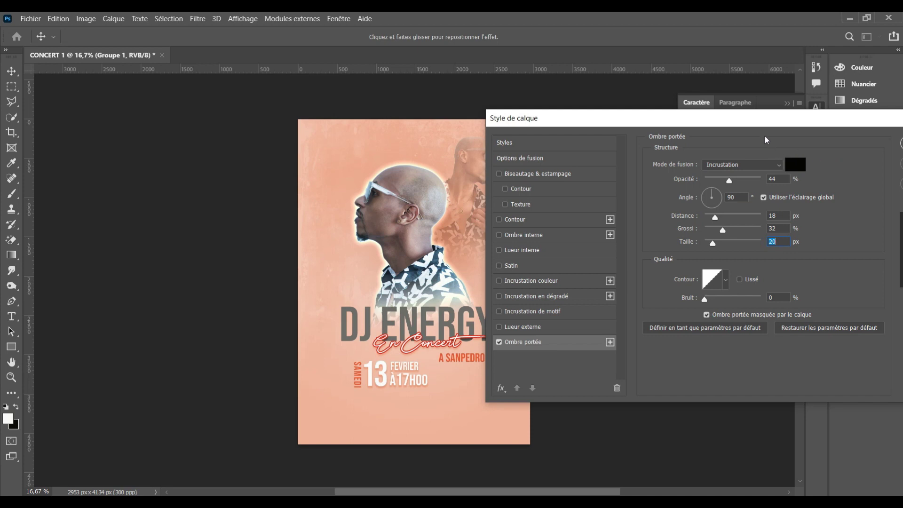
left_click_drag(810, 126, 670, 144)
left_click(786, 165)
left_click(784, 104)
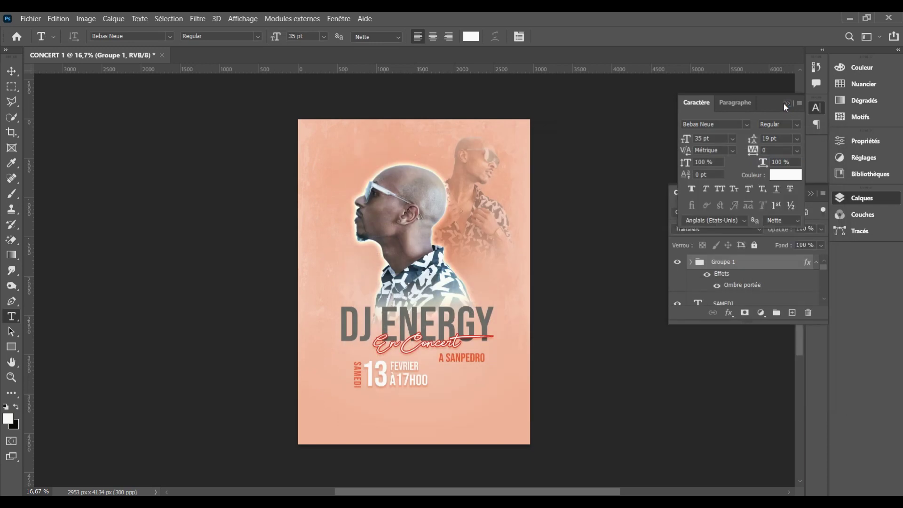
Collapse the Calques panel and fit the whole poster to the window.
left_click(809, 194)
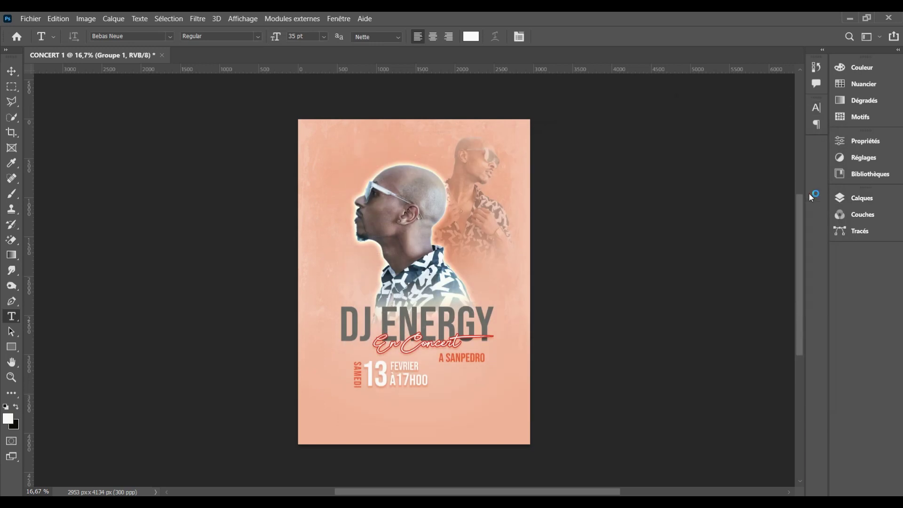
double_click(12, 365)
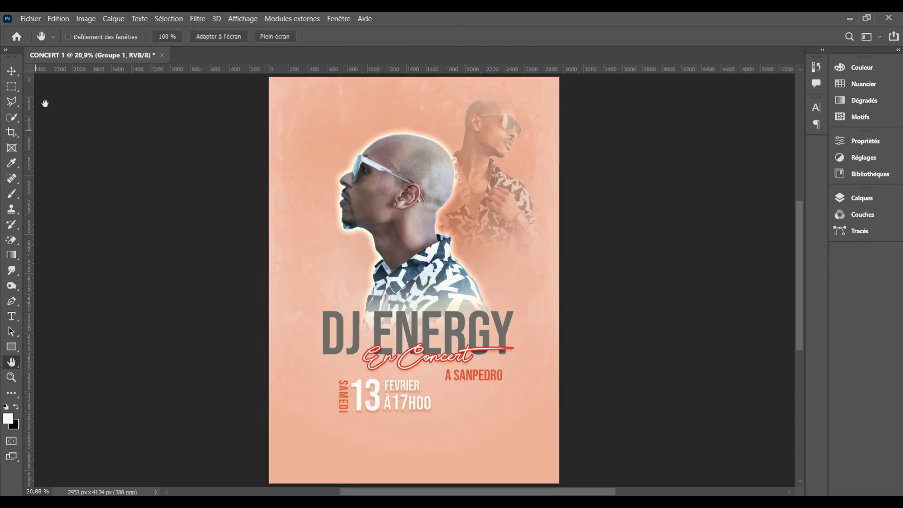
left_click(12, 70)
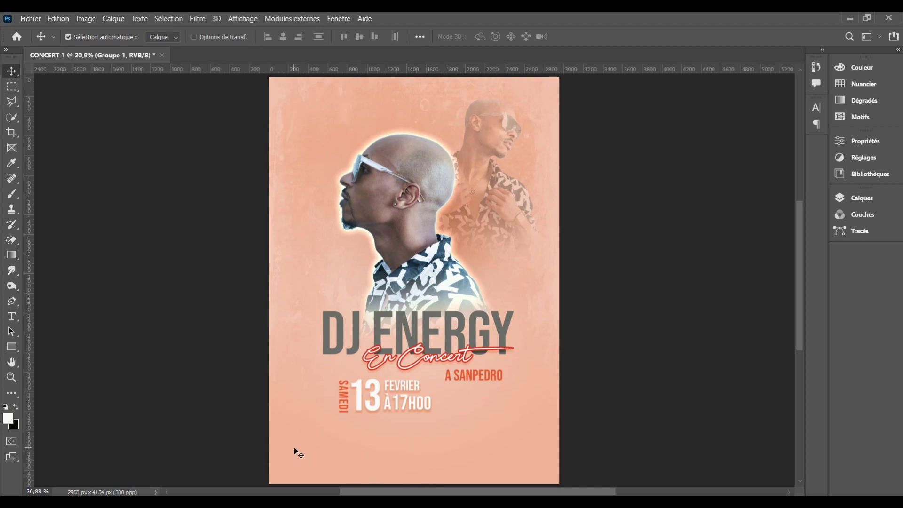
key("t")
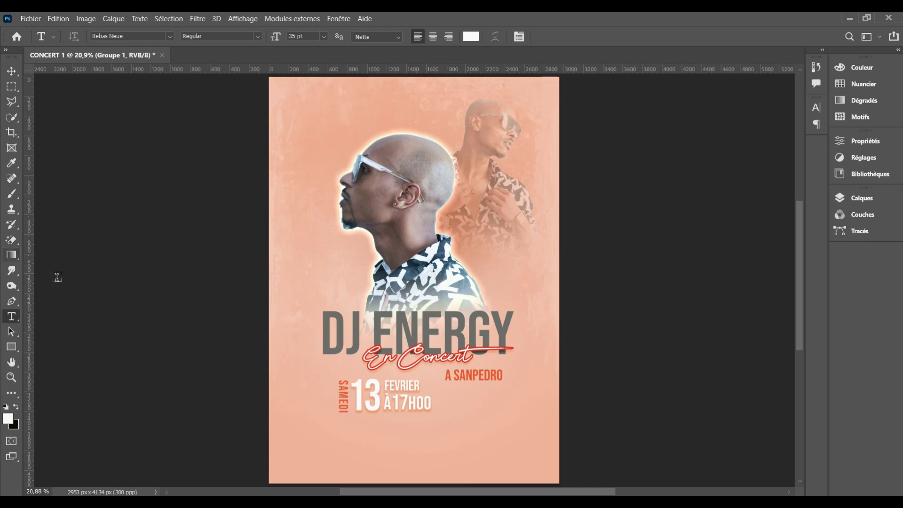
Collapse Groupe 1's effects and add a new empty layer above the group.
left_click(853, 199)
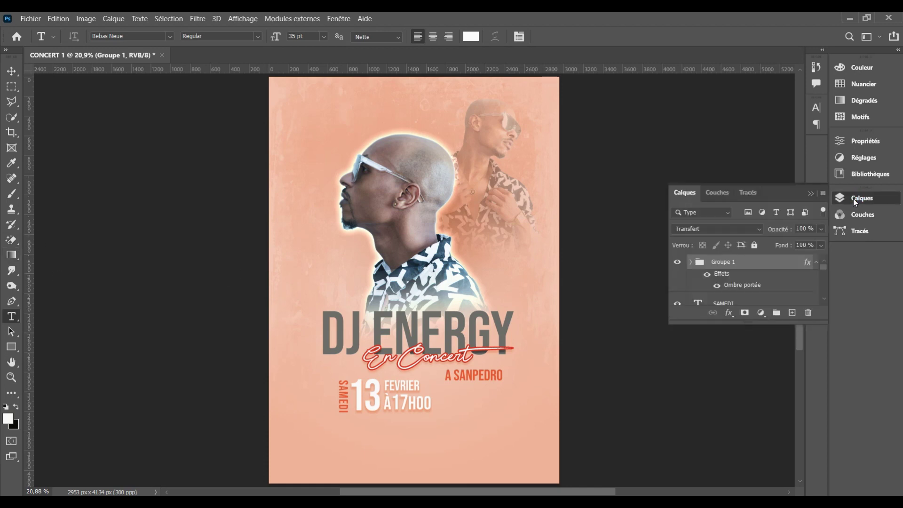
left_click(818, 265)
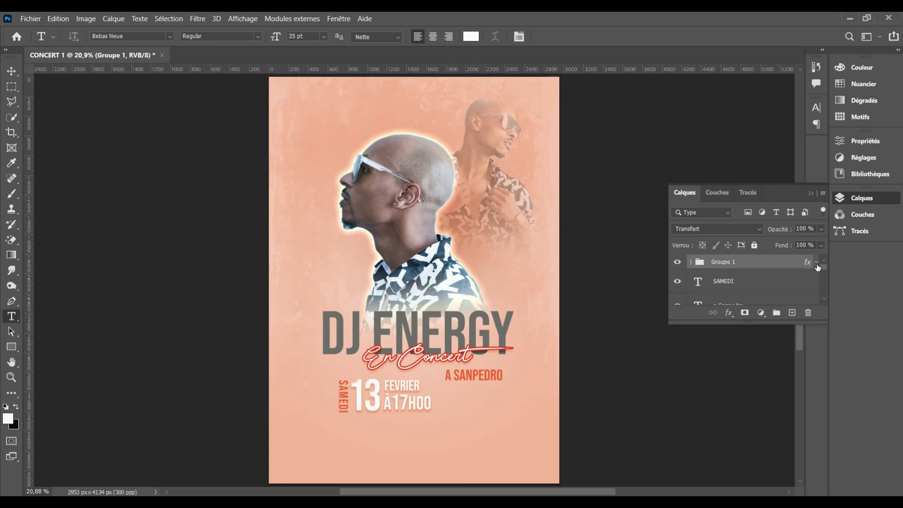
left_click(793, 313)
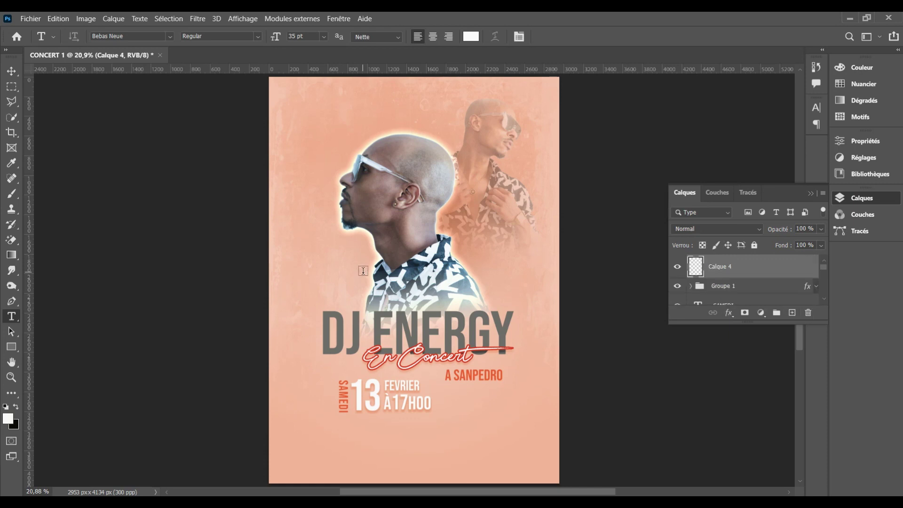
Select the DD Grunge 8 brush and choose Importer des pinceaux… from the brush menu.
key("b")
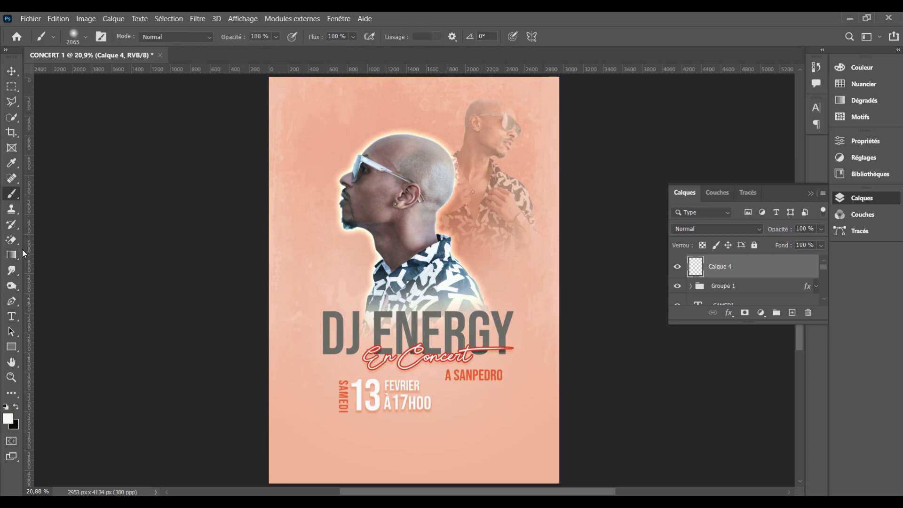
left_click(86, 37)
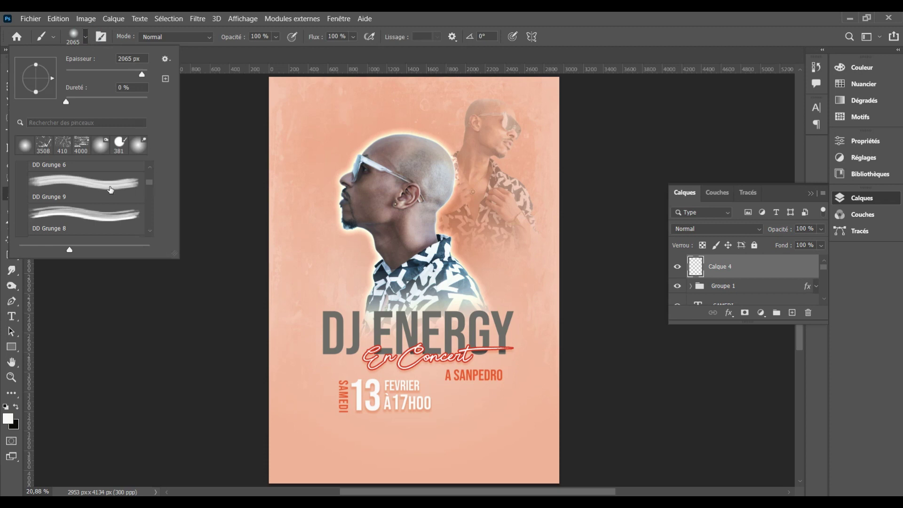
left_click(98, 218)
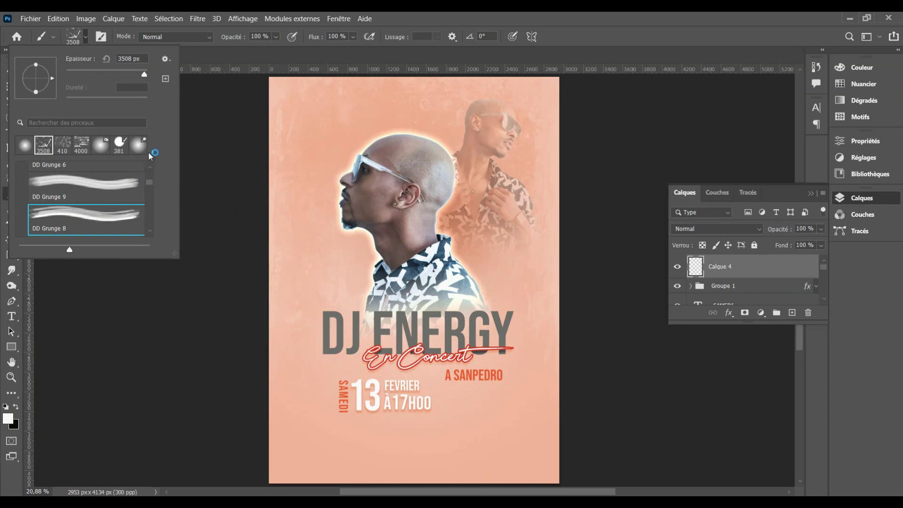
left_click(166, 58)
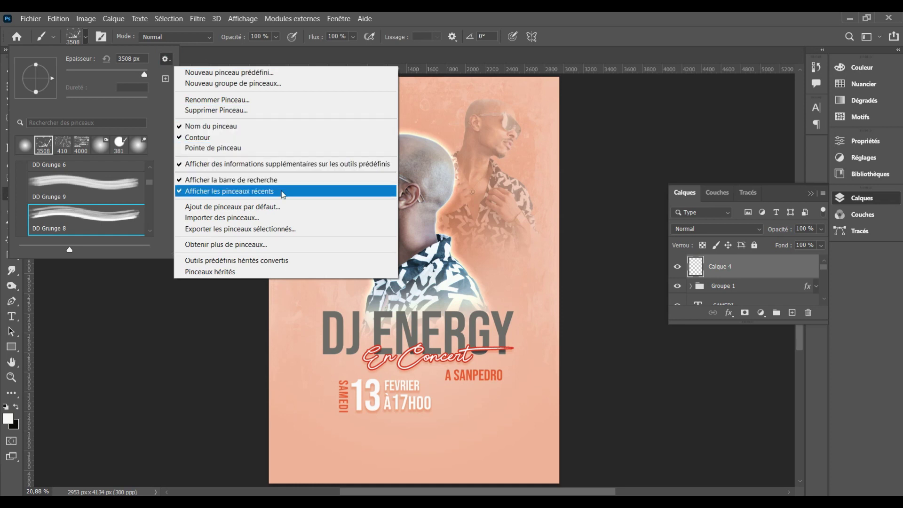
left_click(258, 219)
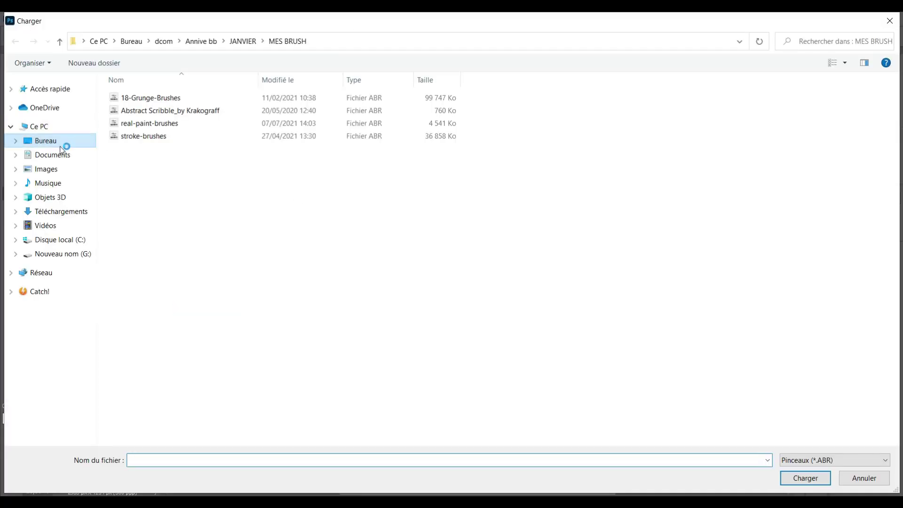
Load waterfall.abr from the Bureau > Mes Brosh folder.
left_click(61, 145)
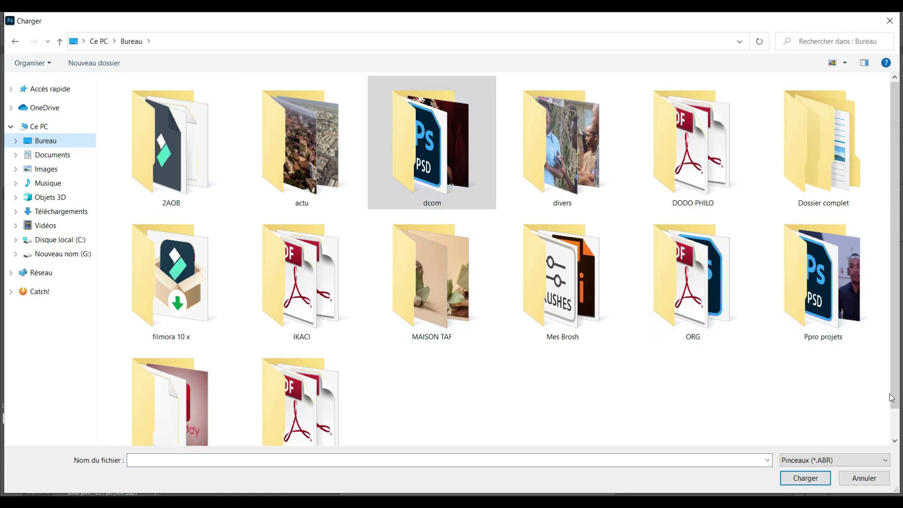
left_click(896, 440)
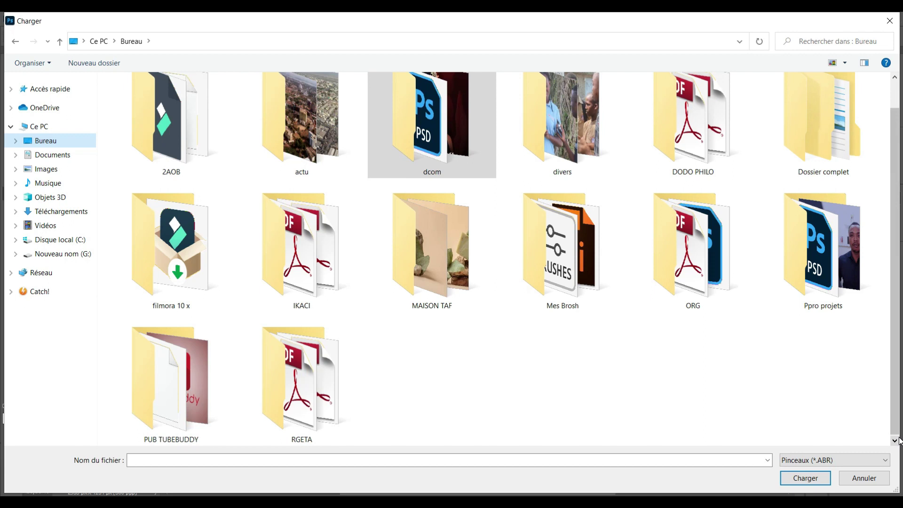
double_click(582, 265)
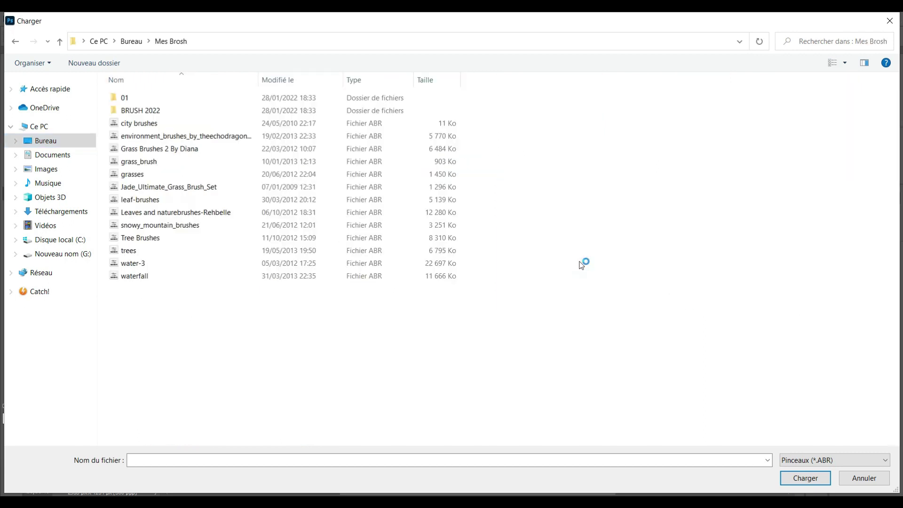
left_click(256, 277)
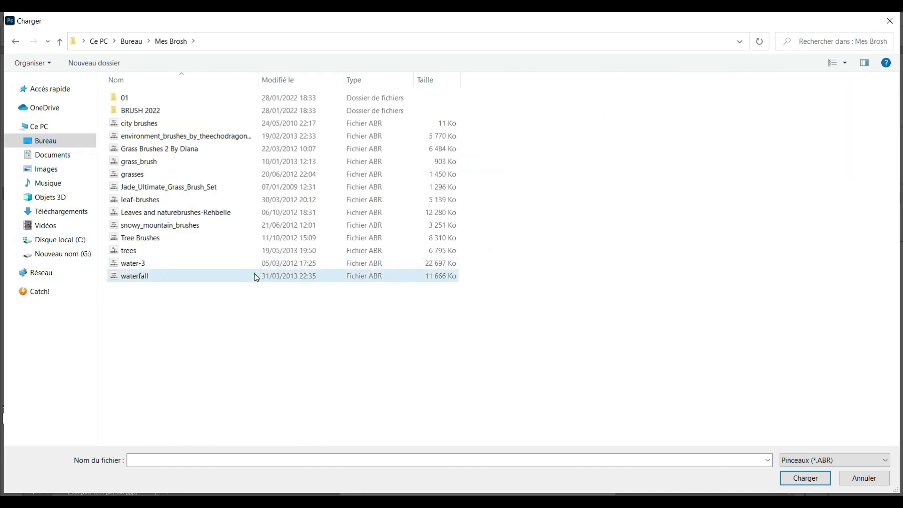
left_click(805, 478)
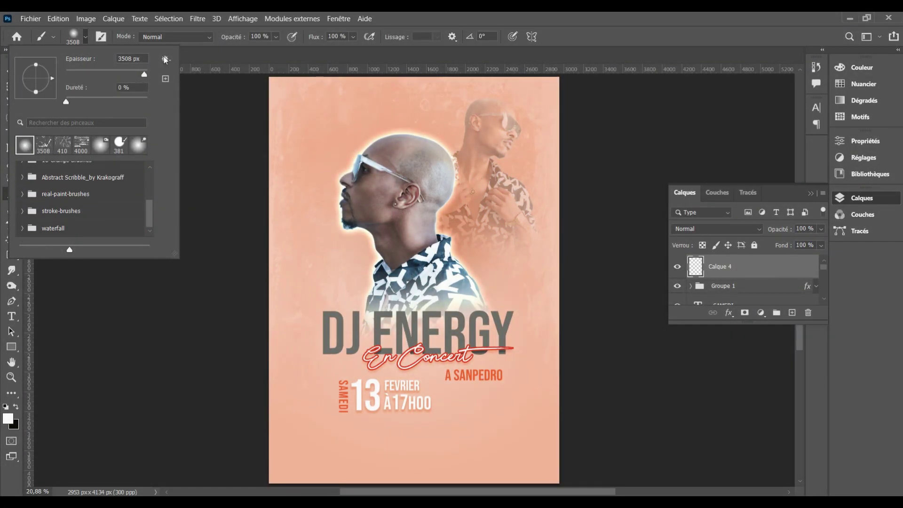
Import the Jade_Ultimate_Grass_Brush_Set file as a second brush set.
left_click(166, 59)
left_click(234, 218)
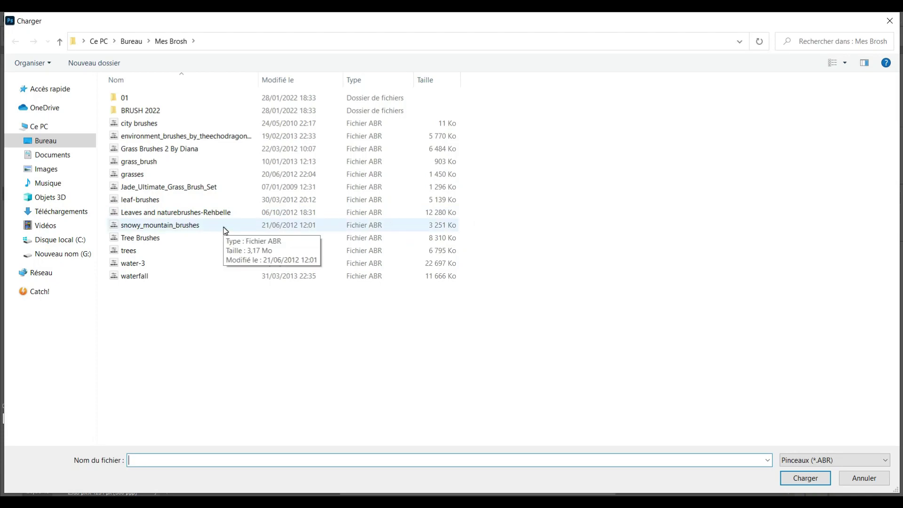
left_click(225, 230)
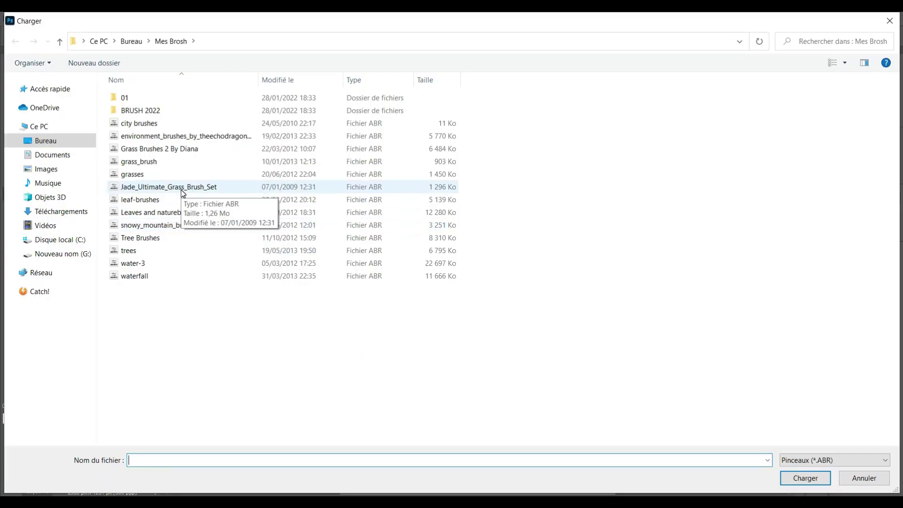
left_click(237, 186)
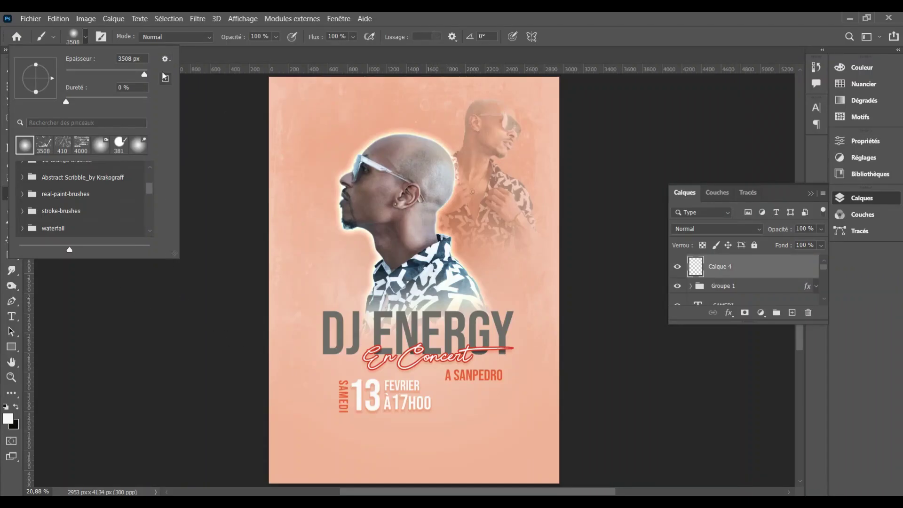
left_click(165, 58)
Load another brush set and scroll the preset list to the ADR_12 High-Res Brushes.
left_click(221, 216)
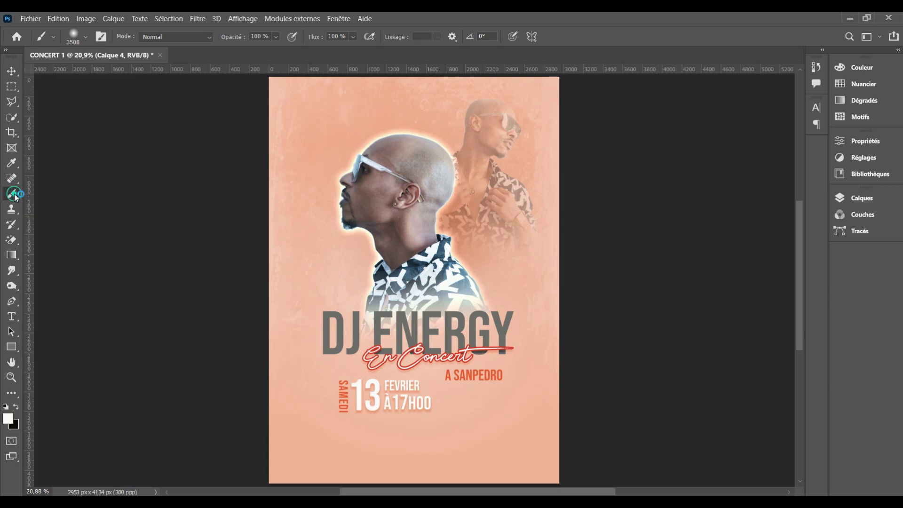
left_click(86, 37)
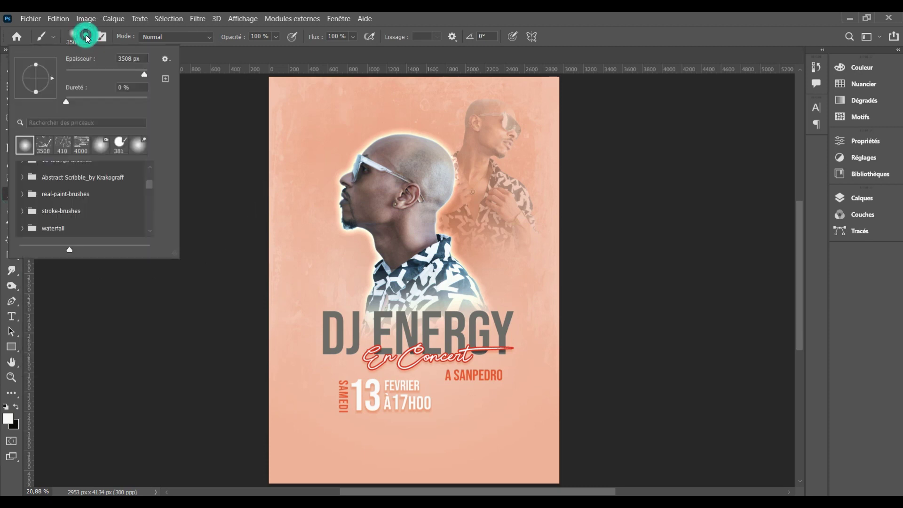
left_click(150, 232)
left_click(150, 230)
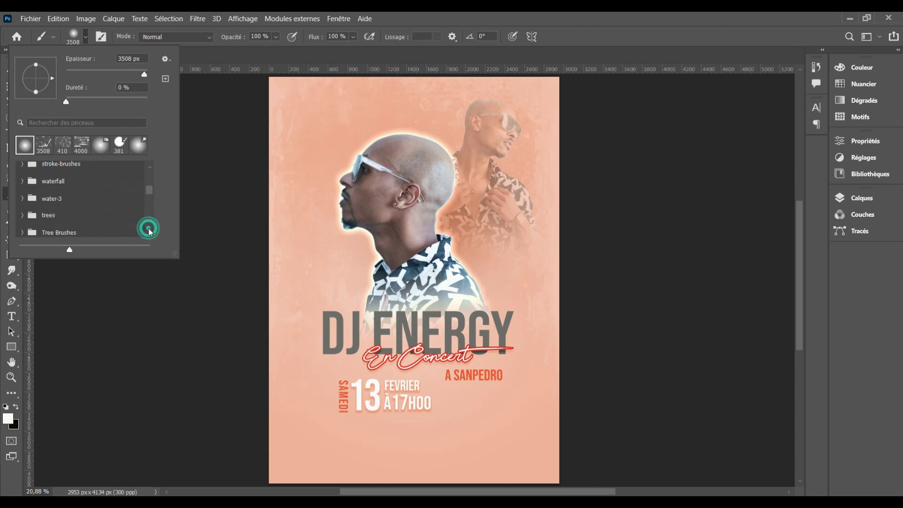
left_click(150, 231)
left_click(150, 231)
left_click(150, 231)
left_click(149, 231)
left_click(150, 231)
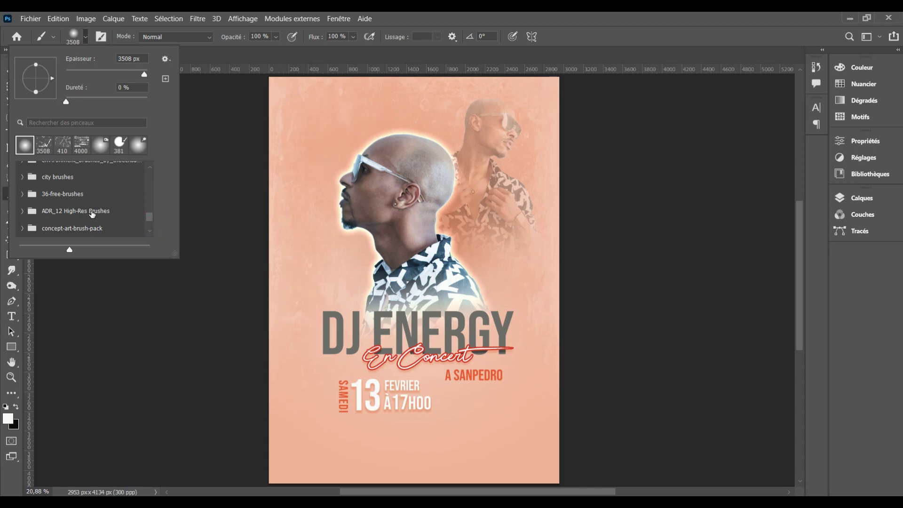
Pick the 2500 px ADR_High-Res Brush 01 and undo a test white splash.
left_click(92, 212)
left_click(23, 213)
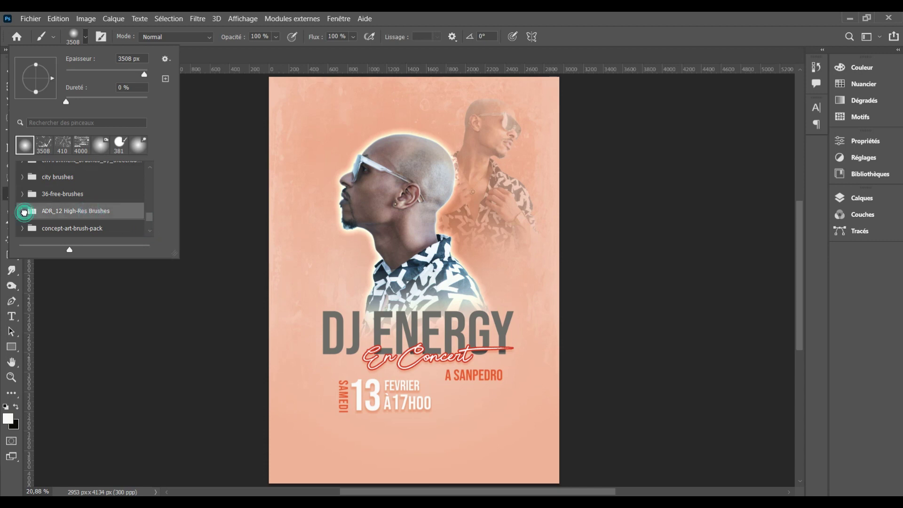
left_click(65, 227)
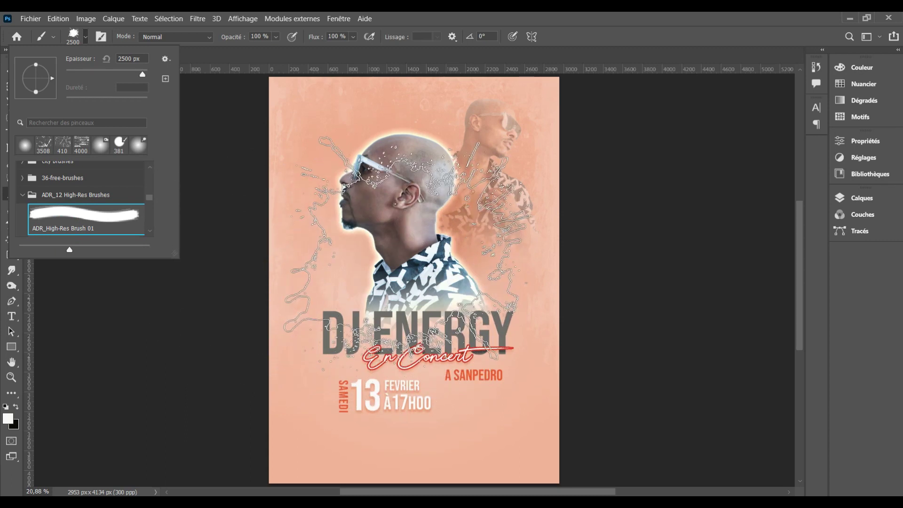
left_click(415, 251)
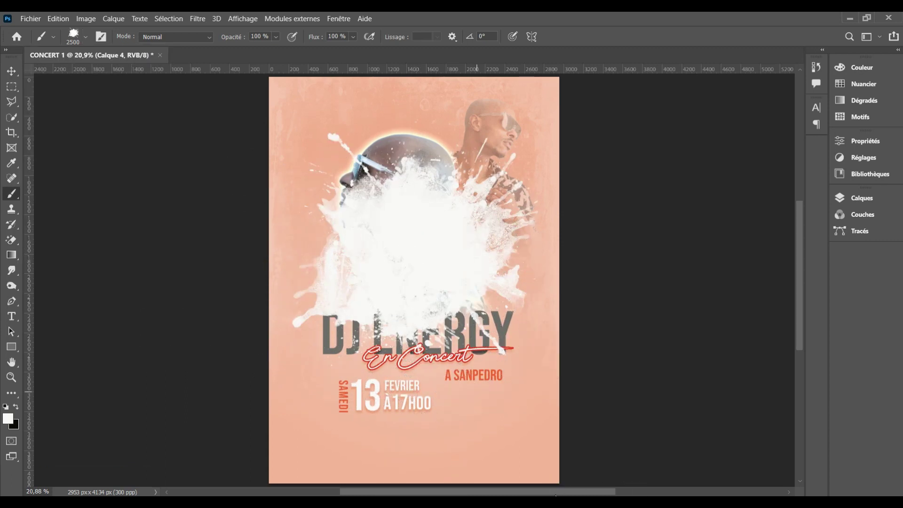
key("ctrl+z")
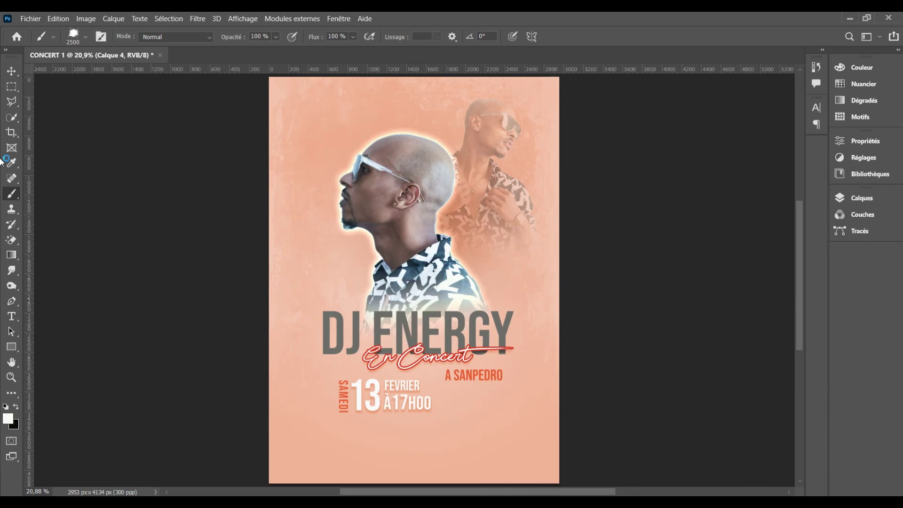
Drag Calque 4 down the layer stack to sit beneath Calque 2 and the subject layers.
left_click(865, 202)
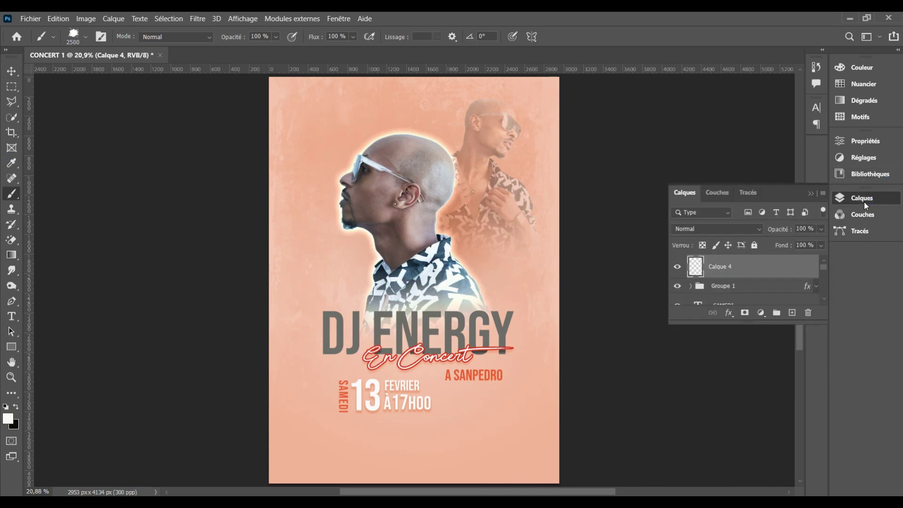
mouse_move(766, 277)
left_mouse_down()
mouse_move(748, 297)
mouse_move(739, 282)
left_mouse_up()
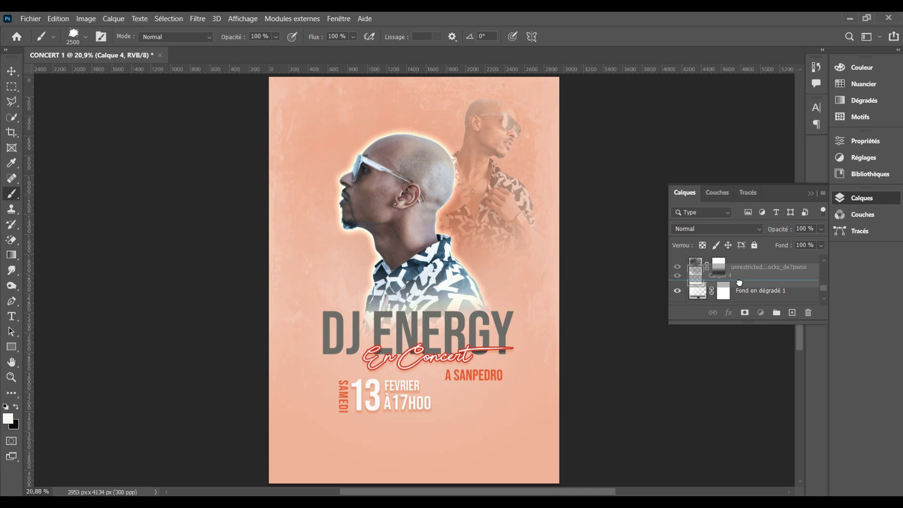
left_click_drag(739, 283, 756, 331)
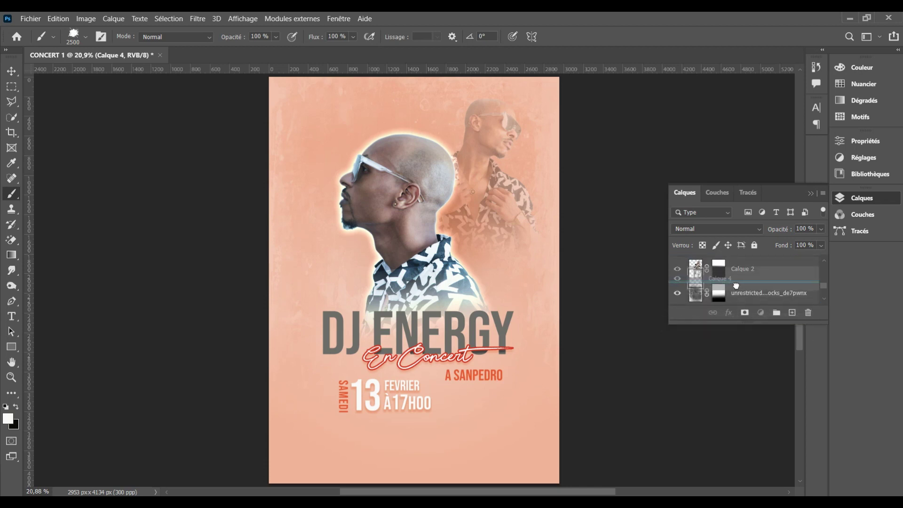
left_click_drag(740, 292, 736, 281)
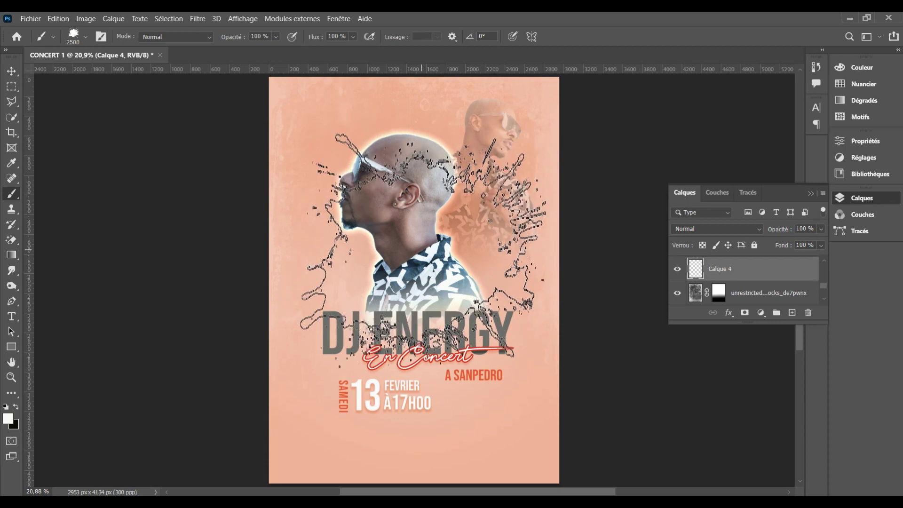
Stamp a white grunge splash behind the singer and explore the layer's blend modes.
left_click(423, 255)
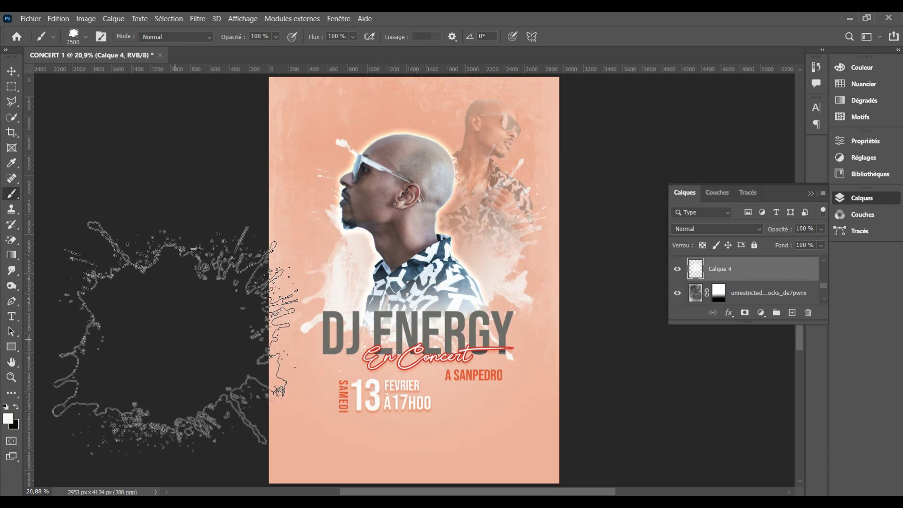
left_click(12, 71)
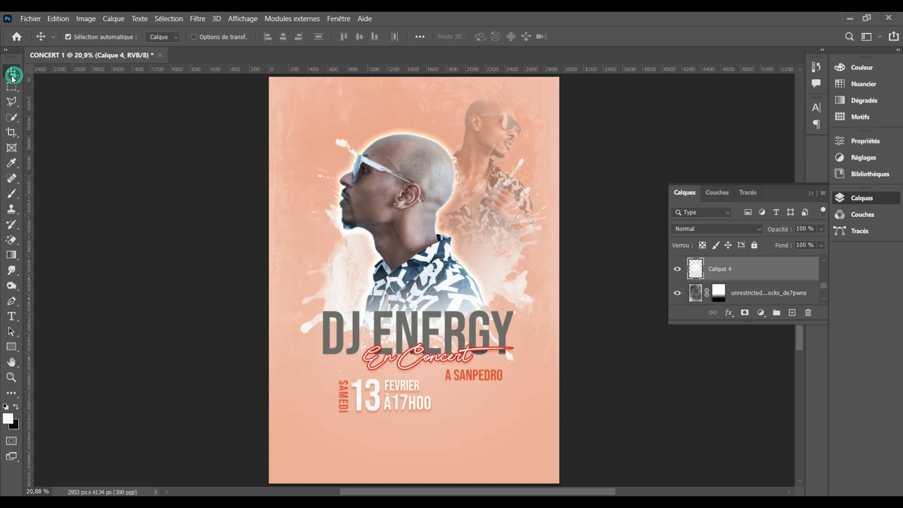
left_click(760, 229)
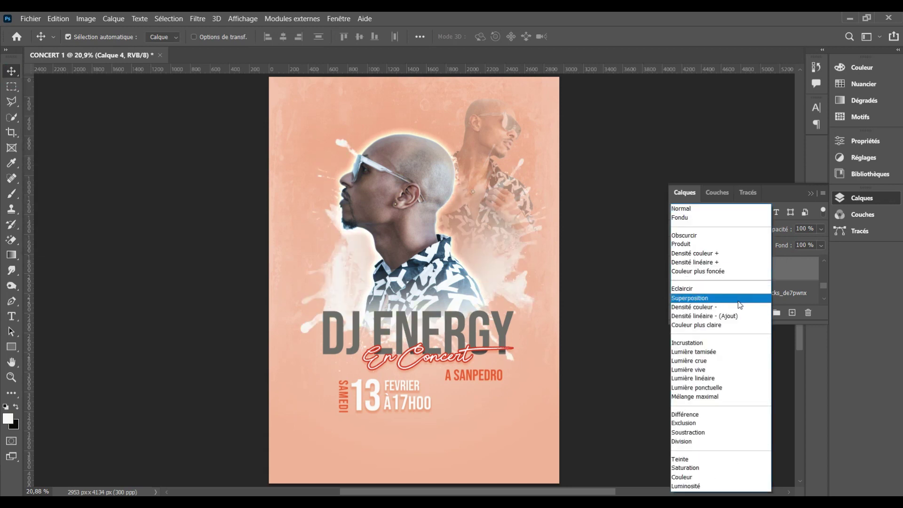
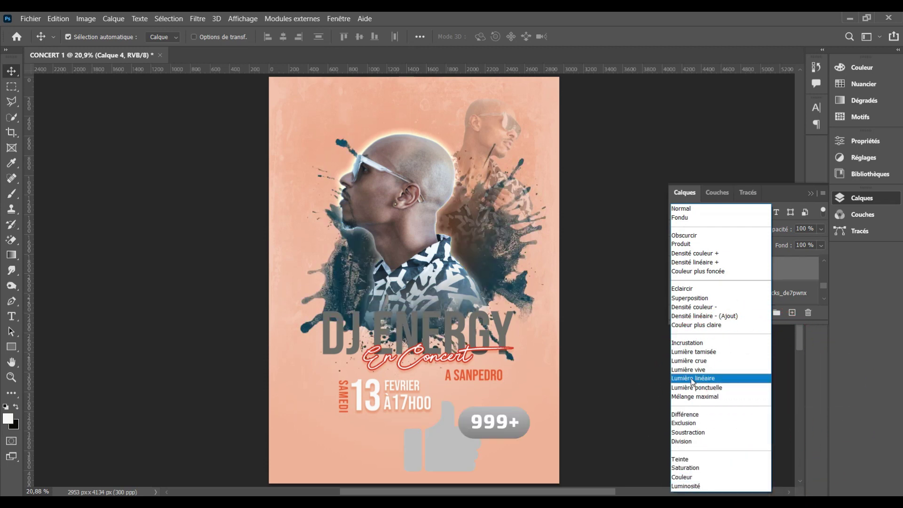
Set Calque 4 to the Incrustation blend mode at 39% opacity.
left_click(691, 343)
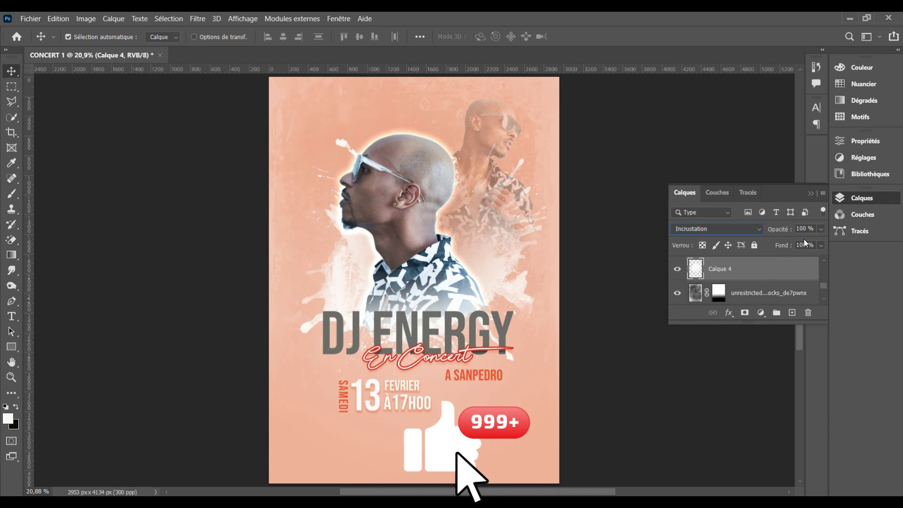
scroll(802, 230, "down", 3)
type("39")
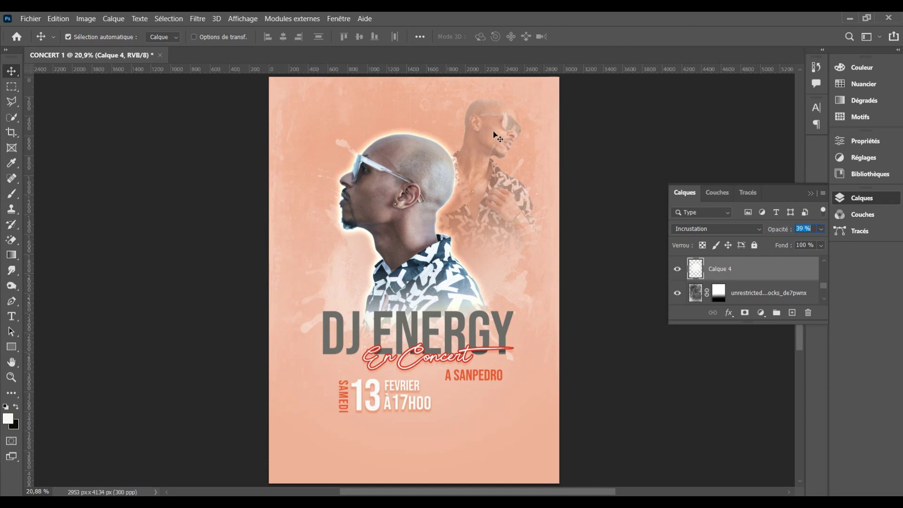
left_click(22, 74)
left_click(551, 441)
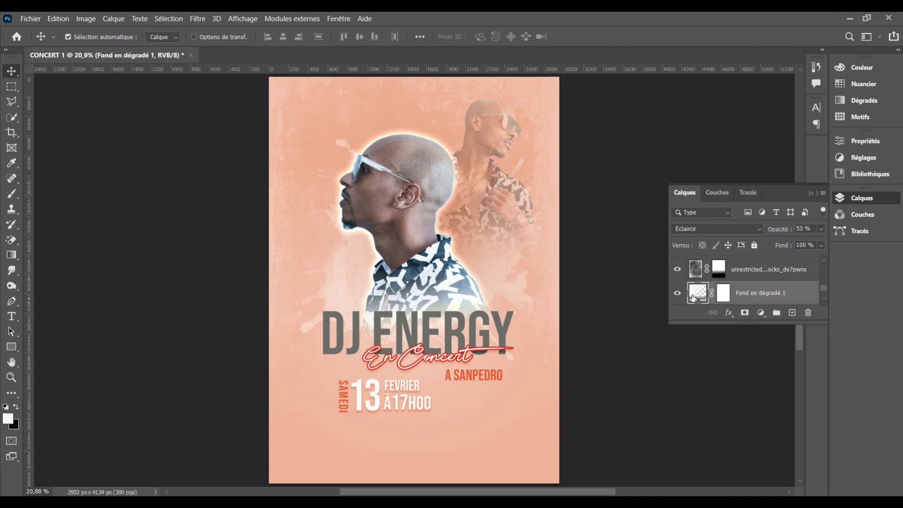
left_click(677, 293)
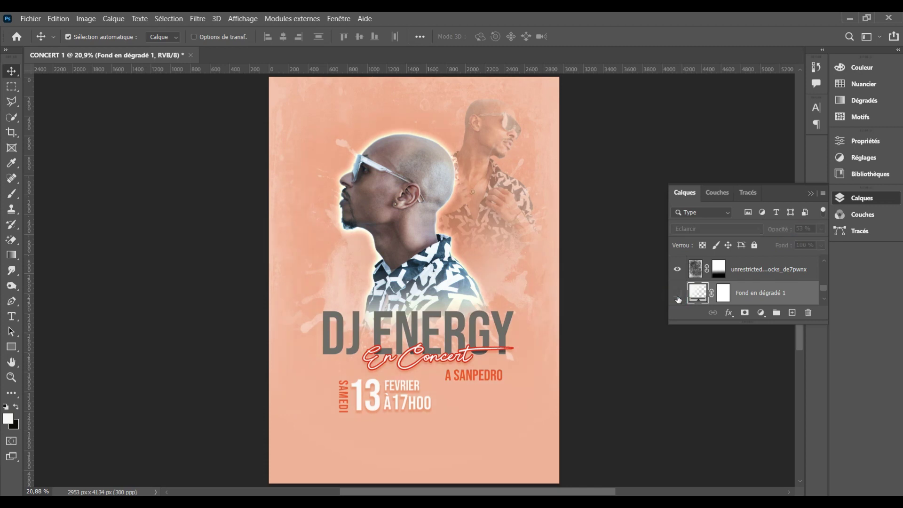
left_click(678, 296)
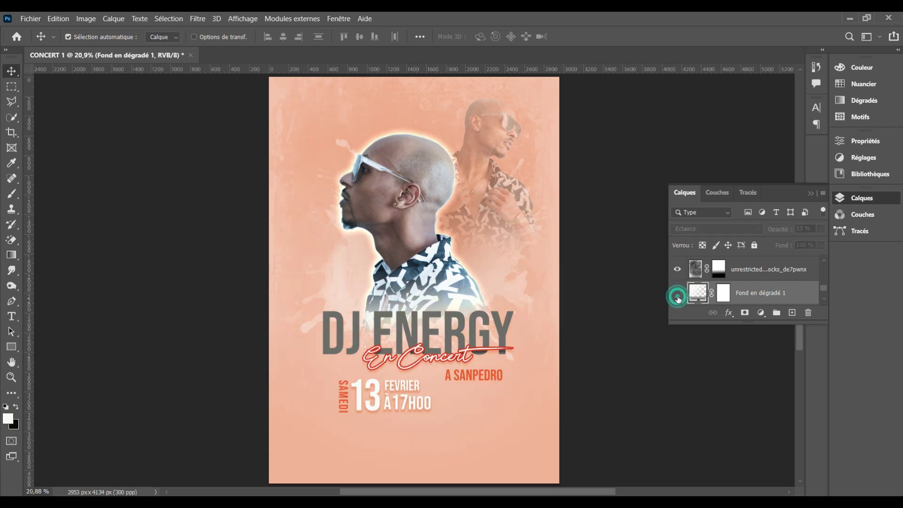
left_click(678, 296)
left_click(678, 297)
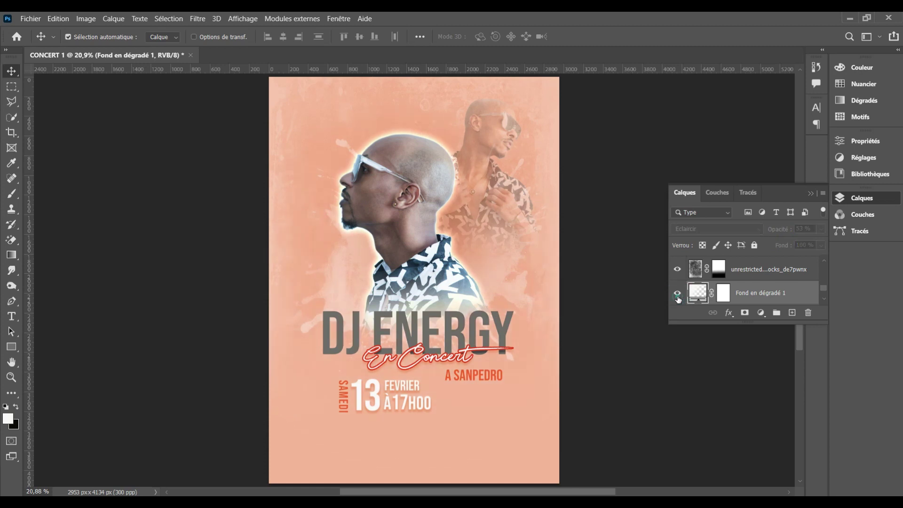
left_click(678, 297)
left_click(678, 296)
left_click(517, 425)
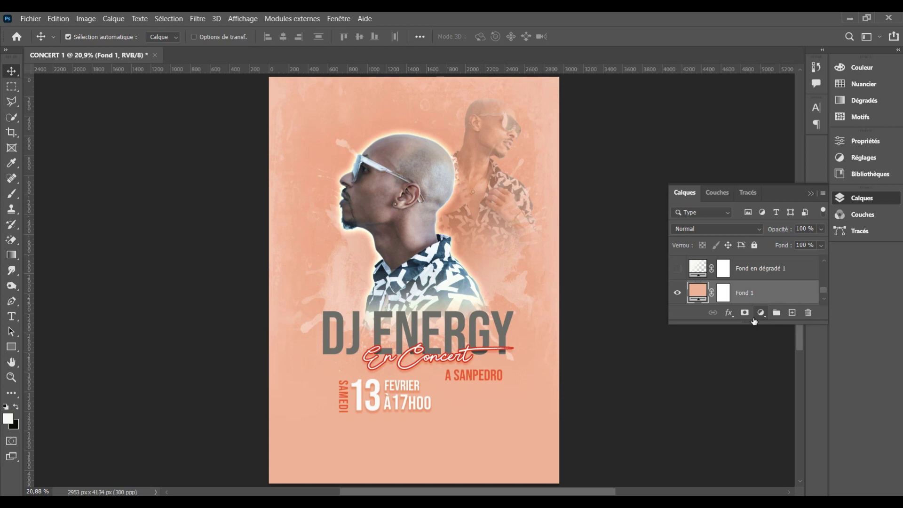
left_click(678, 269)
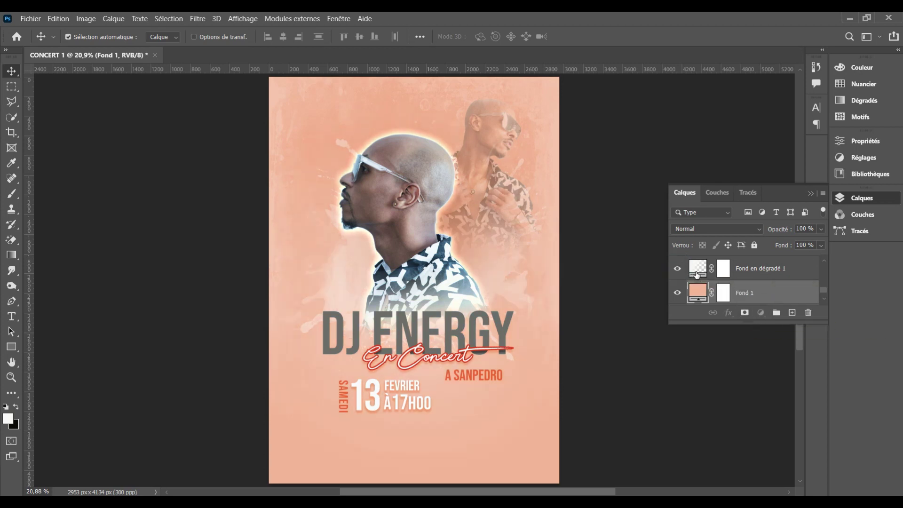
Make the Fond en dégradé 1 gradient Linéaire and reposition it lower on the poster.
double_click(698, 275)
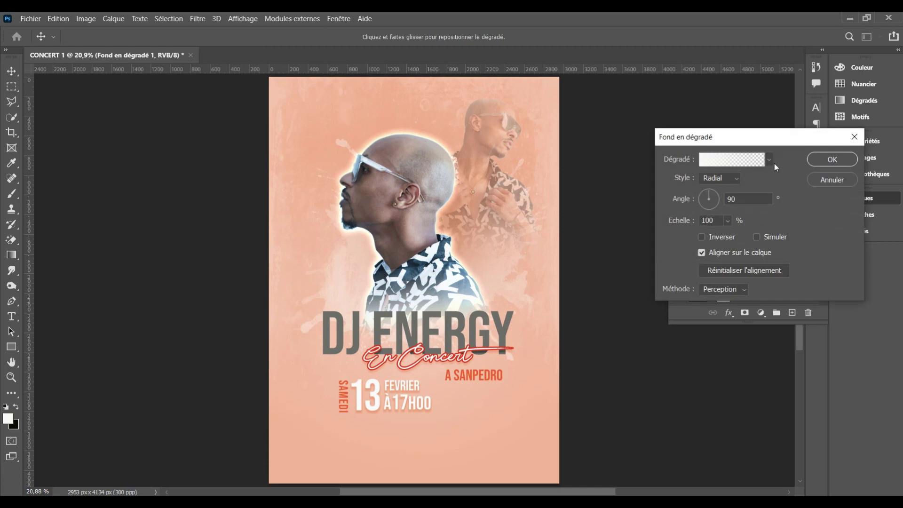
left_click_drag(461, 270, 448, 382)
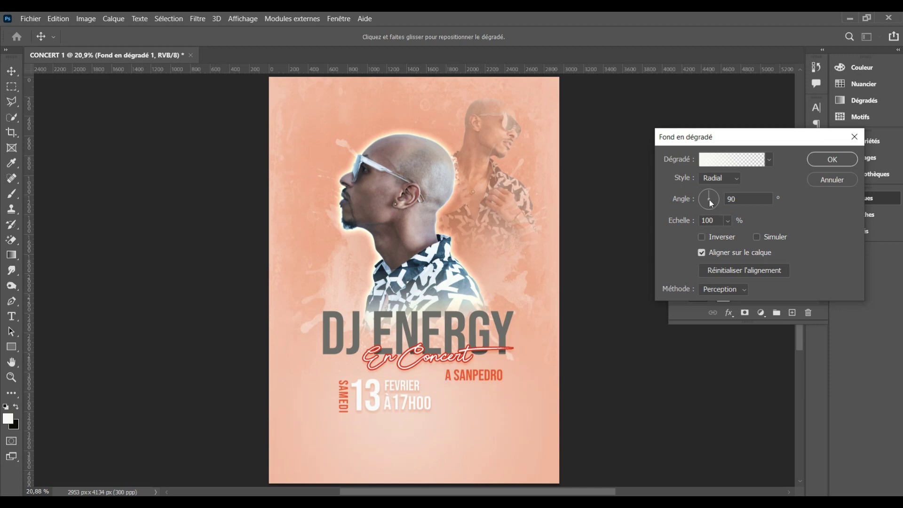
left_click(737, 178)
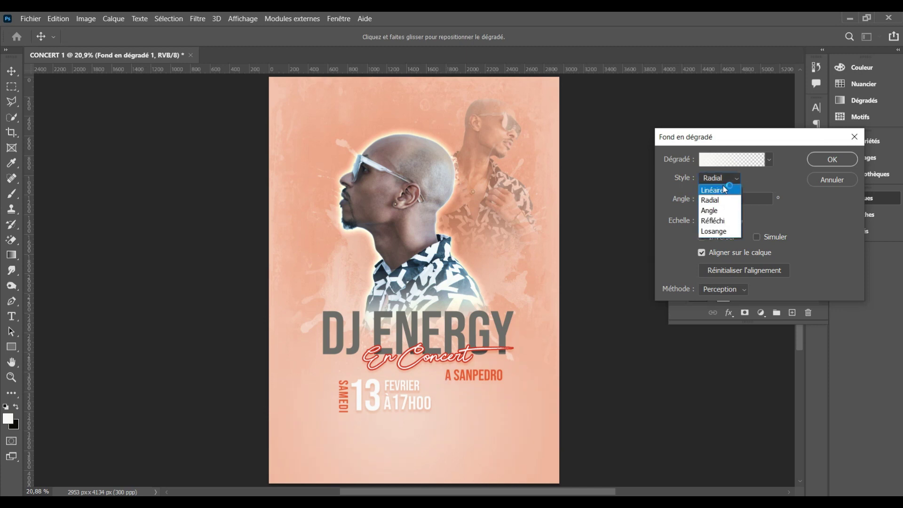
left_click(716, 189)
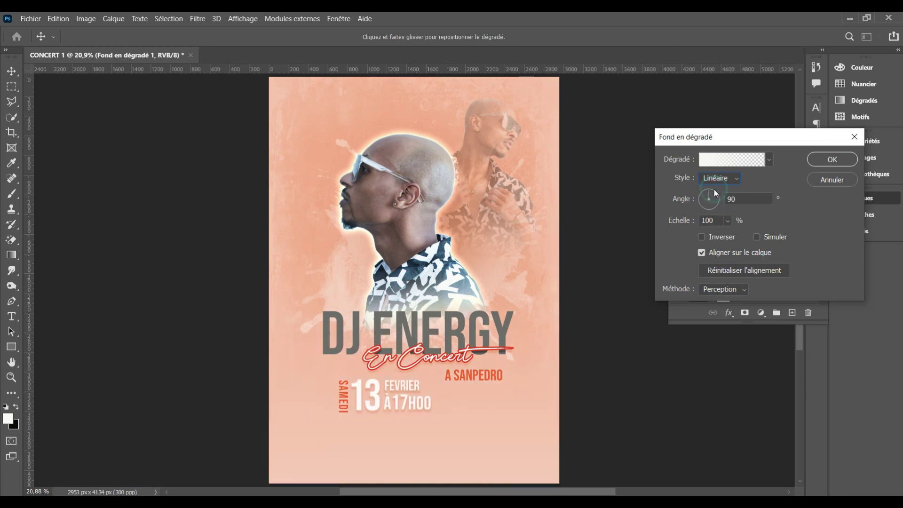
left_click(703, 237)
left_click(702, 237)
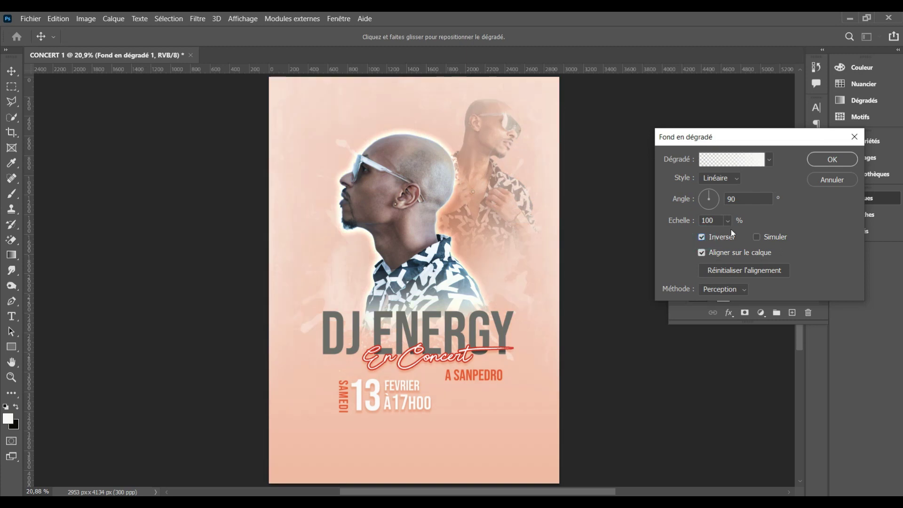
Set the gradient's left stop colour to orange #f0864c.
left_click(731, 165)
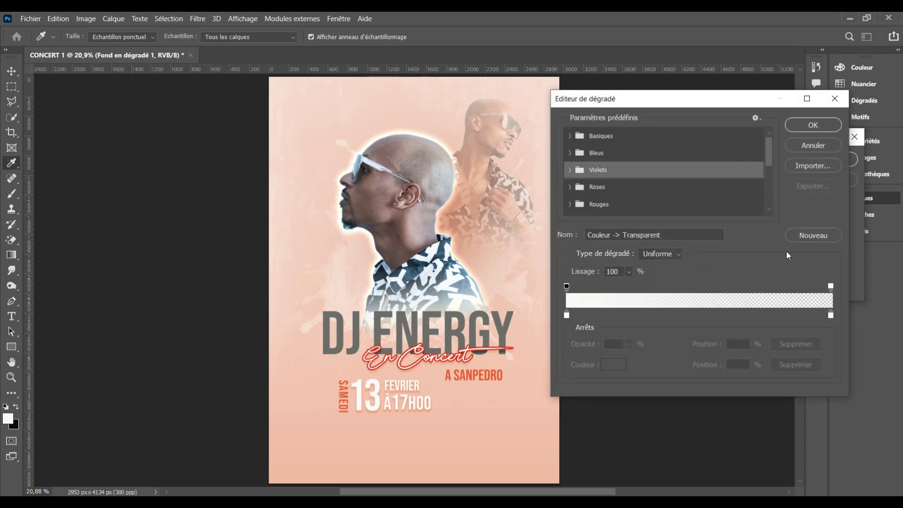
double_click(567, 314)
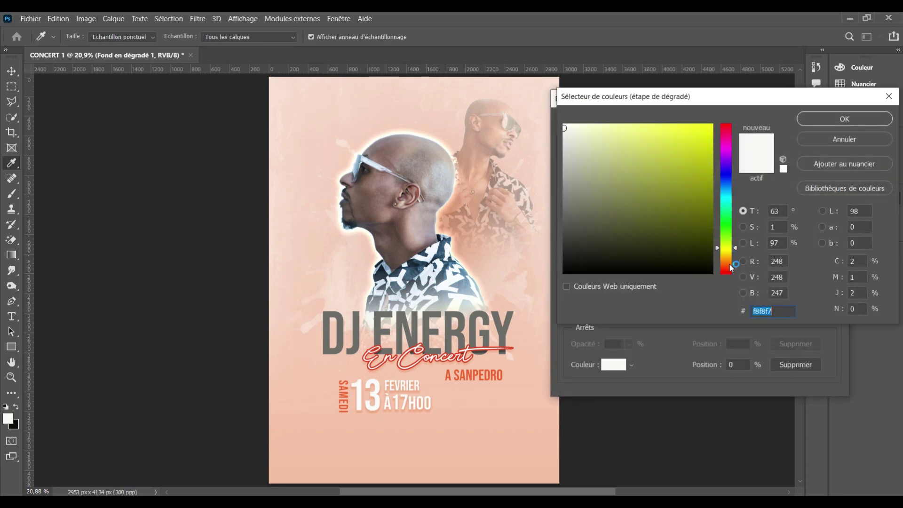
left_click(730, 256)
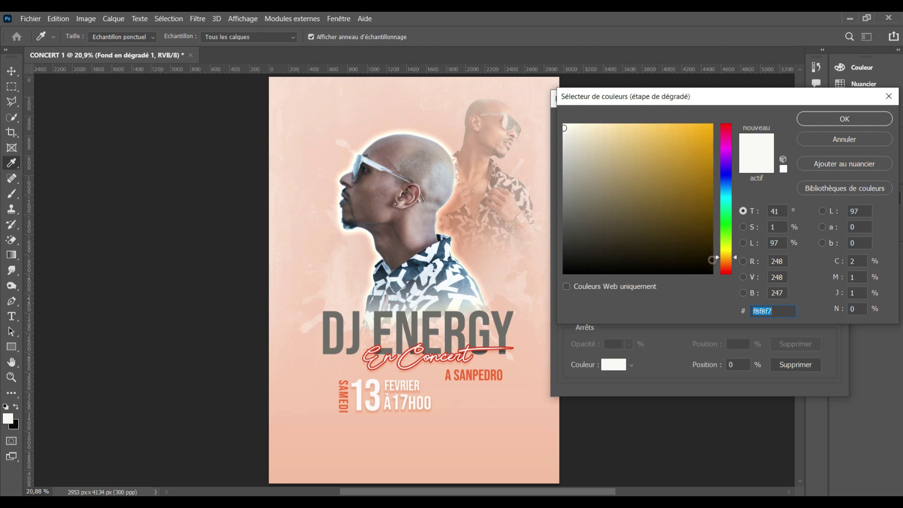
left_click(507, 400)
left_click(501, 411)
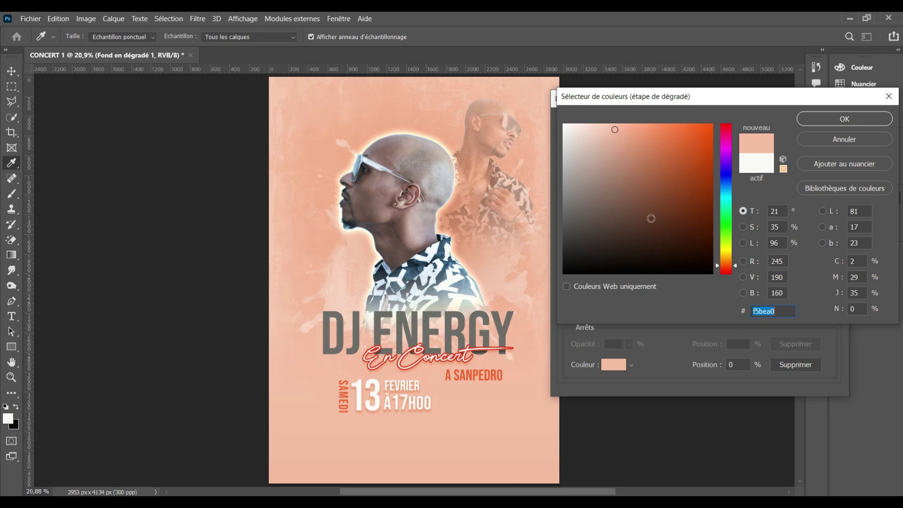
left_click(642, 132)
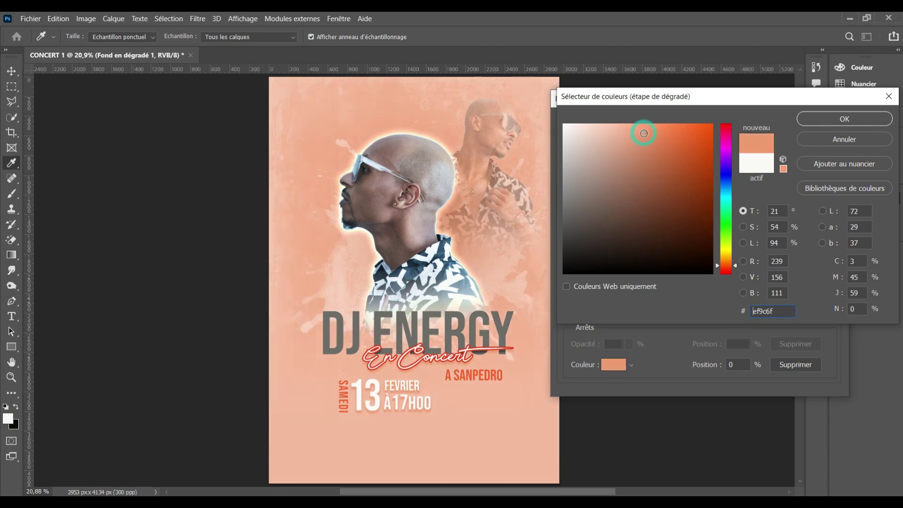
left_click(647, 127)
left_click(667, 133)
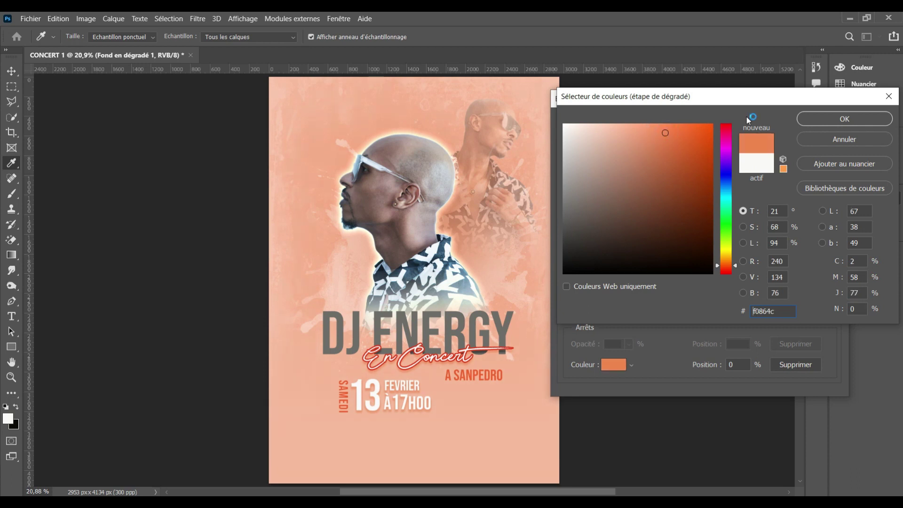
left_click(806, 119)
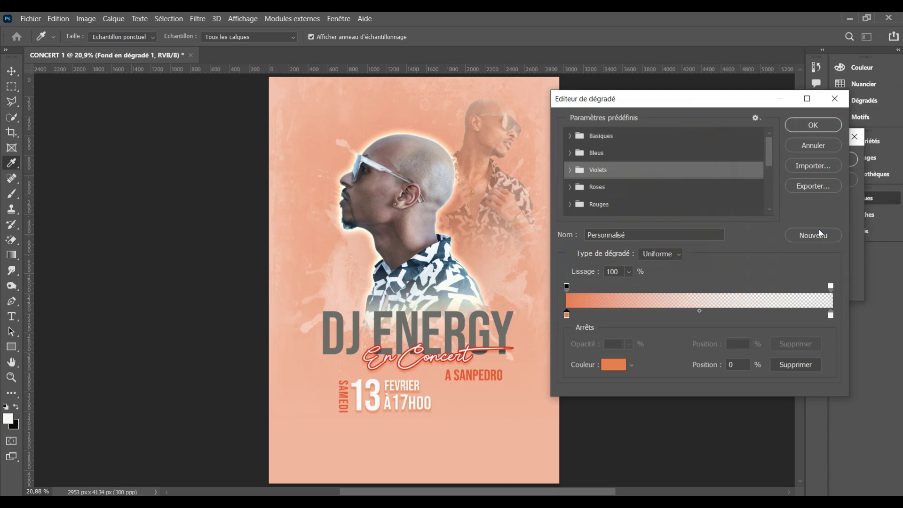
Add a new empty layer, Calque 5, above Groupe 1.
double_click(831, 315)
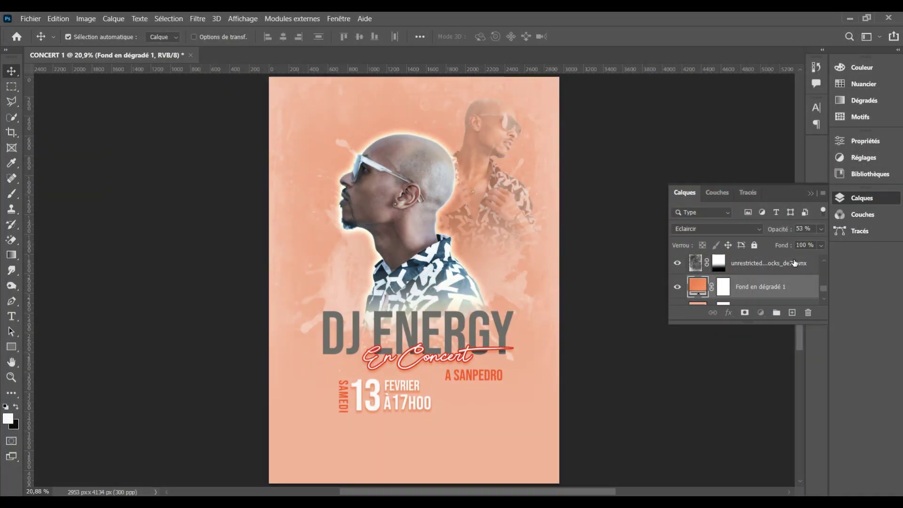
left_click(794, 263)
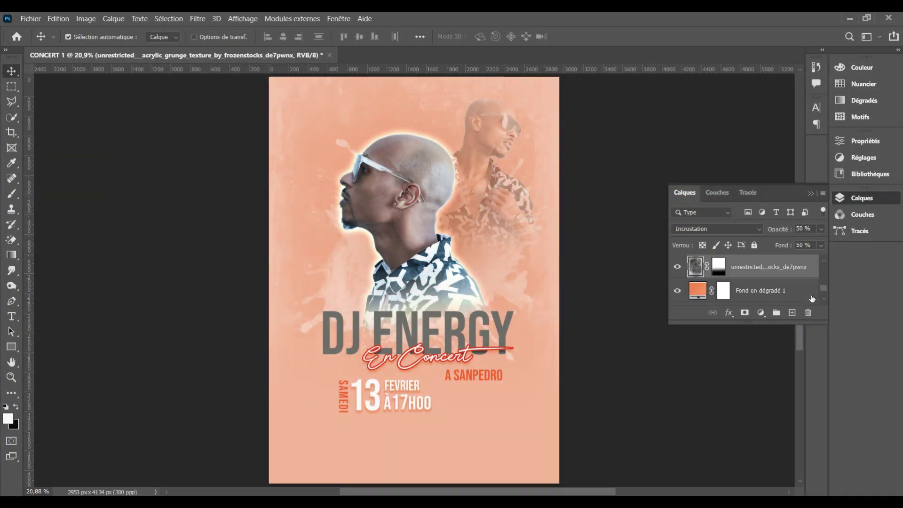
left_click(792, 314)
key("ctrl+z")
scroll(826, 263, "up", 5)
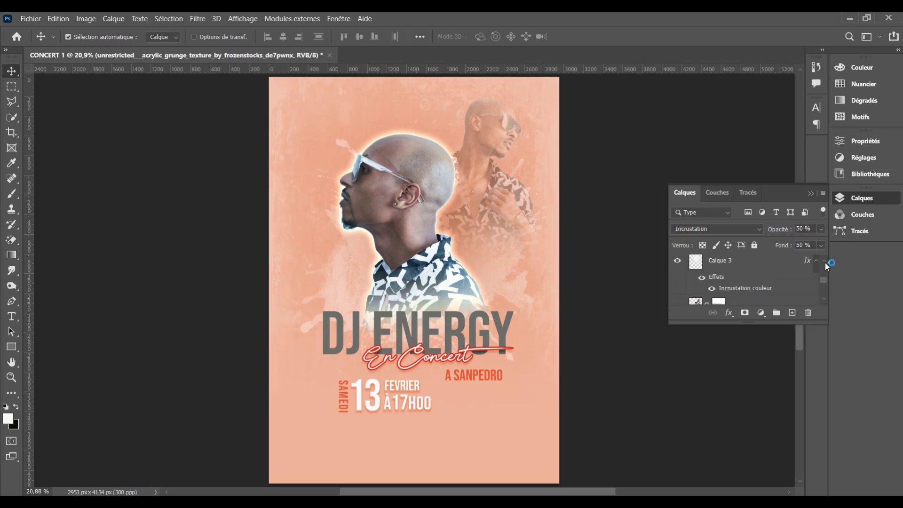
scroll(825, 263, "up", 2)
scroll(825, 262, "up", 2)
scroll(825, 262, "up", 2)
scroll(819, 265, "up", 2)
left_click(756, 264)
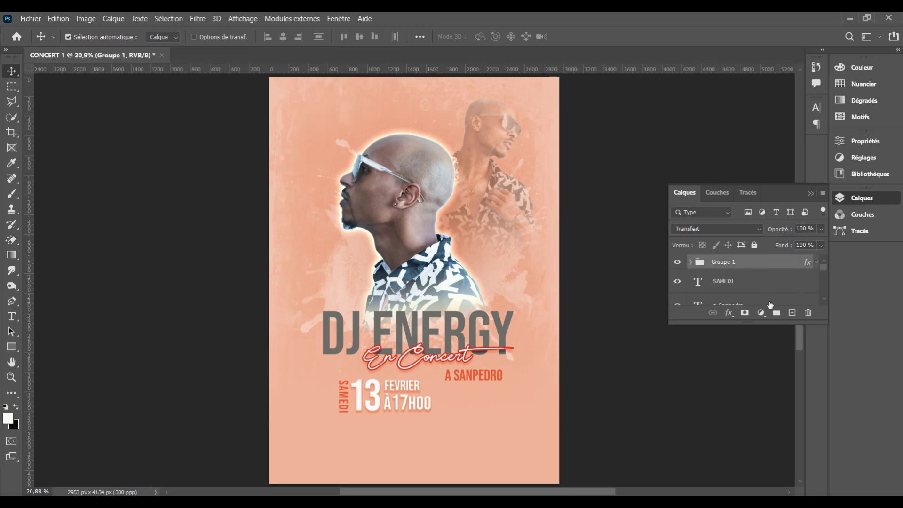
left_click(793, 313)
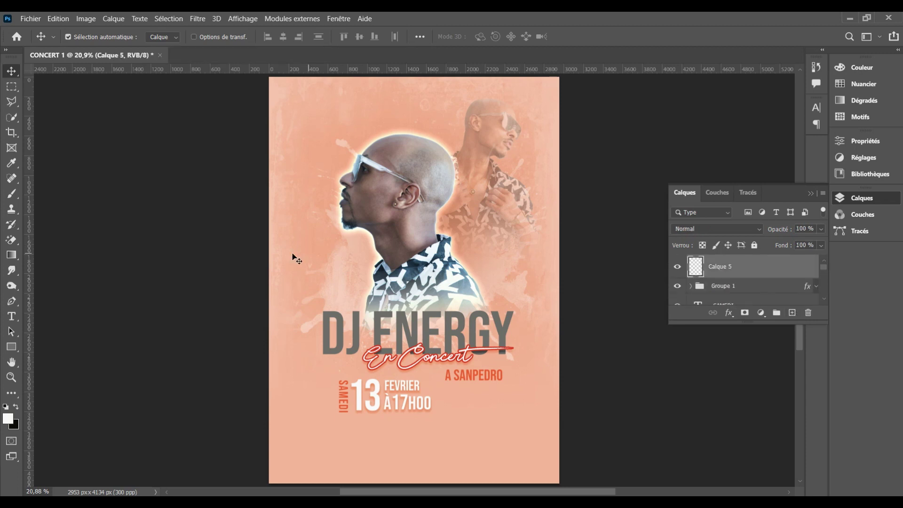
Stamp a white splatter below the date using the ADR High-Res brush at 856 px.
key("b")
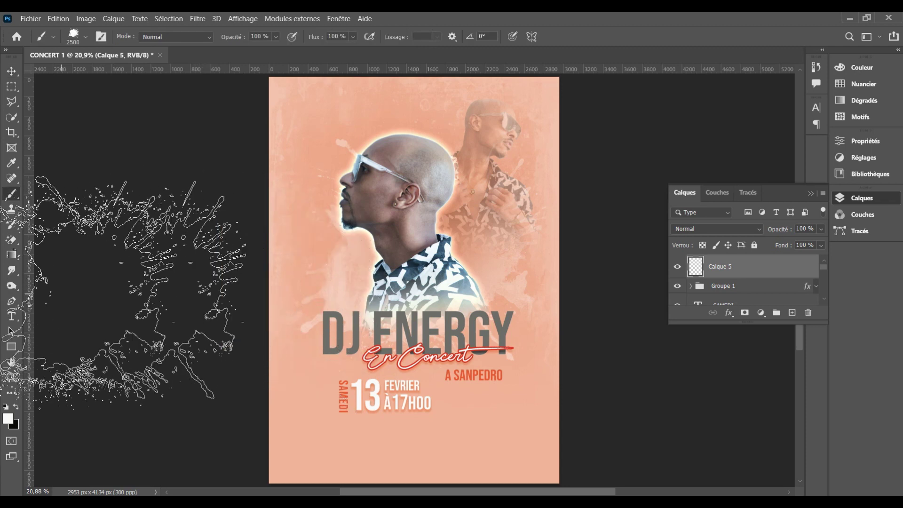
left_click(86, 36)
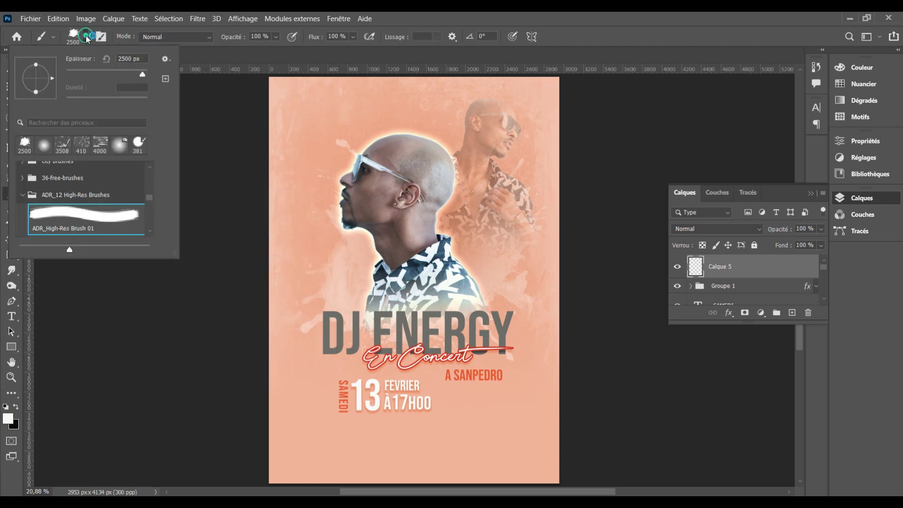
left_click_drag(141, 73, 135, 67)
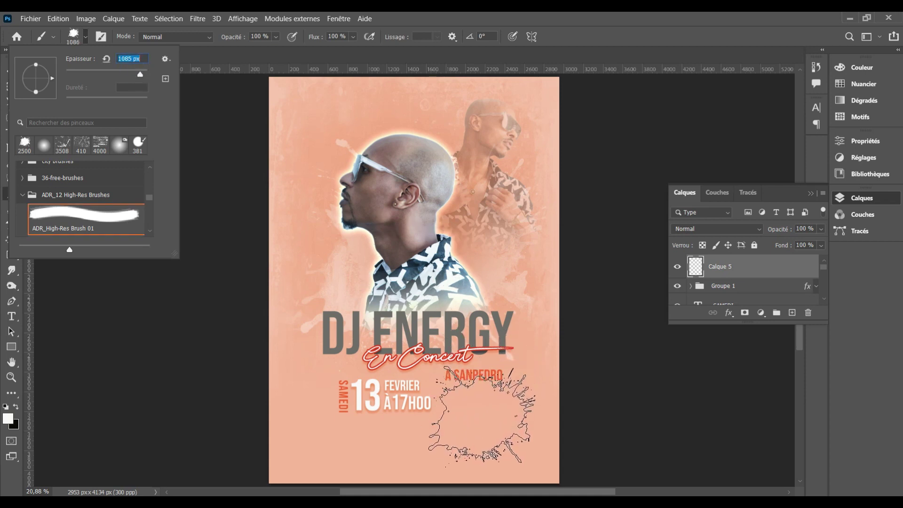
key("shift+Down")
key("Down")
key("shift+Down")
key("Down")
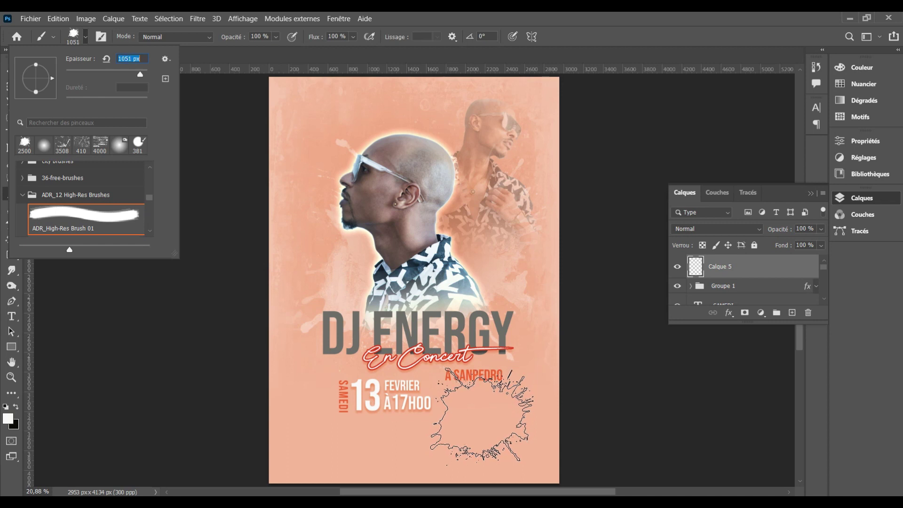
key("Down")
key("shift+Down")
key("shift+Down")
key("shift+Down")
key("shift+Down")
key("Down")
key("Down")
key("Down")
key("shift+Down")
key("shift+Down")
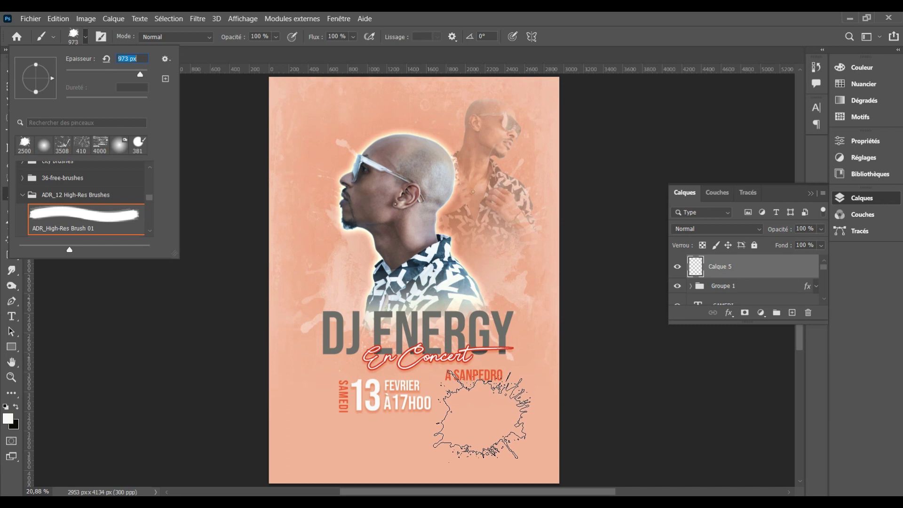
key("shift+Down")
key("shift+Down")
key("shift+Down")
key("shift+Down")
key("shift+Down")
key("shift+Down")
key("shift+Down")
key("Down")
key("Down")
key("shift+Down")
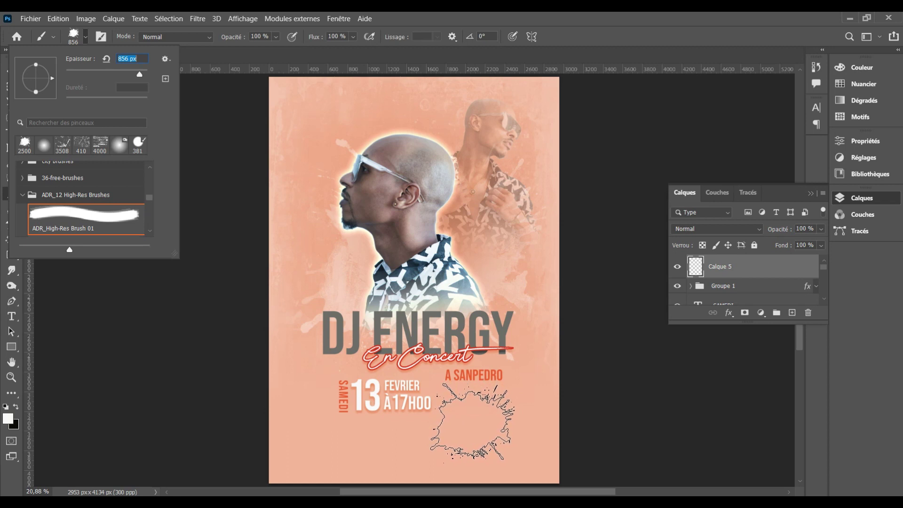
left_click(472, 422)
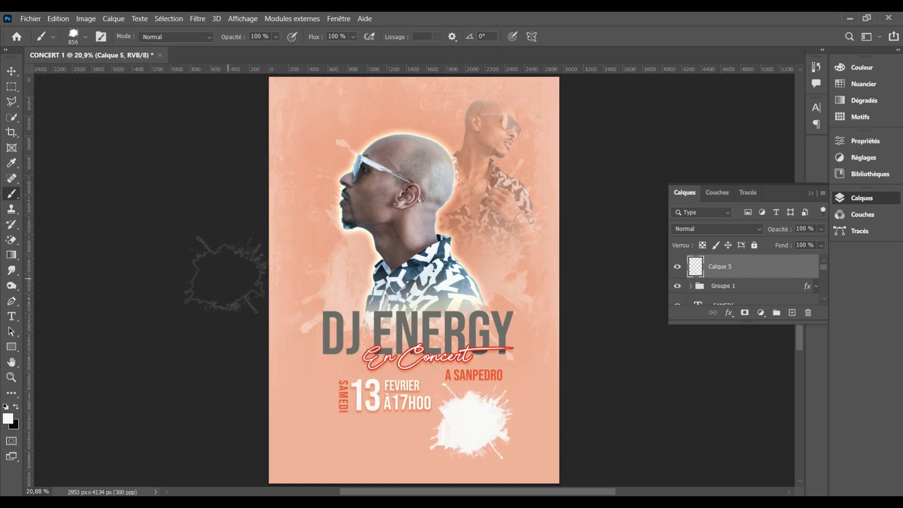
Add an orange-red Incrustation couleur overlay to the Calque 5 splatter.
double_click(797, 276)
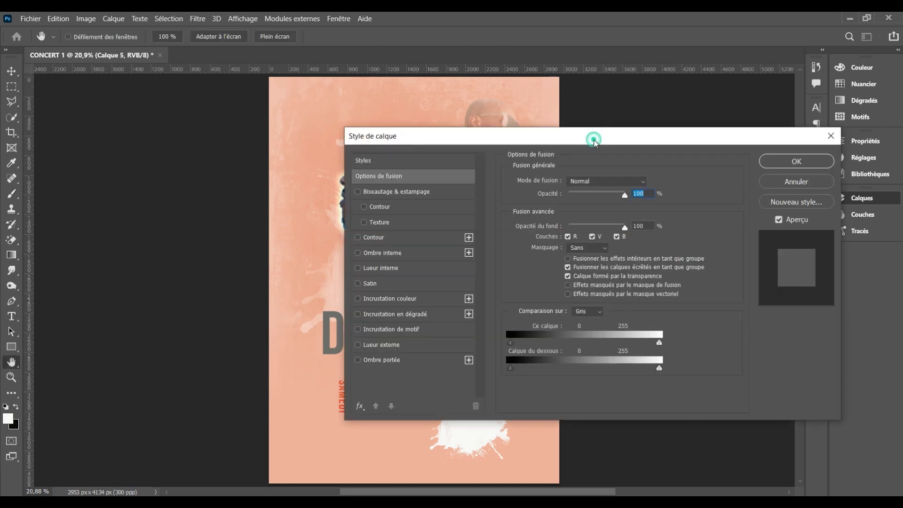
left_click_drag(595, 141, 790, 100)
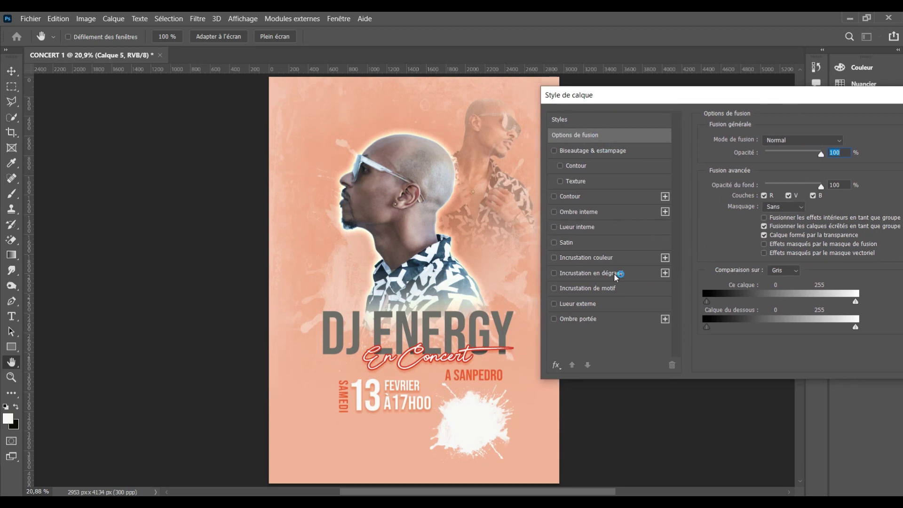
left_click(608, 260)
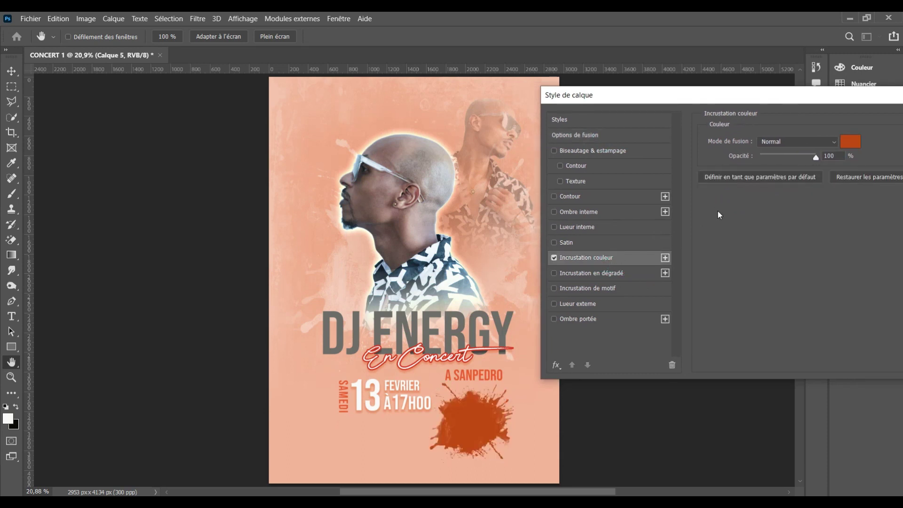
left_click_drag(795, 99, 606, 114)
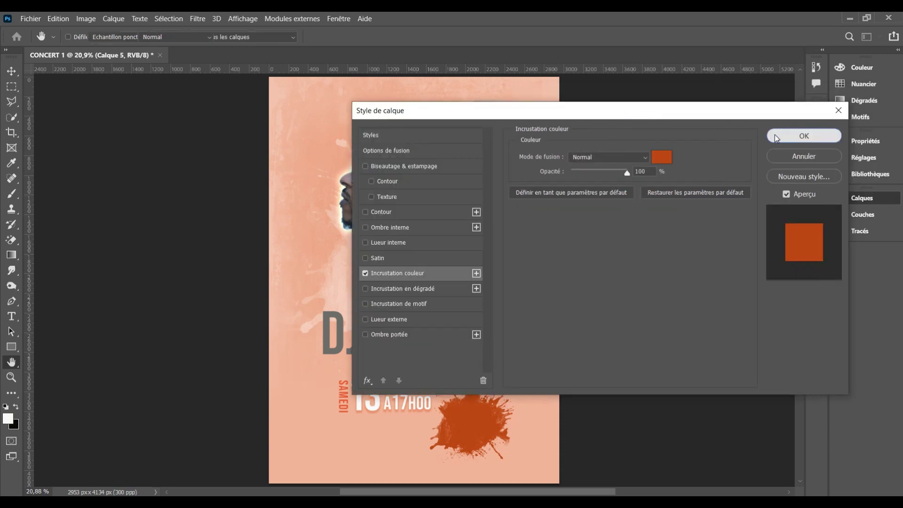
Shift the splatter right and move A SANPEDRO up beneath En Concert.
left_click(12, 71)
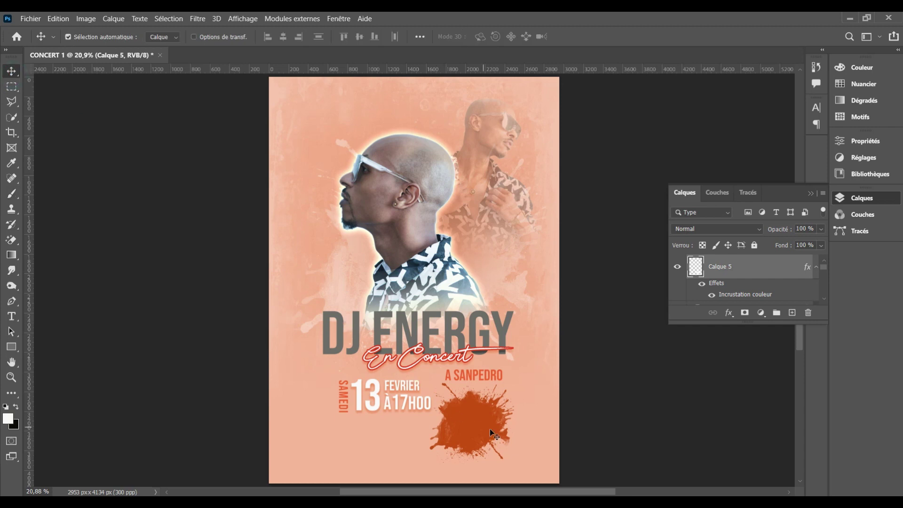
left_click_drag(487, 423, 519, 408)
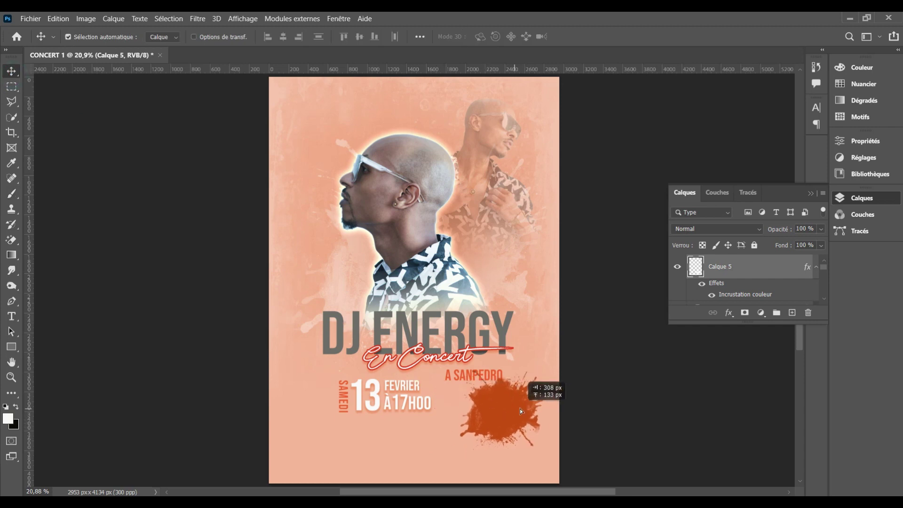
double_click(450, 378)
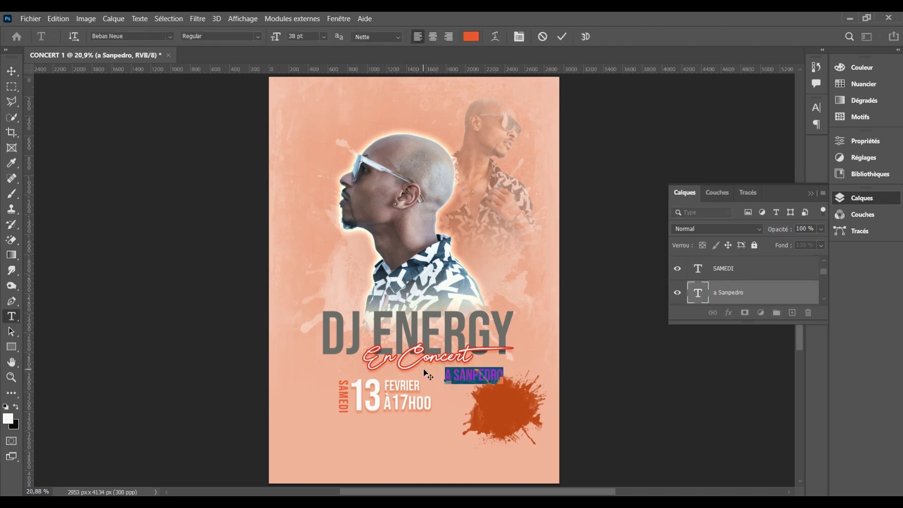
left_click(562, 36)
key("v")
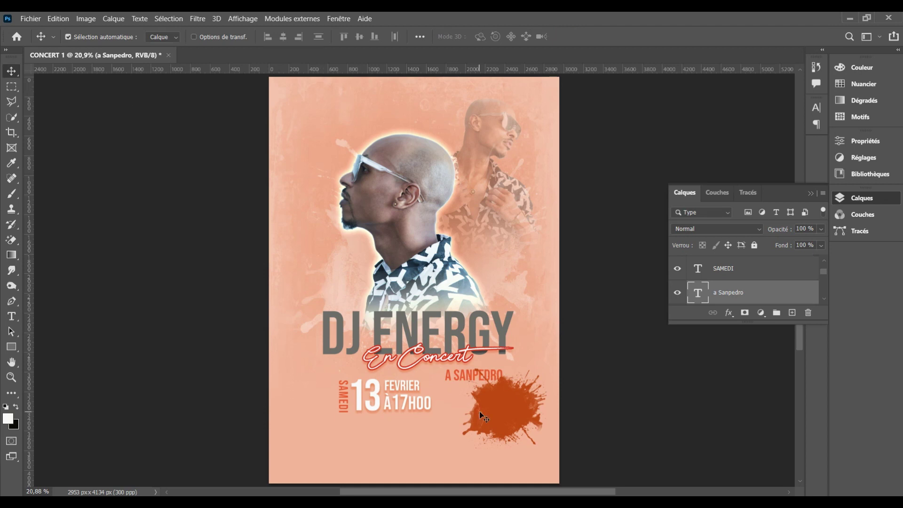
mouse_move(450, 384)
left_mouse_down()
mouse_move(427, 379)
mouse_move(450, 379)
left_mouse_up()
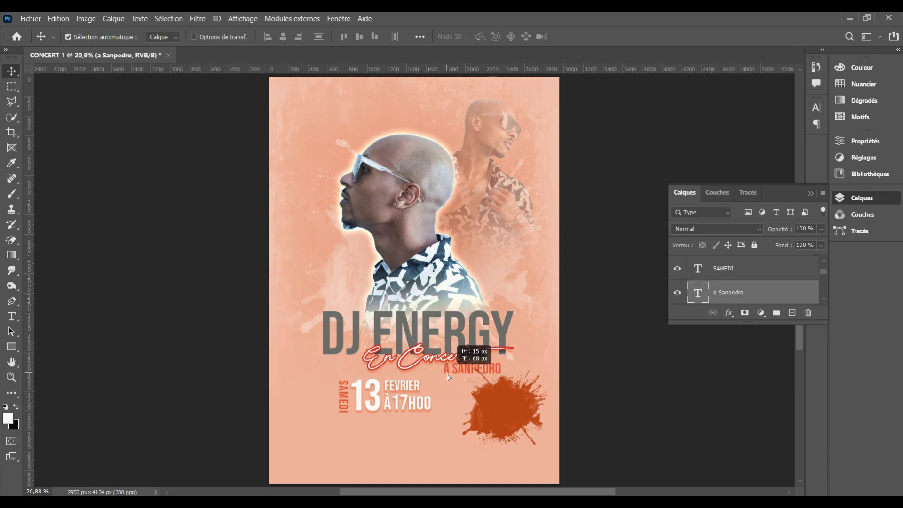
key("shift+Up")
key("shift+Up")
key("shift+Up")
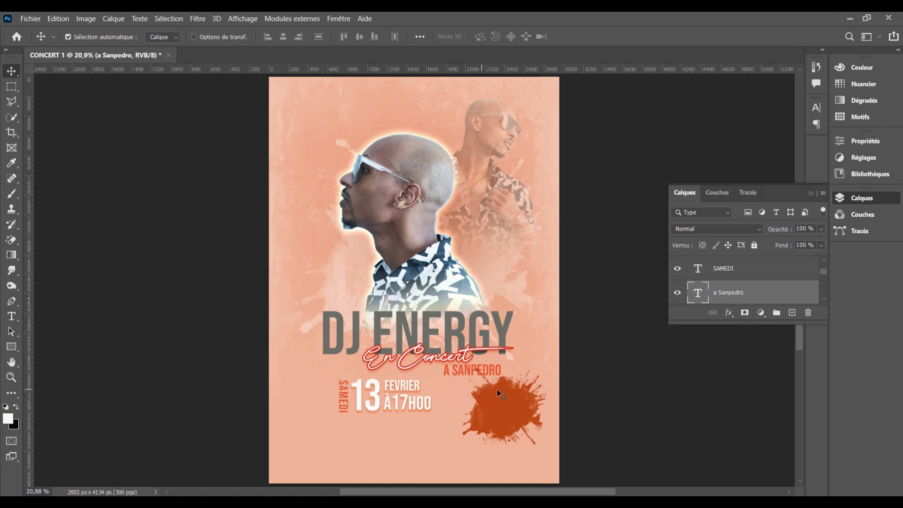
Move the orange splatter back left, centred below the date.
left_click(503, 402)
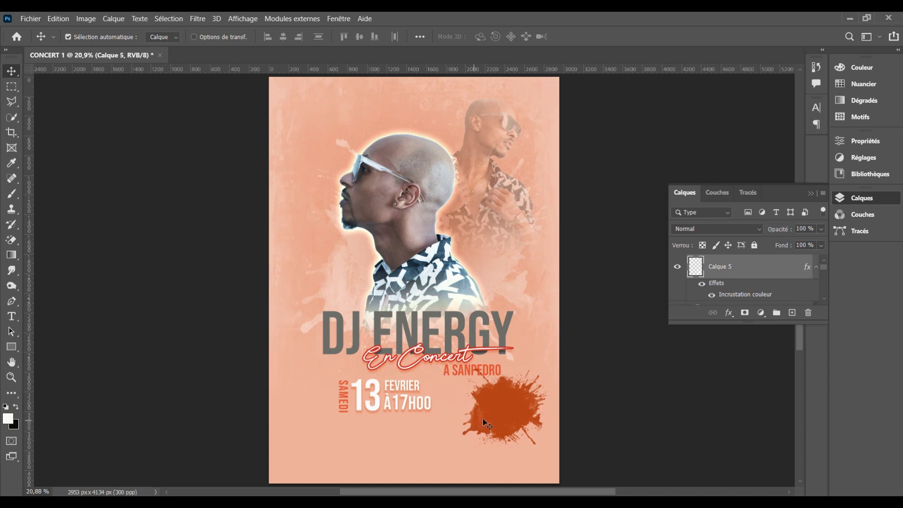
mouse_move(489, 414)
left_mouse_down()
mouse_move(462, 416)
mouse_move(467, 423)
left_mouse_up()
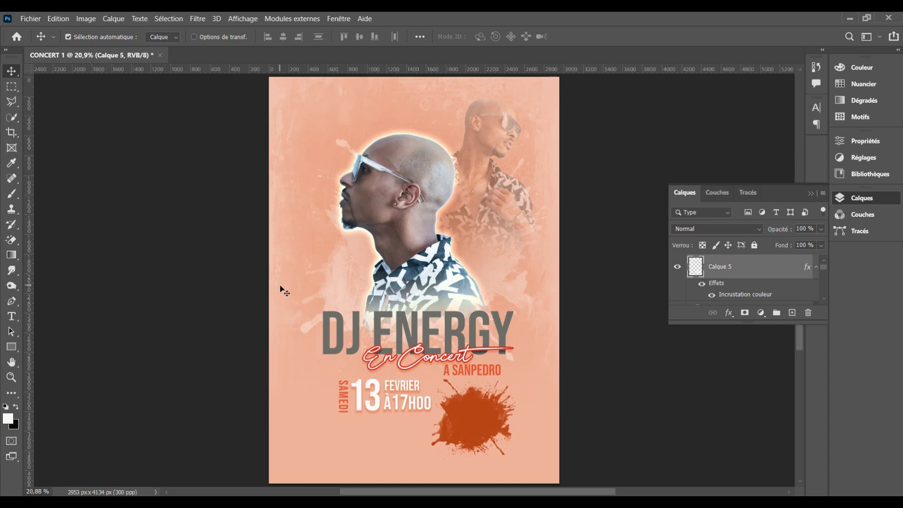
key("t")
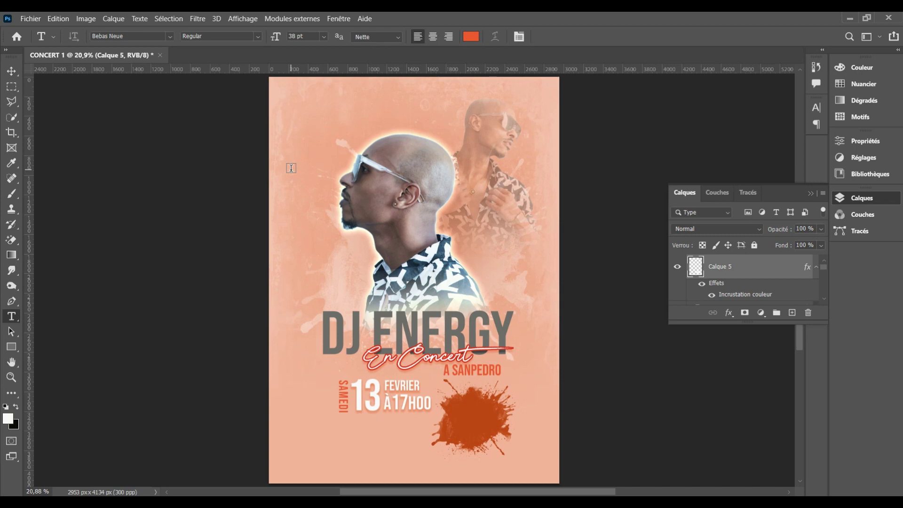
Add the text ENTRÉE in the Great Vibes font with colour #111010.
left_click(291, 168)
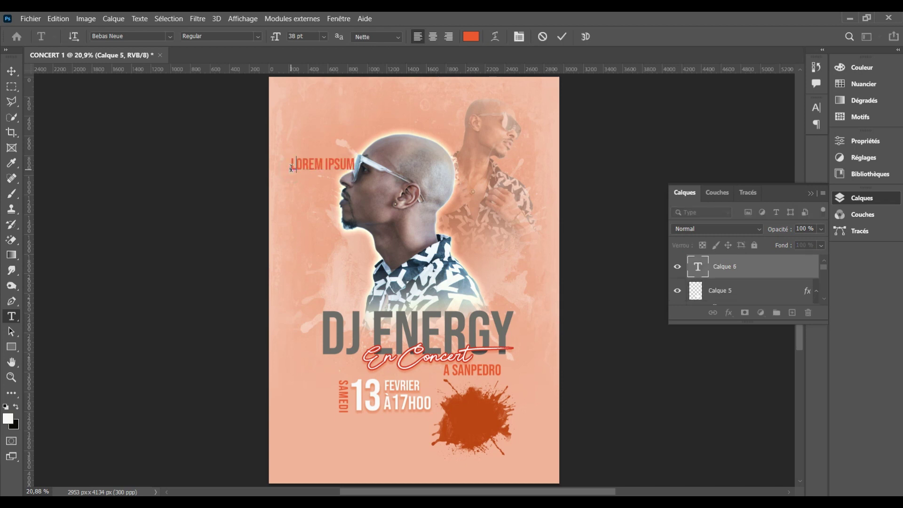
type("ENTRÉE")
key("ctrl")
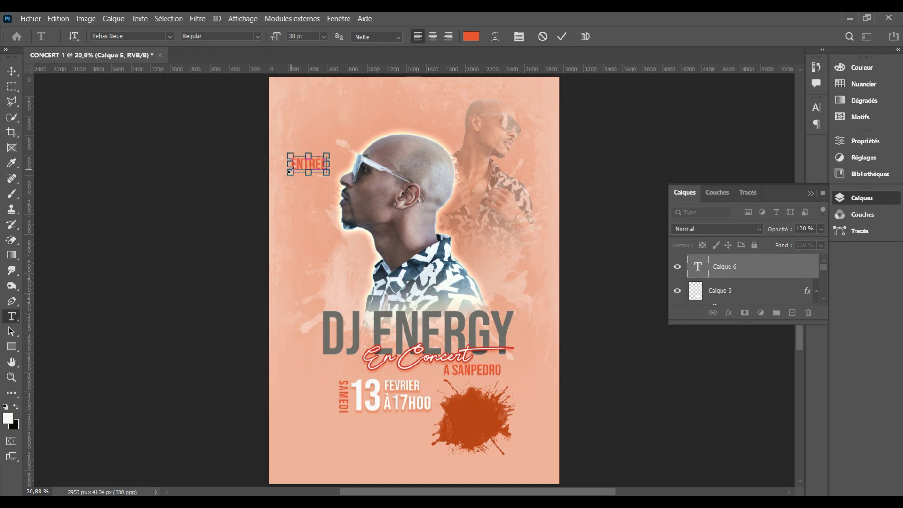
key("ctrl+a")
left_click(128, 37)
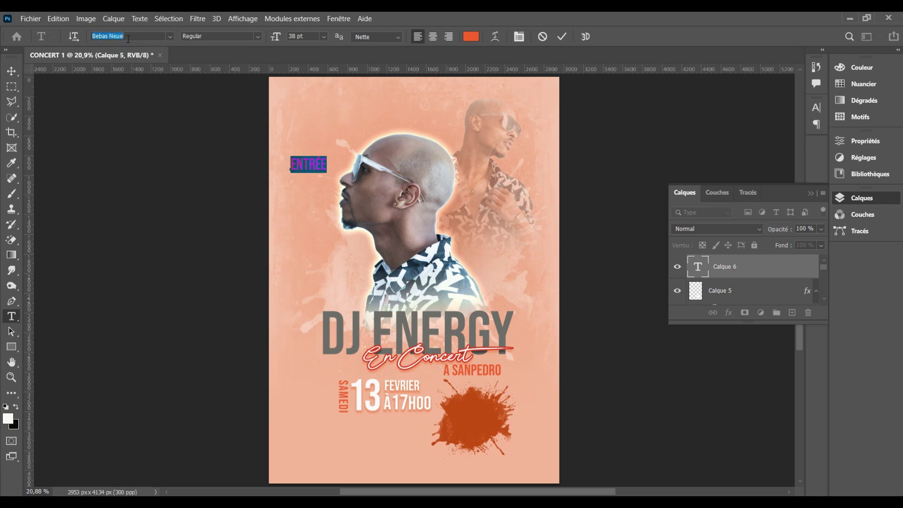
type("brea")
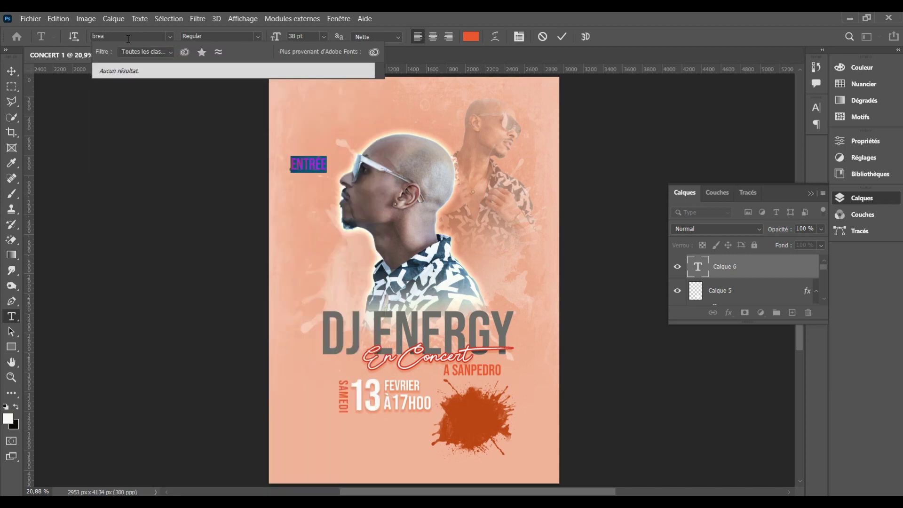
key("BackSpace")
key("BackSpace")
key("BackSpace")
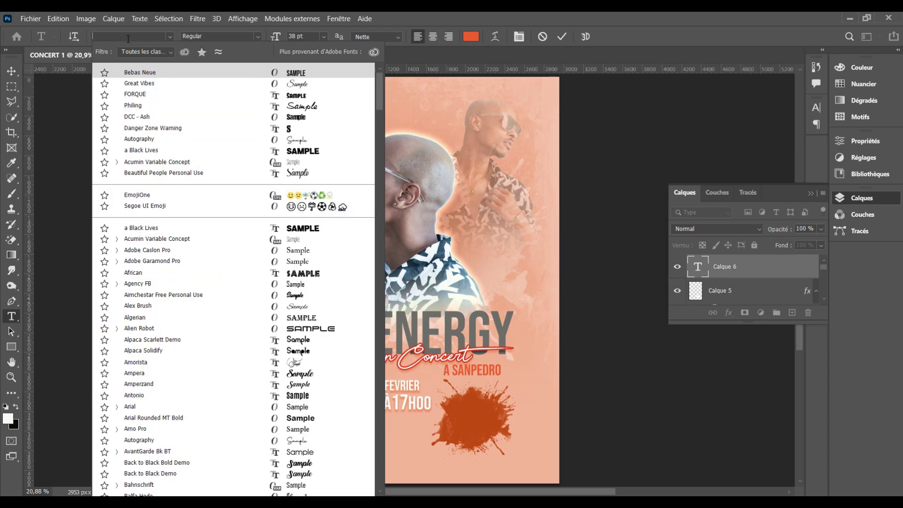
type("great")
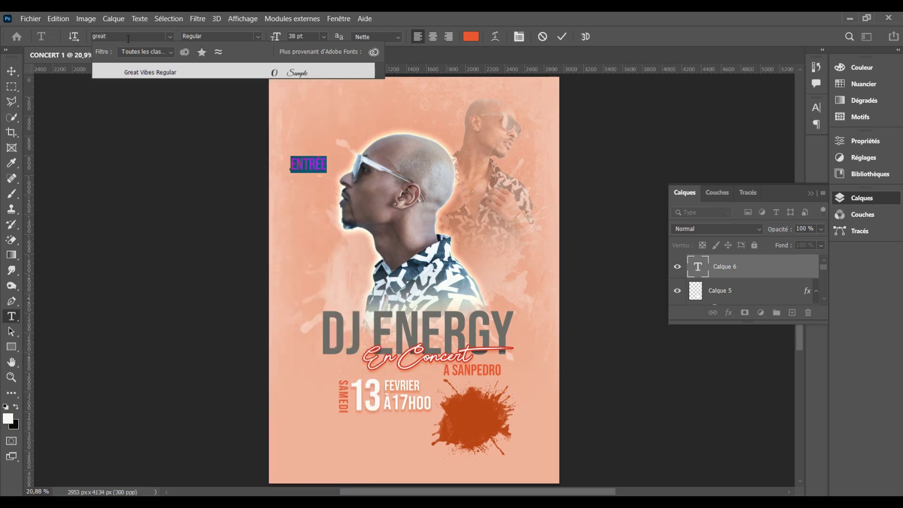
left_click(158, 72)
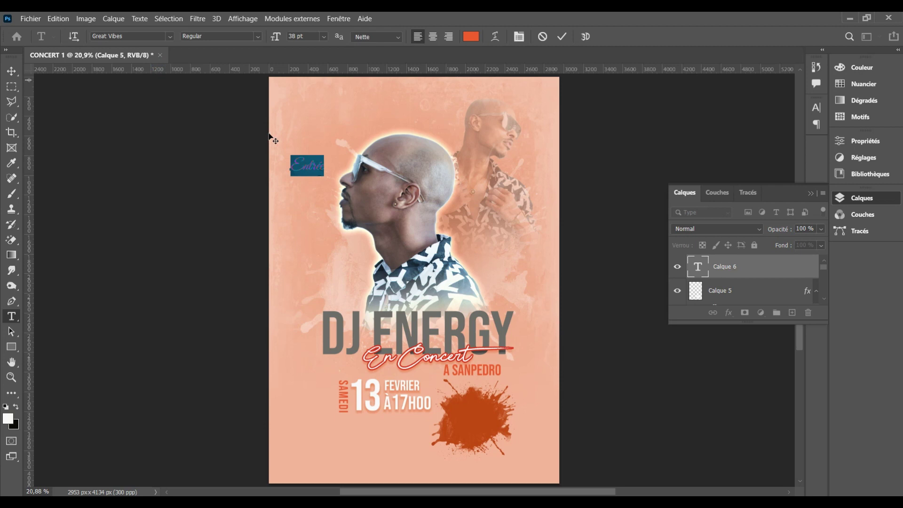
left_click(471, 37)
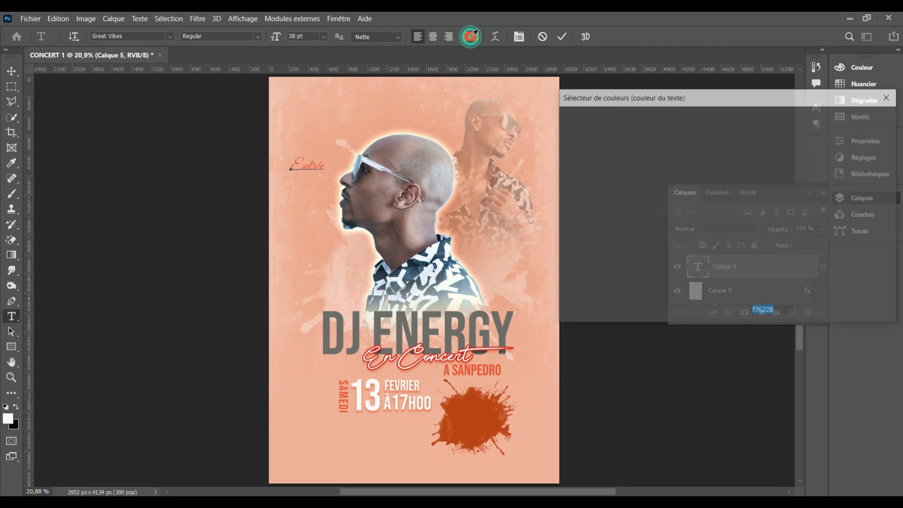
type("111010")
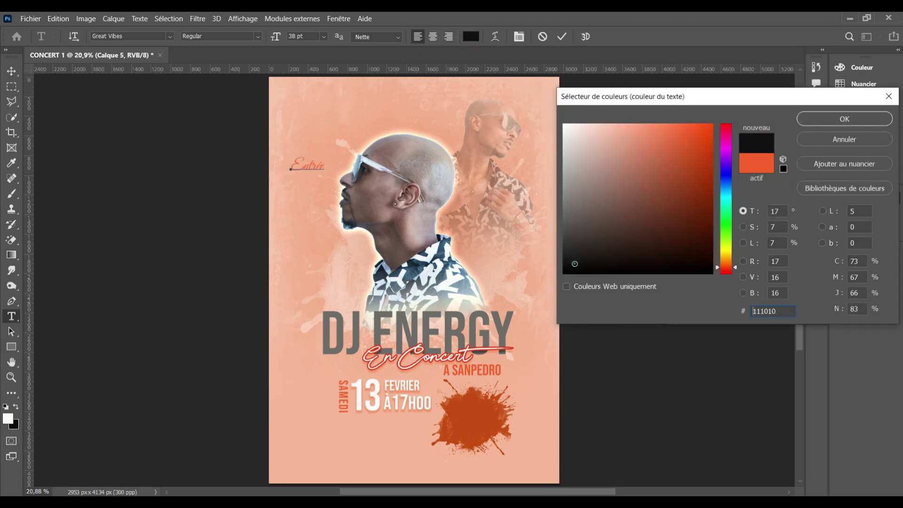
left_click(845, 122)
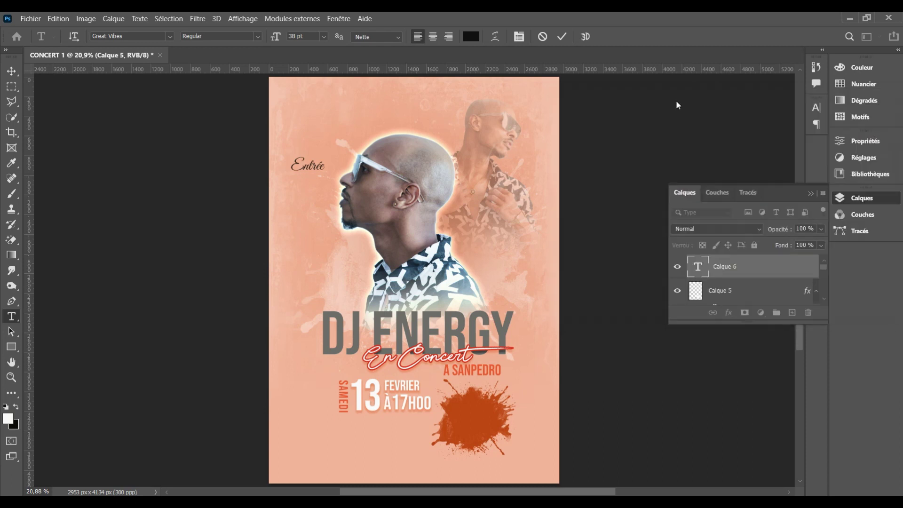
left_click(563, 39)
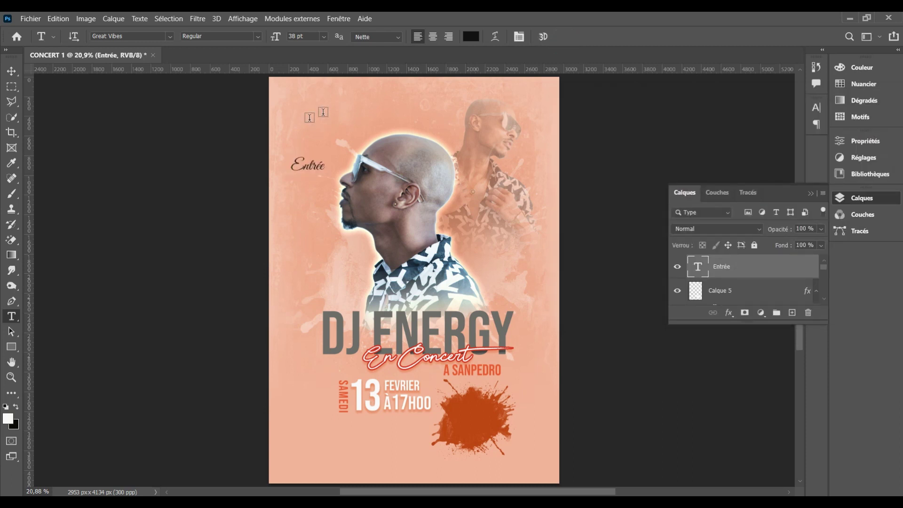
Move the Entrée text onto the orange splash beside the date.
left_click(12, 73)
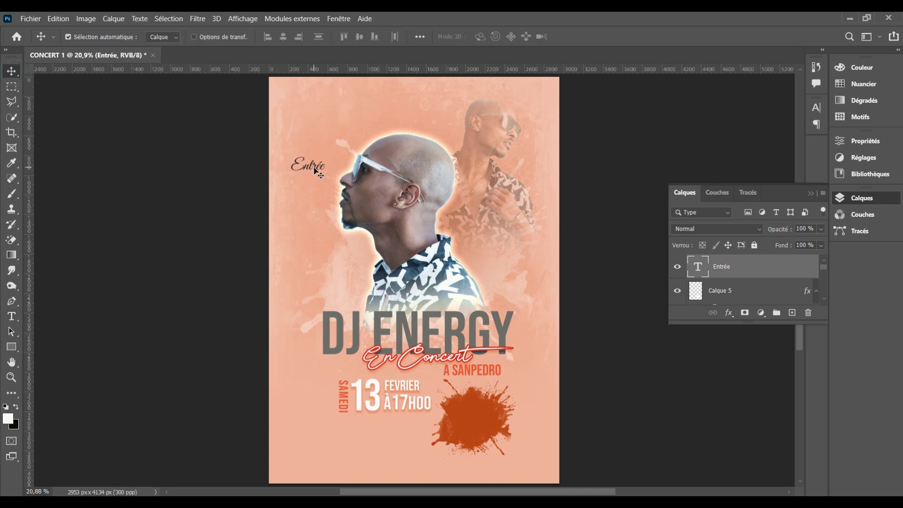
key("ctrl+plus")
key("ctrl+plus")
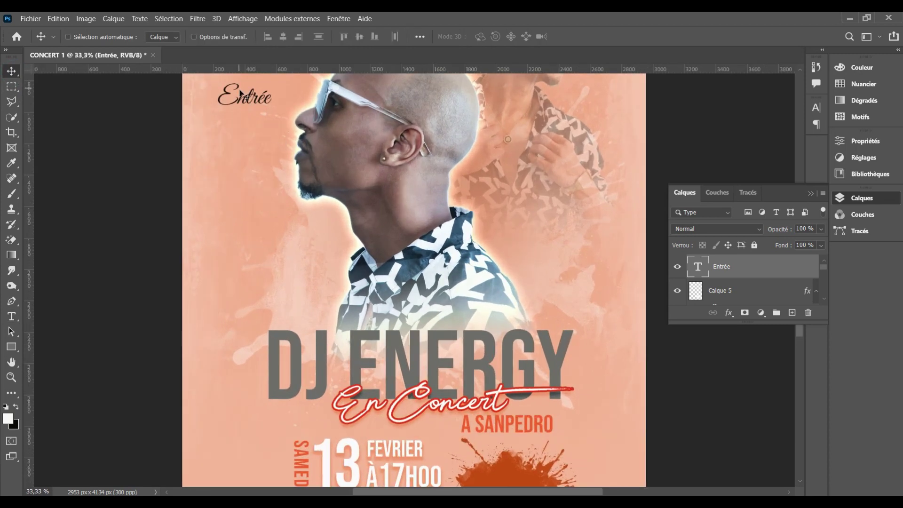
left_click_drag(240, 94, 433, 404)
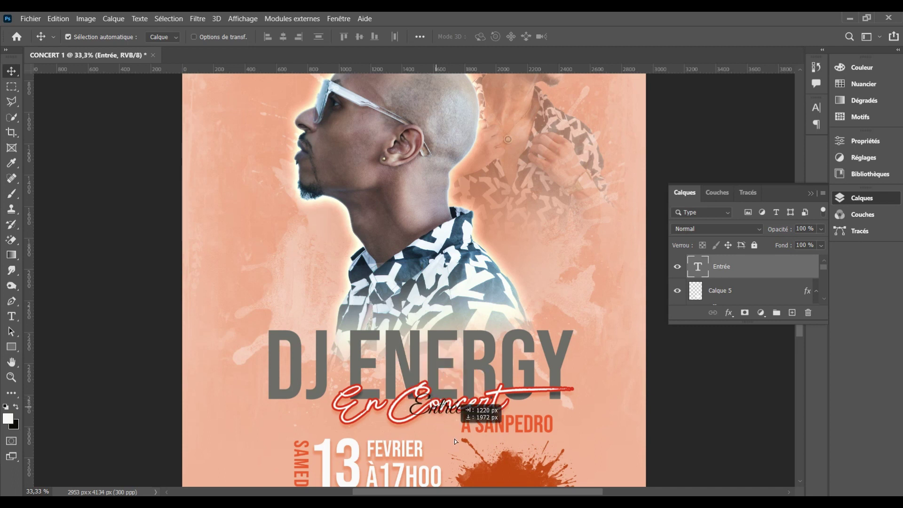
left_click_drag(455, 442, 460, 447)
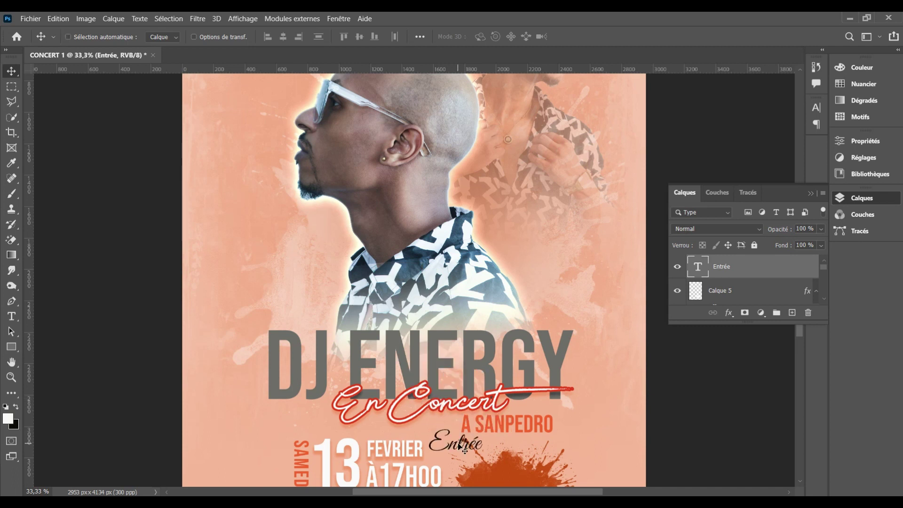
key("ctrl+plus")
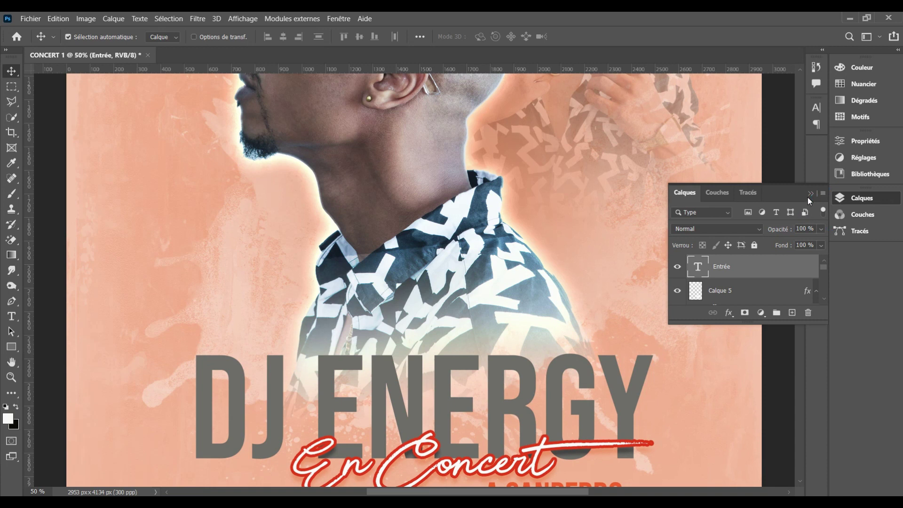
left_click(810, 194)
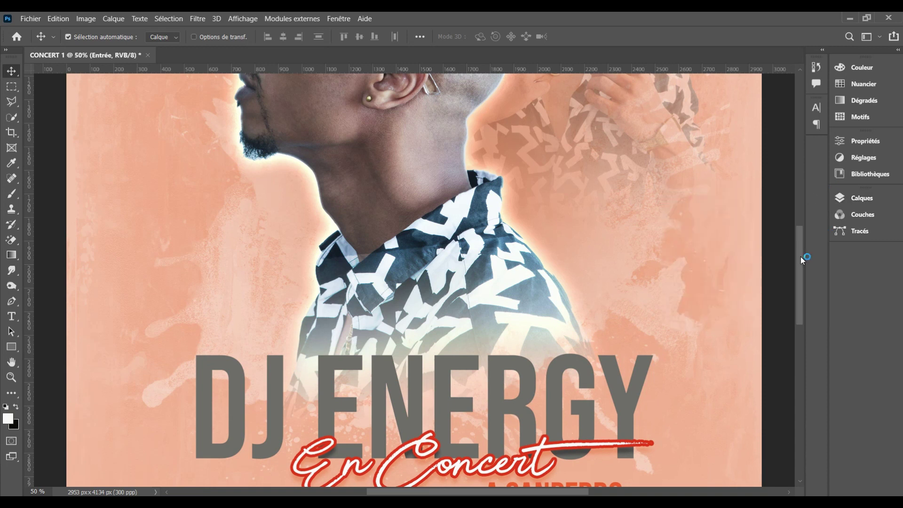
left_click_drag(801, 256, 803, 327)
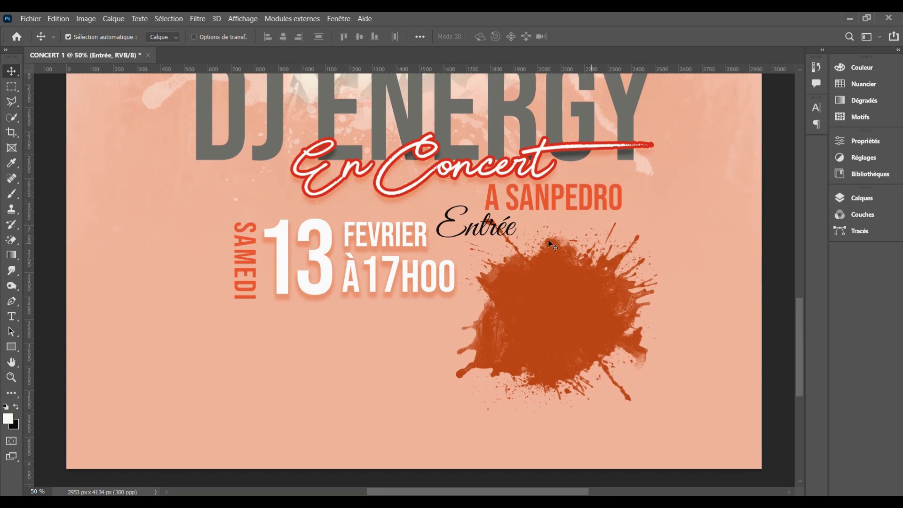
mouse_move(524, 241)
left_mouse_down()
mouse_move(575, 263)
mouse_move(573, 286)
left_mouse_up()
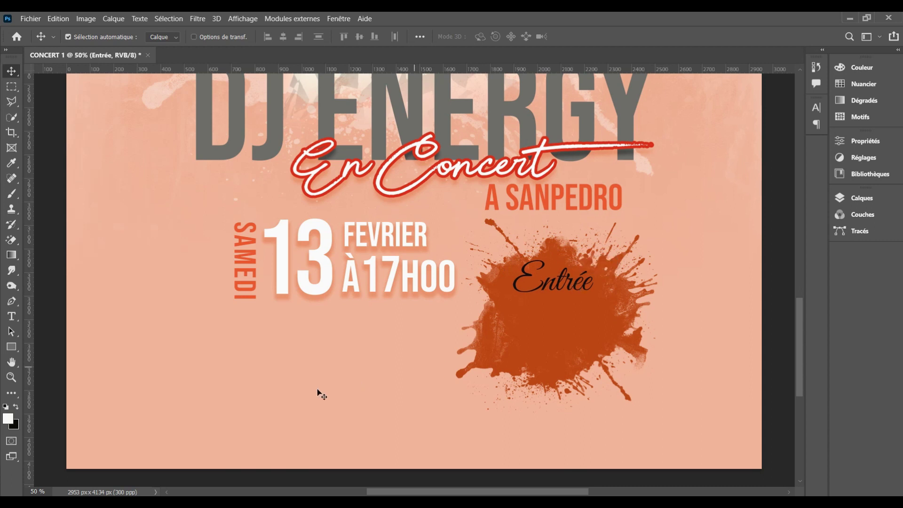
Add a yellow 'VIP' text line in Bebas Neue below the date.
key("t")
left_click(247, 387)
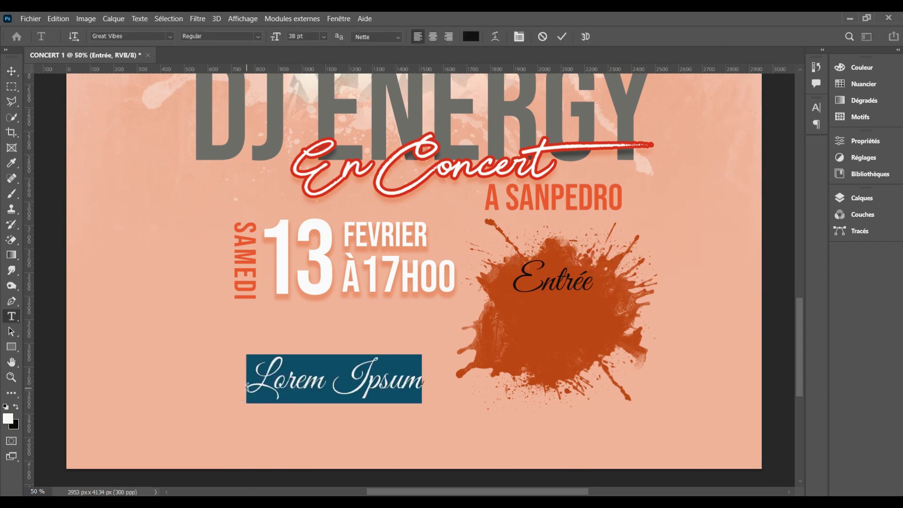
type("VIP")
key("ctrl+a")
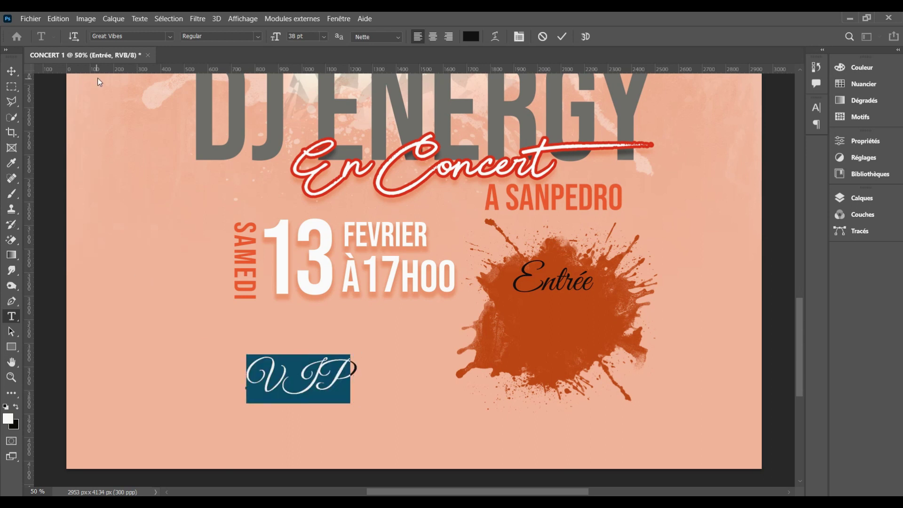
left_click(109, 37)
type("BEB")
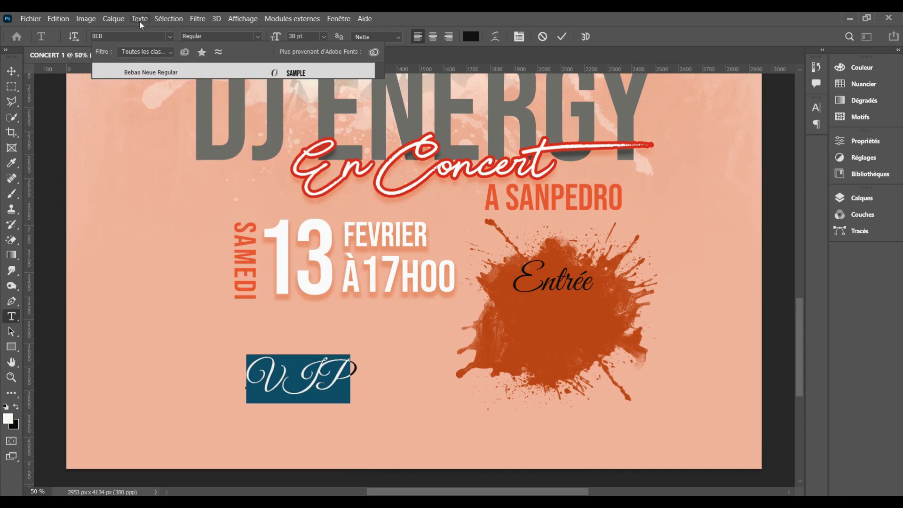
left_click(149, 71)
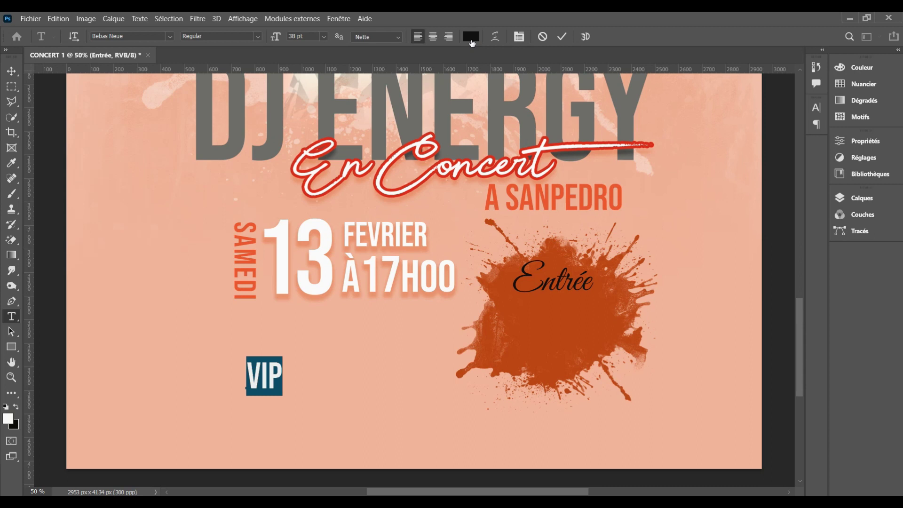
left_click(472, 37)
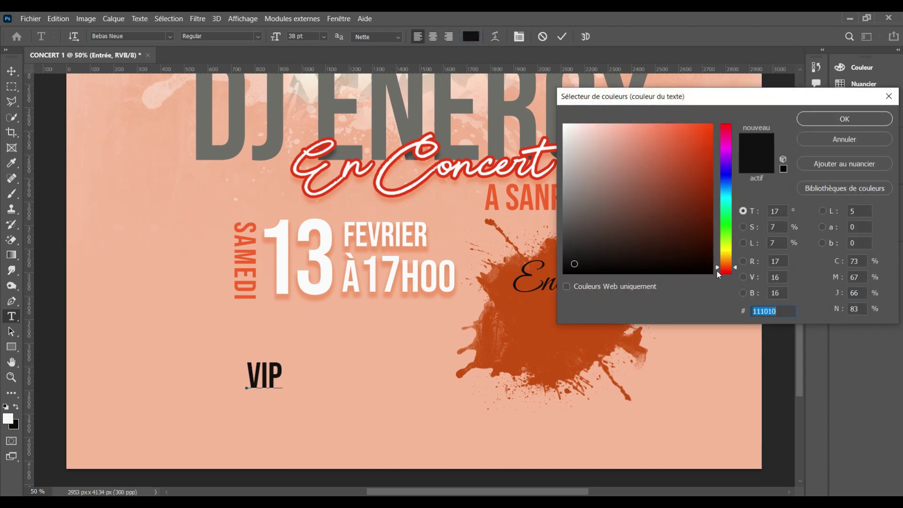
left_click_drag(695, 158, 696, 149)
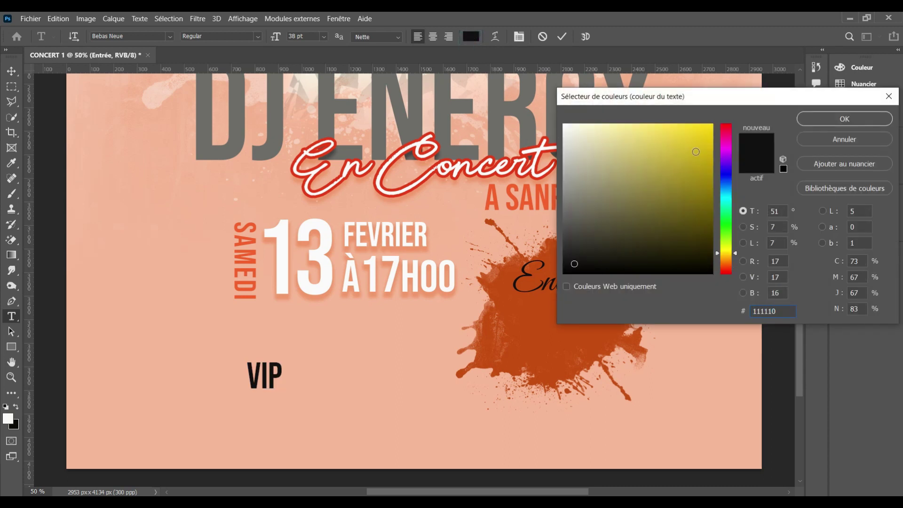
left_click(700, 145)
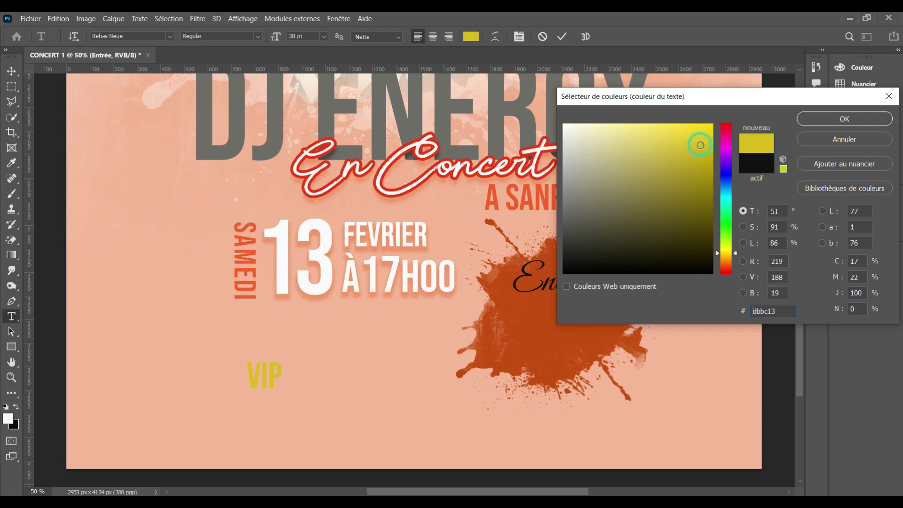
left_click(802, 120)
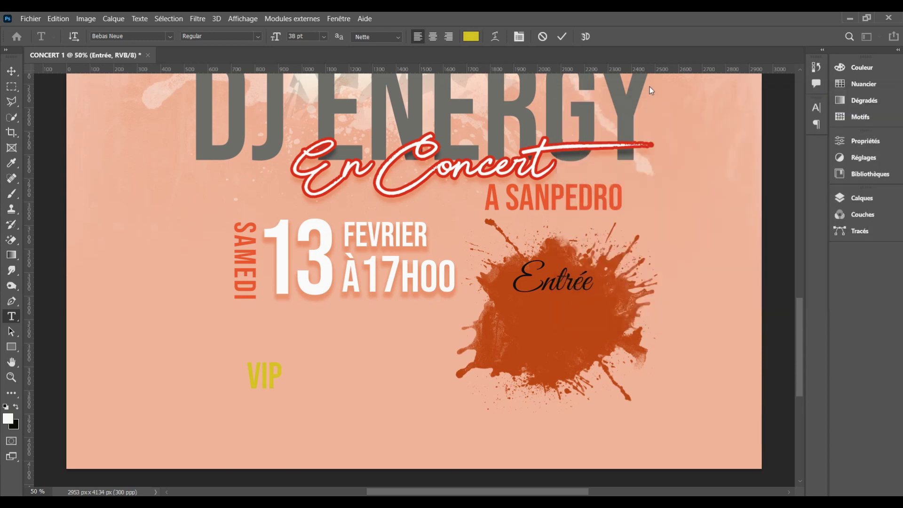
left_click(563, 37)
Move VIP onto the splash under Entrée, recolour it white and size it 30 pt.
left_click(11, 71)
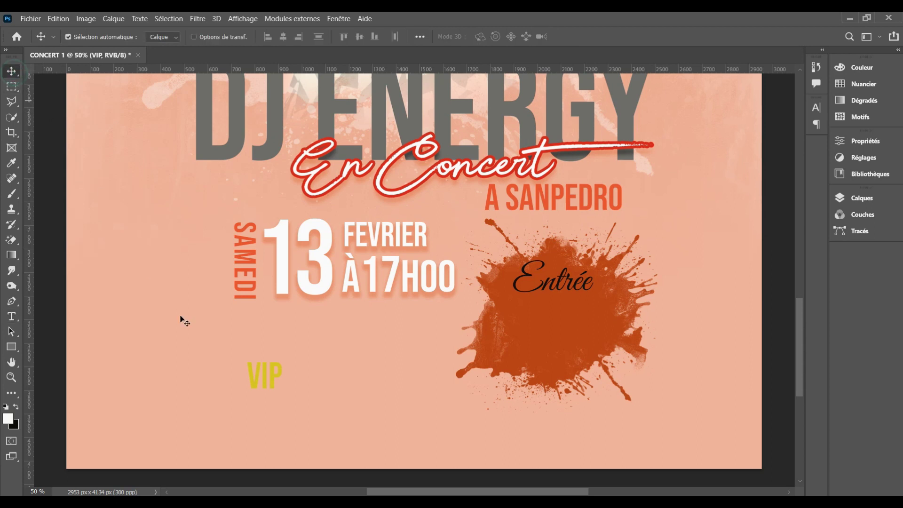
mouse_move(262, 373)
left_mouse_down()
mouse_move(517, 315)
mouse_move(507, 313)
left_mouse_up()
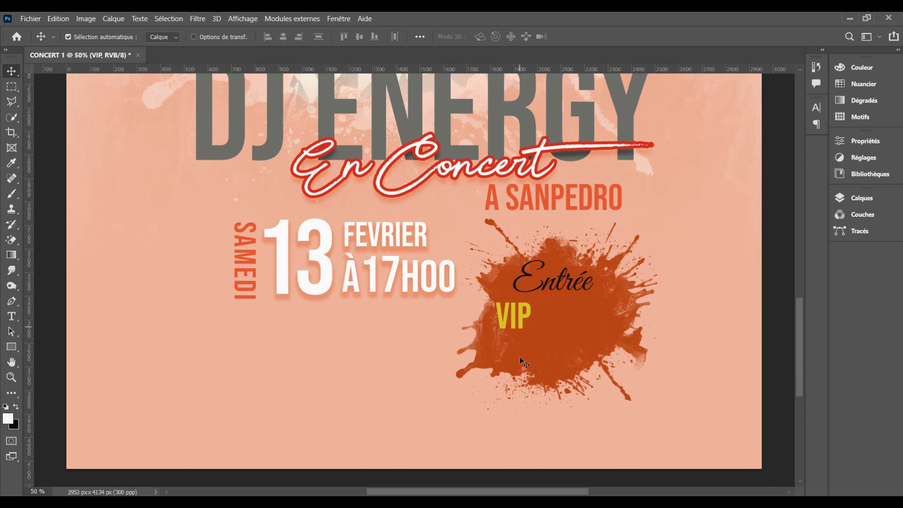
key("t")
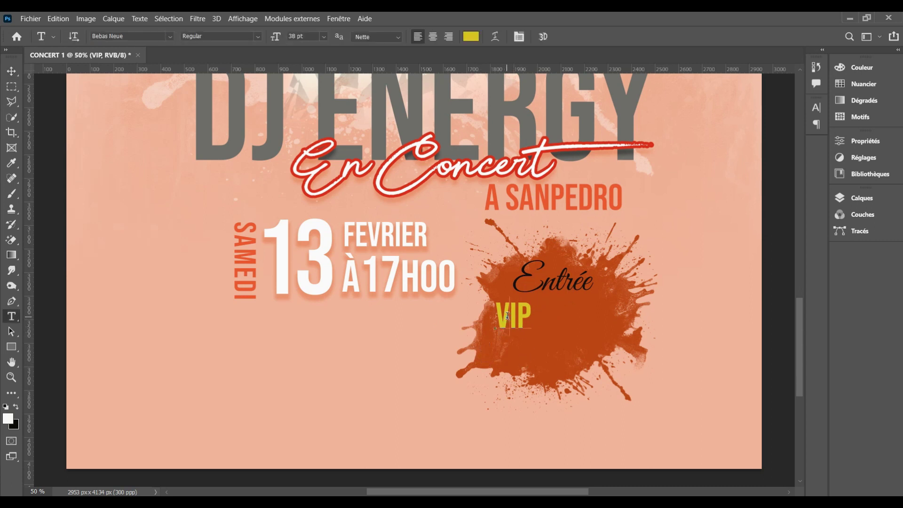
double_click(507, 317)
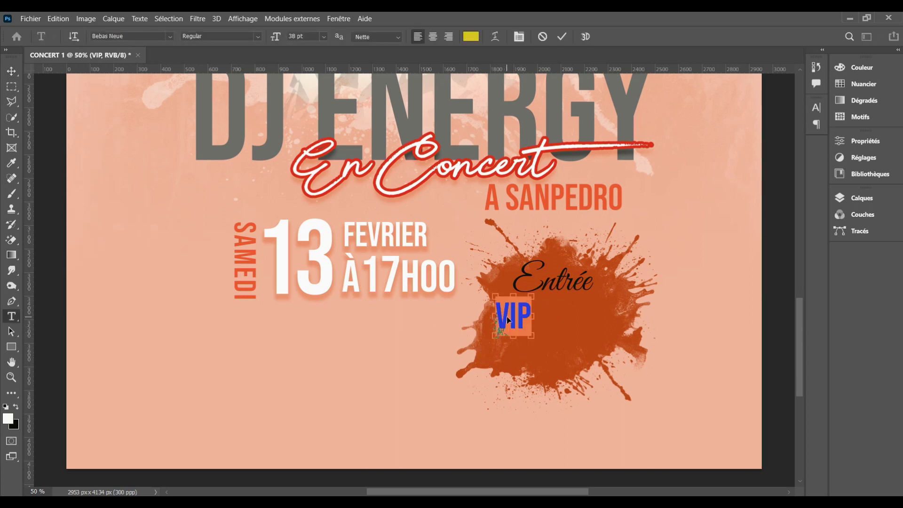
left_click(471, 37)
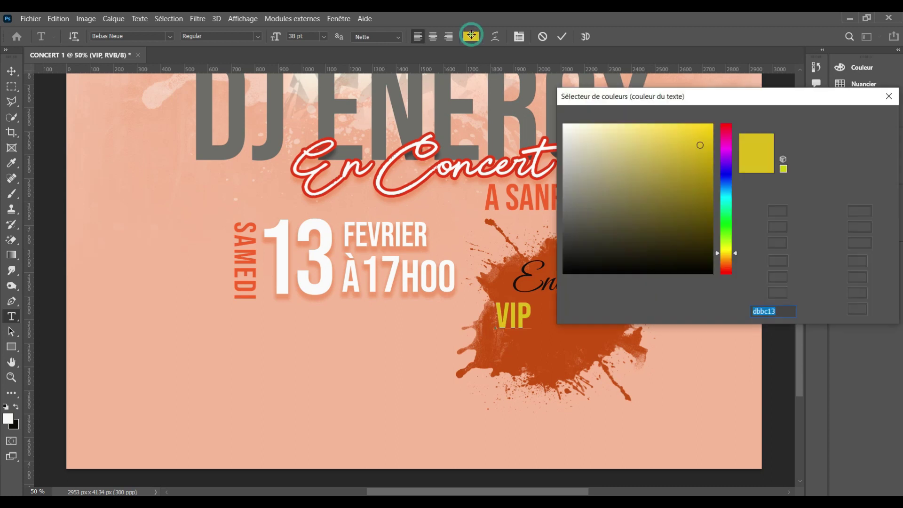
left_click(281, 250)
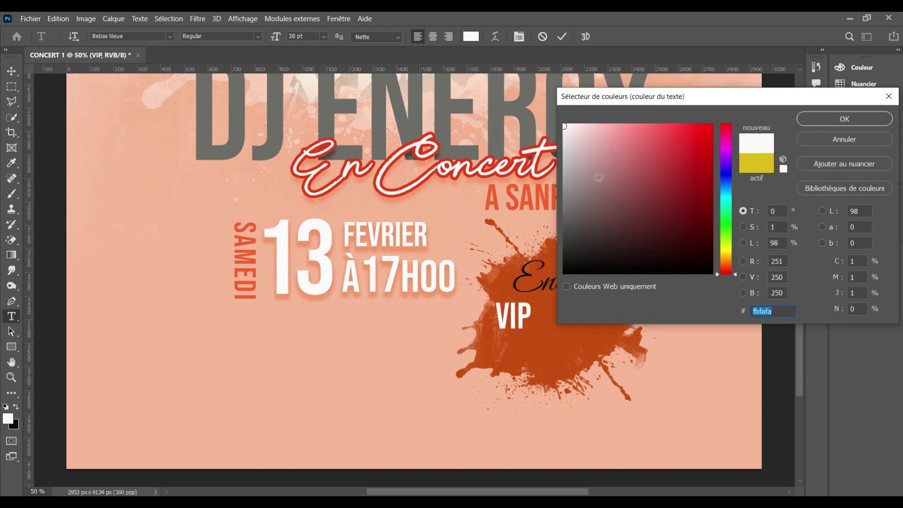
left_click(816, 125)
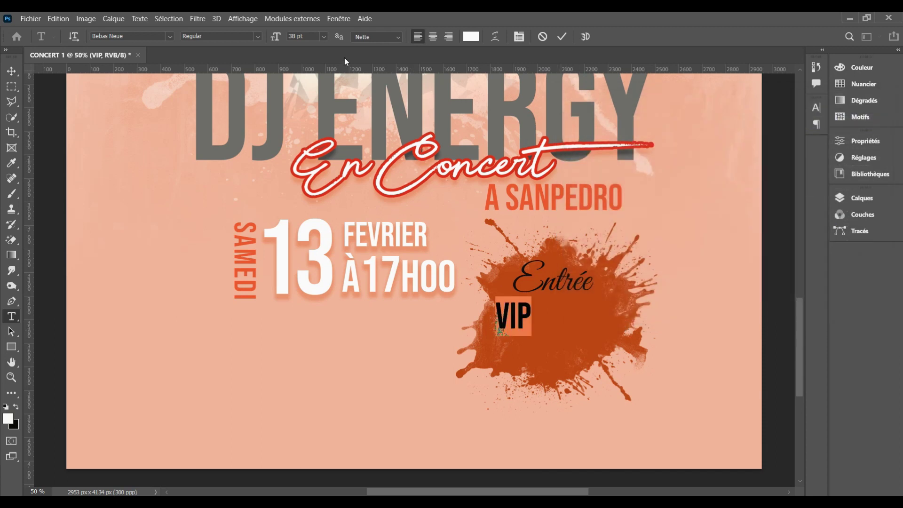
left_click(298, 36)
type("3")
key("Return")
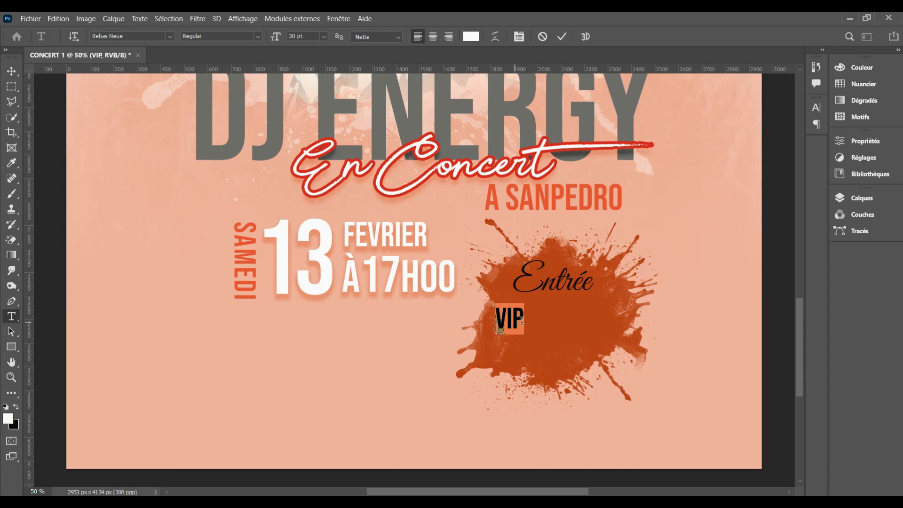
Extend the text to 'VIP : 20.000F' and set it to 25 pt.
left_click(519, 317)
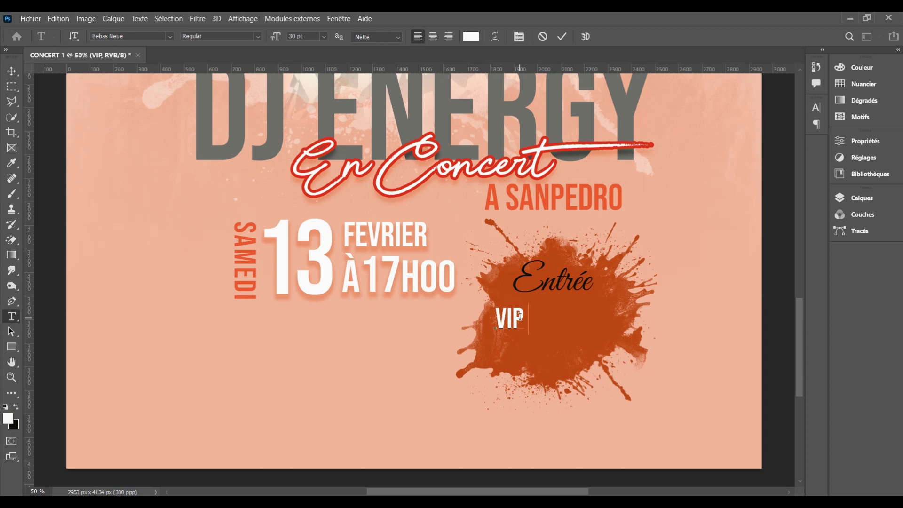
type("; ")
type("2")
key("BackSpace")
key("BackSpace")
key("BackSpace")
type(": ")
type("20")
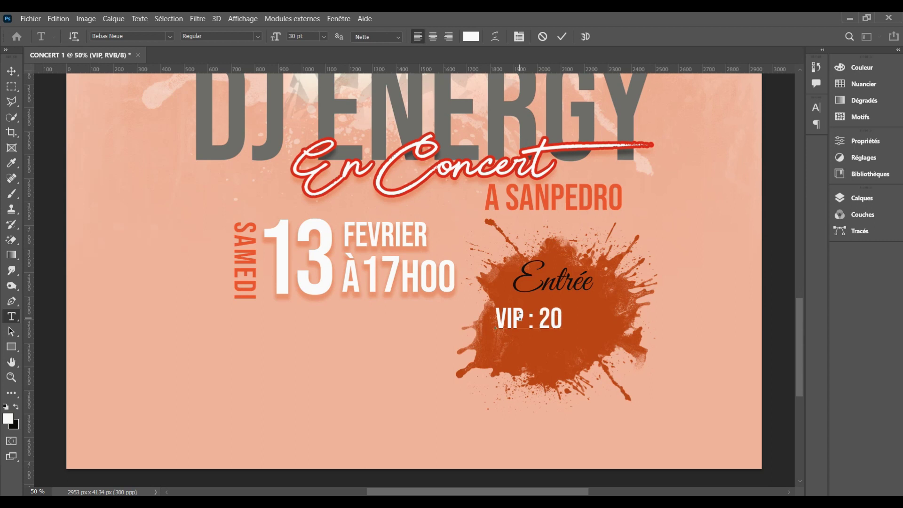
type(".000")
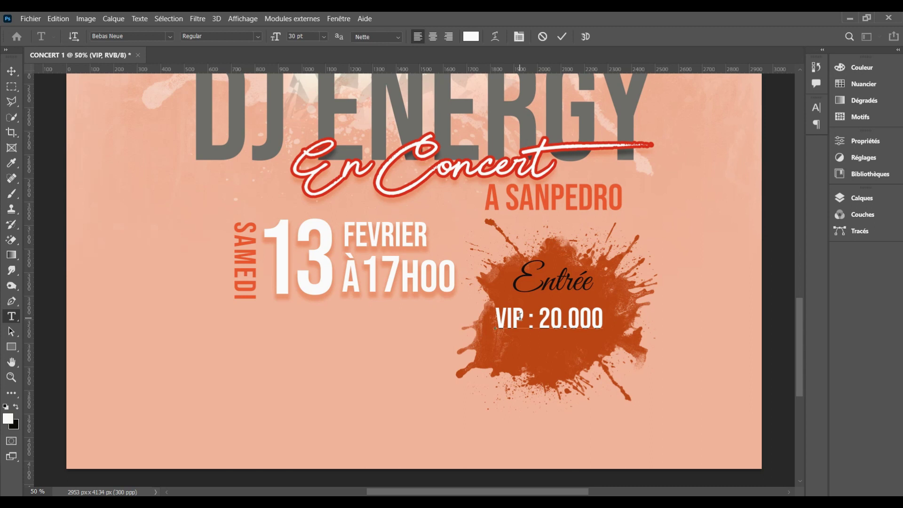
type("F")
key("ctrl+a")
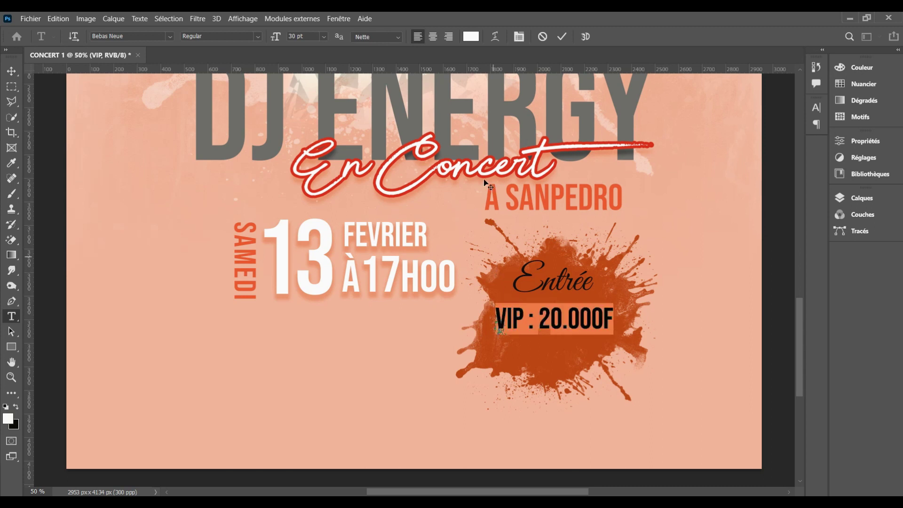
left_click(292, 37)
type("25")
key("Return")
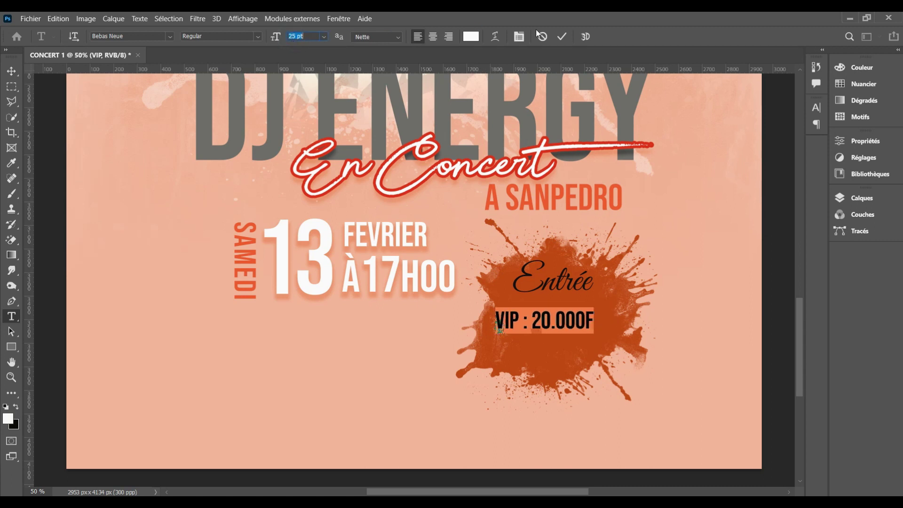
left_click(563, 37)
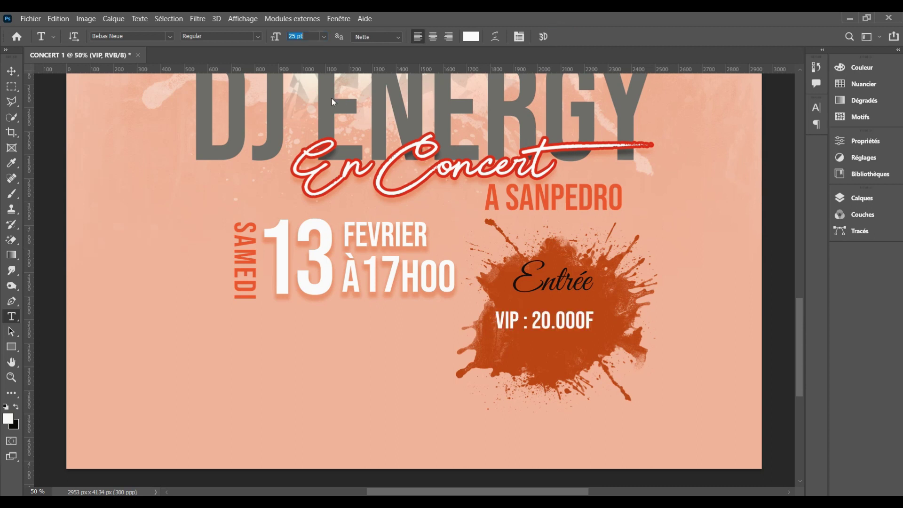
Position the price line and duplicate it as a second line just below.
left_click(12, 71)
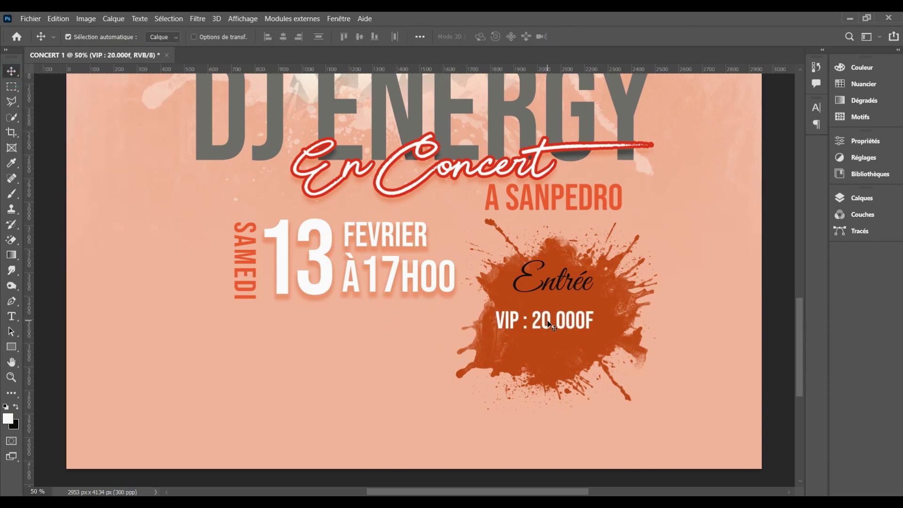
left_click_drag(548, 324, 561, 315)
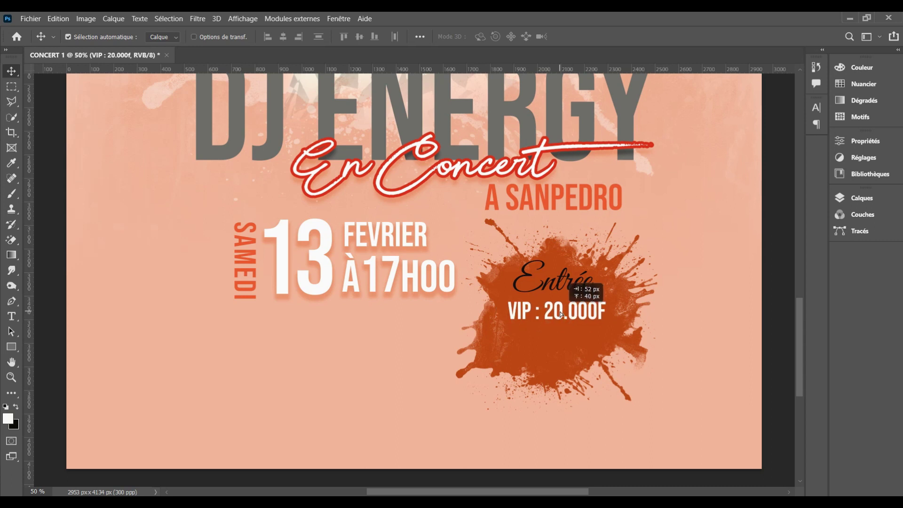
left_click_drag(560, 314, 558, 314)
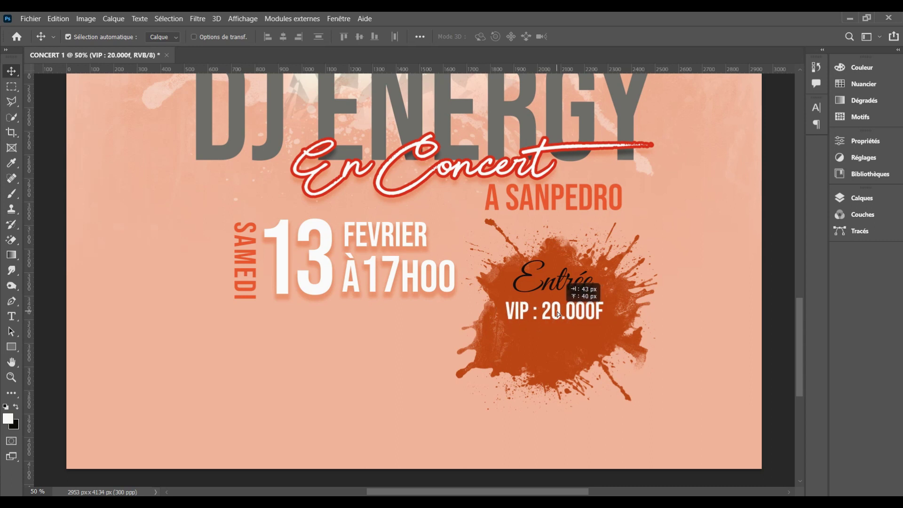
key("Down")
key("Down")
key("Down")
key("Down")
key("Down")
key("Down")
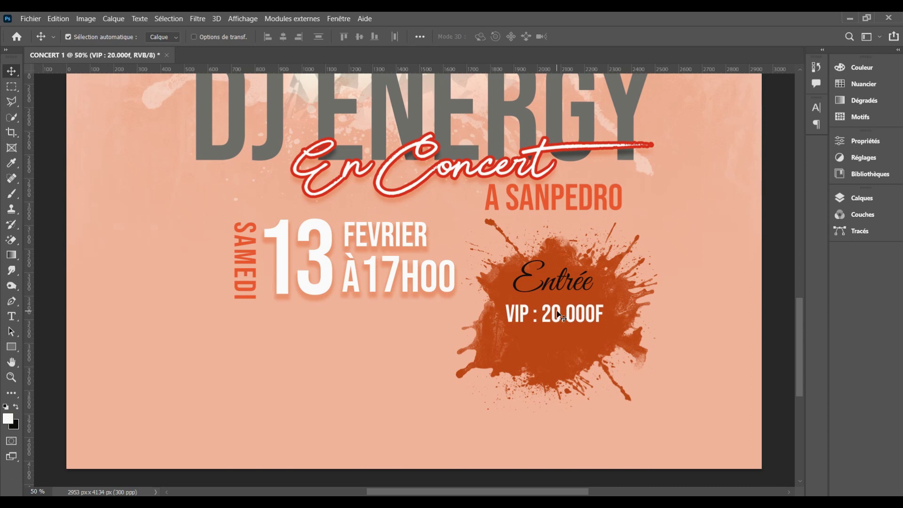
key("ctrl+j")
key("shift+Down")
key("shift+Down")
key("shift+Down")
key("shift+Down")
key("shift+Down")
key("shift+Down")
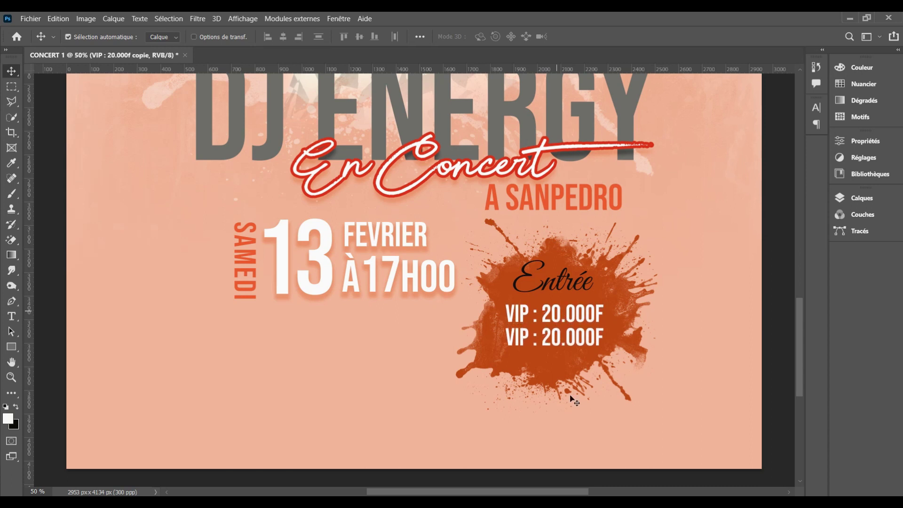
Retype the copied price line as 'GP : 15.000F'.
key("t")
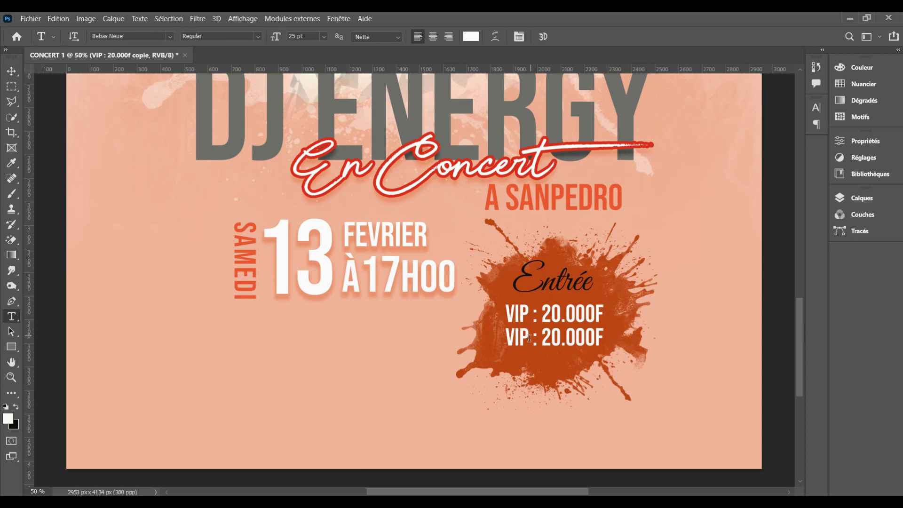
left_click(527, 337)
key("ctrl+a")
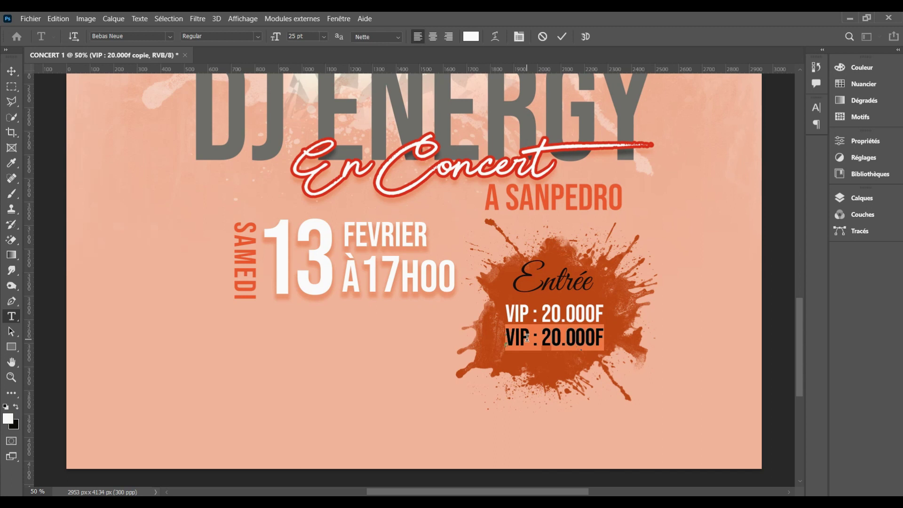
type("GP")
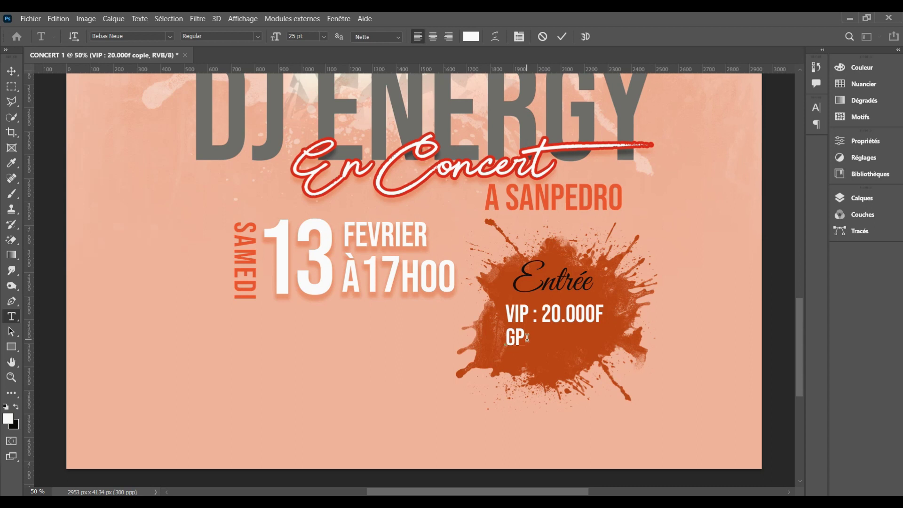
type(" : 15.")
type("0")
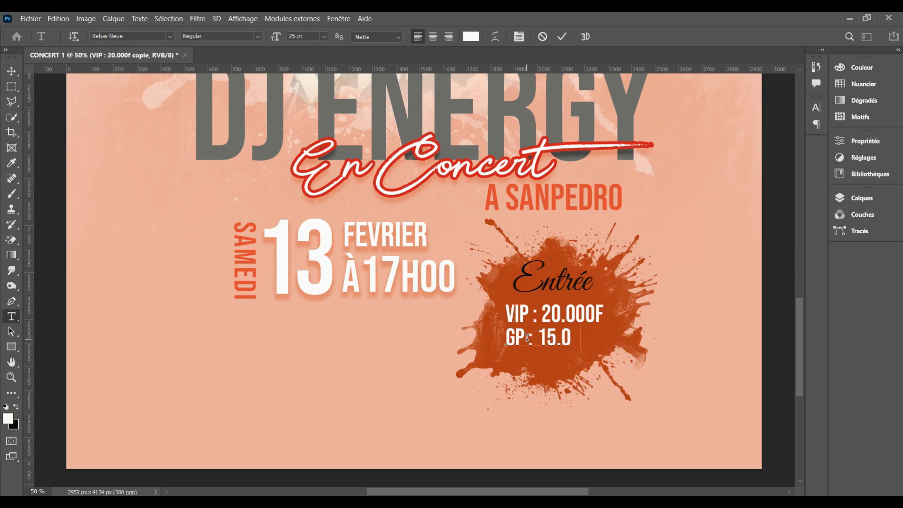
type("00F")
left_click(11, 71)
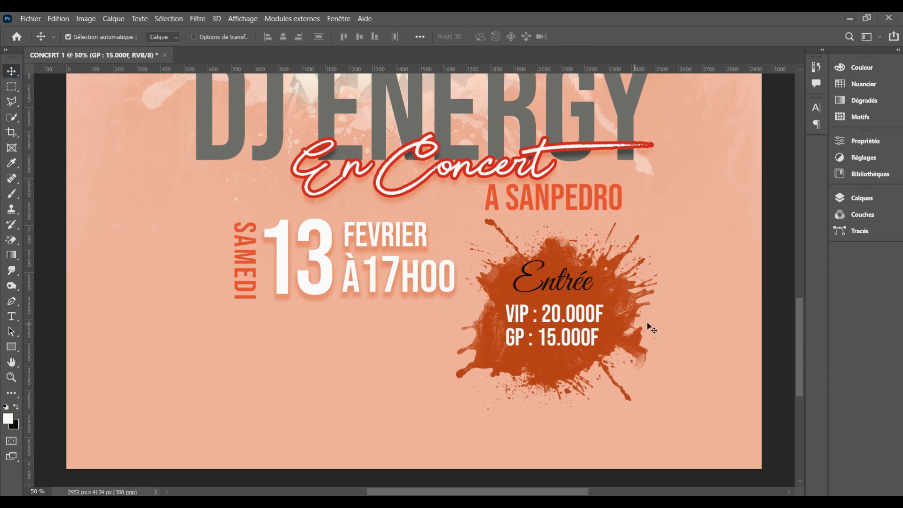
Rotate the GP line about -15° and shift both price lines left under Entrée.
key("ctrl+t")
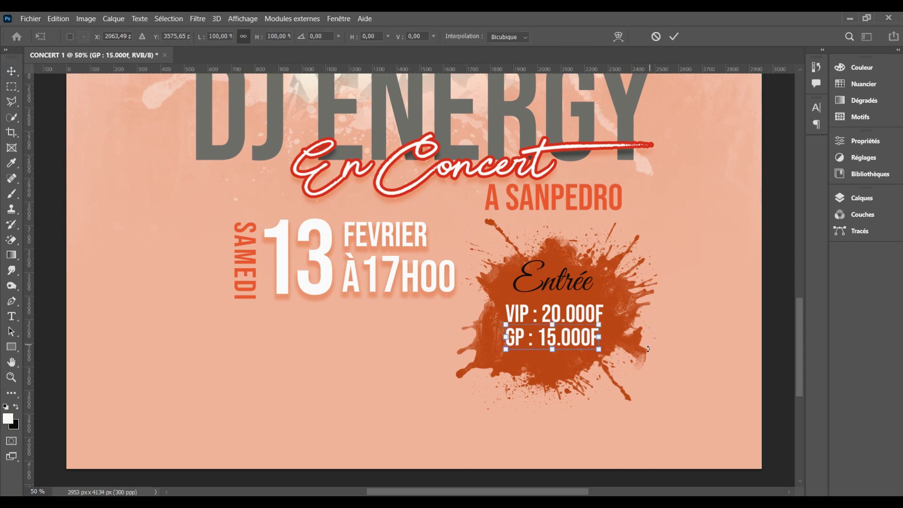
left_click_drag(648, 349, 636, 325)
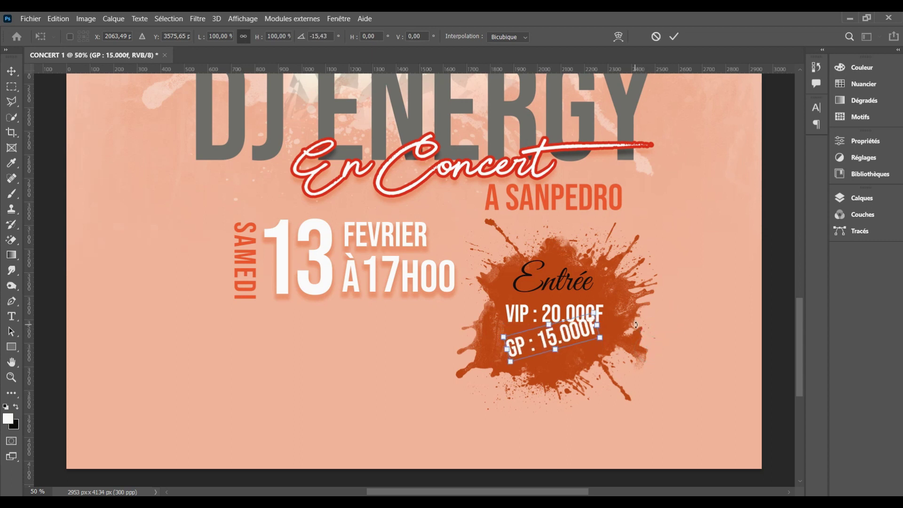
key("Return")
left_click_drag(578, 310, 565, 303)
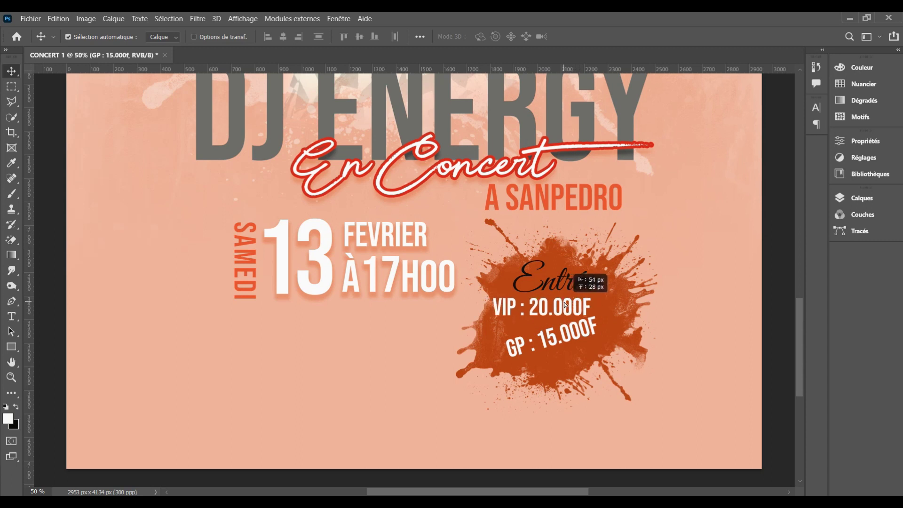
mouse_move(580, 333)
left_mouse_down()
mouse_move(600, 335)
mouse_move(583, 315)
left_mouse_up()
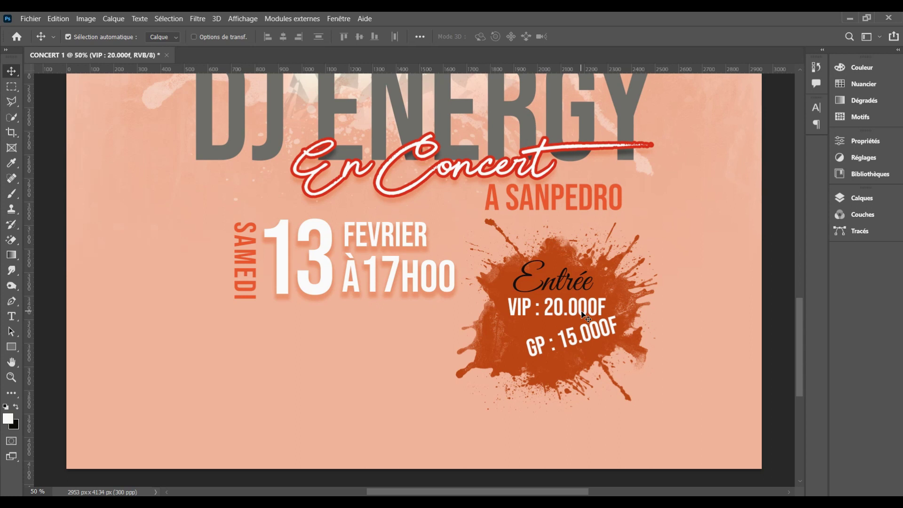
left_click_drag(575, 340, 560, 346)
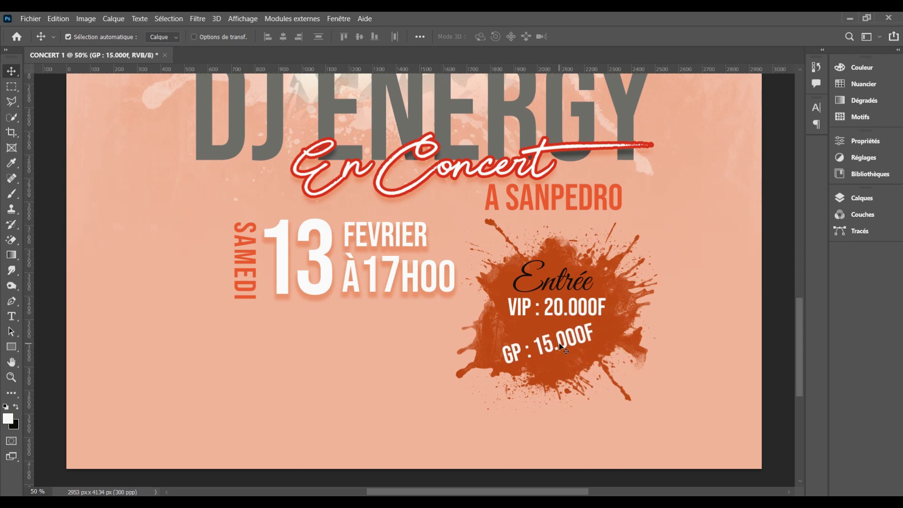
left_click_drag(550, 313, 543, 318)
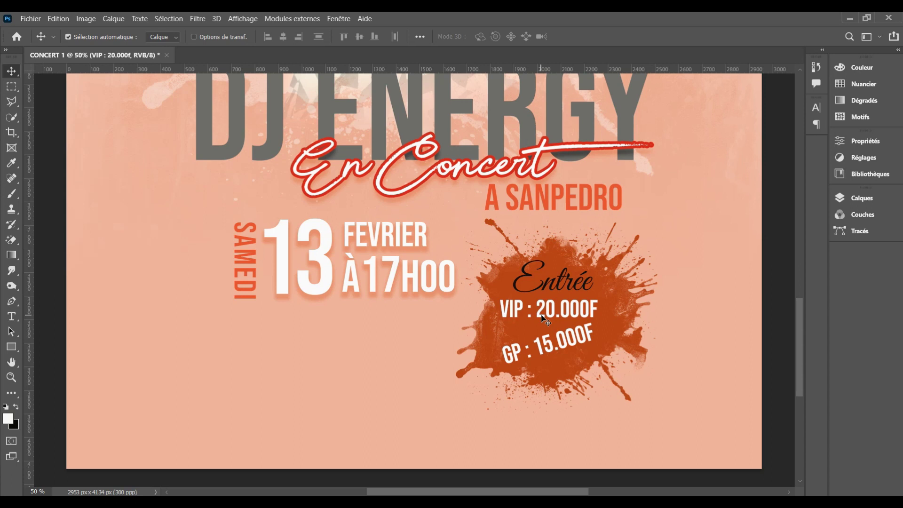
Zoom out and fit the entire poster to the window.
scroll(544, 320, "down", 3)
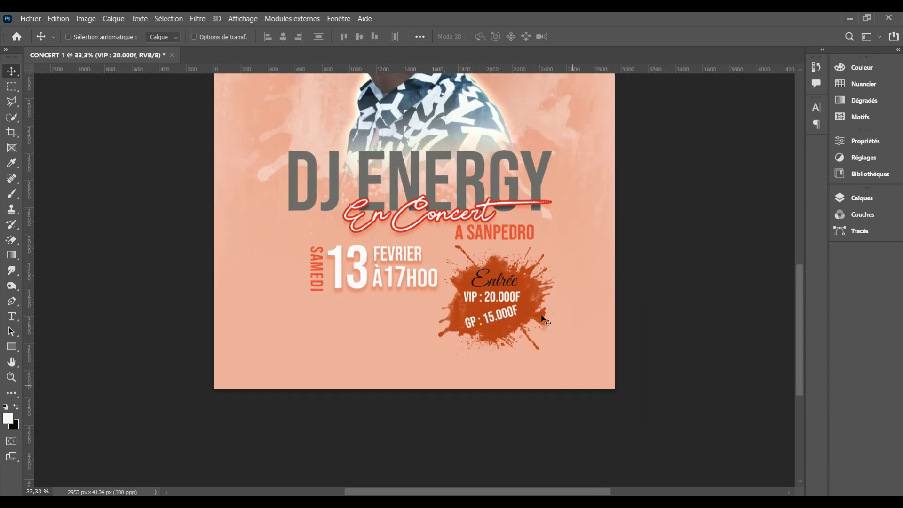
scroll(545, 320, "down", 1)
key("ctrl+minus")
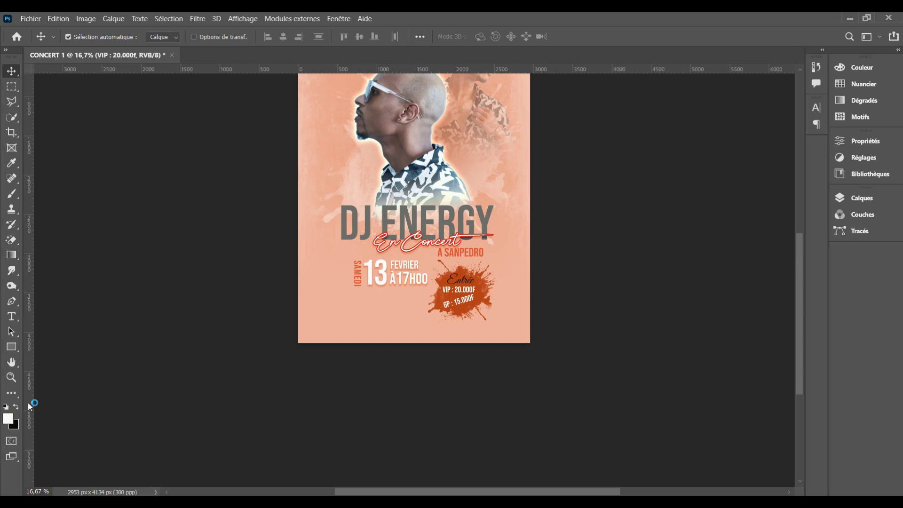
double_click(12, 364)
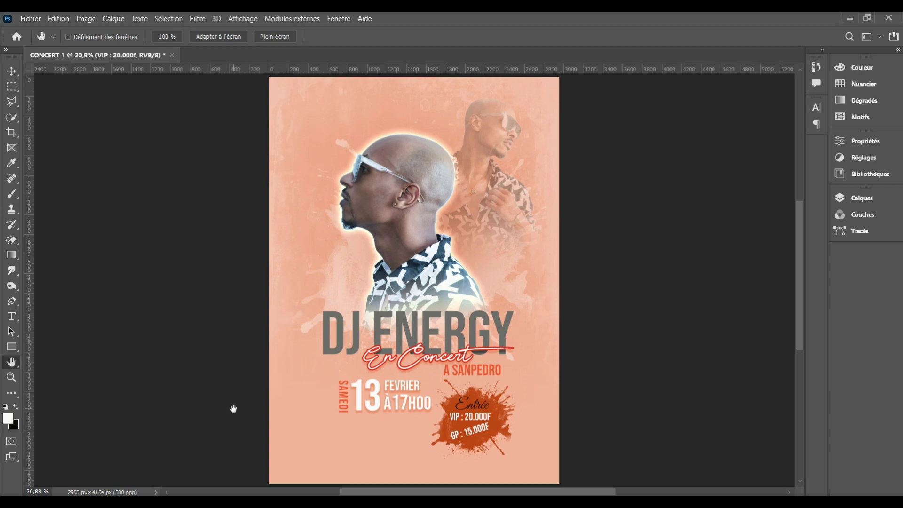
Add the contact phone line in grey sampled from DJ ENERGY, centred at the poster bottom.
key("t")
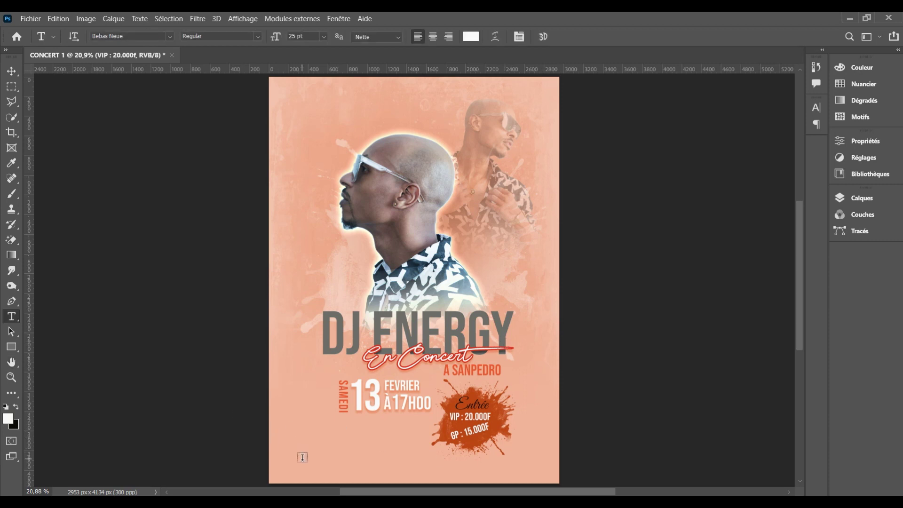
left_click(303, 457)
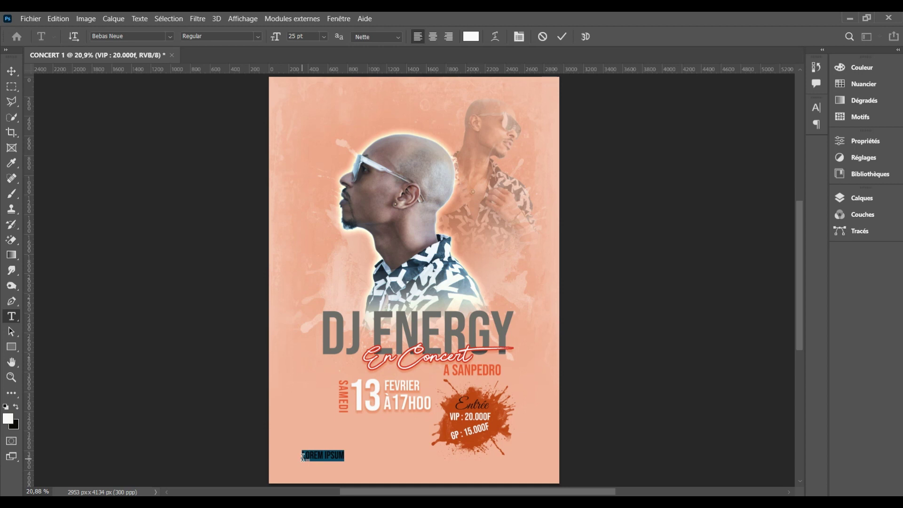
key("BackSpace")
left_click_drag(302, 457, 367, 457)
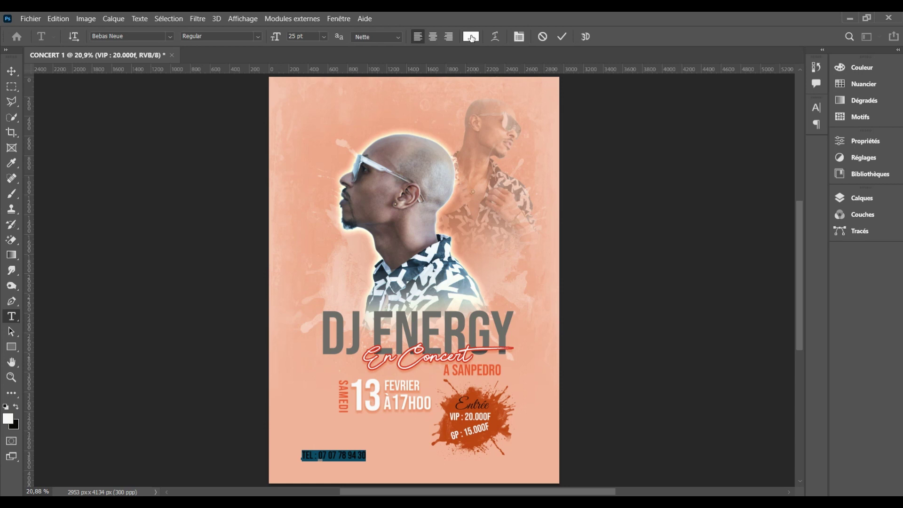
left_click(471, 37)
left_click(484, 316)
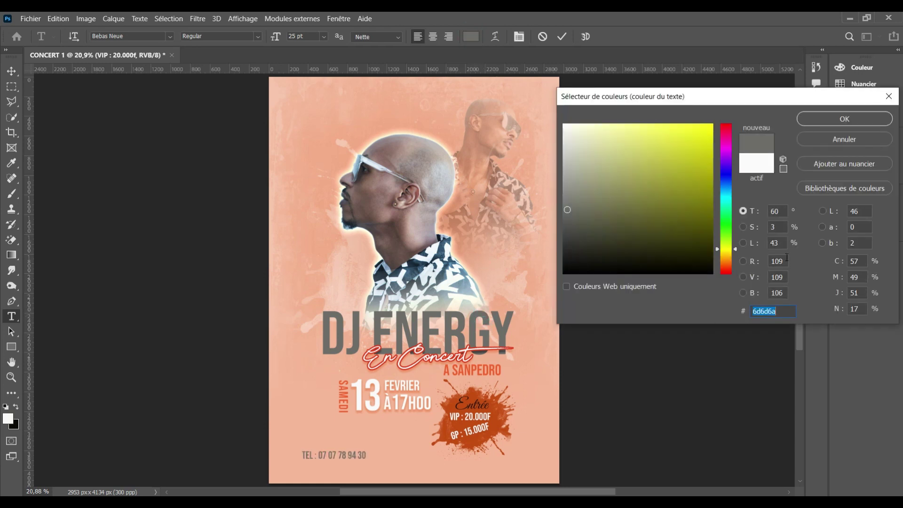
left_click(840, 123)
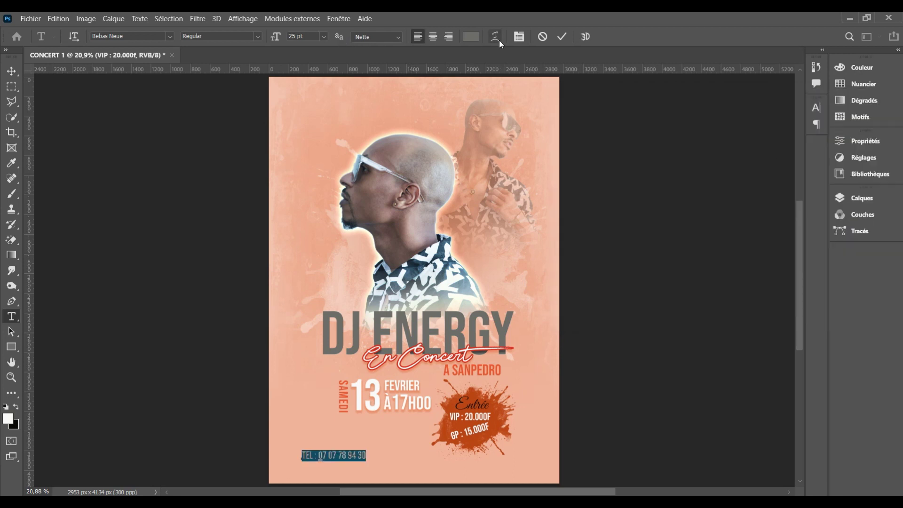
left_click(563, 37)
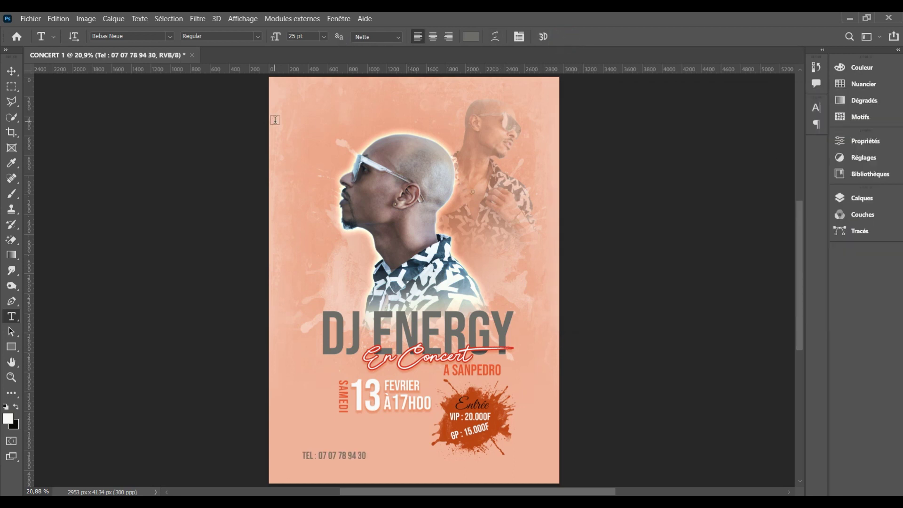
left_click(11, 71)
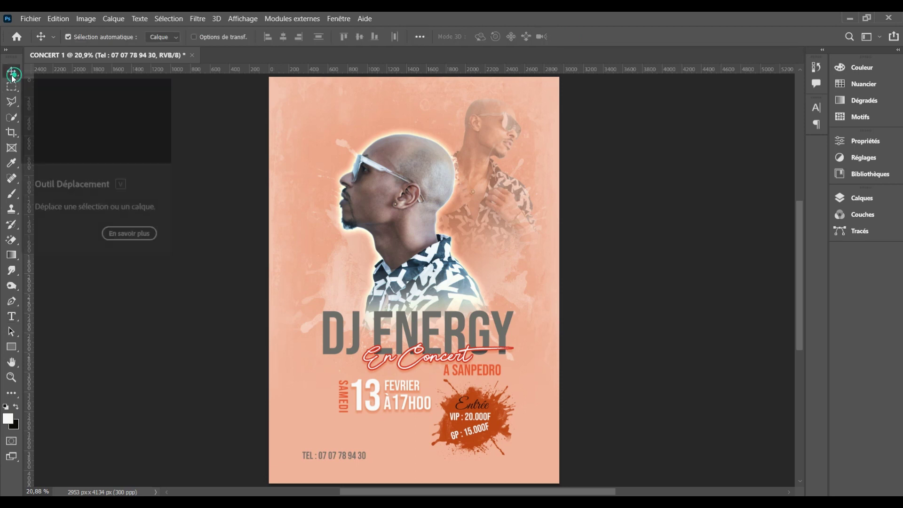
left_click_drag(345, 463, 438, 468)
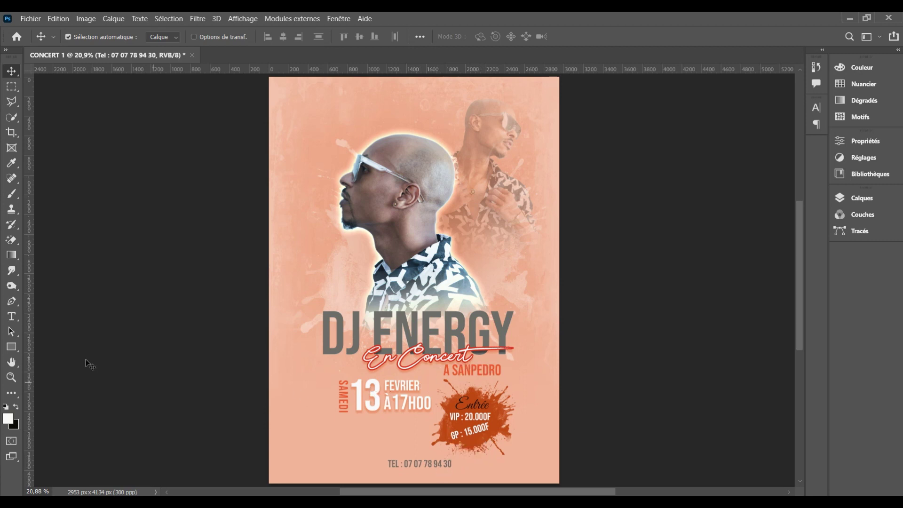
Draw a thin vertical bar beside SAMEDI, filled with the DJ title's grey.
left_click(12, 347)
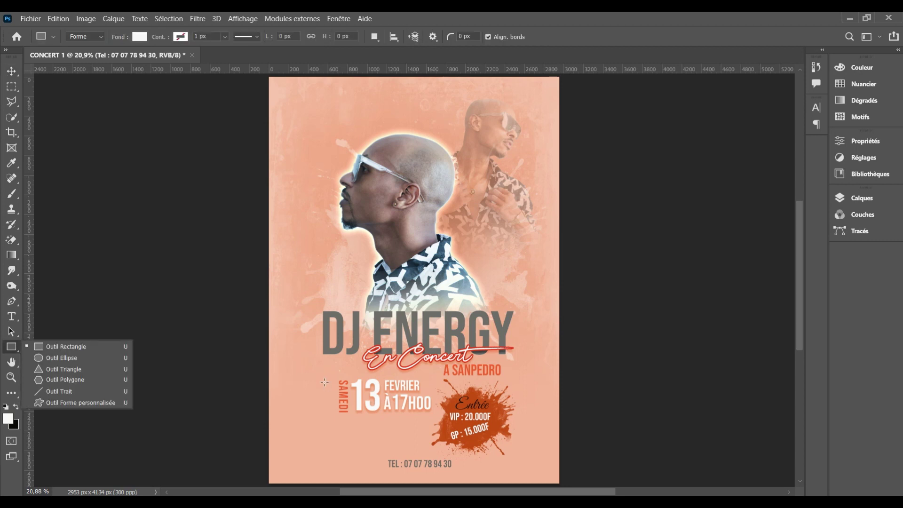
left_click_drag(325, 382, 330, 415)
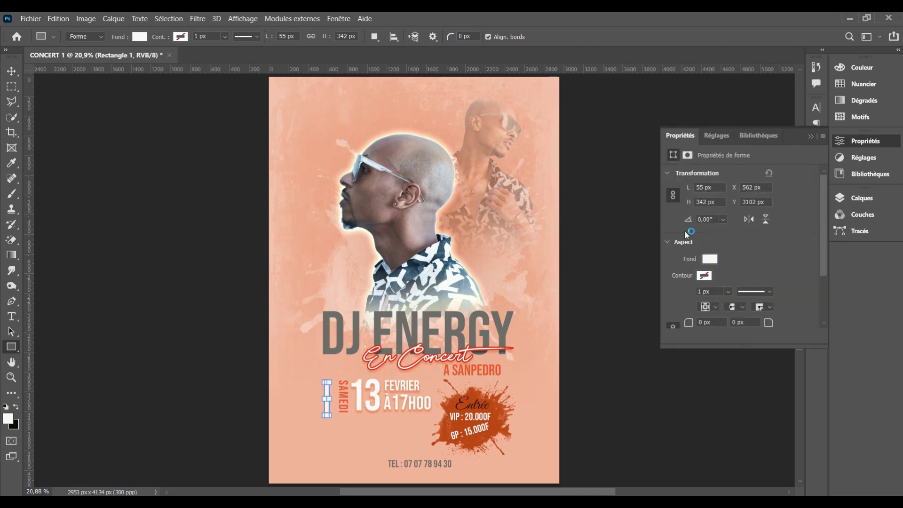
left_click(863, 198)
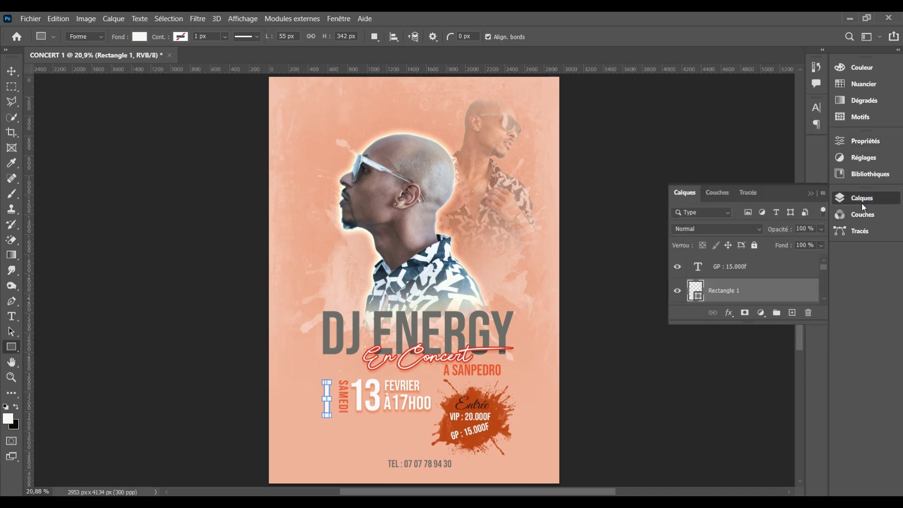
double_click(698, 293)
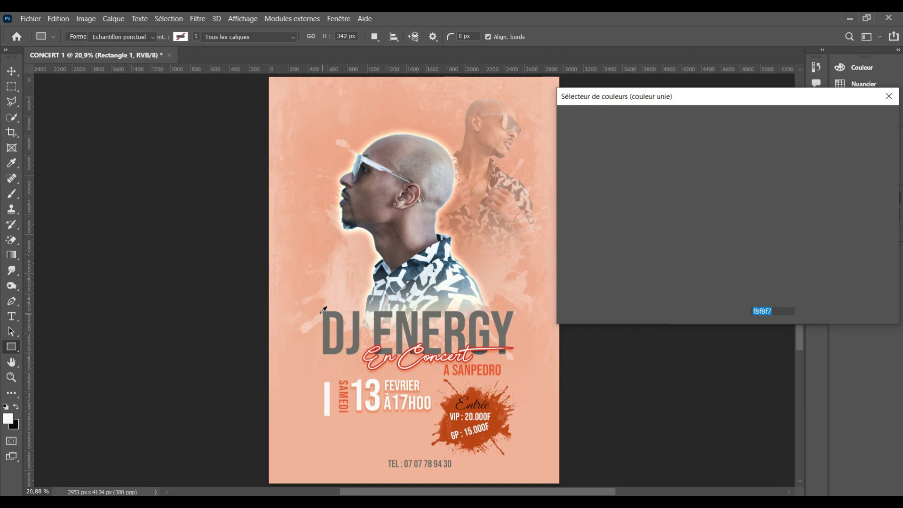
left_click(329, 310)
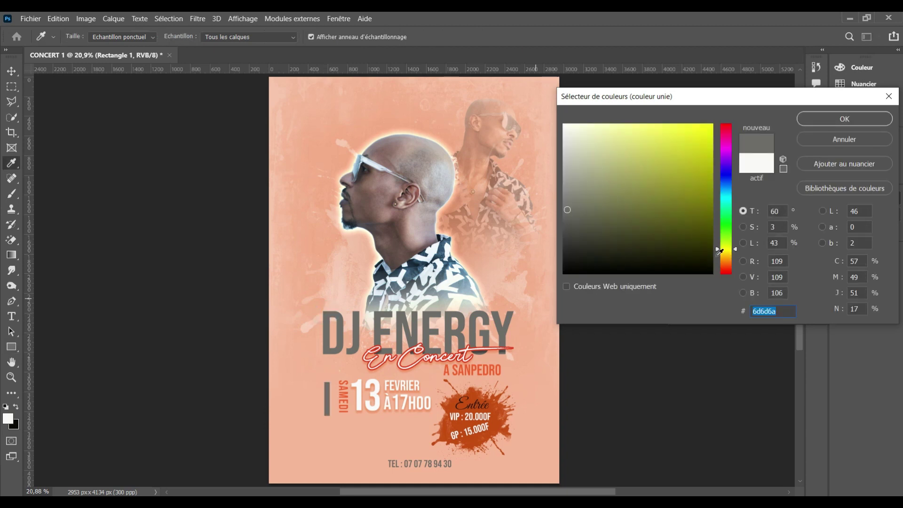
left_click(824, 118)
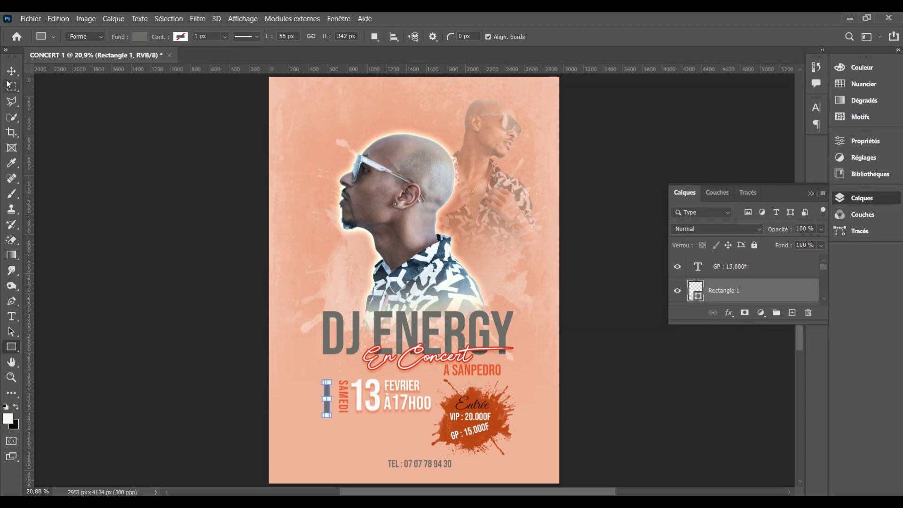
left_click(13, 74)
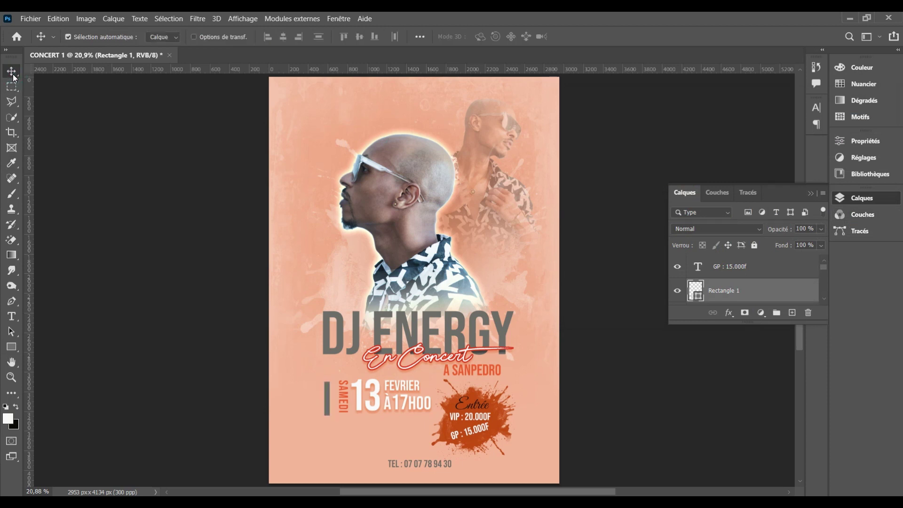
key("shift+Right")
key("shift+Right")
key("shift+Right")
key("shift+Right")
key("shift+Right")
key("shift+Right")
key("shift+Right")
key("shift+Right")
Narrow the grey bar with Free Transform and fit the whole poster on screen.
key("ctrl+plus")
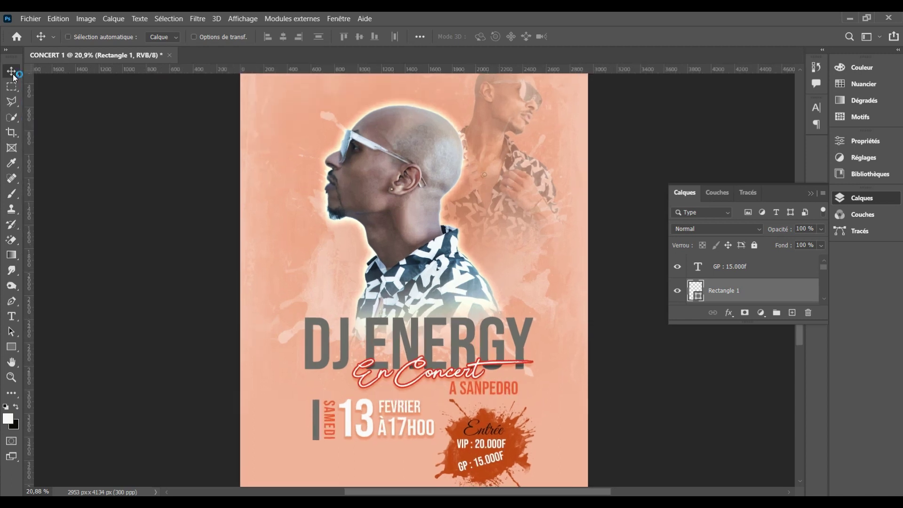
key("ctrl+plus")
key("ctrl+t")
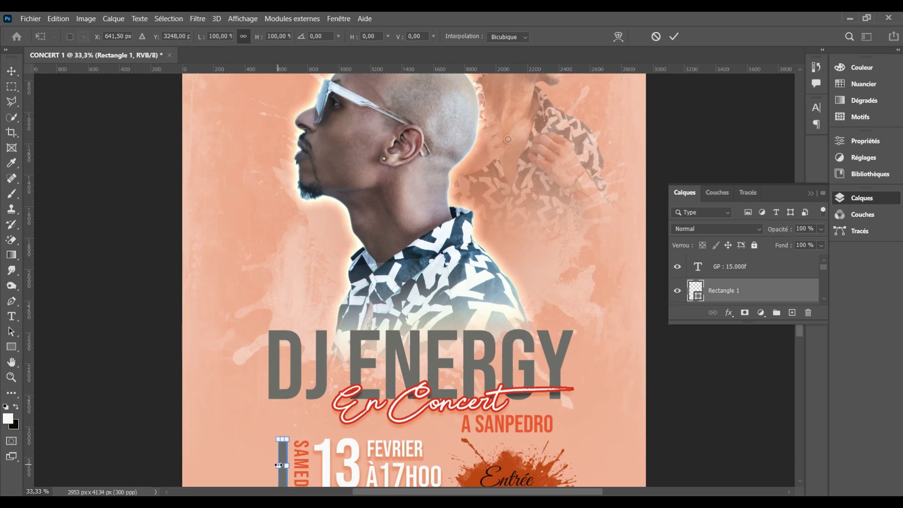
left_click_drag(279, 465, 283, 466)
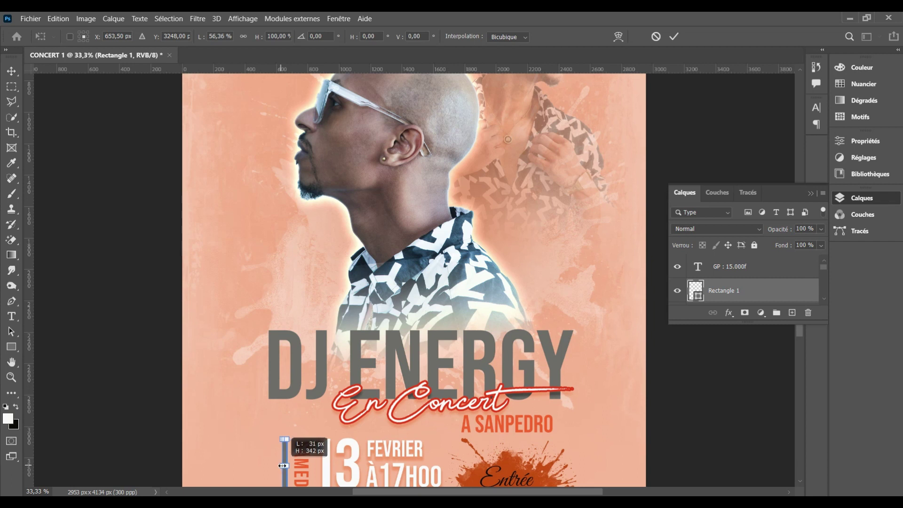
key("Return")
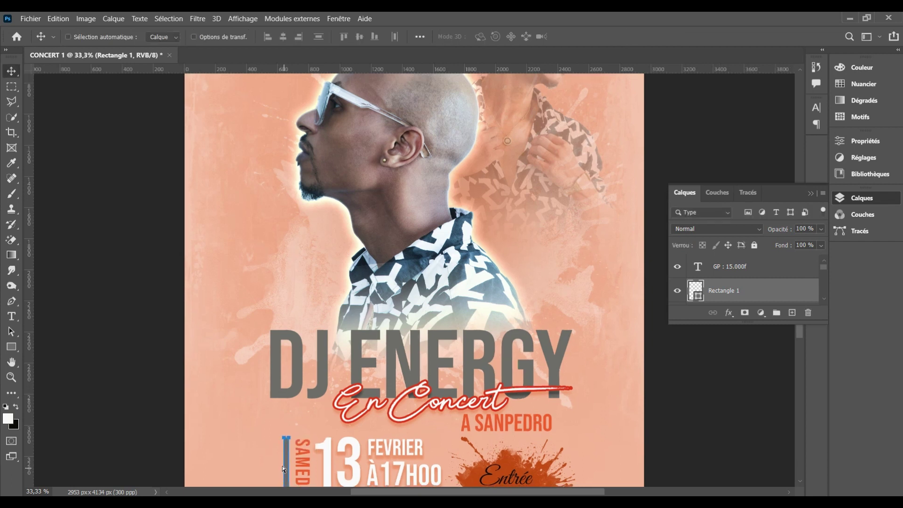
key("ctrl+minus")
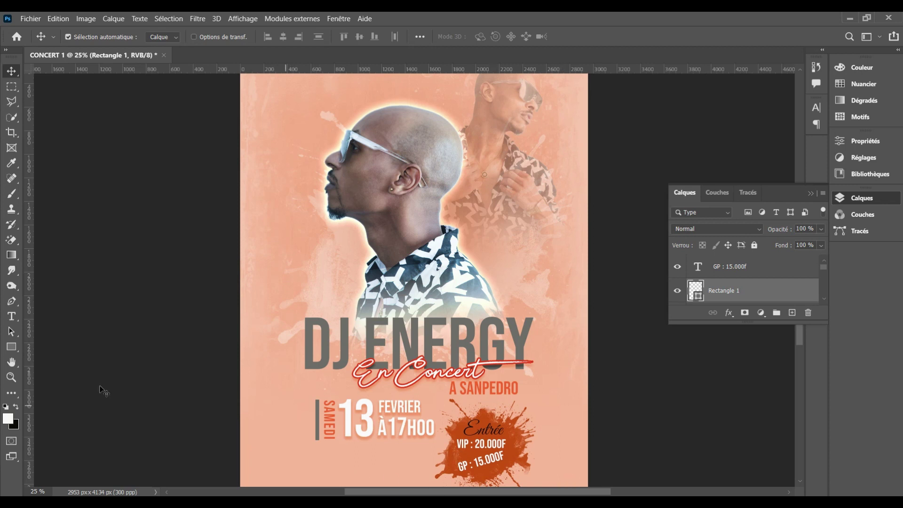
double_click(11, 362)
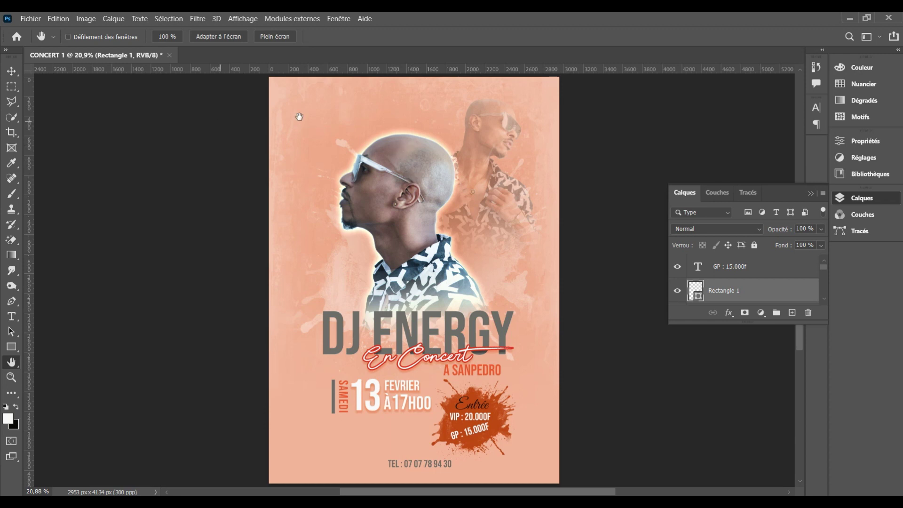
Type TCHESSY in the poster's top-left corner.
key("t")
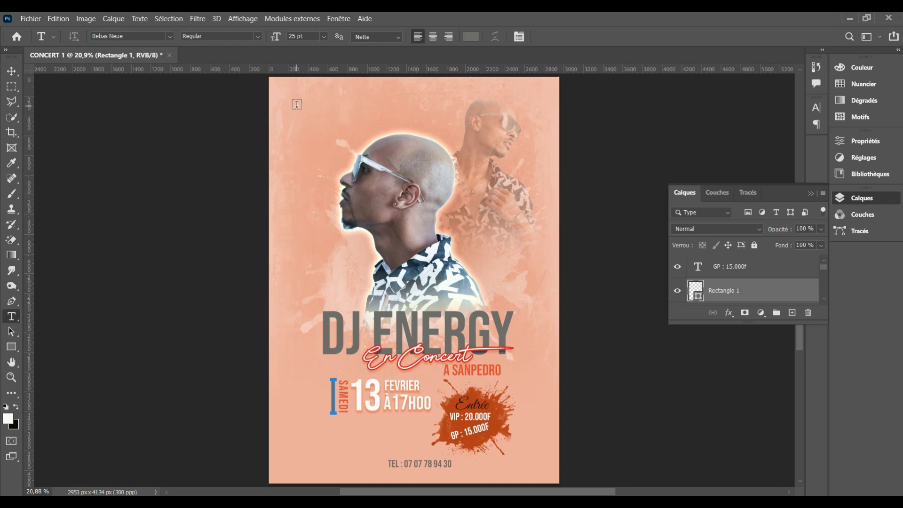
left_click(297, 104)
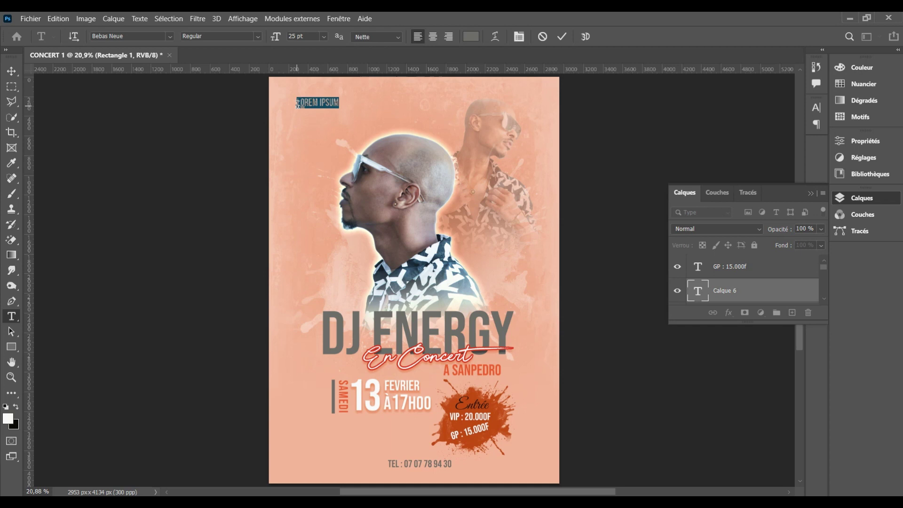
key("BackSpace")
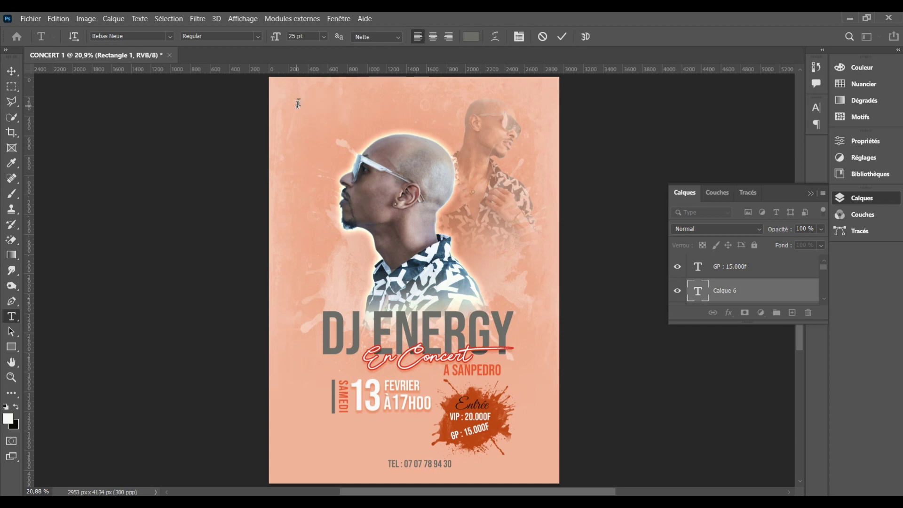
type("TCHESSY")
left_click(562, 36)
Add a PROD line below TCHESSY, enlarged to 47 pt.
left_click(292, 132)
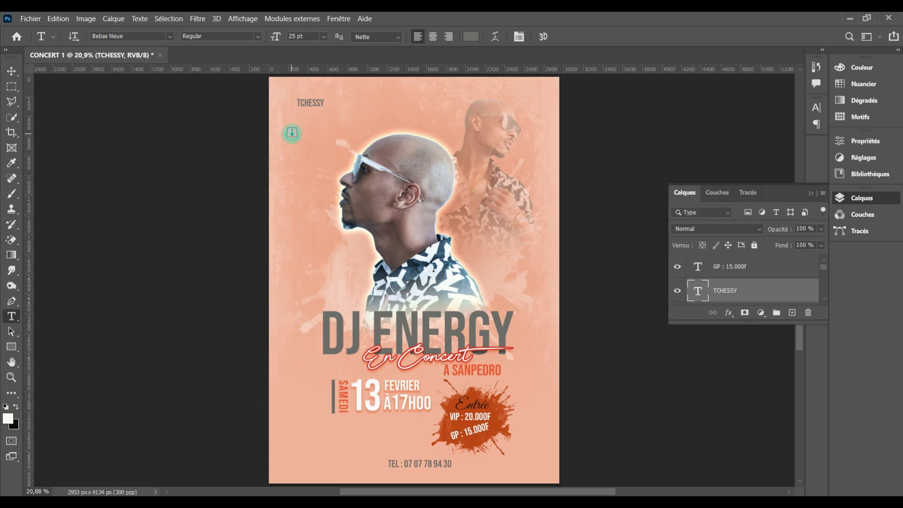
type("PROD")
key("ctrl+a")
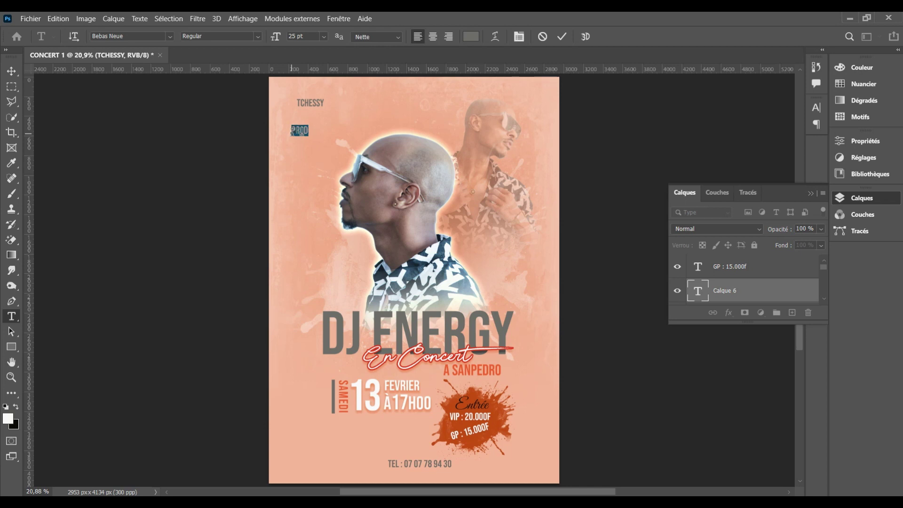
left_click(297, 37)
type("31")
key("Return")
key("Up")
key("Up")
key("Up")
key("Up")
key("Up")
key("Up")
key("Up")
key("Up")
key("Up")
key("Up")
key("Up")
key("Up")
key("Up")
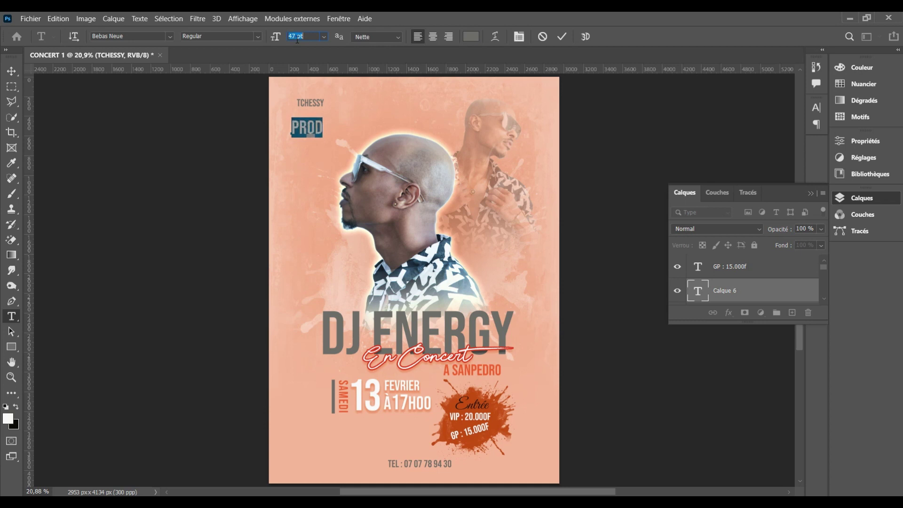
left_click(563, 38)
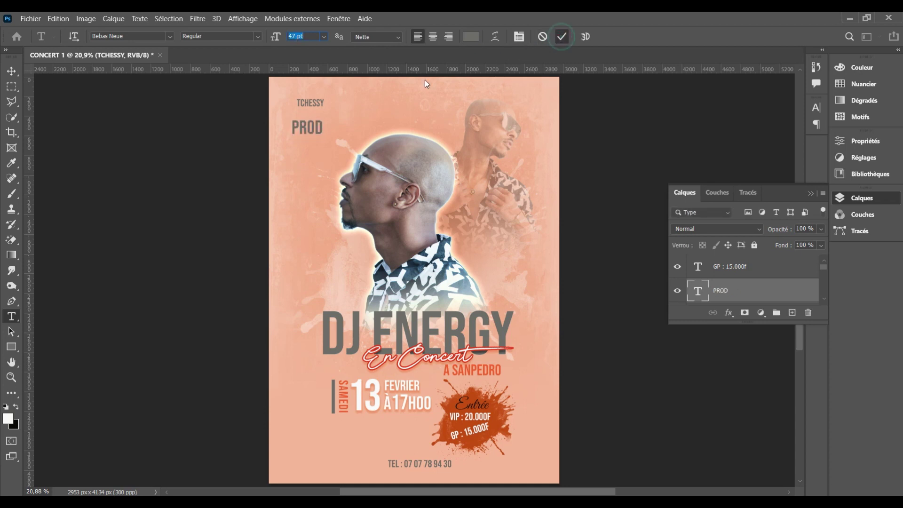
Stack PROD directly under TCHESSY in the top-left corner.
left_click(11, 71)
left_click_drag(309, 109, 299, 101)
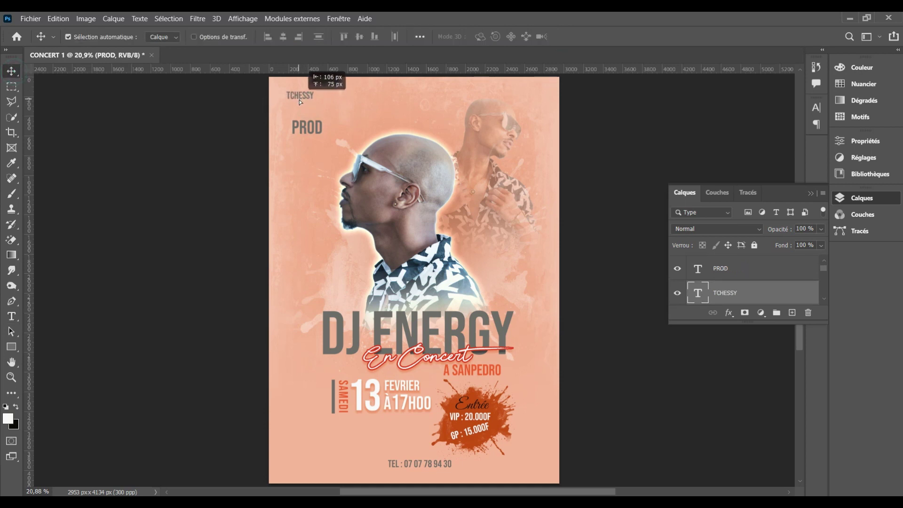
left_click(315, 130)
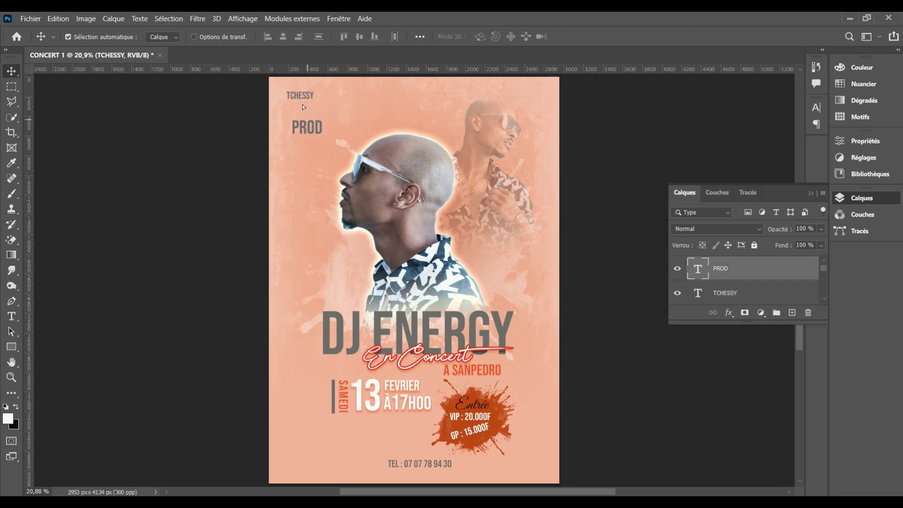
left_click_drag(313, 132, 306, 110)
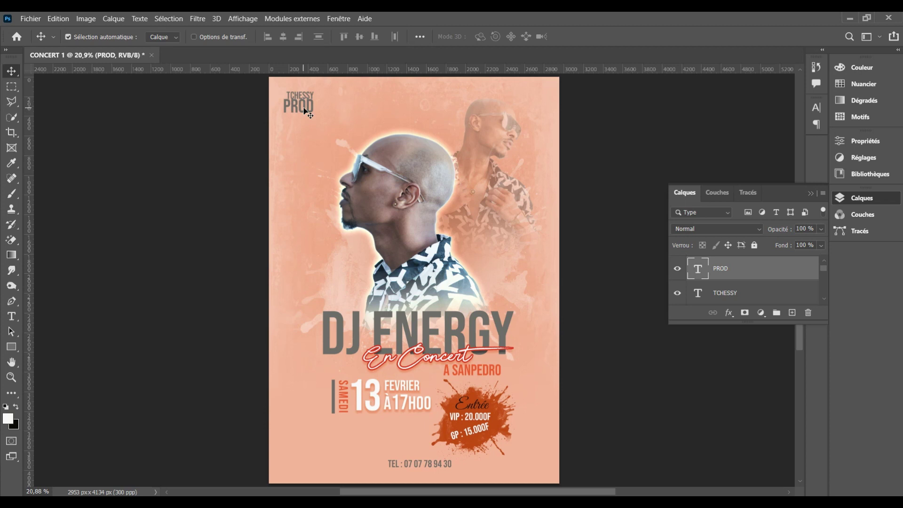
key("Right")
key("Right")
key("Right")
key("Right")
key("Right")
key("Right")
key("Right")
key("Right")
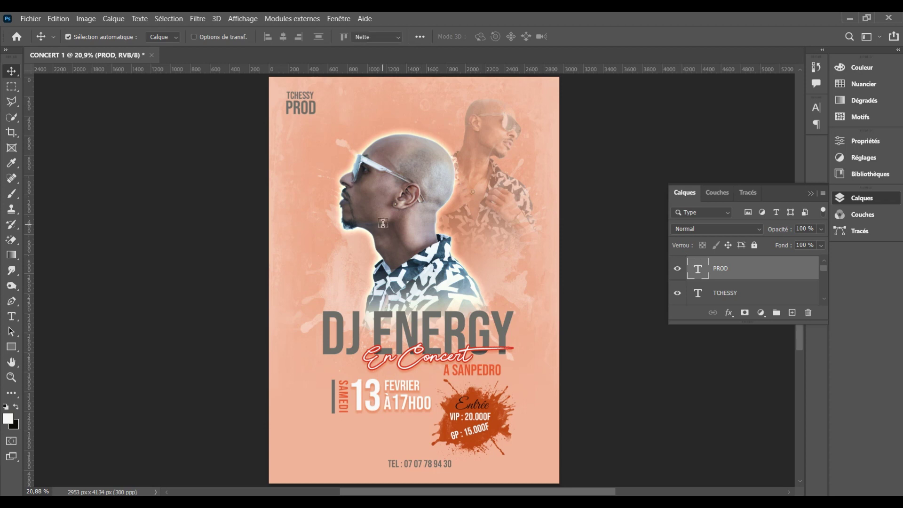
Add a letter C near the top centre in the Great Vibes script font.
key("t")
left_click(428, 106)
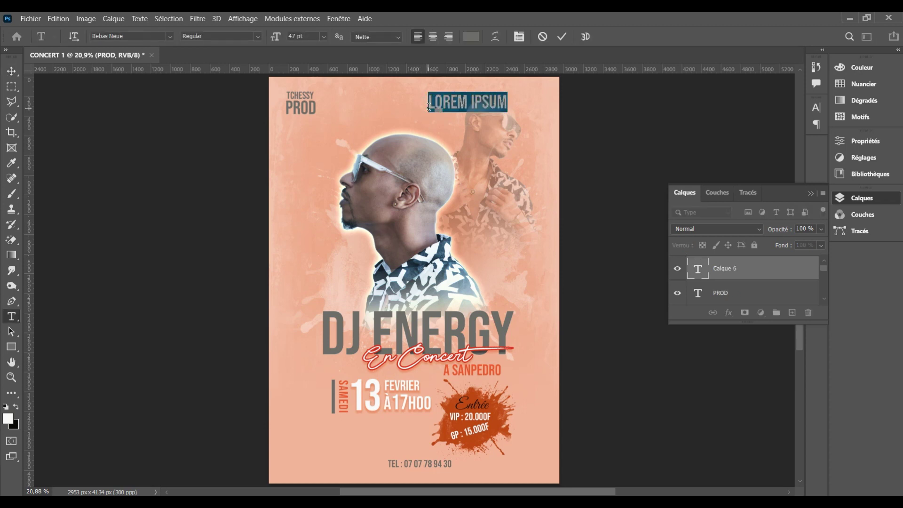
type("C")
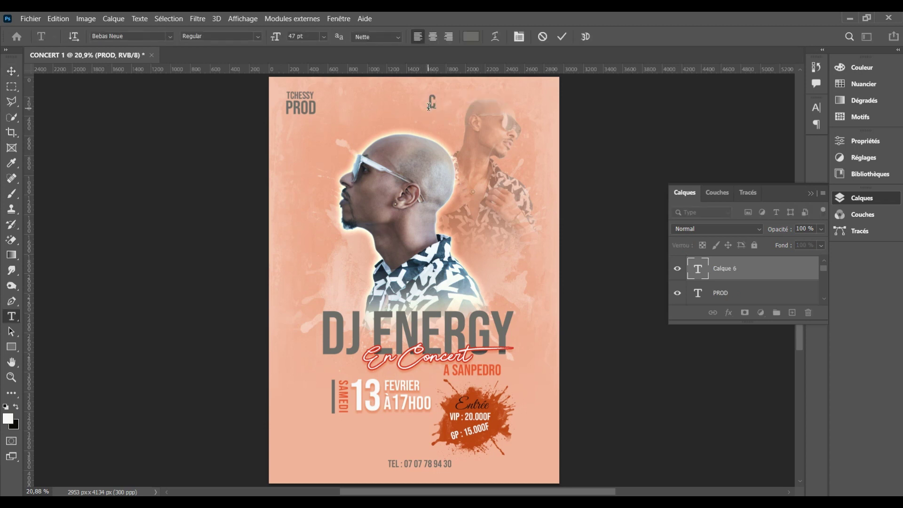
left_click(134, 39)
type("FORQUE")
key("Down")
left_click(263, 38)
left_click(563, 37)
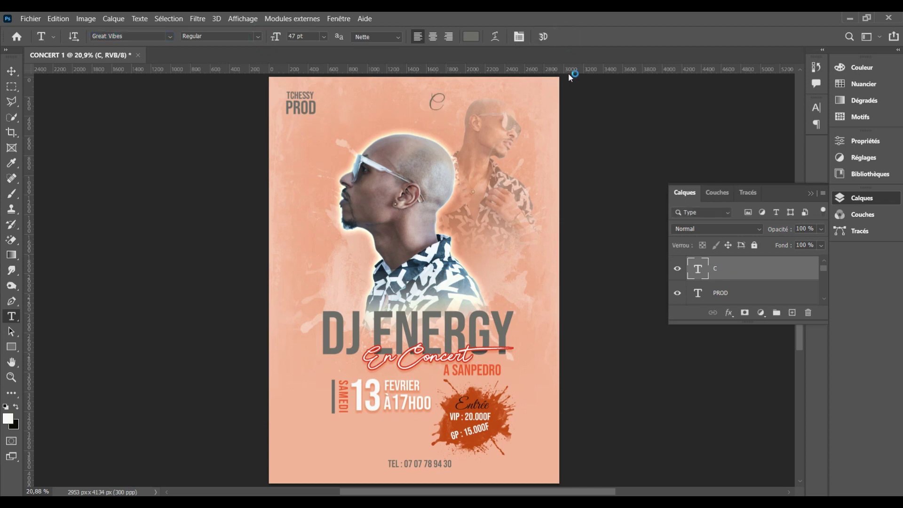
Add a script letter b to the left of the man's face.
left_click(308, 167)
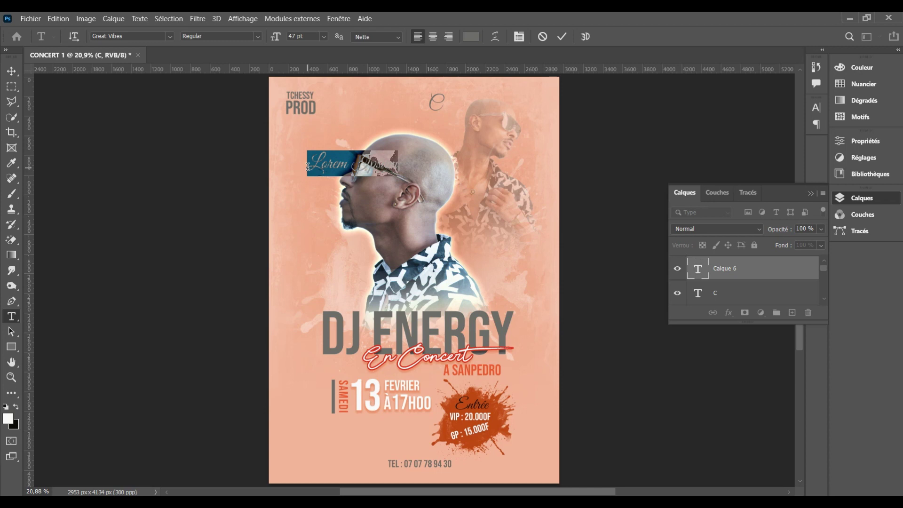
type("B")
key("BackSpace")
type("A")
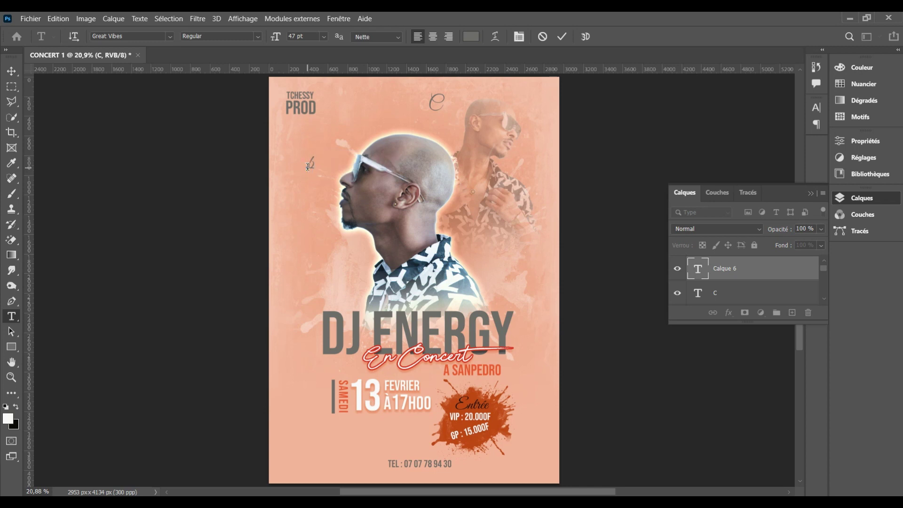
left_click(11, 71)
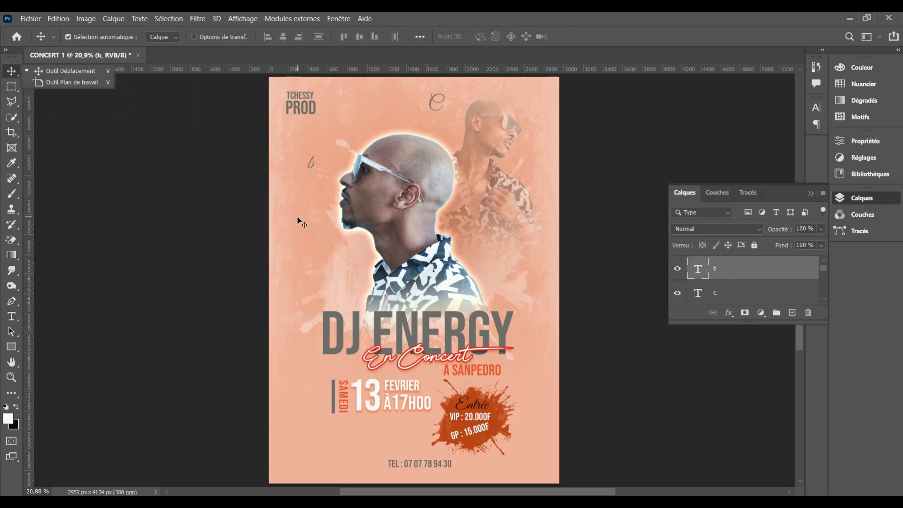
Type an exclamation mark beside the face in the Danger Zone Warning font.
key("t")
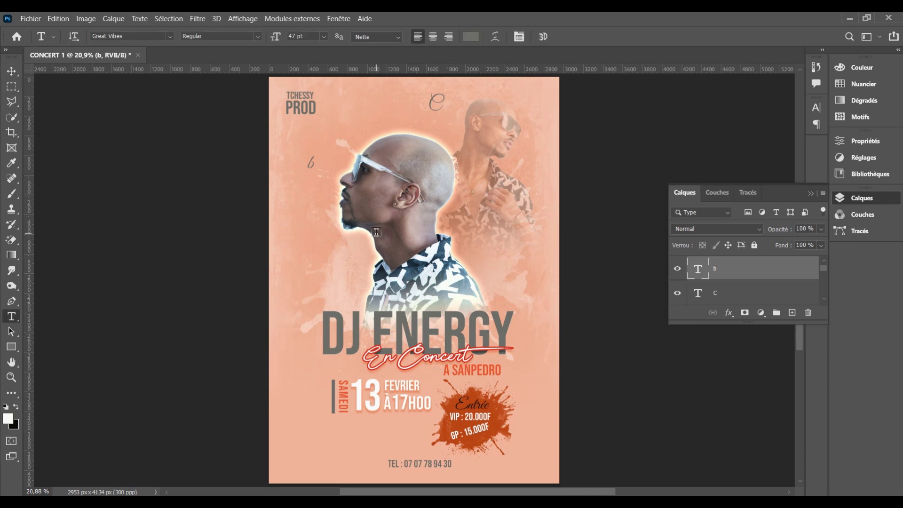
left_click(315, 239)
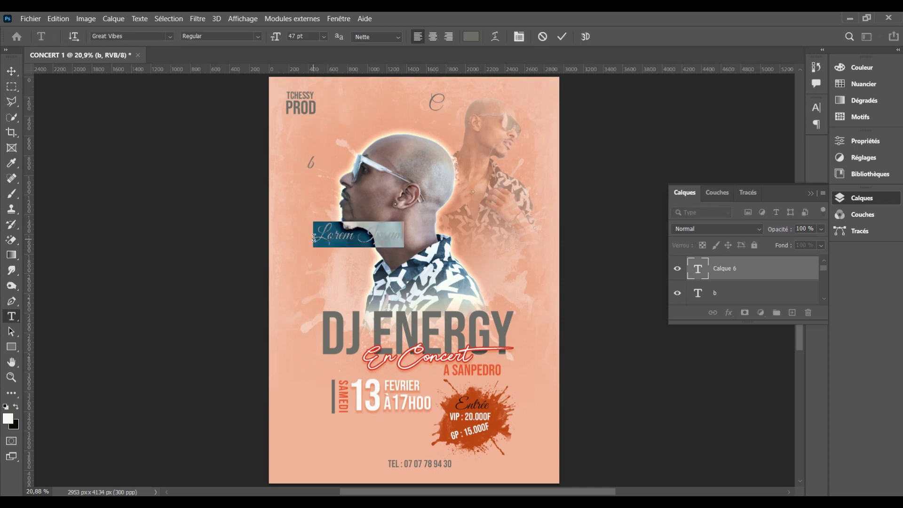
type("l")
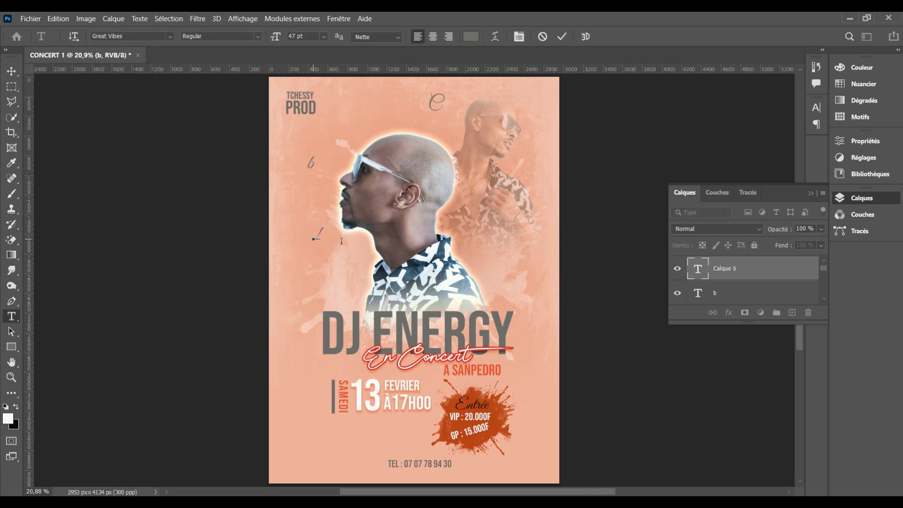
key("ctrl+a")
left_click(126, 39)
type("forque")
type("d")
type("anger")
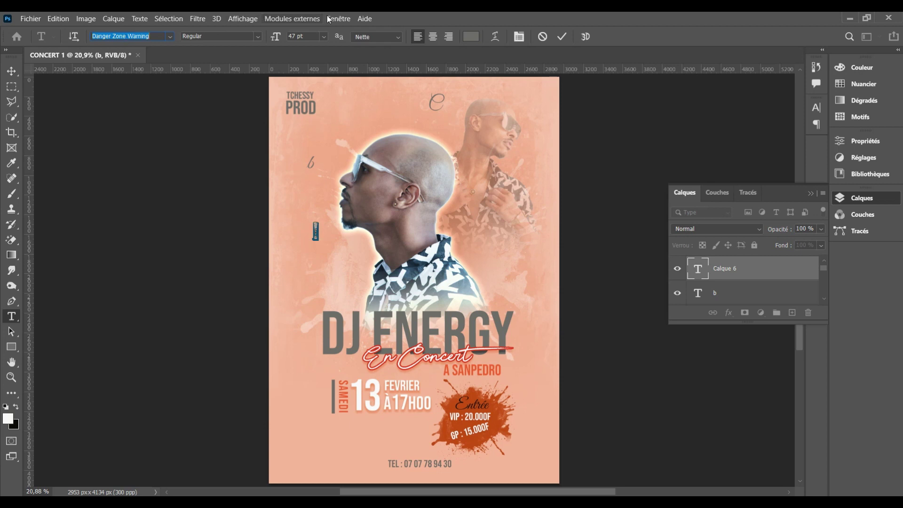
Colour the exclamation mark orange, f65109.
left_click(466, 38)
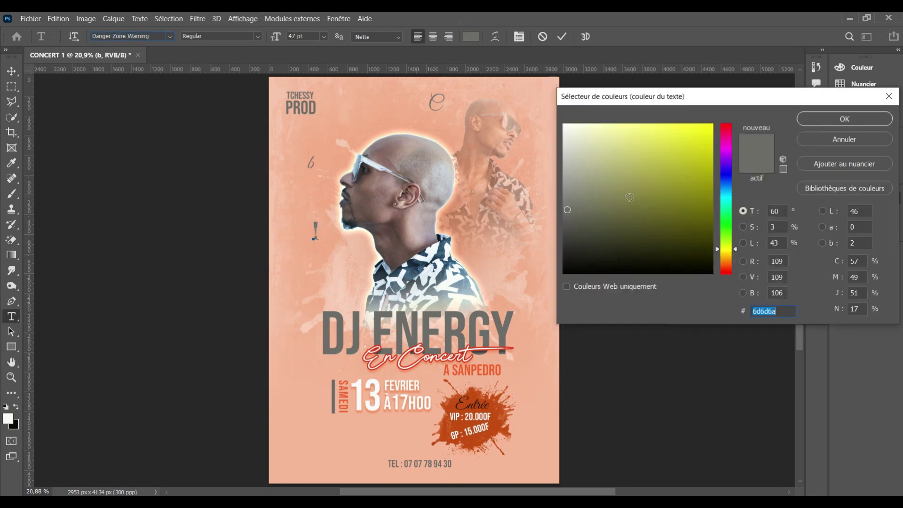
left_click(731, 267)
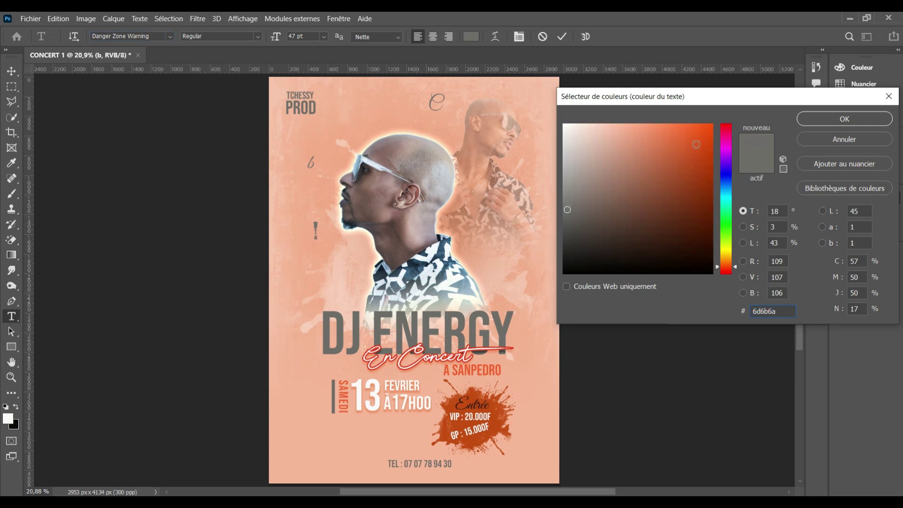
left_click(708, 132)
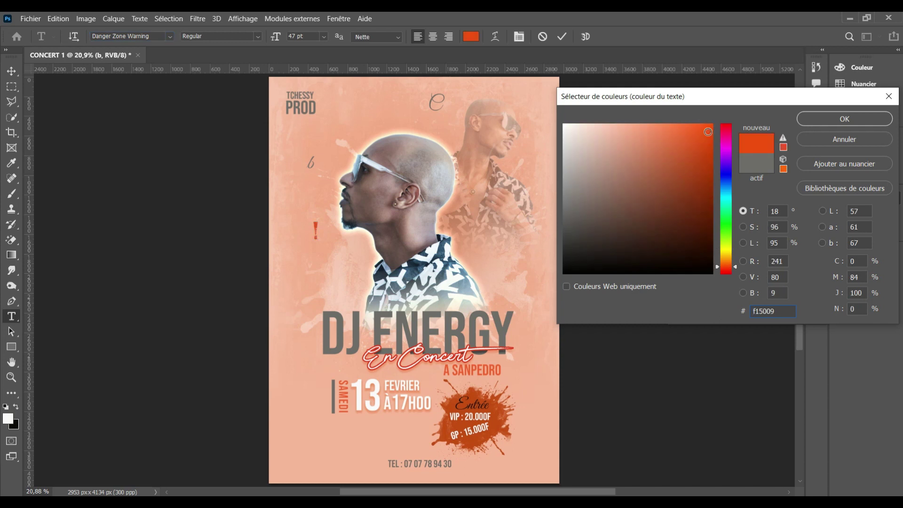
left_click(707, 130)
left_click(812, 120)
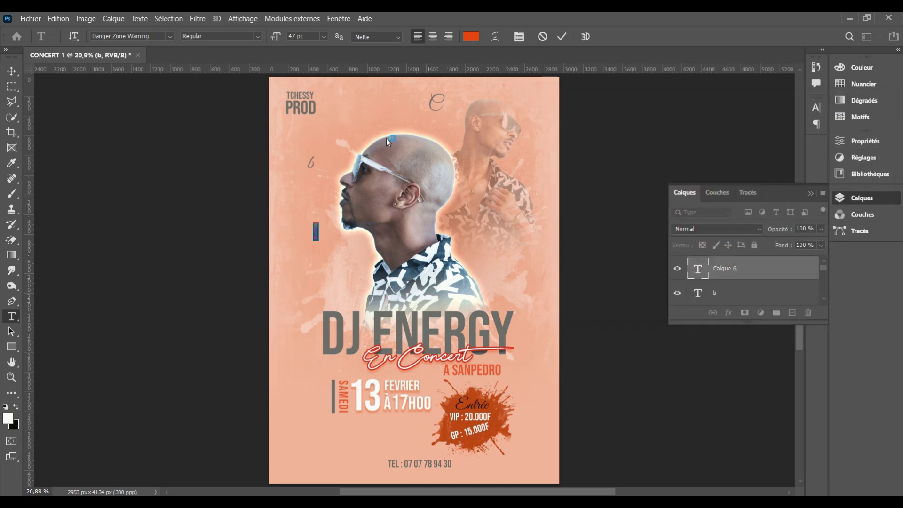
left_click(289, 40)
Enlarge the exclamation mark to 63 pt.
left_click(292, 36)
type("43")
key("Return")
left_click(291, 36)
key("Return")
left_click(561, 37)
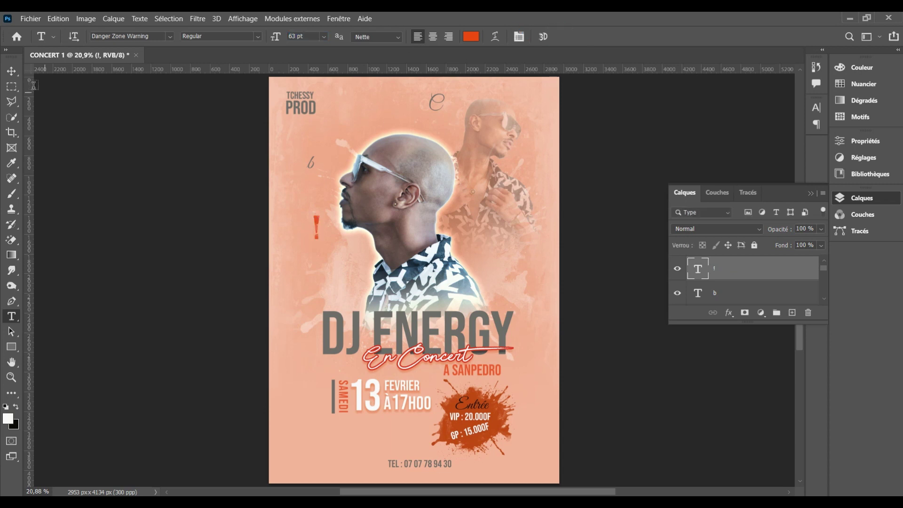
Move the exclamation mark and b to the top-right corner and enlarge the b.
left_click(13, 74)
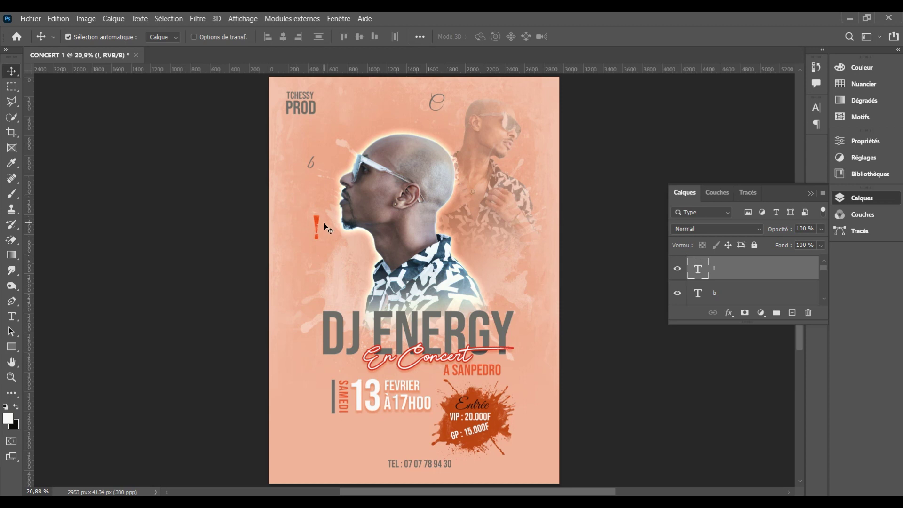
left_click_drag(318, 224, 512, 98)
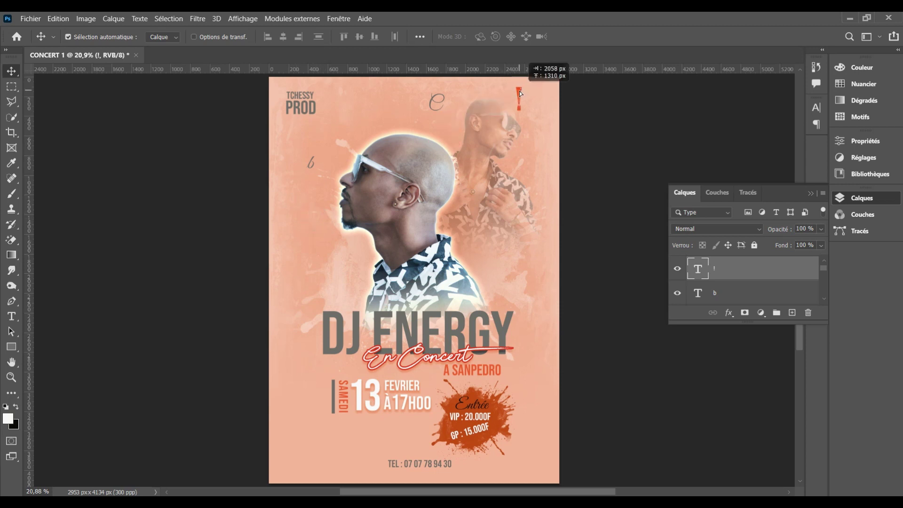
left_click_drag(513, 98, 526, 91)
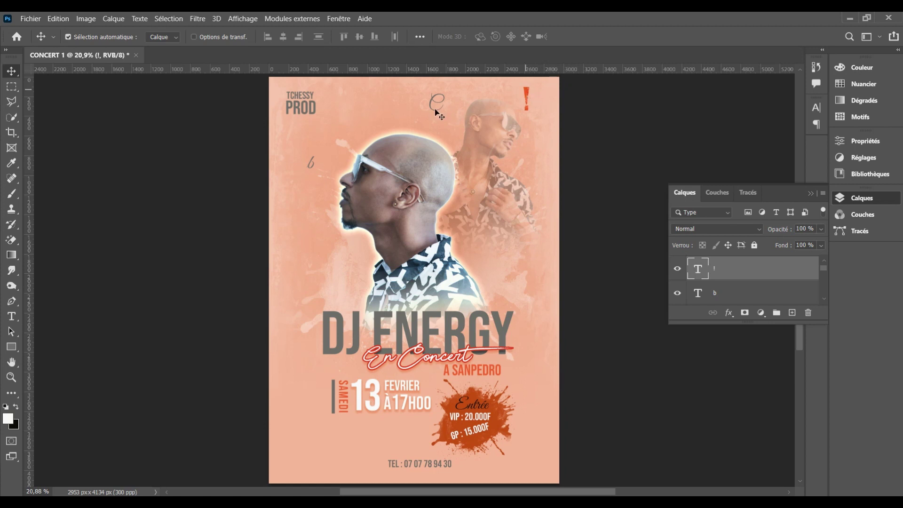
left_click(311, 164)
mouse_move(311, 163)
left_mouse_down()
mouse_move(513, 98)
mouse_move(542, 72)
left_mouse_up()
key("ctrl+t")
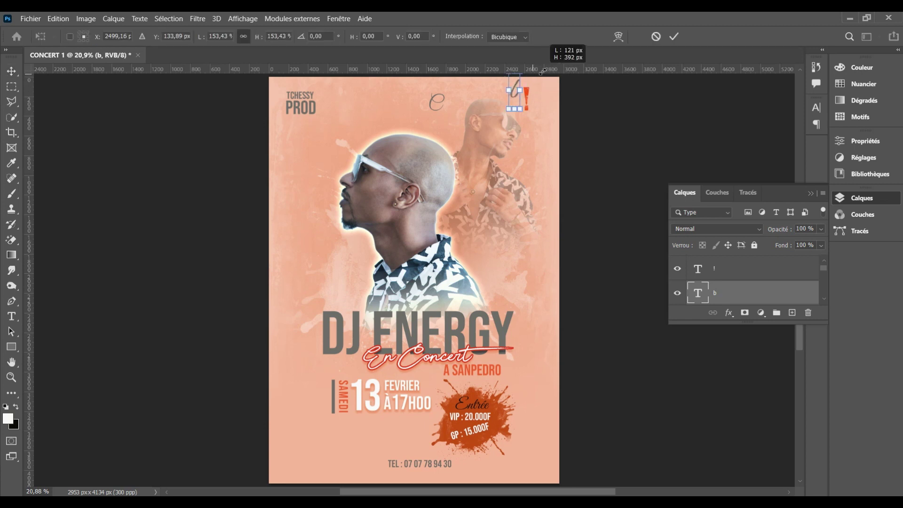
mouse_move(542, 72)
left_mouse_down()
mouse_move(549, 80)
mouse_move(518, 111)
left_mouse_up()
key("Return")
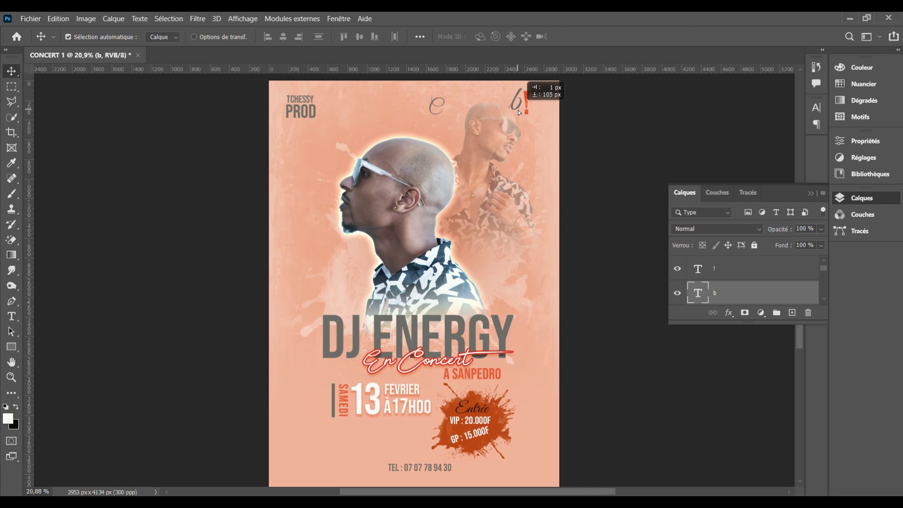
Move the C beside the b and scale it to nearly double size.
left_click(442, 107)
left_click_drag(441, 106, 505, 101)
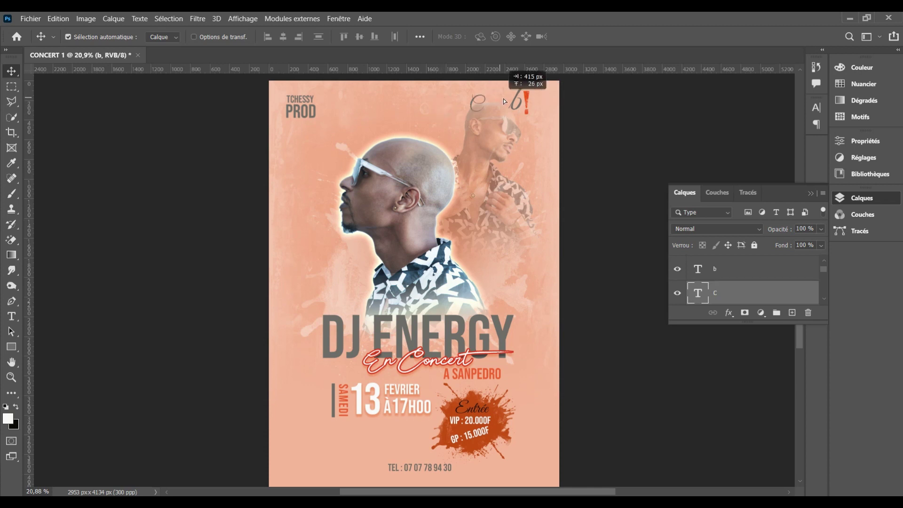
key("ctrl+t")
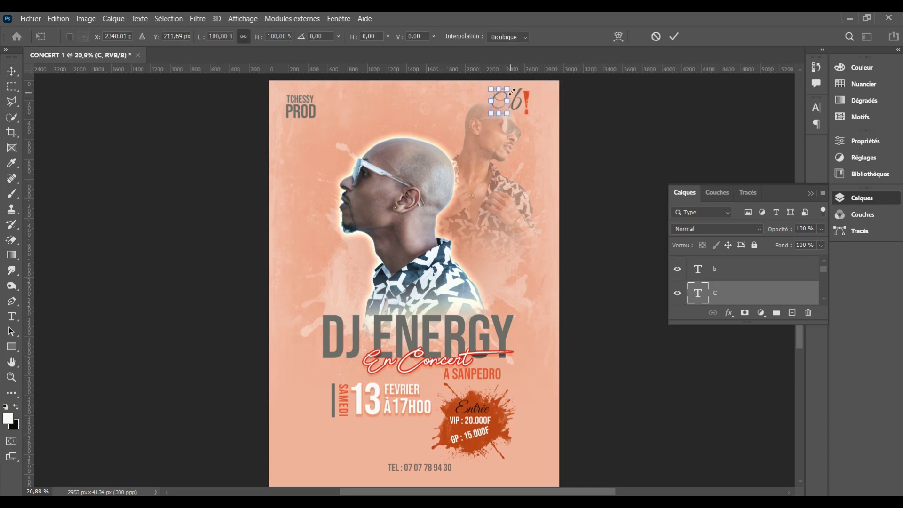
mouse_move(510, 90)
left_mouse_down()
mouse_move(521, 90)
mouse_move(511, 114)
left_mouse_up()
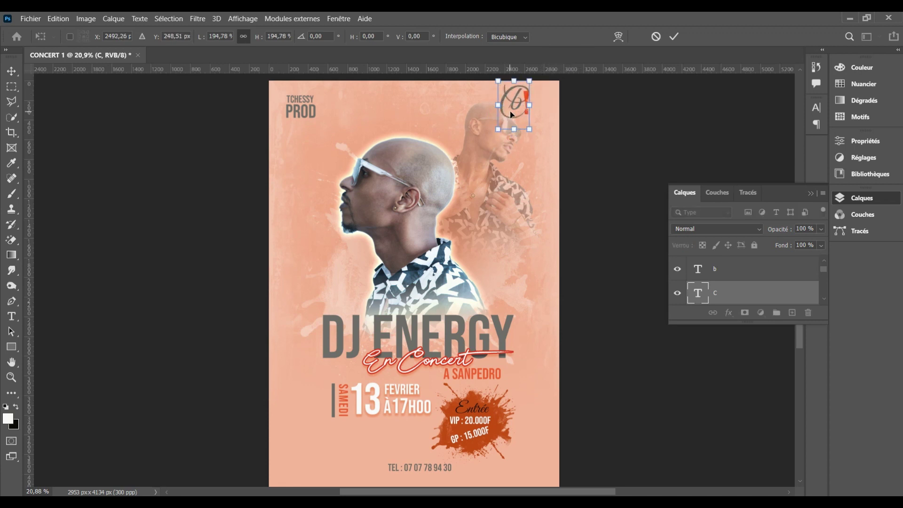
key("Return")
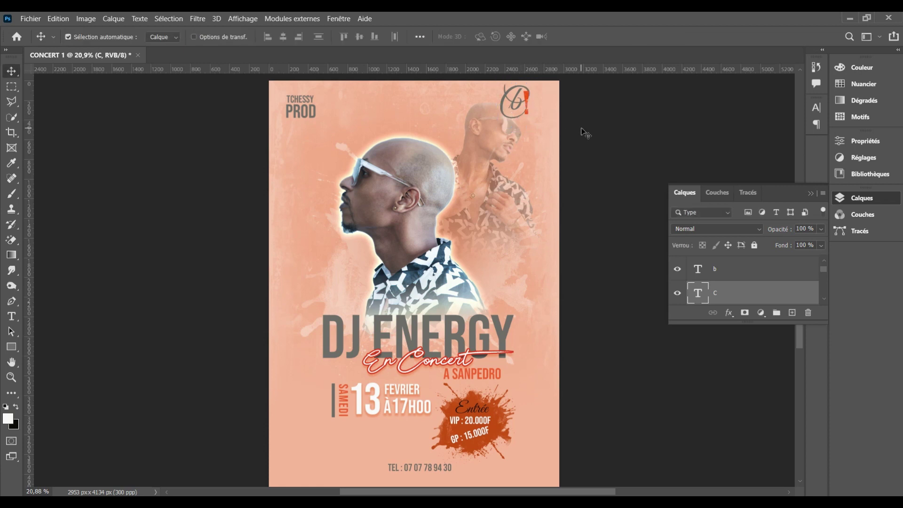
Group the b, C and exclamation mark layers into one monogram group.
left_click(734, 275)
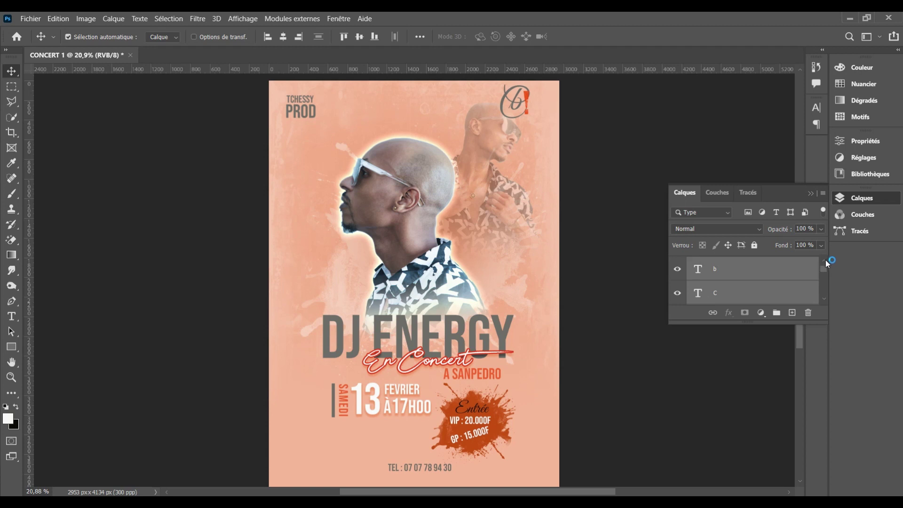
left_click(825, 261)
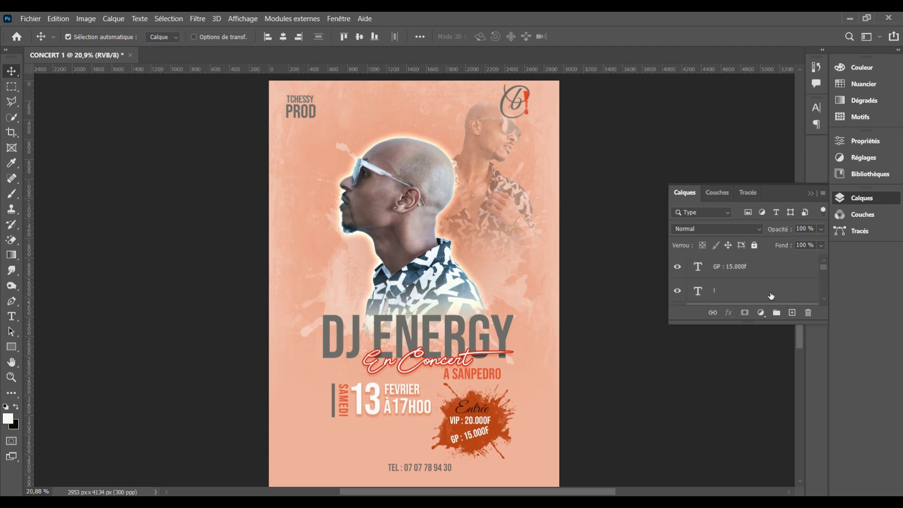
left_click(772, 296)
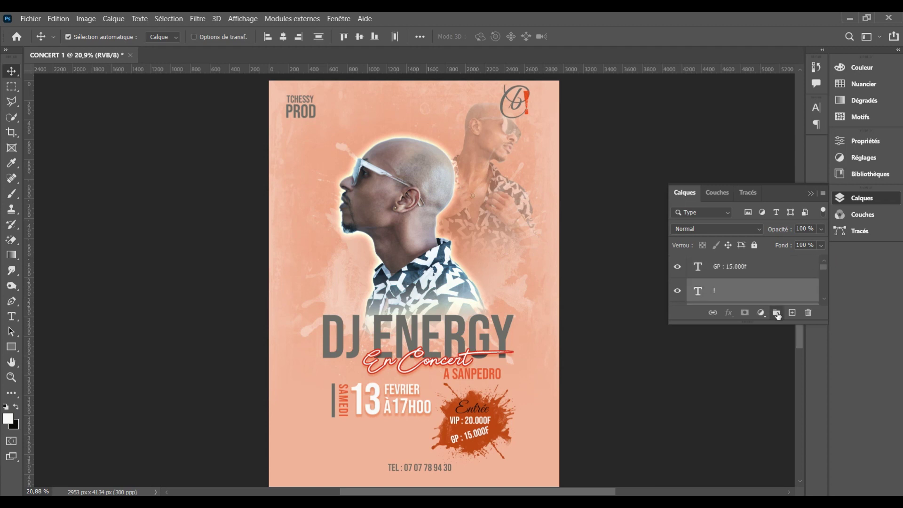
left_click(777, 313)
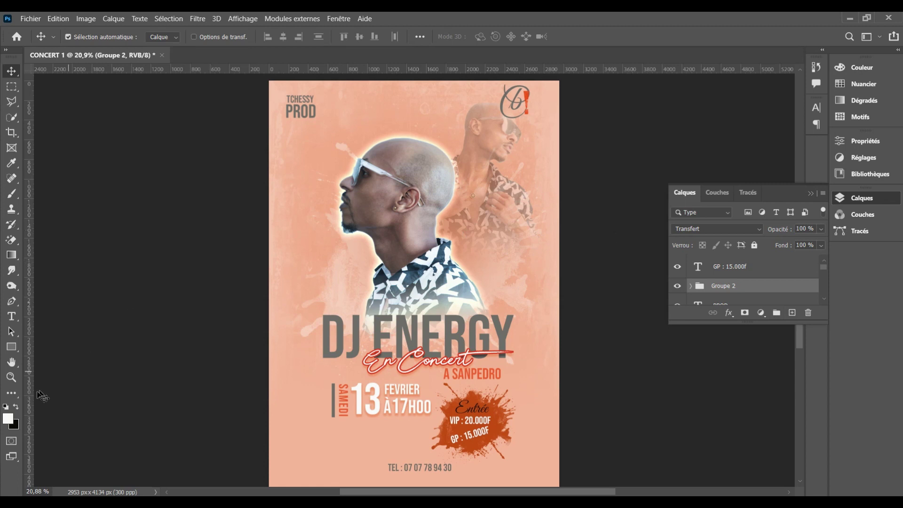
Draw a near-white circle over the monogram at the top right.
left_click(12, 420)
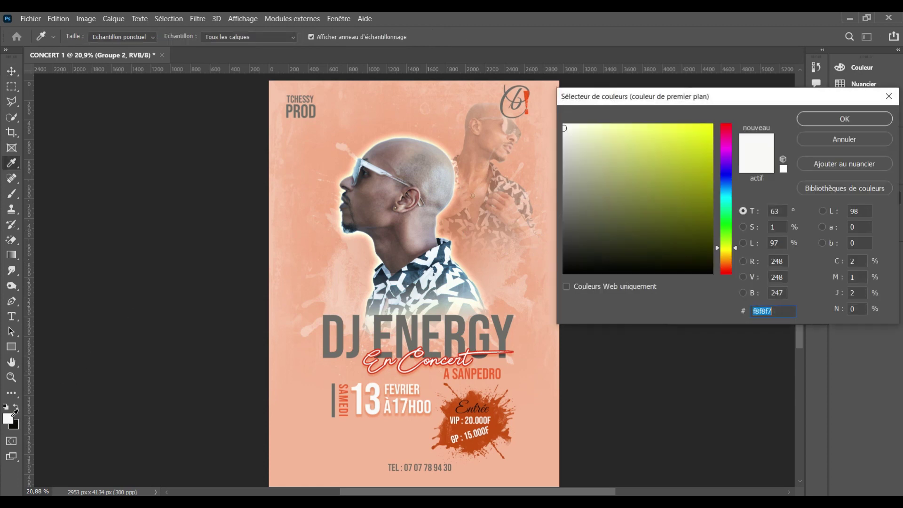
left_click(824, 123)
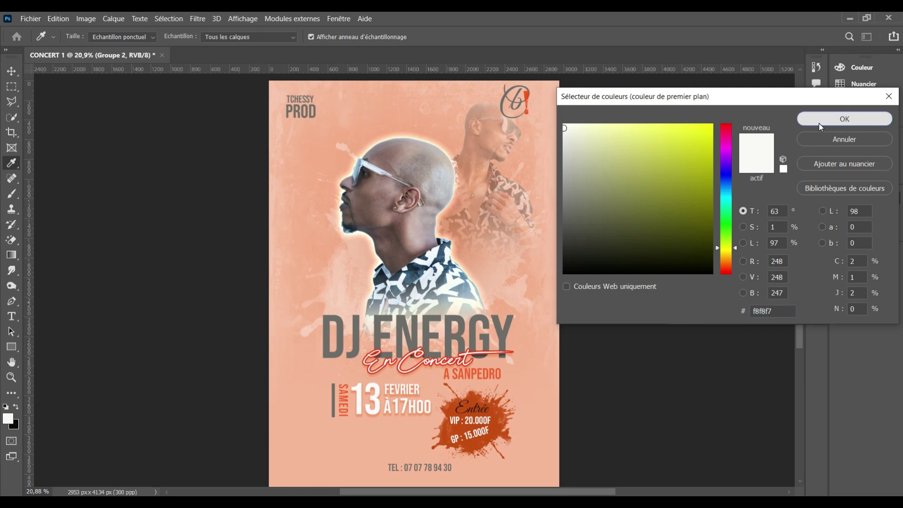
key("v")
left_click(19, 350)
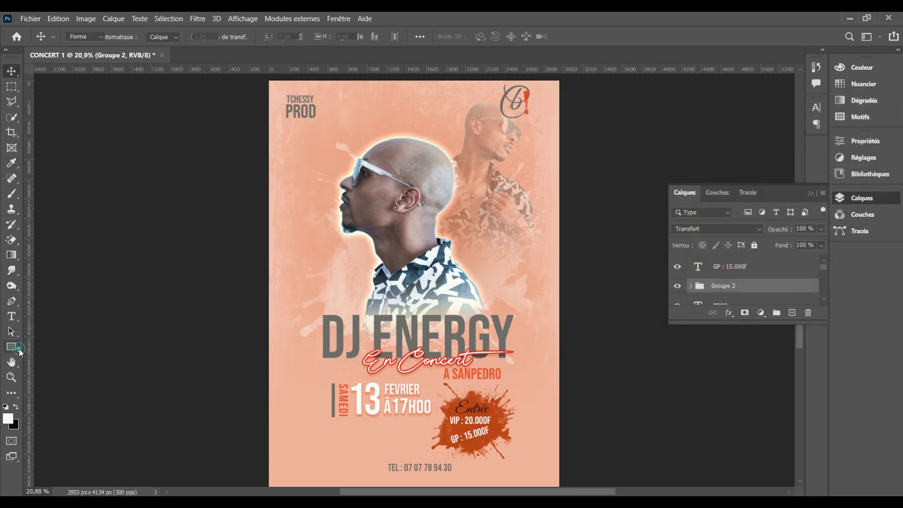
left_click(47, 357)
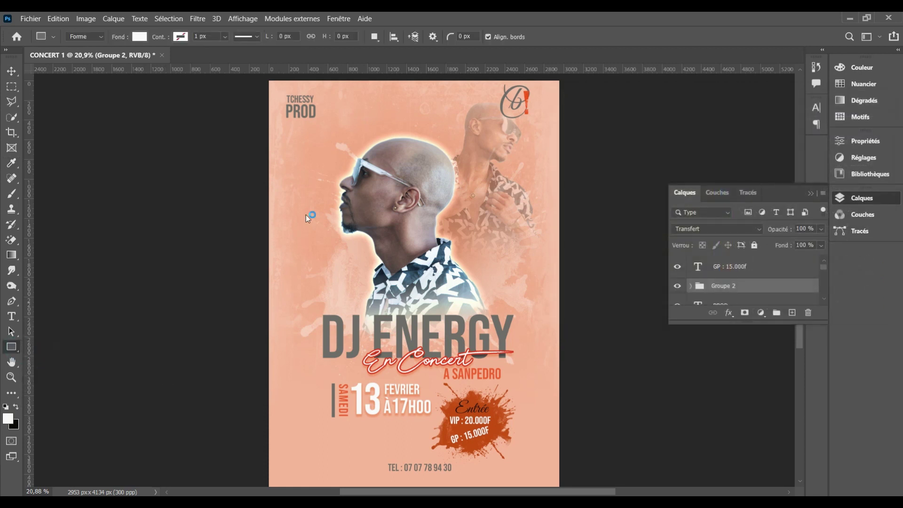
left_click(494, 89)
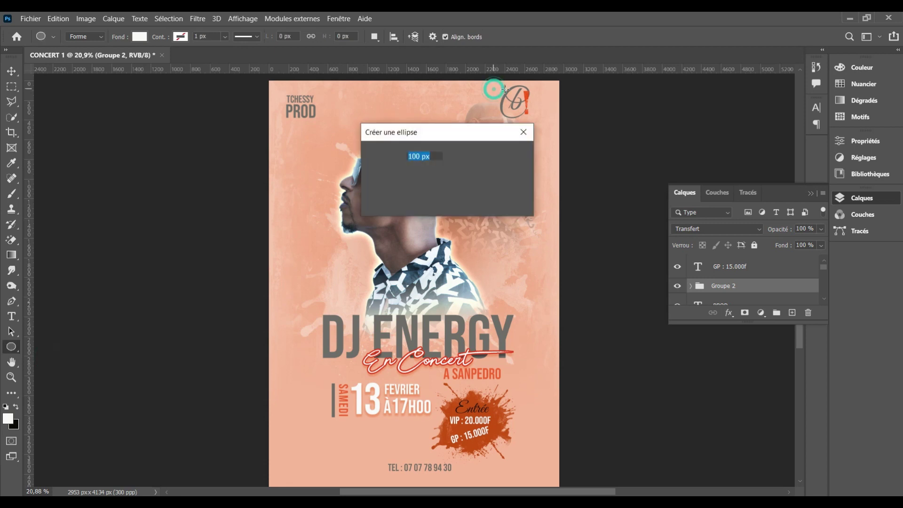
left_click(524, 132)
left_click_drag(488, 90, 534, 126)
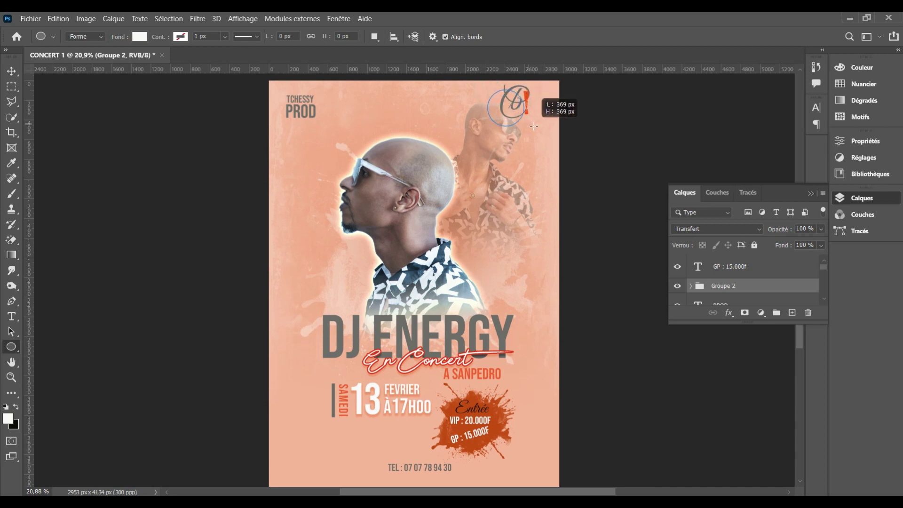
left_click_drag(535, 127, 534, 126)
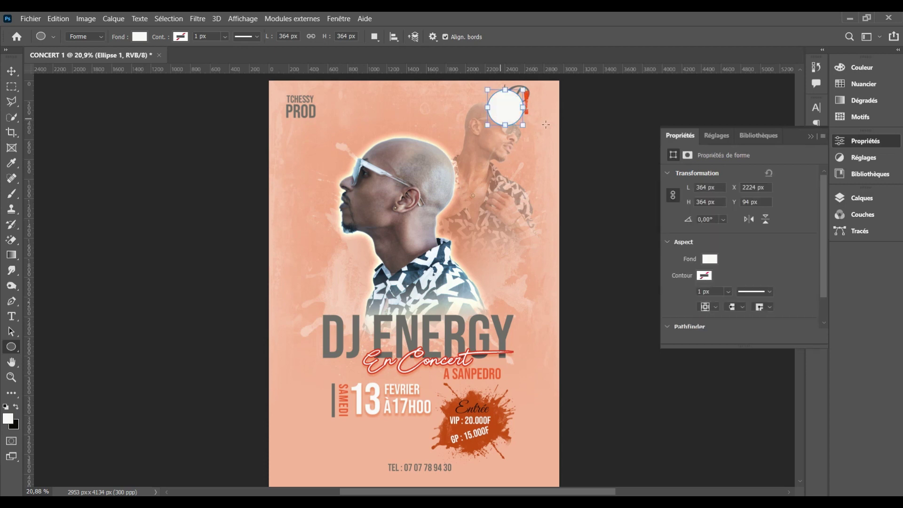
Place the circle layer beneath the monogram, centre it, and shift the TCHESSY credit.
left_click(11, 72)
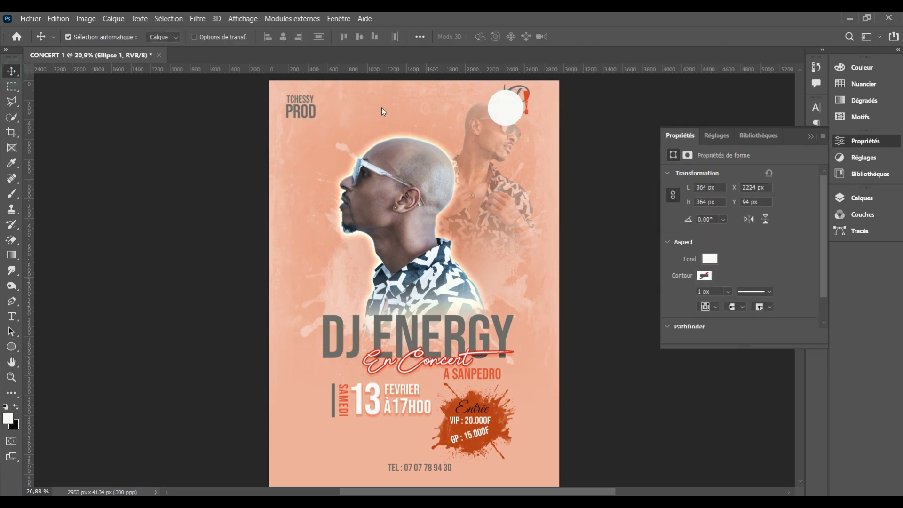
left_click(842, 200)
left_click_drag(763, 290, 739, 267)
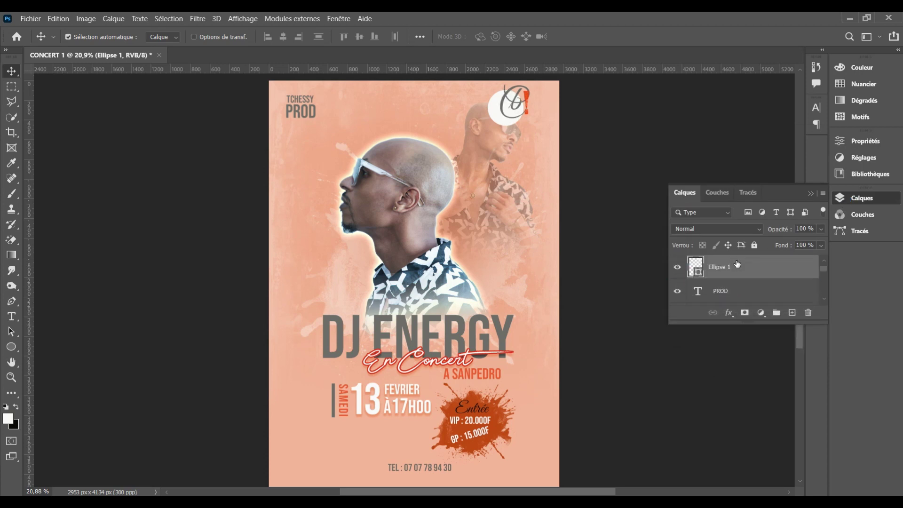
key("shift+Up")
key("shift+Up")
key("shift+Up")
key("shift+Up")
key("shift+Right")
key("shift+Right")
key("shift+Right")
key("shift+Right")
key("shift+Up")
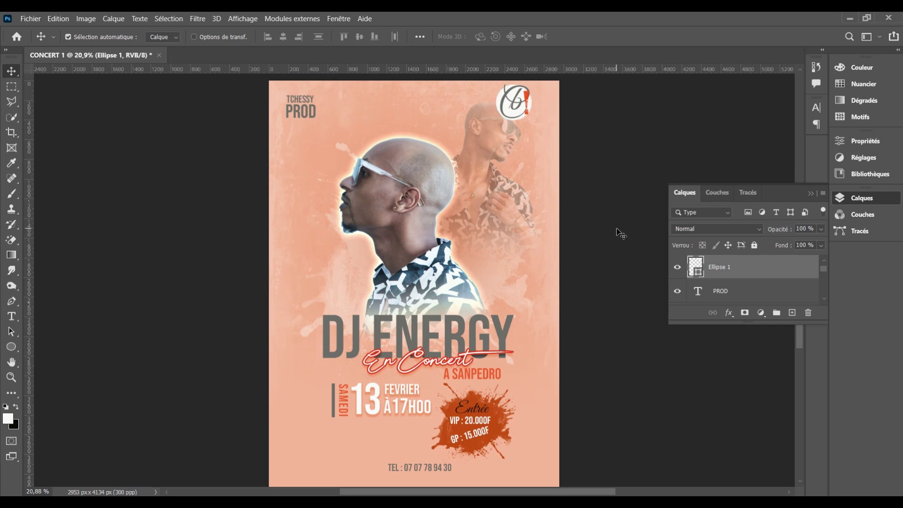
mouse_move(300, 100)
left_mouse_down()
mouse_move(289, 93)
mouse_move(299, 93)
mouse_move(300, 107)
left_mouse_up()
left_click(300, 113)
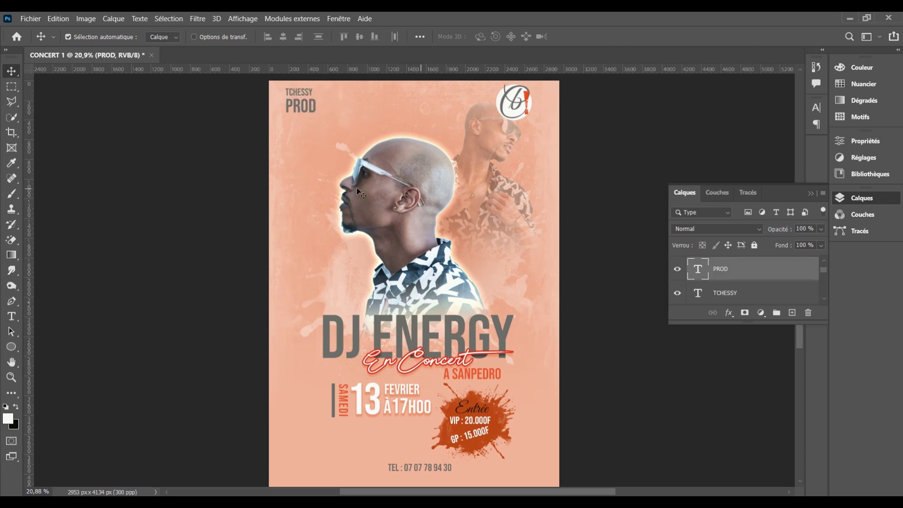
Add a 'PRÉSENTENT' heading below the credit in a script font.
key("t")
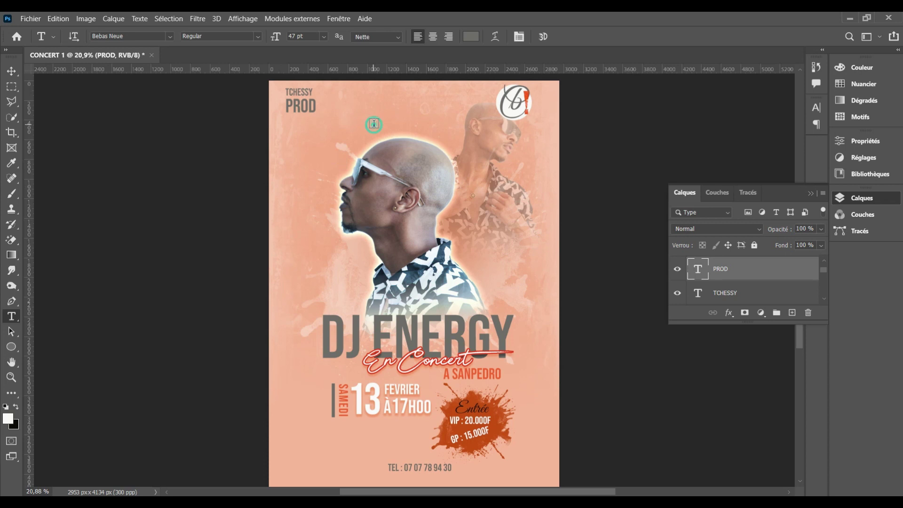
left_click(374, 124)
type("PRÉSENTENT")
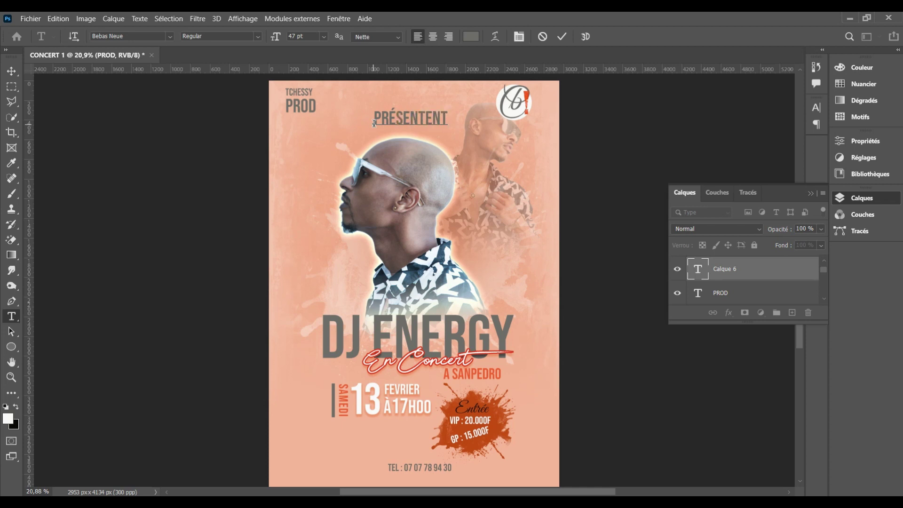
key("ctrl+a")
left_click(116, 36)
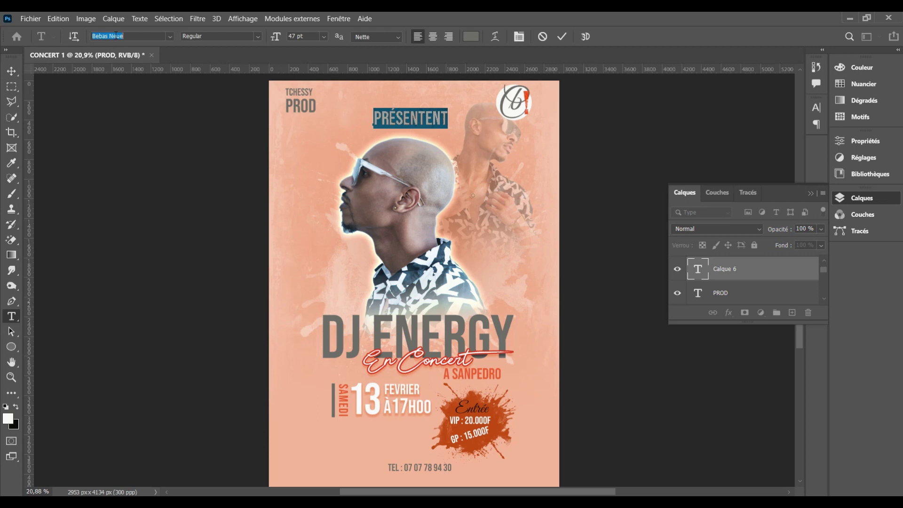
type("PhiD")
type("CC - Ash")
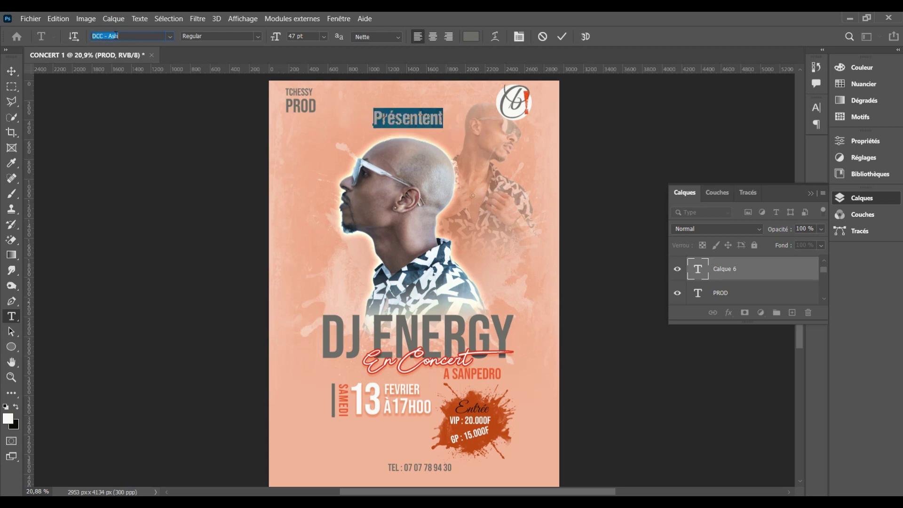
key("Up")
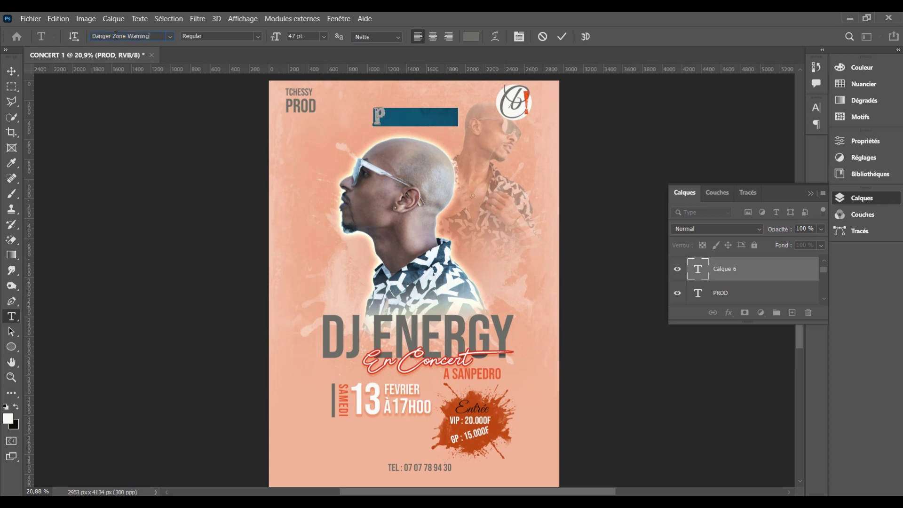
type("FORQUE")
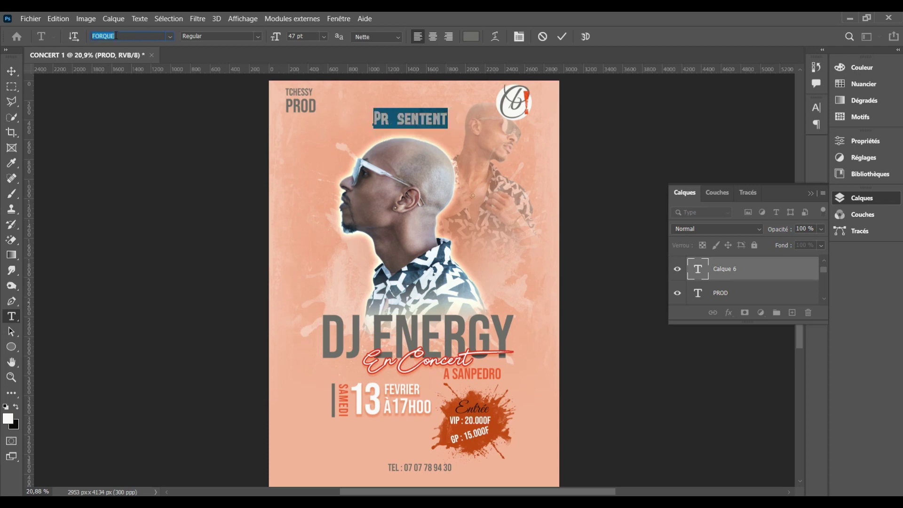
type("Philing")
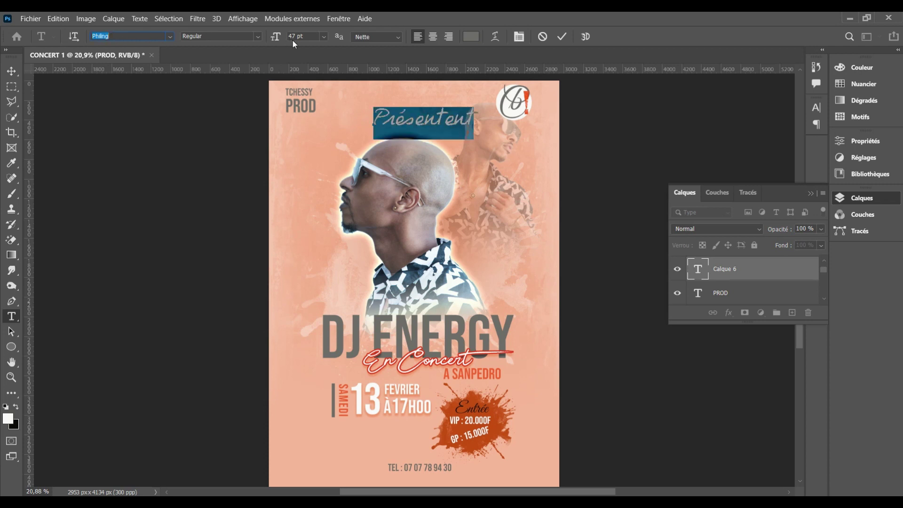
Make Présentent bright yellow f6f608 and reduce it to 34 pt.
left_click(469, 37)
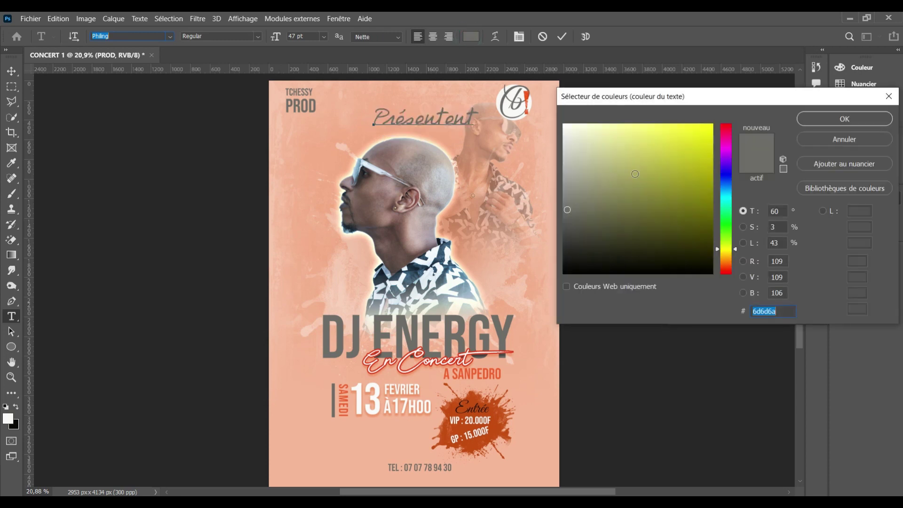
left_click(707, 138)
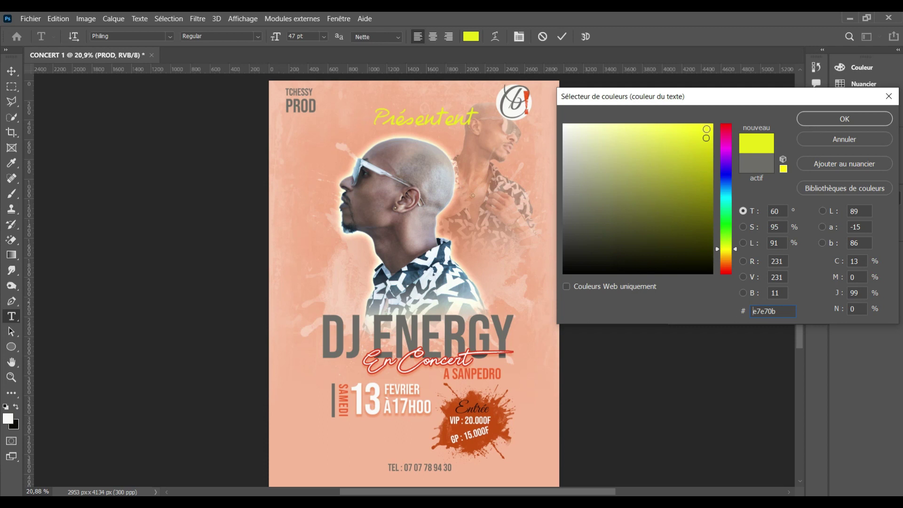
left_click(709, 128)
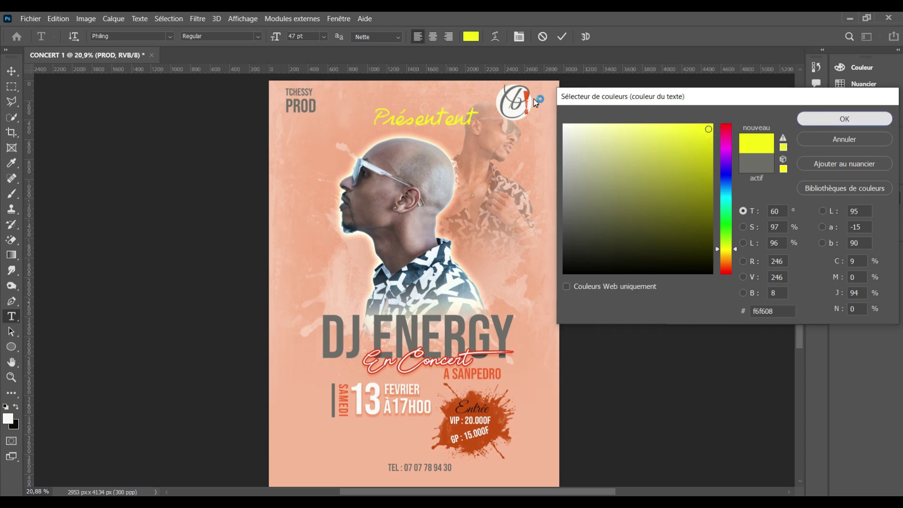
left_click(288, 36)
key("Down")
key("Down")
key("Down")
key("Down")
key("Down")
key("Down")
key("Down")
key("Down")
key("Down")
key("Down")
key("Down")
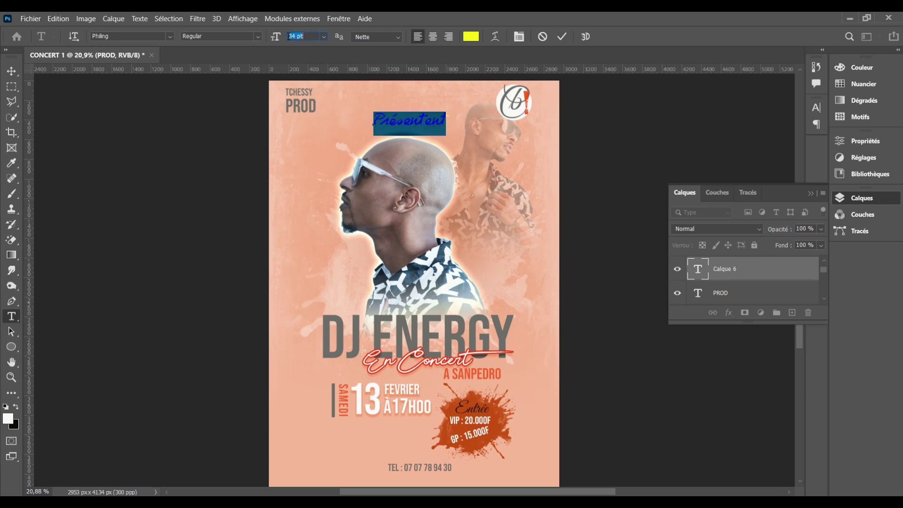
On a new layer beneath Présentent, paint a 222 px white Ink 2 brush swash.
left_click(565, 37)
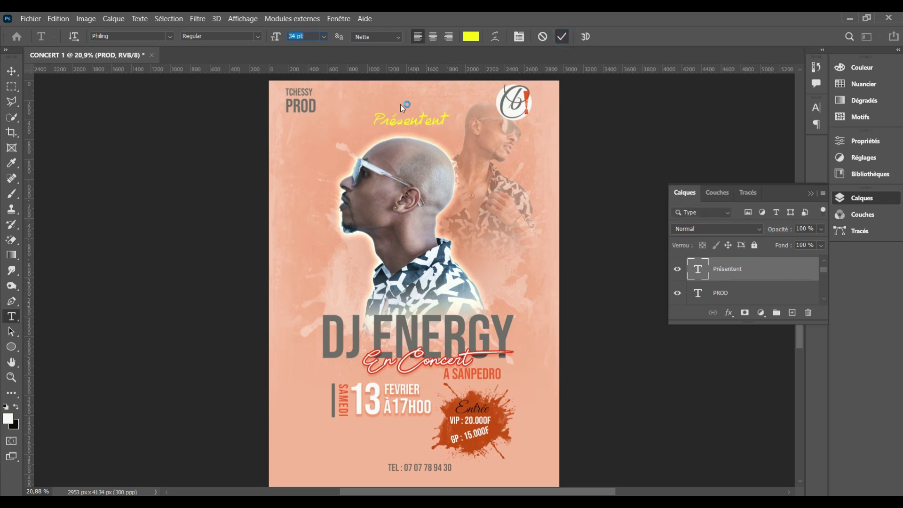
left_click(7, 73)
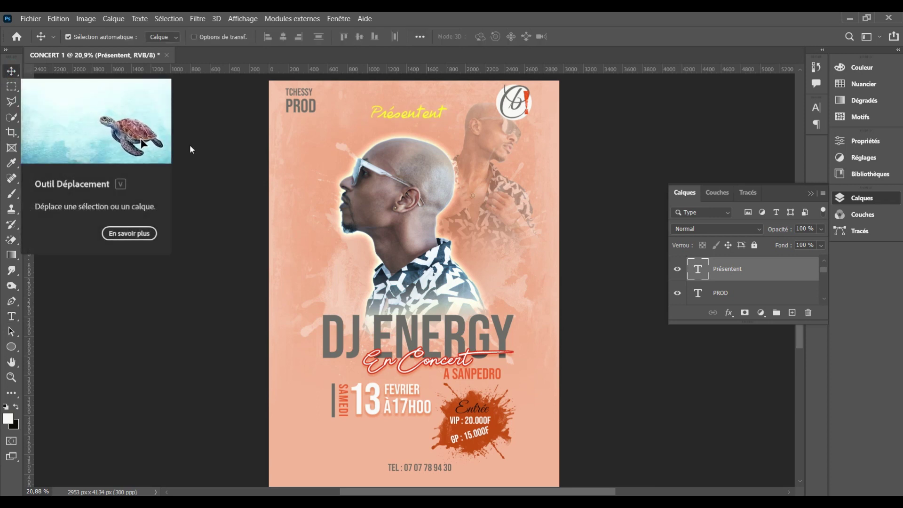
left_click(752, 294)
left_click(794, 314)
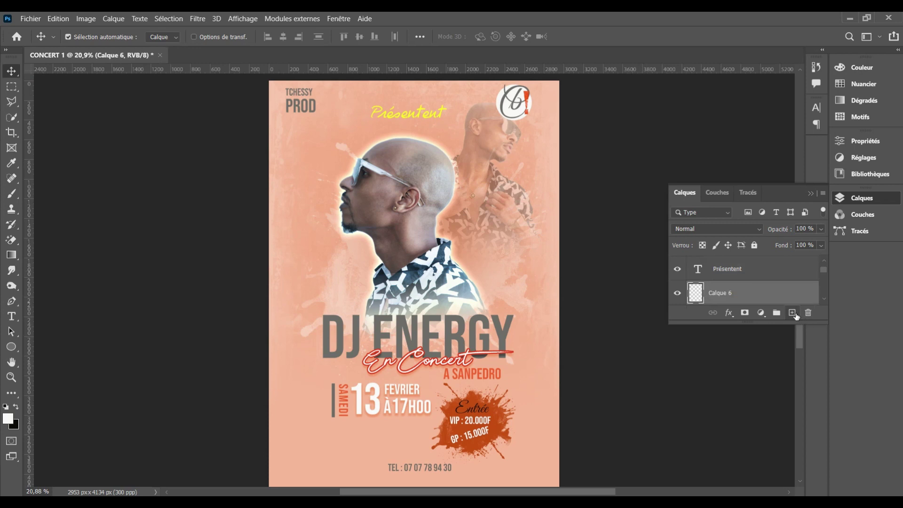
key("b")
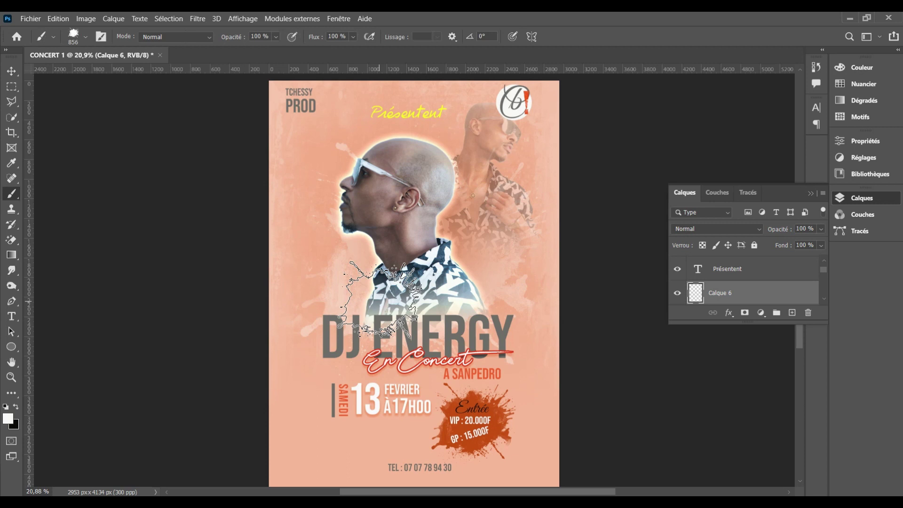
left_click(89, 38)
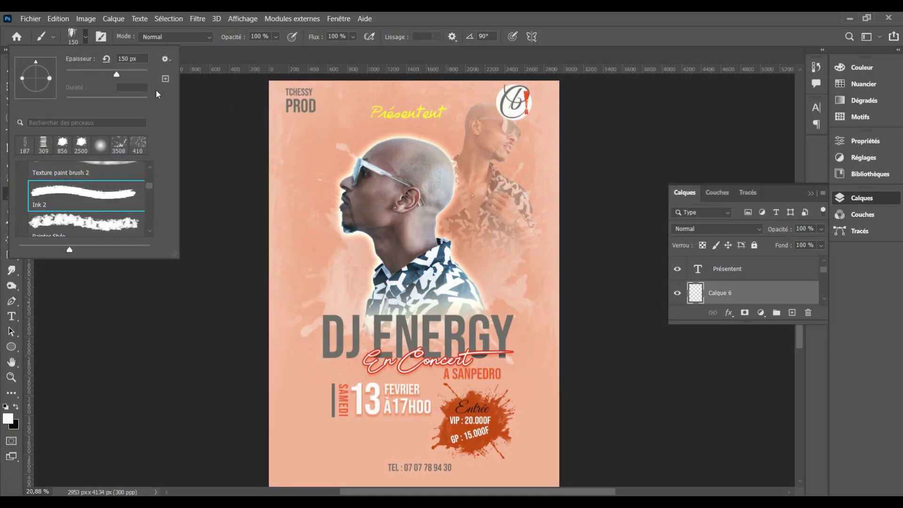
left_click(130, 73)
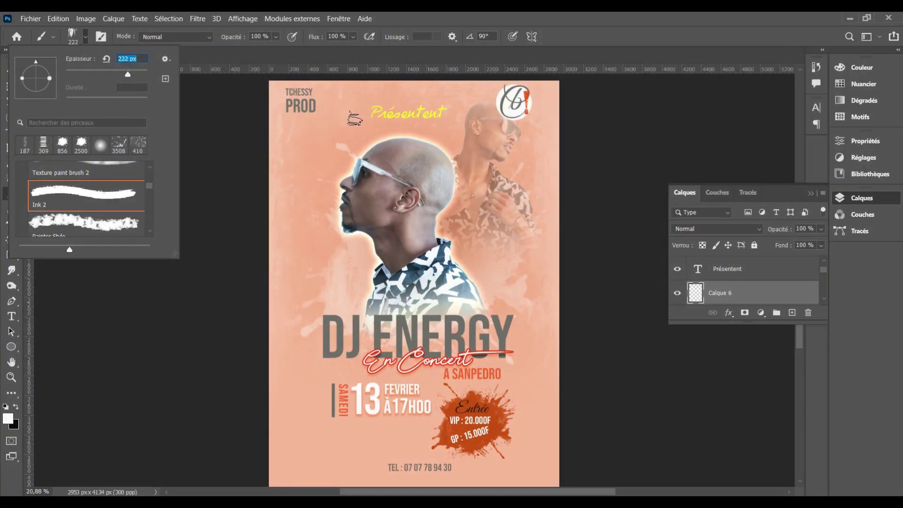
left_click_drag(365, 114, 439, 113)
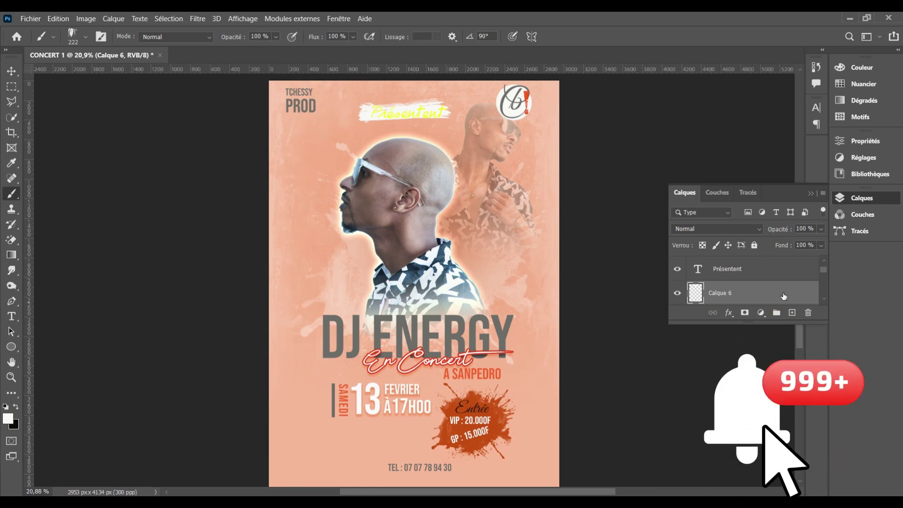
Give Calque 6 an orange colour overlay and nudge Présentent down onto the stroke.
double_click(784, 296)
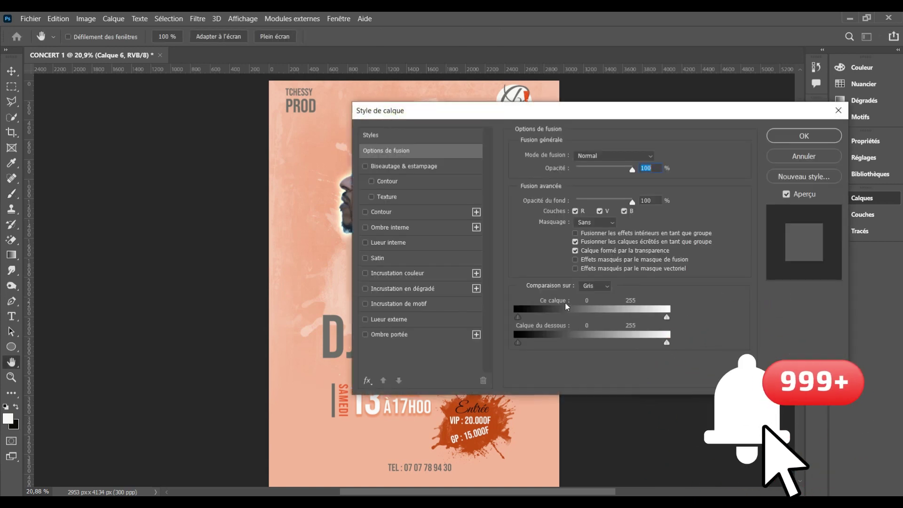
left_click(428, 273)
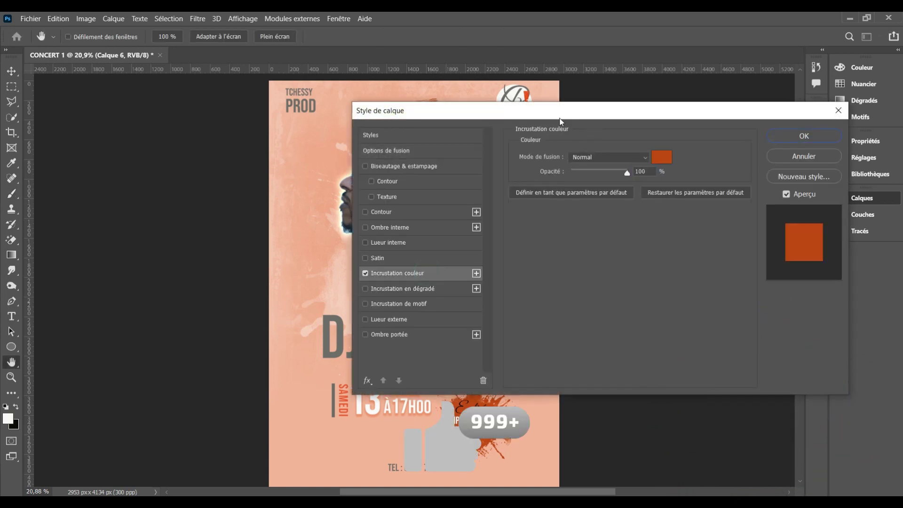
mouse_move(554, 115)
left_mouse_down()
mouse_move(739, 102)
mouse_move(655, 187)
left_mouse_up()
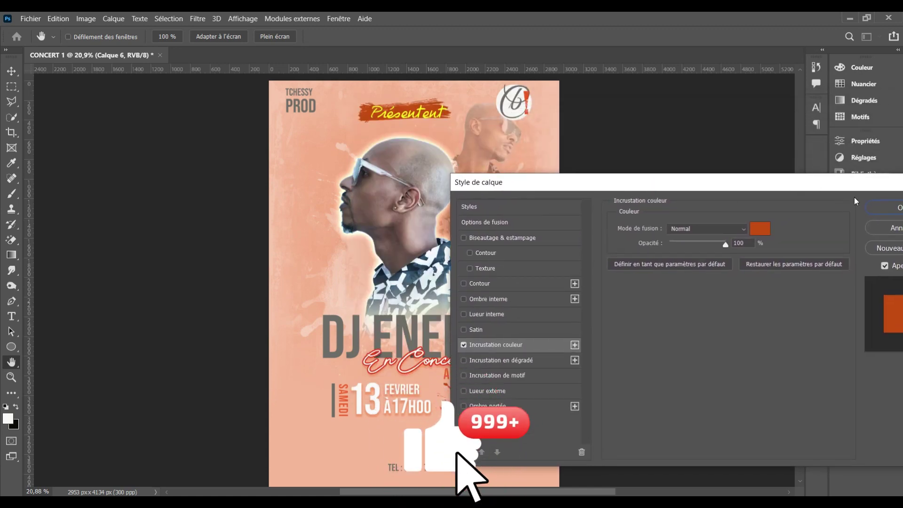
left_click(877, 213)
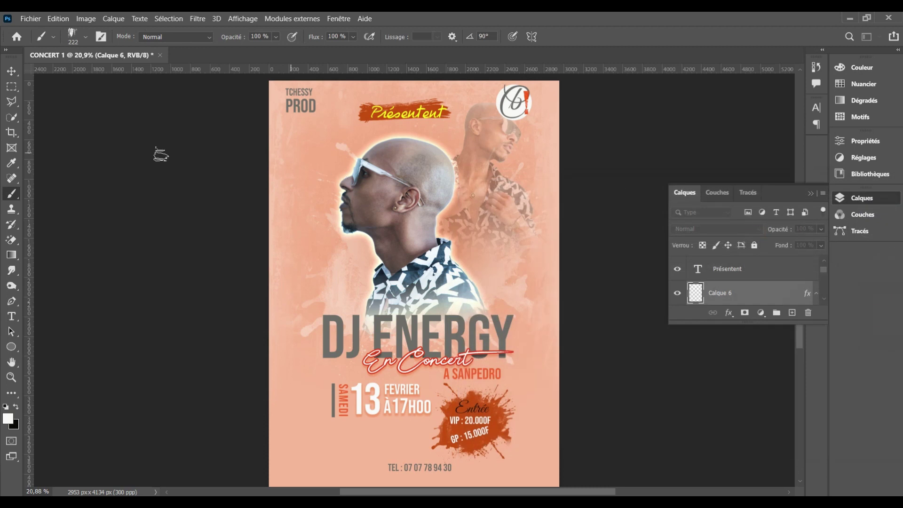
left_click(16, 72)
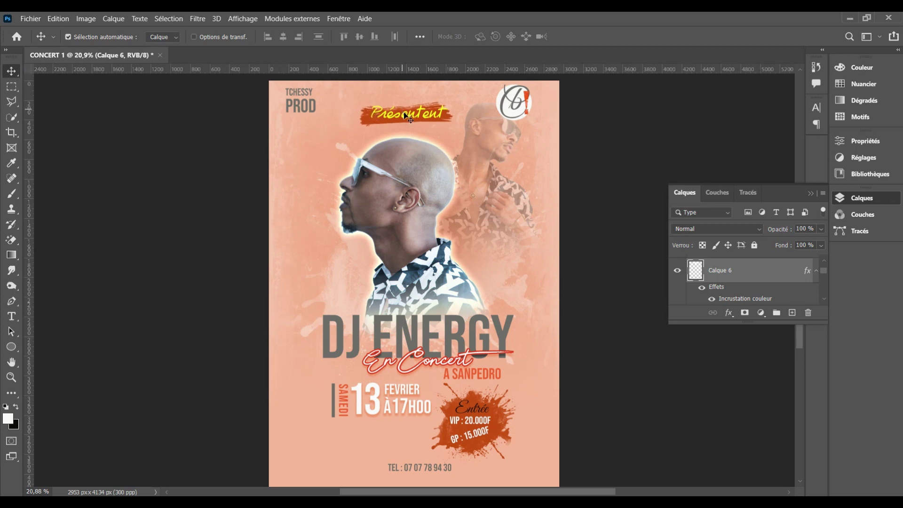
left_click_drag(405, 116, 407, 118)
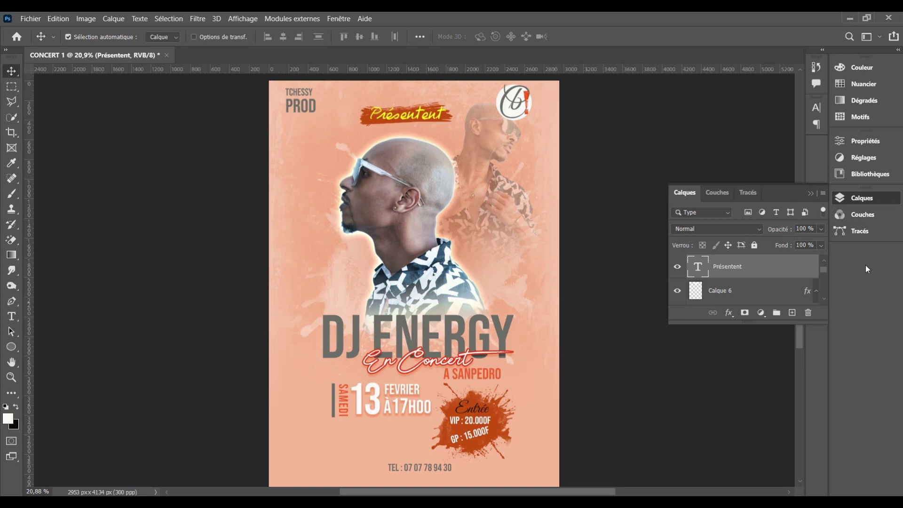
Add an Ombre portée drop shadow to Présentent, with a larger size and an adjusted distance.
double_click(784, 268)
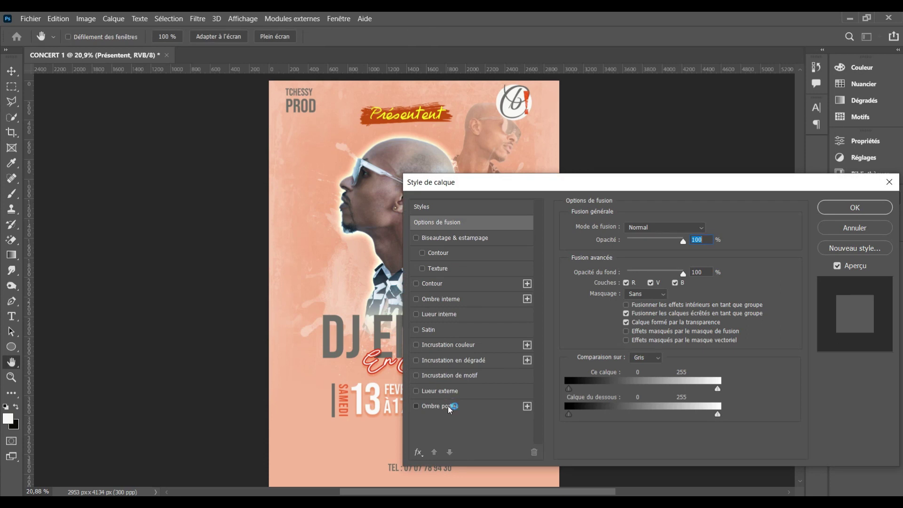
left_click(442, 407)
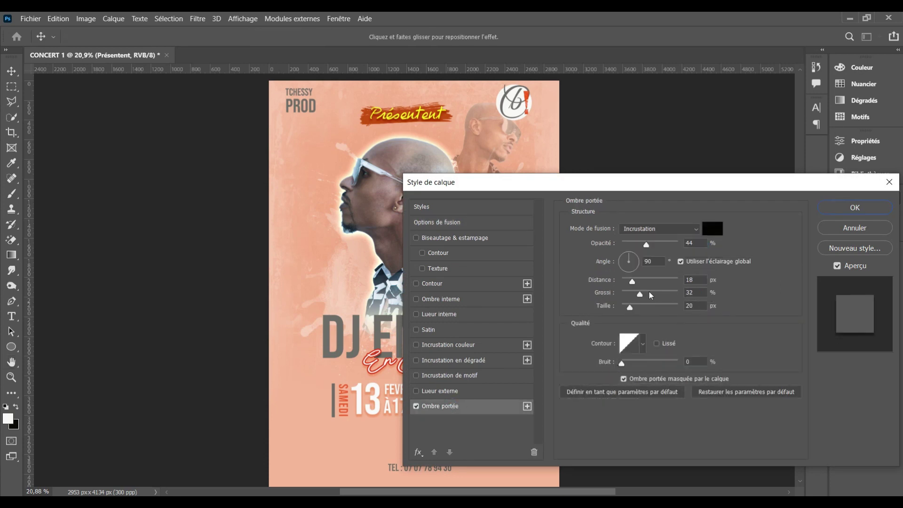
left_click_drag(630, 311, 661, 310)
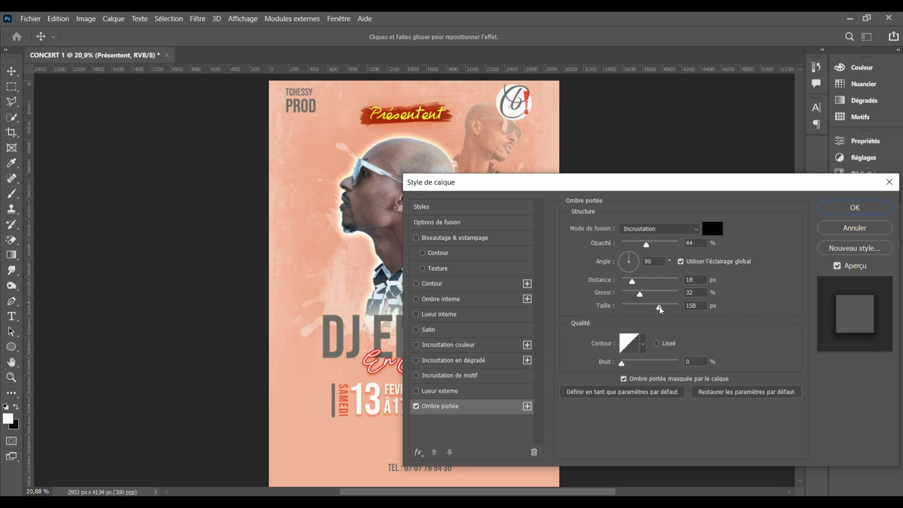
left_click(637, 309)
mouse_move(646, 283)
left_mouse_down()
mouse_move(660, 284)
mouse_move(615, 285)
left_mouse_up()
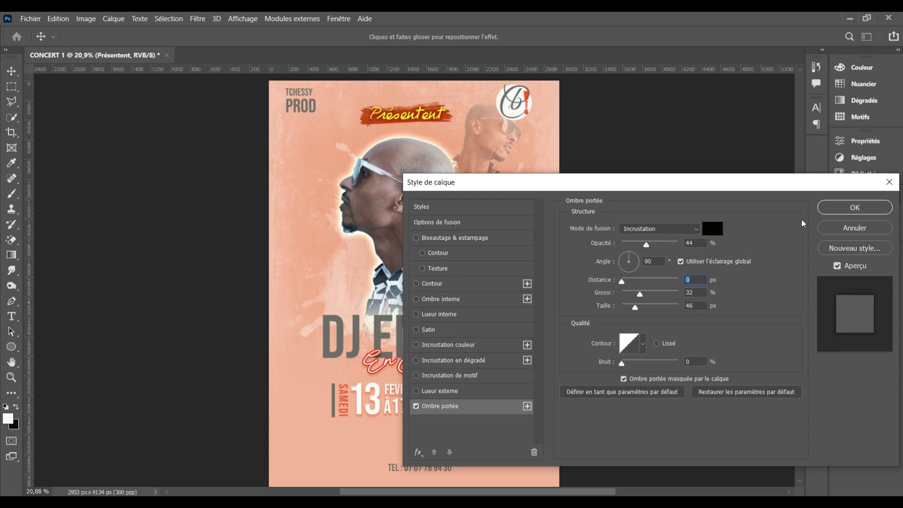
left_click(830, 212)
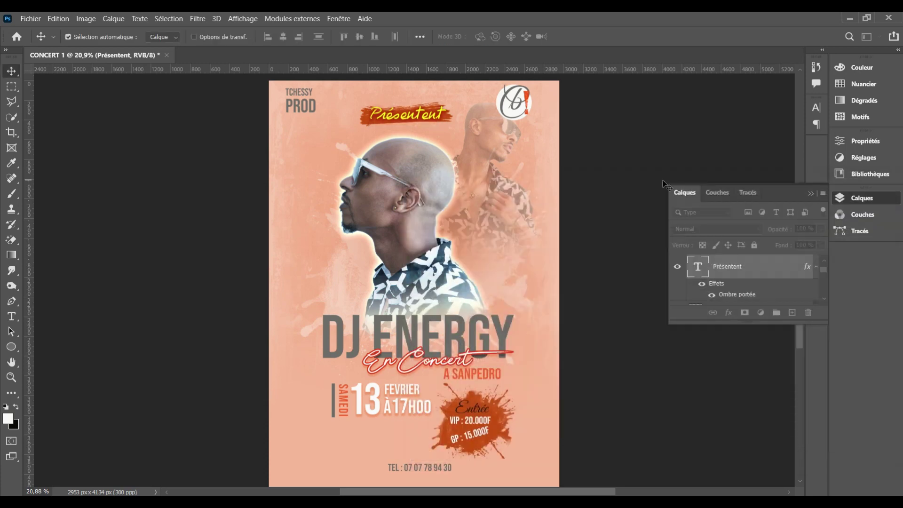
Nudge the logo's C letter and its white Ellipse 1 circle slightly right.
left_click(528, 98)
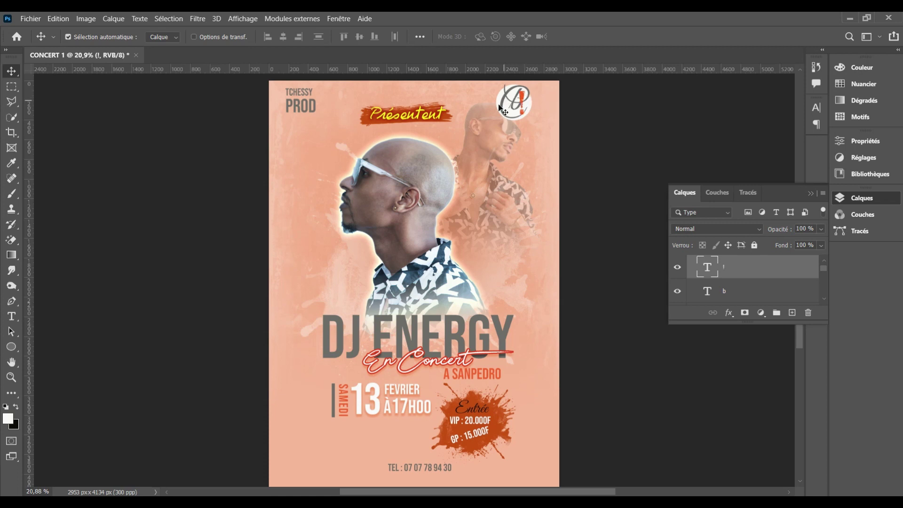
left_click(505, 103)
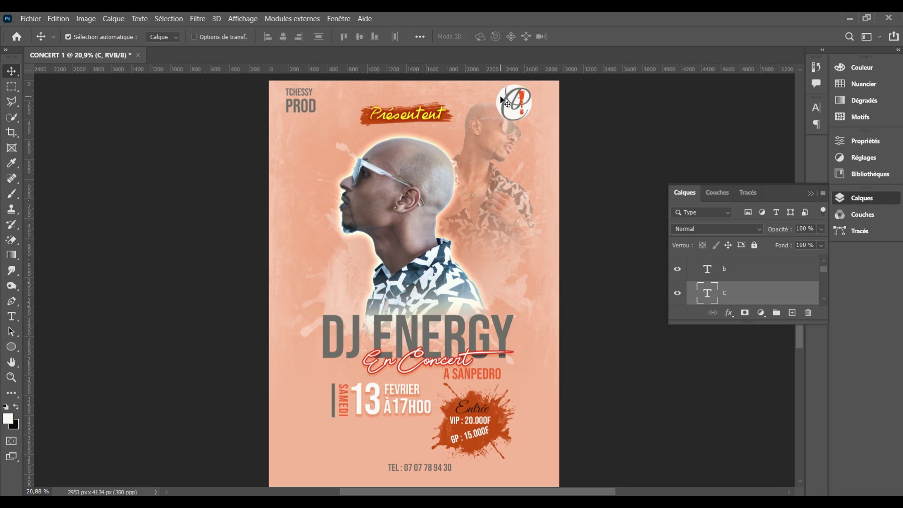
key("Right")
key("Right")
key("Right")
key("Right")
key("Right")
key("Right")
key("Right")
key("Right")
key("Right")
key("Right")
key("Right")
key("Right")
key("Right")
key("Right")
left_click(503, 104)
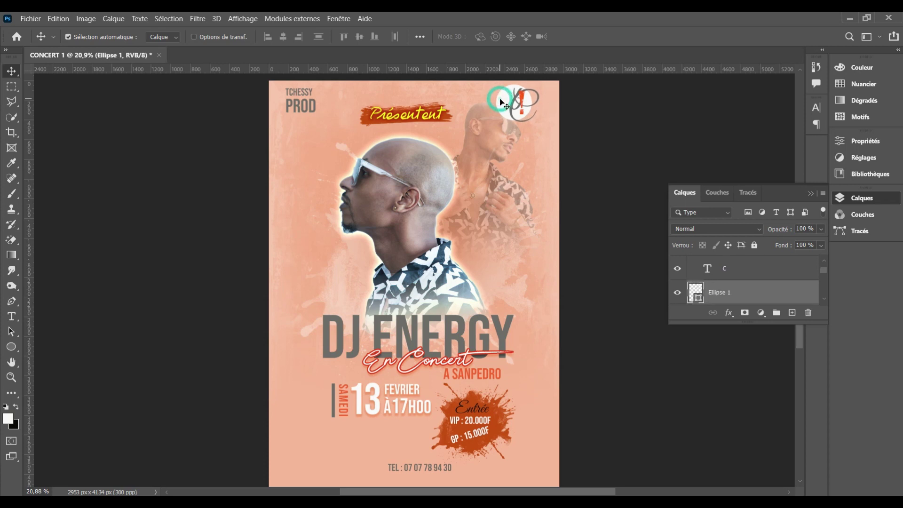
key("Right")
key("Right")
key("Right")
key("Right")
key("Right")
key("Right")
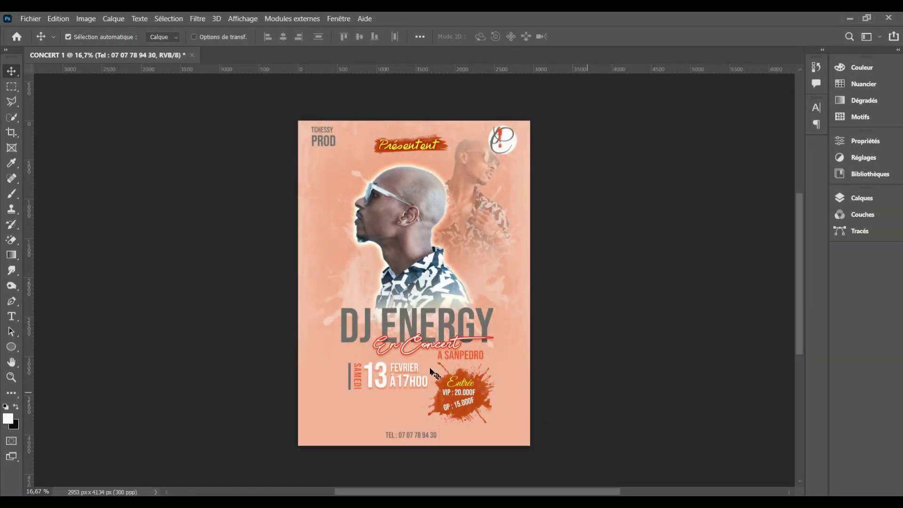
double_click(11, 362)
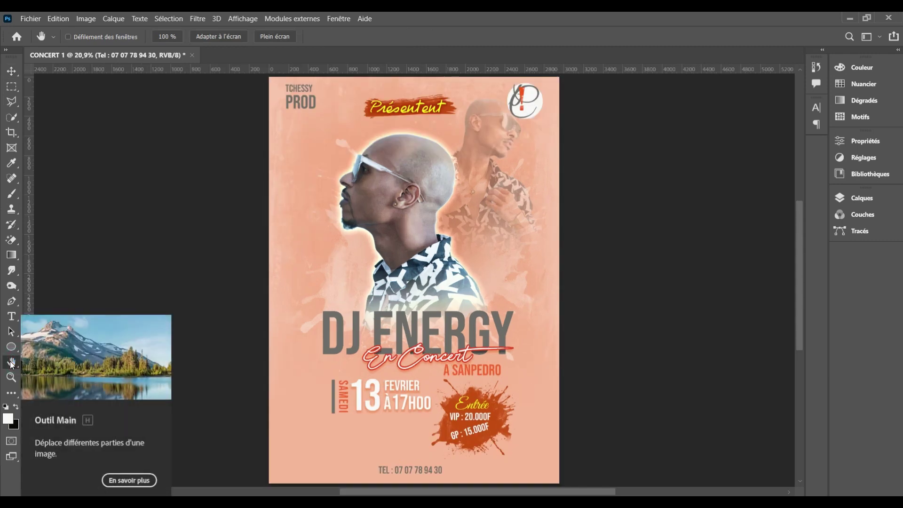